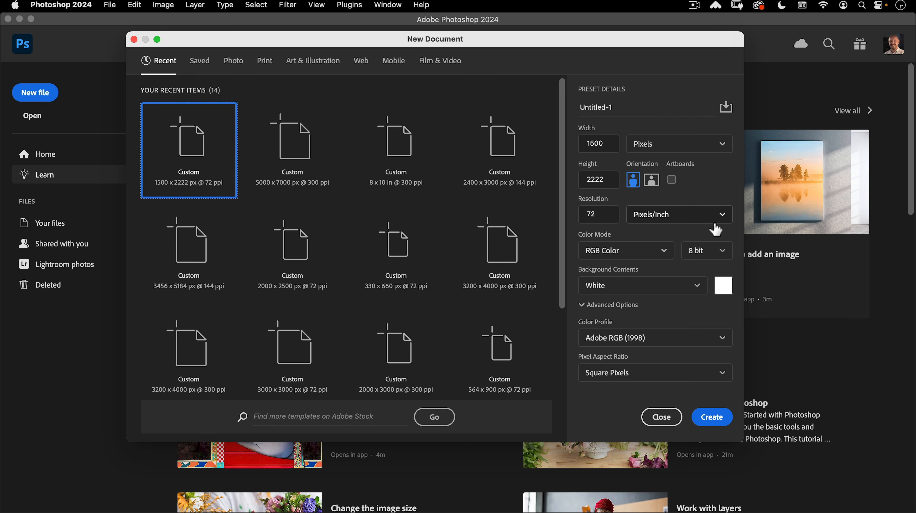
Create the 1500 x 2222 px document at 72 ppi and start a new guide layout from the Default preset
{"action": "left_click", "coordinate": [712, 417]}
{"action": "left_click", "coordinate": [321, 7]}
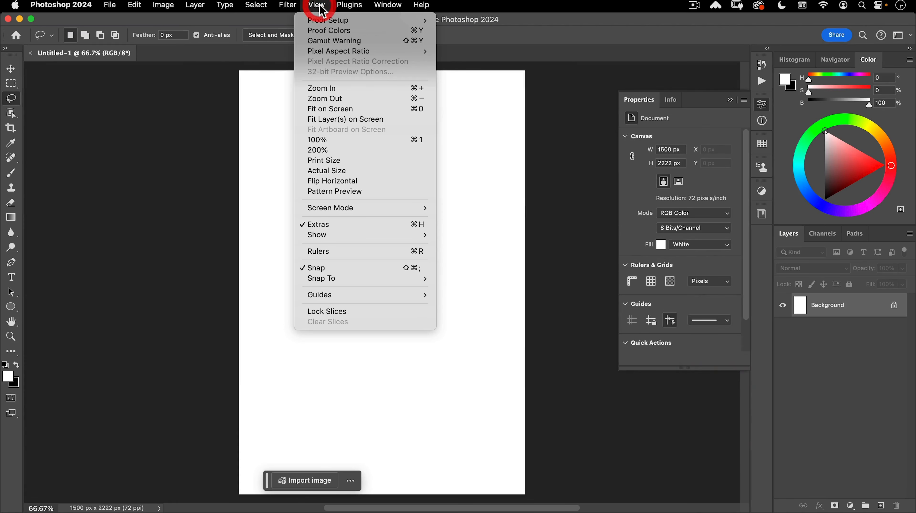
{"action": "mouse_move", "coordinate": [318, 298]}
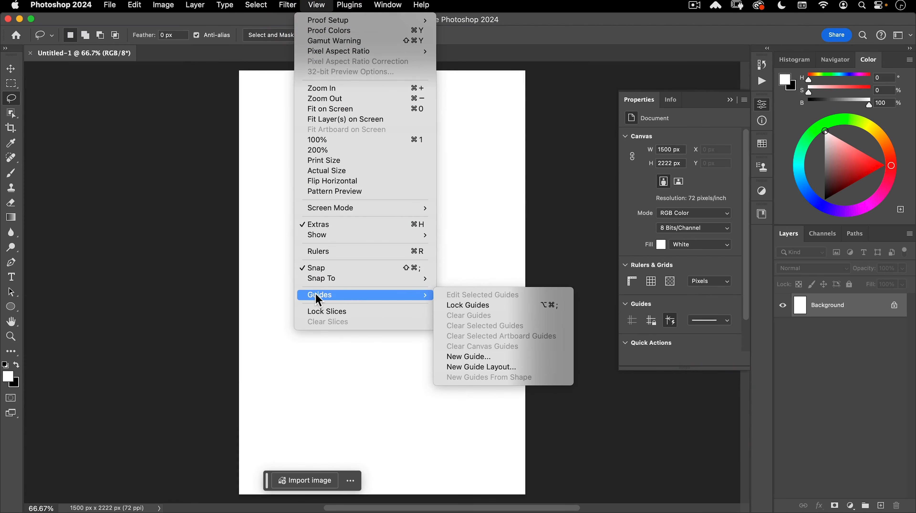
{"action": "left_click", "coordinate": [470, 368]}
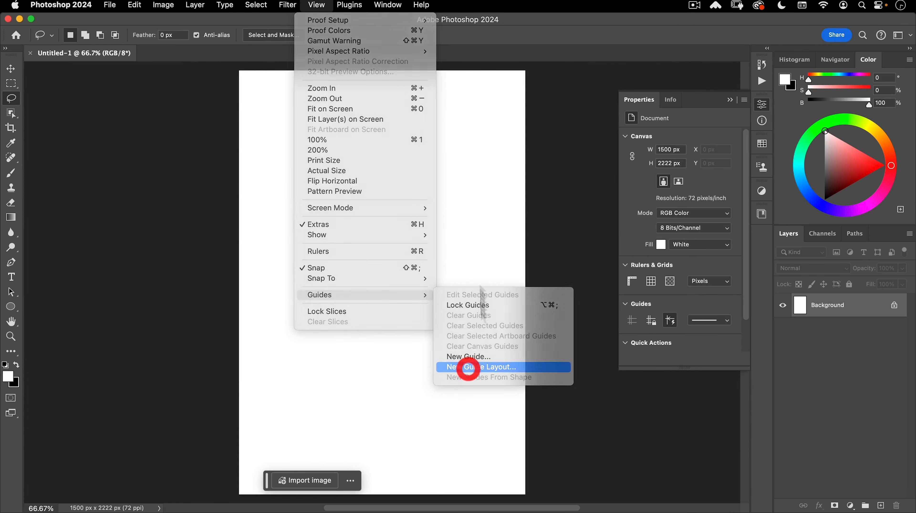
{"action": "left_click", "coordinate": [515, 124]}
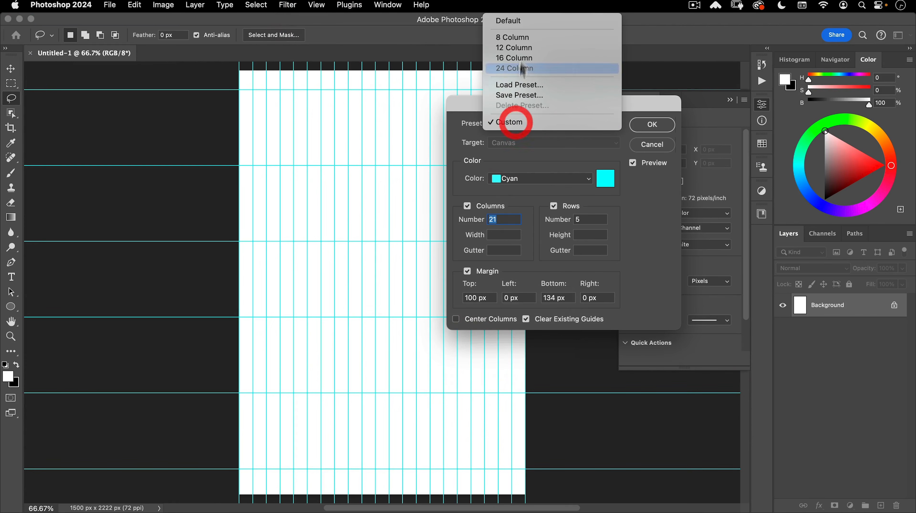
{"action": "left_click", "coordinate": [529, 20]}
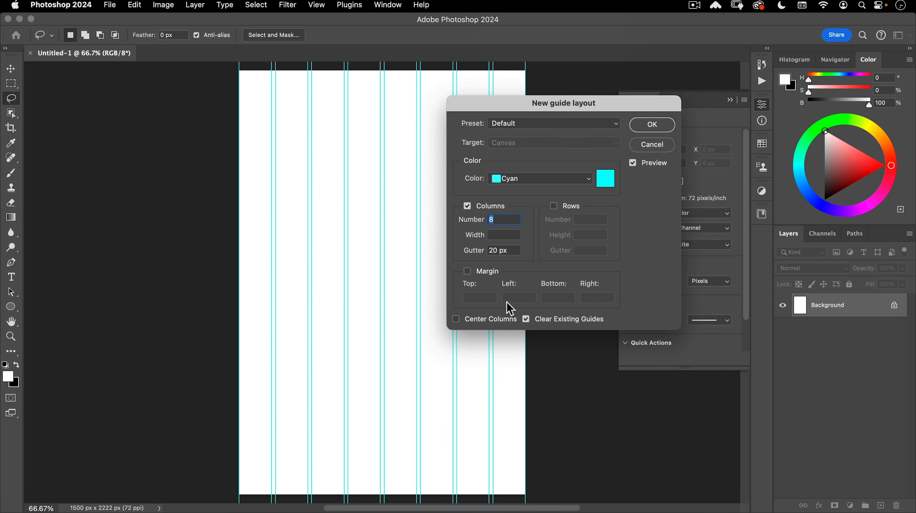
Set the guide layout to 21 columns with an empty gutter
{"action": "type", "text": "21"}
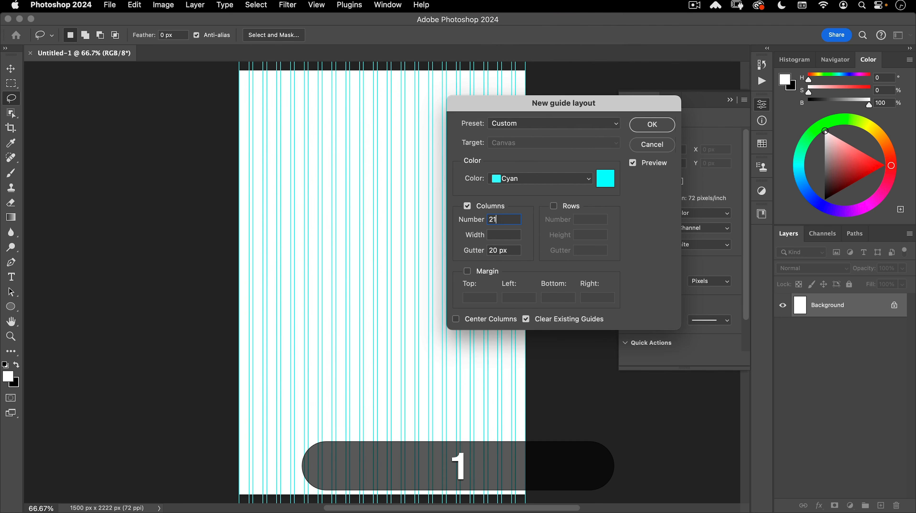
{"action": "left_click", "coordinate": [517, 251]}
{"action": "left_click", "coordinate": [498, 250]}
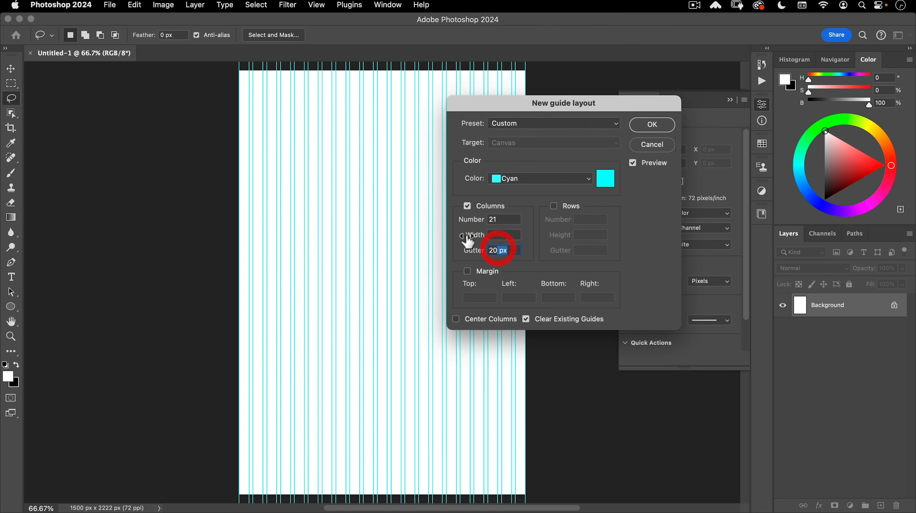
{"action": "key", "text": "super+BackSpace"}
Enable rows in the guide layout, with 5 rows and an empty gutter
{"action": "left_click", "coordinate": [554, 206]}
{"action": "left_click", "coordinate": [455, 205]}
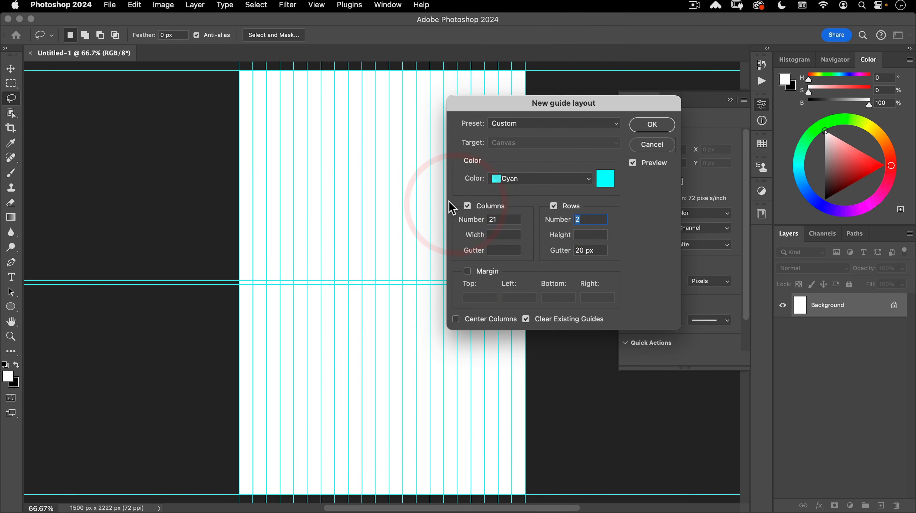
{"action": "type", "text": "5"}
{"action": "key", "text": "Tab"}
{"action": "key", "text": "BackSpace"}
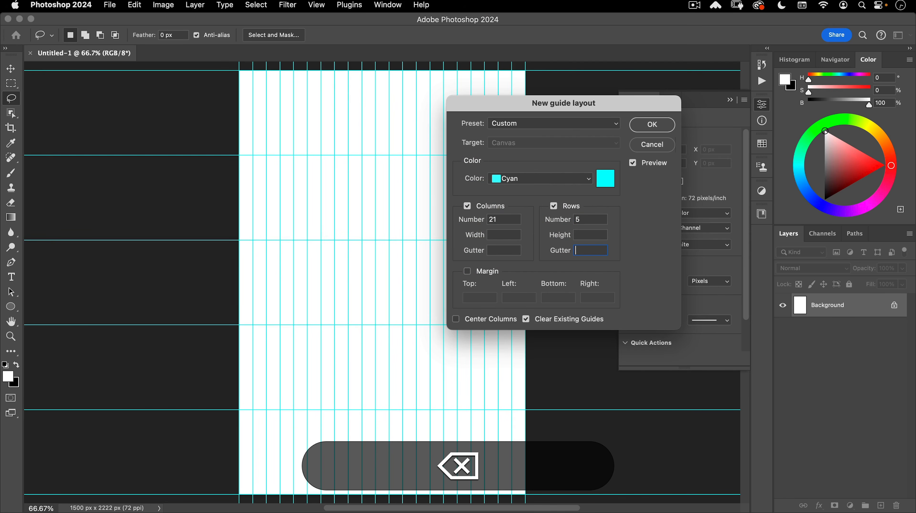
Enable guide margins of 100 px top, 0 left, 134 px bottom and 0 right, and apply the layout
{"action": "left_click", "coordinate": [492, 273]}
{"action": "left_click", "coordinate": [475, 297]}
{"action": "type", "text": "100"}
{"action": "key", "text": "Tab"}
{"action": "type", "text": "0"}
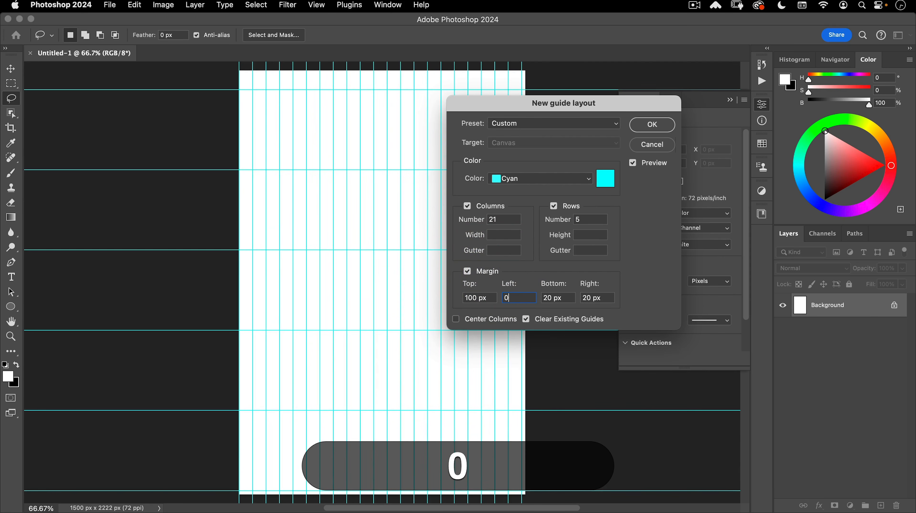
{"action": "key", "text": "Tab"}
{"action": "type", "text": "134"}
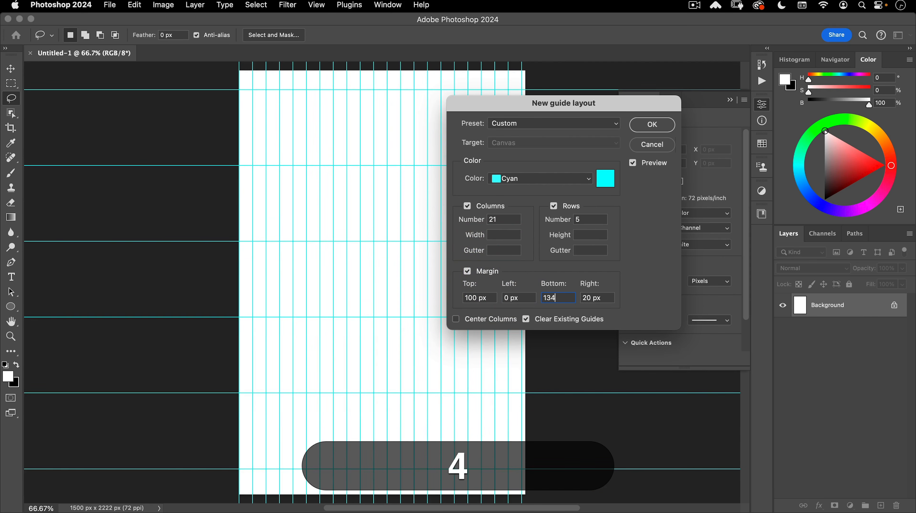
{"action": "key", "text": "Tab"}
{"action": "type", "text": "0"}
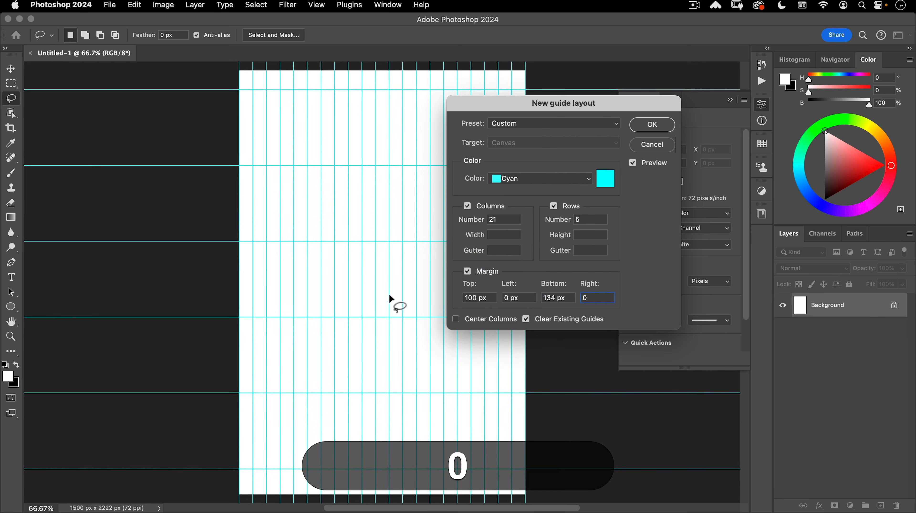
{"action": "left_click", "coordinate": [652, 125]}
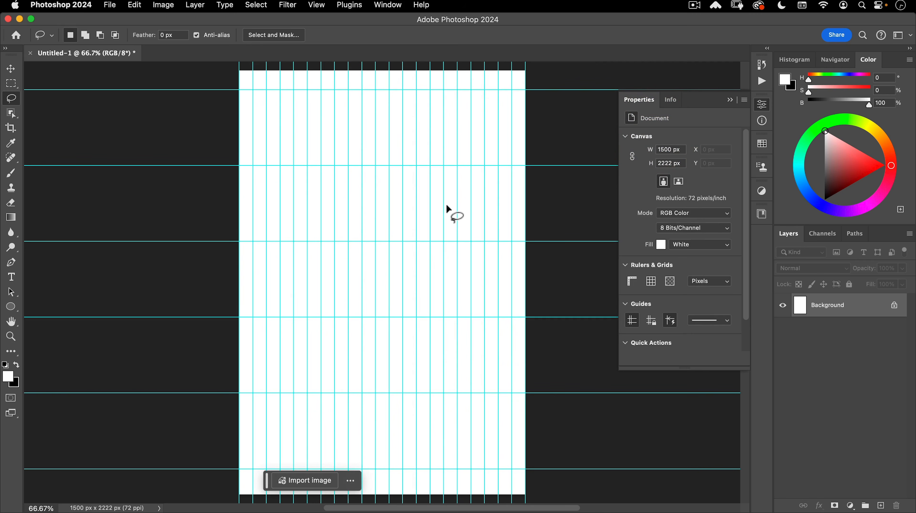
Toggle the guides' visibility several times and leave them hidden
{"action": "key", "text": "super+semicolon"}
{"action": "key", "text": "super+semicolon"}
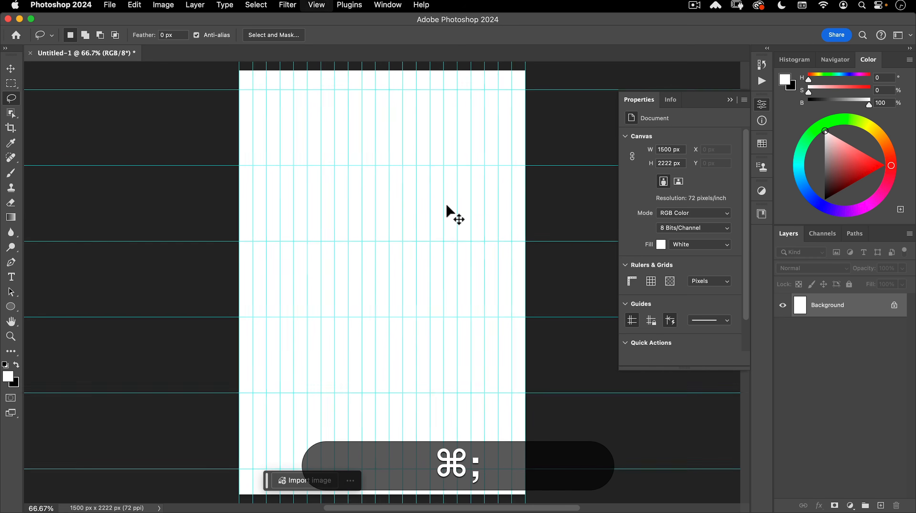
{"action": "key", "text": "super+semicolon"}
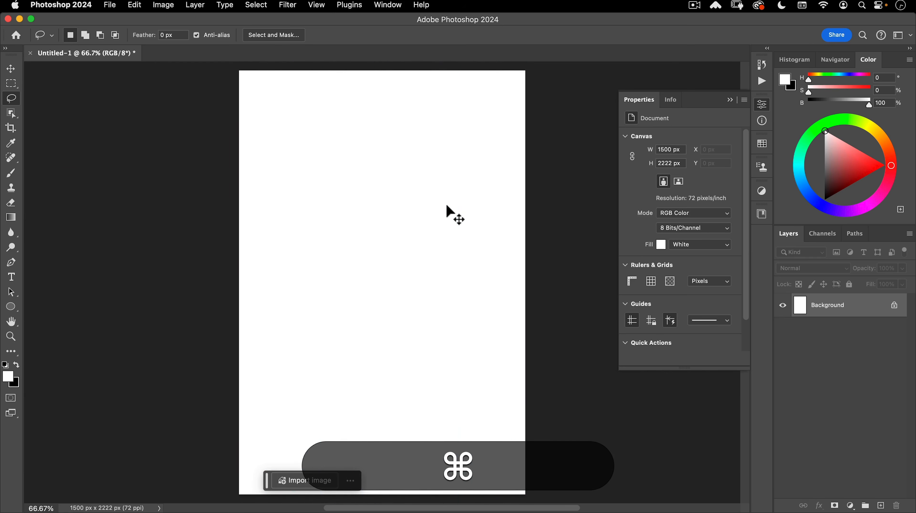
{"action": "key", "text": "super+semicolon"}
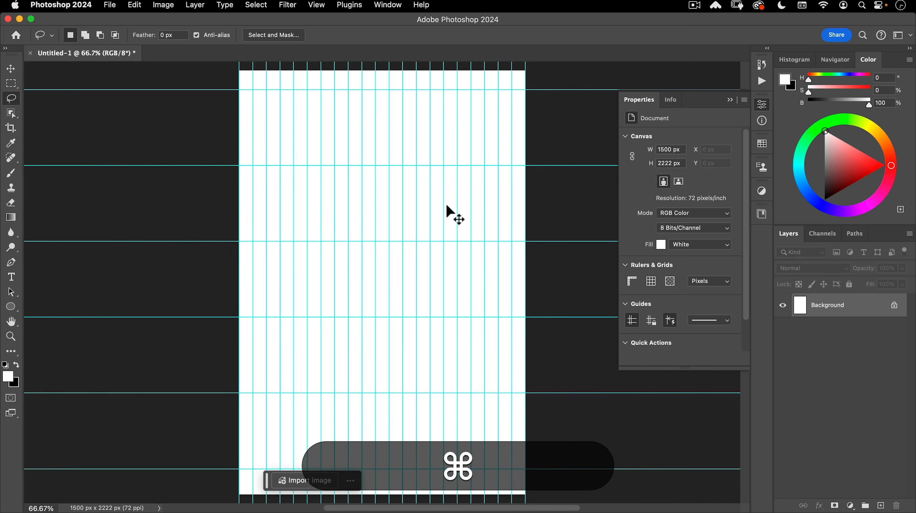
{"action": "key", "text": "super+semicolon"}
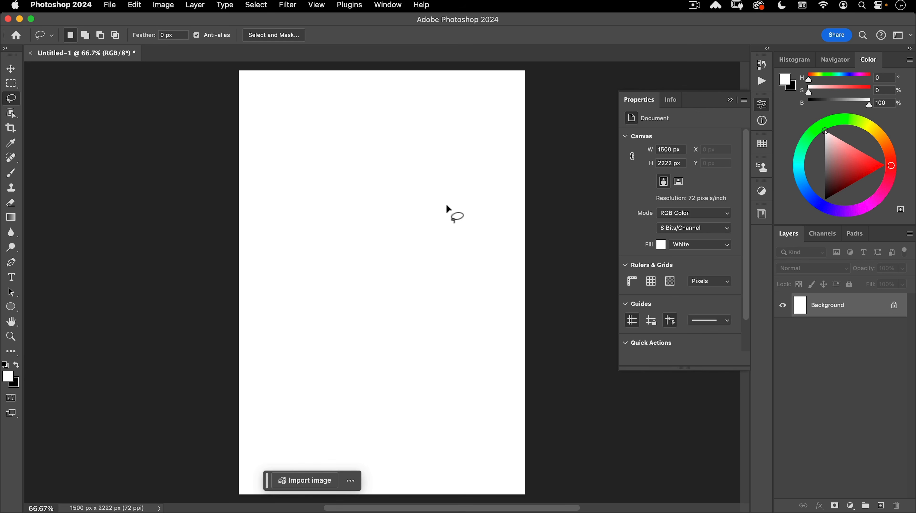
Try a linear Classic gradient diagonally across the Background layer and undo it
{"action": "left_click", "coordinate": [16, 221]}
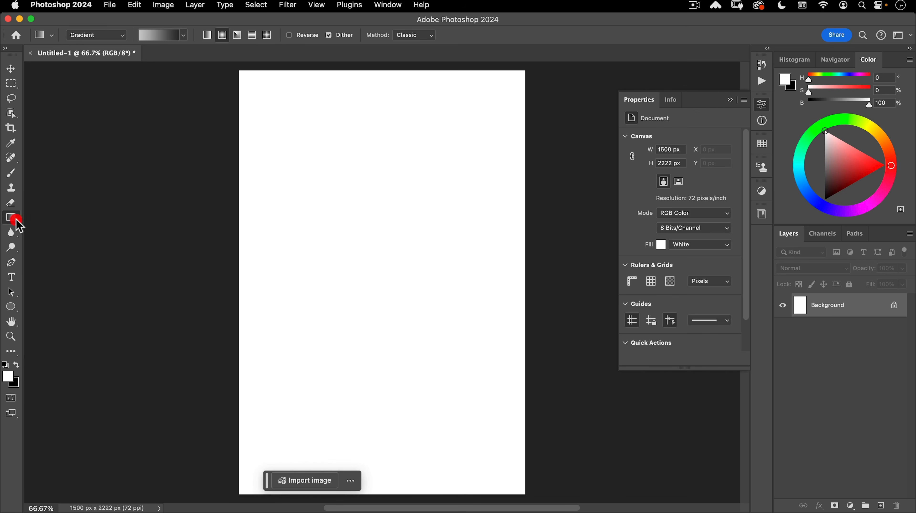
{"action": "left_click", "coordinate": [208, 36]}
{"action": "left_click", "coordinate": [113, 35]}
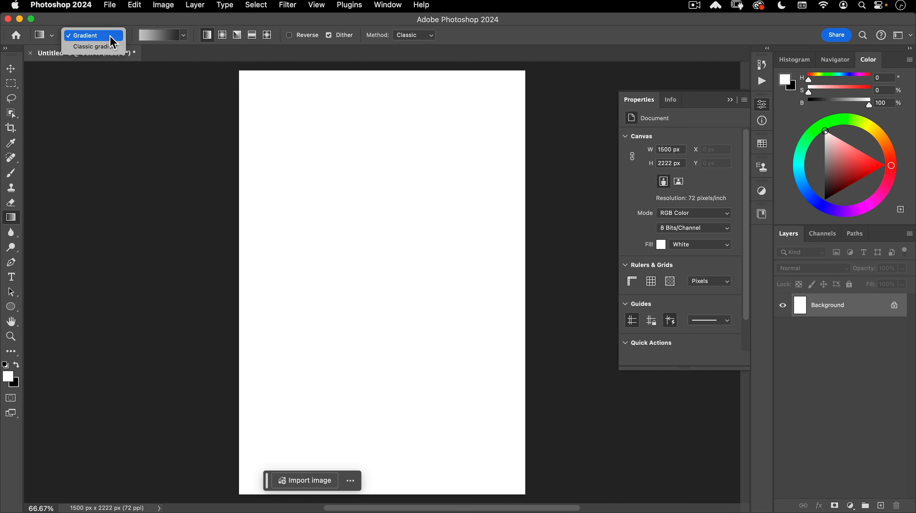
{"action": "left_click", "coordinate": [106, 47]}
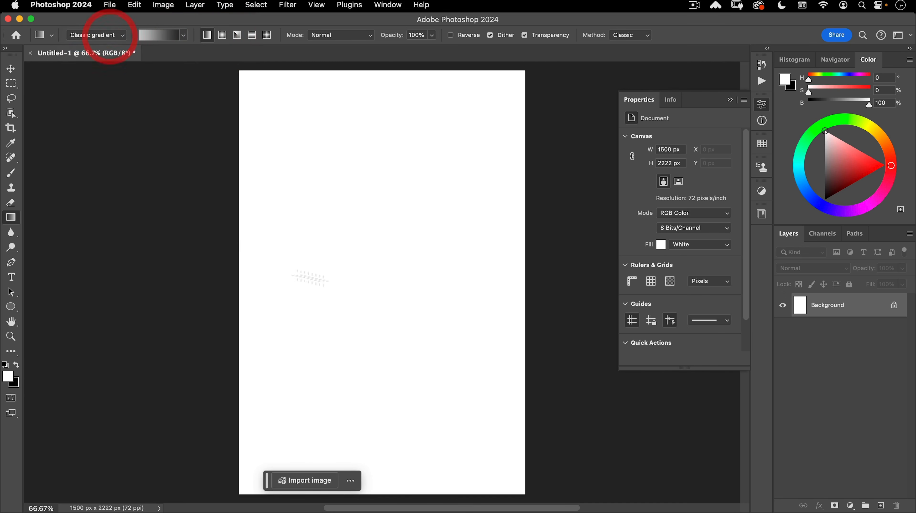
{"action": "left_click_drag", "start_coordinate": [186, 180], "coordinate": [507, 309]}
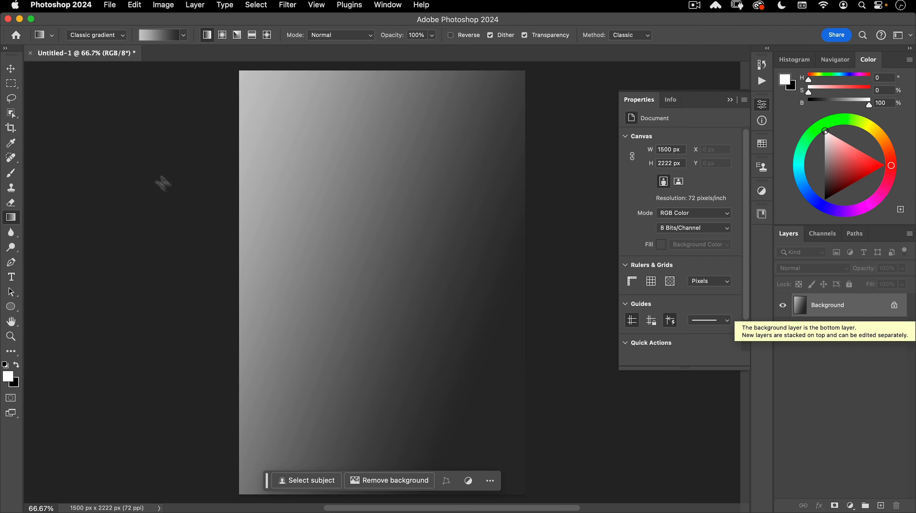
{"action": "key", "text": "super+z"}
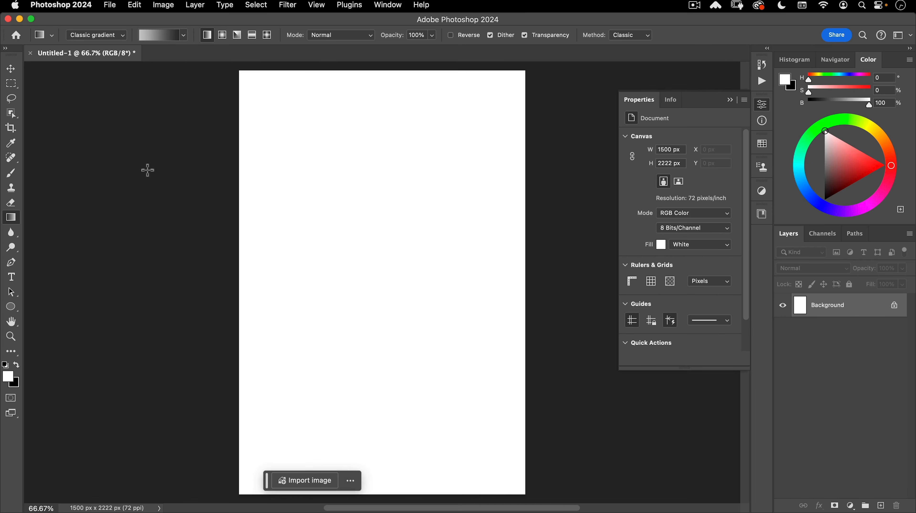
Try a linear gradient in the non-classic Gradient mode across the canvas, and delete the resulting fill layer
{"action": "left_click", "coordinate": [112, 35]}
{"action": "left_click", "coordinate": [106, 24]}
{"action": "left_click_drag", "start_coordinate": [241, 191], "coordinate": [509, 363]}
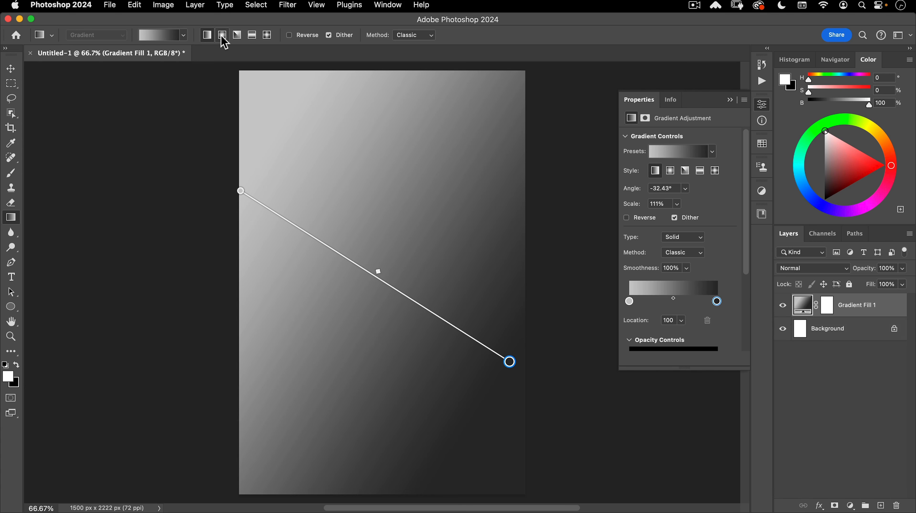
{"action": "key", "text": "d"}
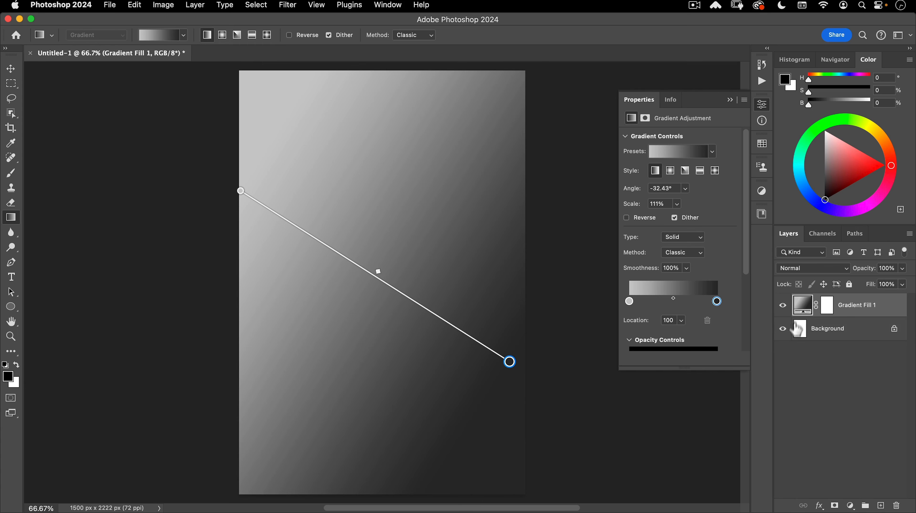
{"action": "left_click_drag", "start_coordinate": [802, 309], "coordinate": [896, 505]}
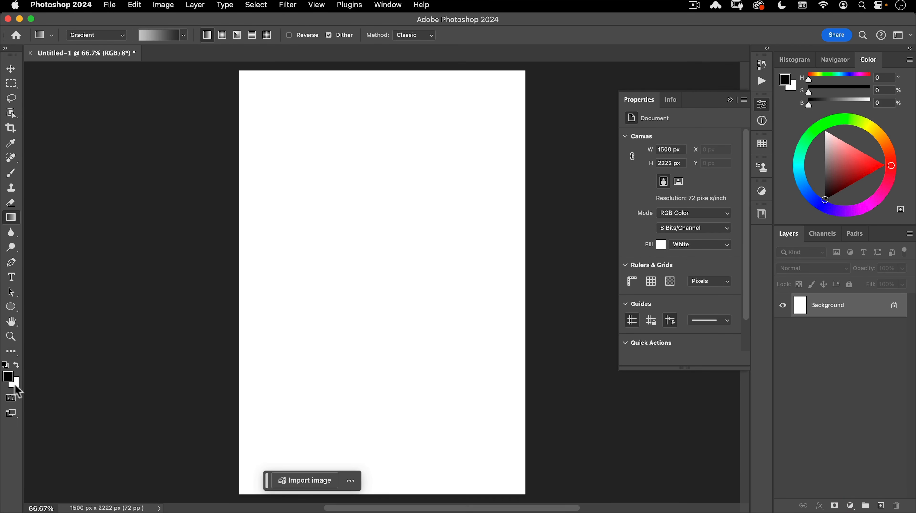
Add a radial gradient from the canvas's upper centre to just past its lower-right corner, using the first Basics preset with white foreground and black background
{"action": "left_click", "coordinate": [16, 365]}
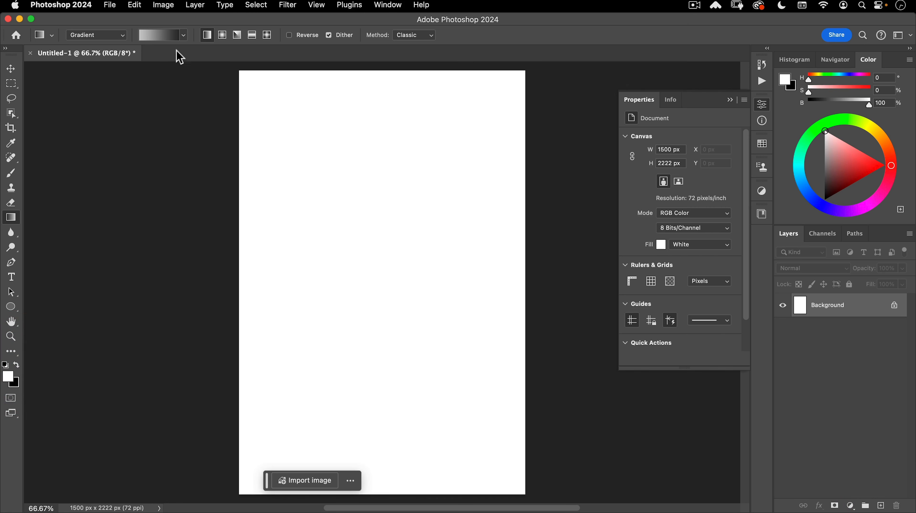
{"action": "left_click", "coordinate": [183, 35]}
{"action": "left_click", "coordinate": [115, 73]}
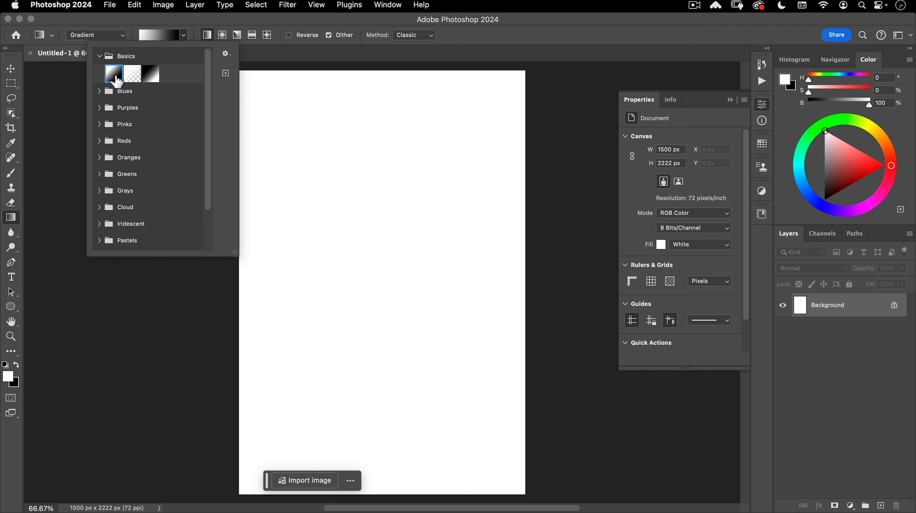
{"action": "left_click", "coordinate": [148, 24]}
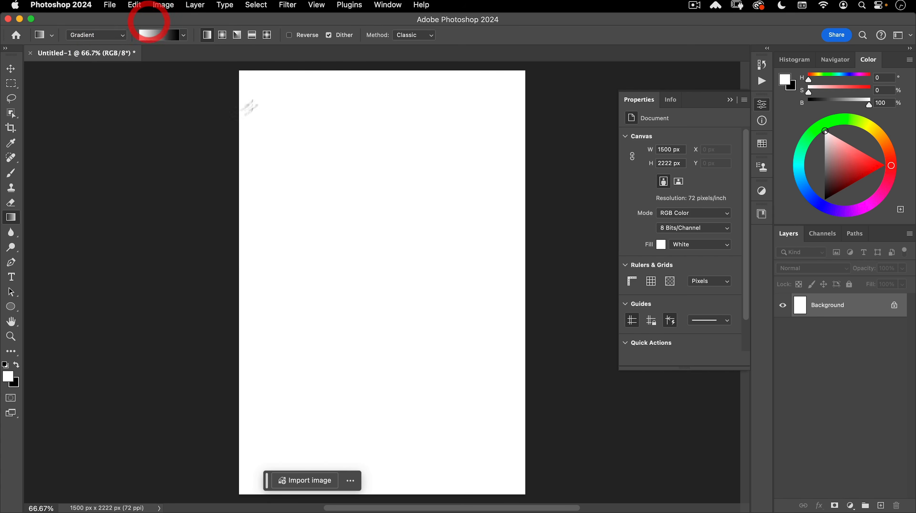
{"action": "left_click", "coordinate": [223, 36]}
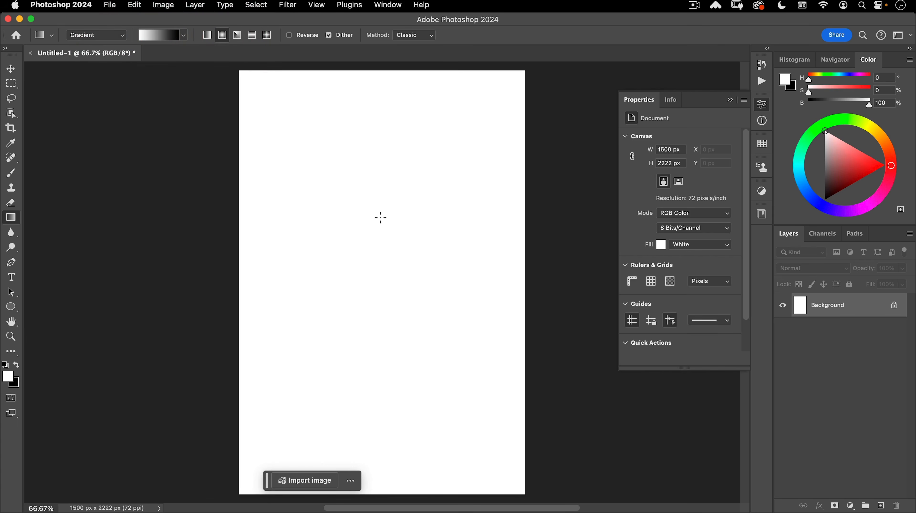
{"action": "left_click_drag", "start_coordinate": [381, 217], "coordinate": [531, 494]}
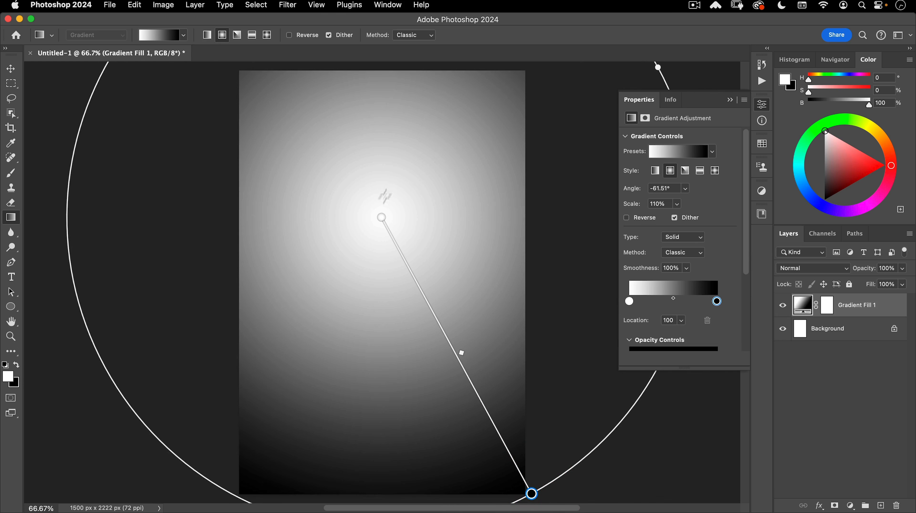
Change the gradient's centre color stop to light gray cecece
{"action": "double_click", "coordinate": [382, 218]}
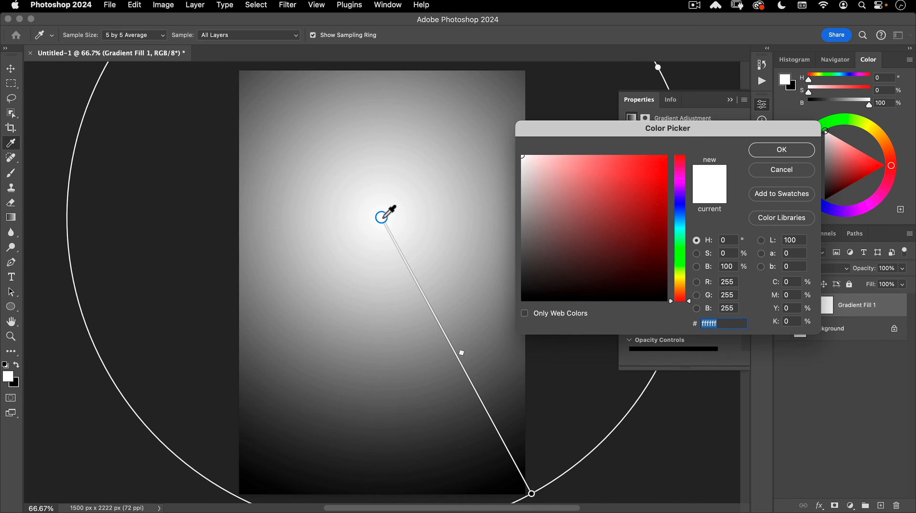
{"action": "left_click_drag", "start_coordinate": [524, 161], "coordinate": [509, 184]}
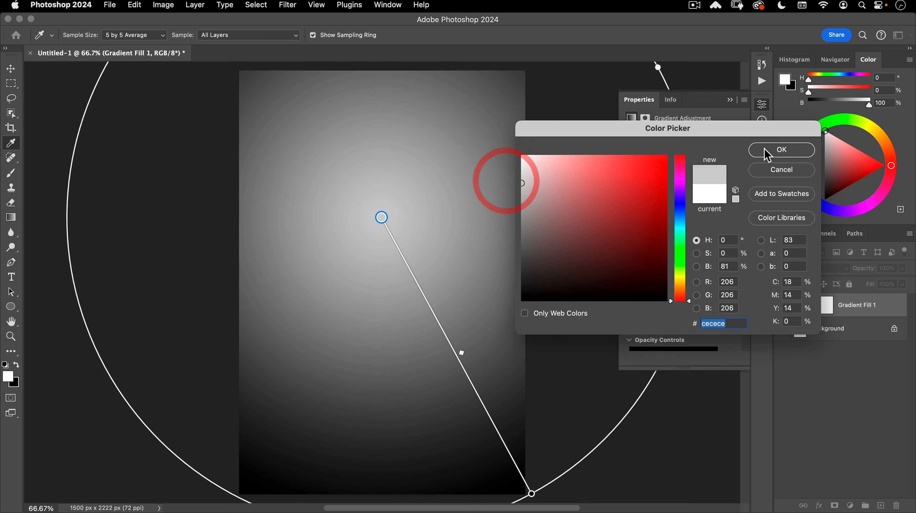
{"action": "left_click", "coordinate": [767, 151]}
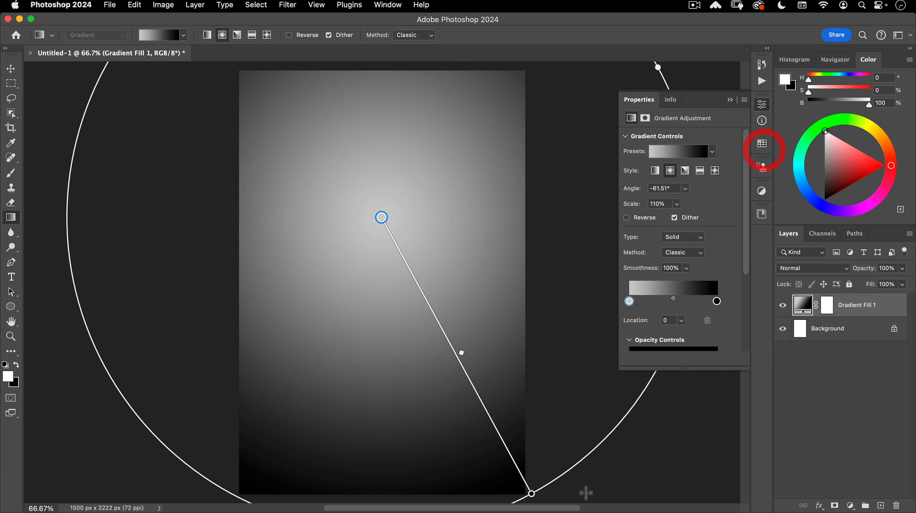
Change the gradient's outer color stop from black to a dark gray
{"action": "double_click", "coordinate": [531, 494]}
{"action": "mouse_move", "coordinate": [524, 273]}
{"action": "left_mouse_down"}
{"action": "mouse_move", "coordinate": [515, 289]}
{"action": "mouse_move", "coordinate": [512, 279]}
{"action": "left_mouse_up"}
{"action": "left_click", "coordinate": [781, 149]}
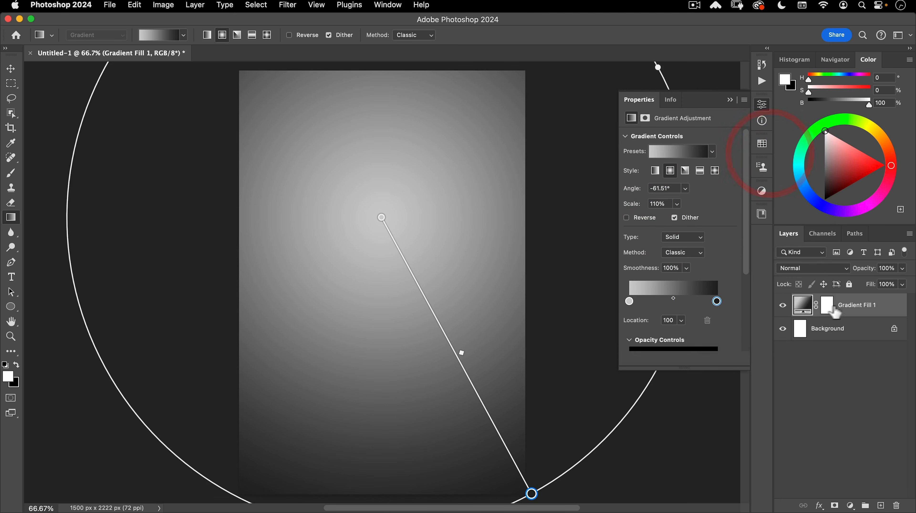
Rename the gradient fill layer as background and collapse its gradient settings
{"action": "double_click", "coordinate": [850, 306]}
{"action": "type", "text": "bac"}
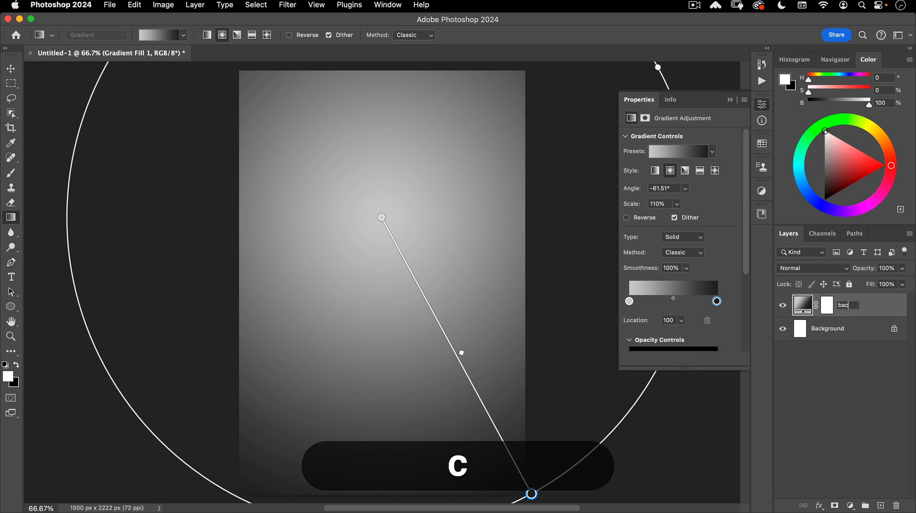
{"action": "type", "text": "kground"}
{"action": "key", "text": "Return"}
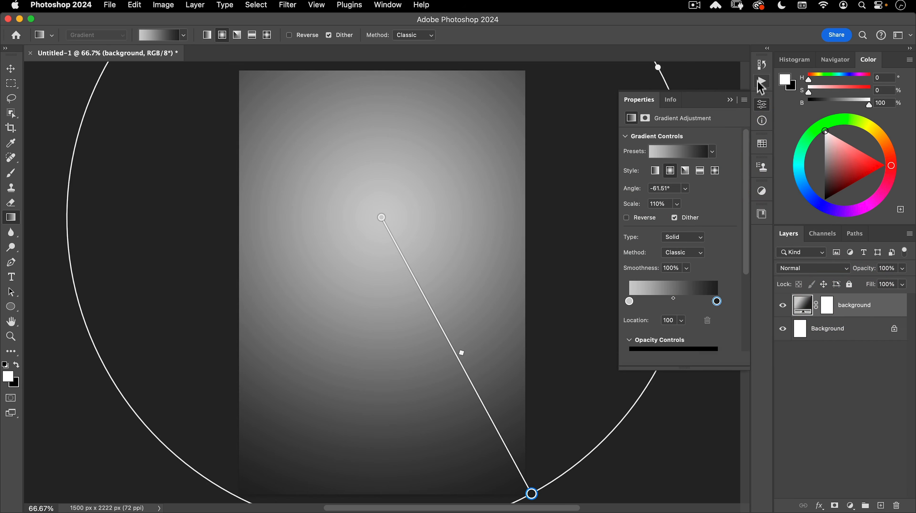
{"action": "left_click", "coordinate": [767, 108]}
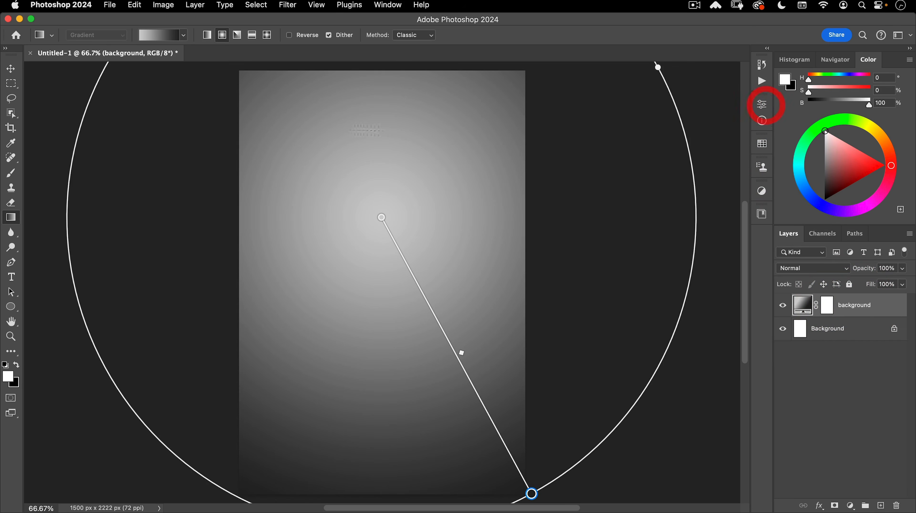
Place the EQFtEzJGERg-unsplash JPG of the man in profile from the Assets folder as an embedded image
{"action": "left_click", "coordinate": [9, 70]}
{"action": "left_click", "coordinate": [112, 6]}
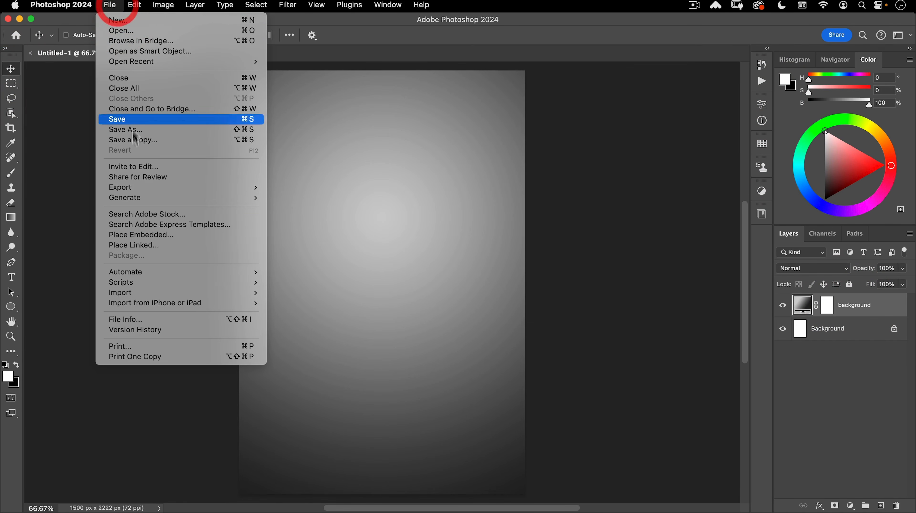
{"action": "left_click", "coordinate": [132, 234]}
{"action": "left_click", "coordinate": [287, 132]}
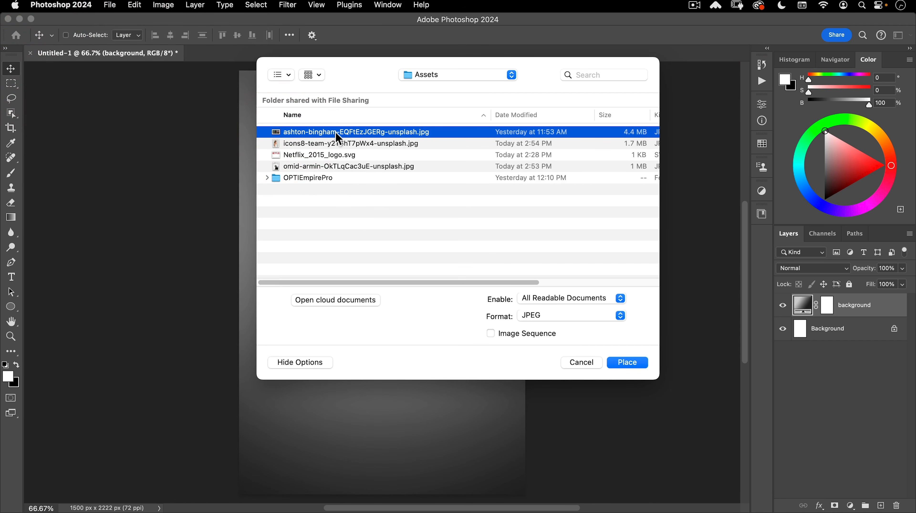
{"action": "left_click", "coordinate": [620, 364]}
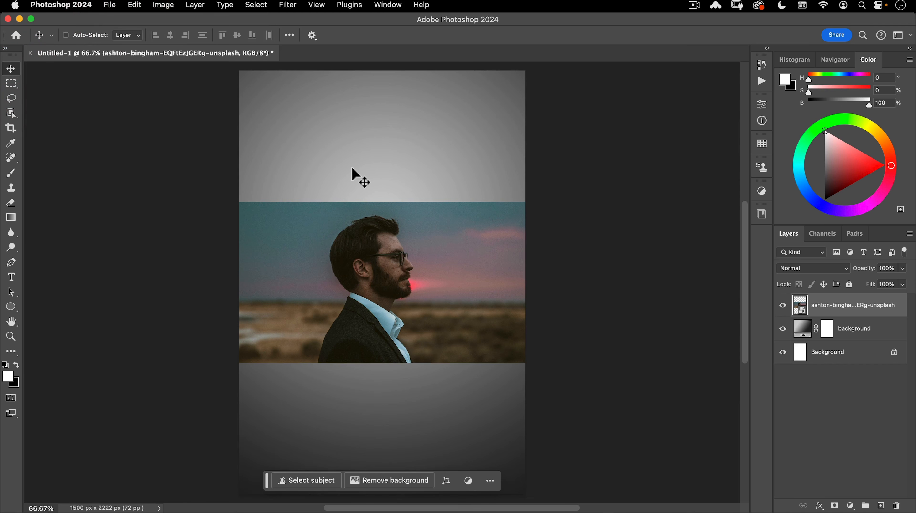
Scale the placed photo proportionally to about 76.3% so it fills the canvas height, and position it at about X 905.5 px, Y 1111 px
{"action": "key", "text": "super+t"}
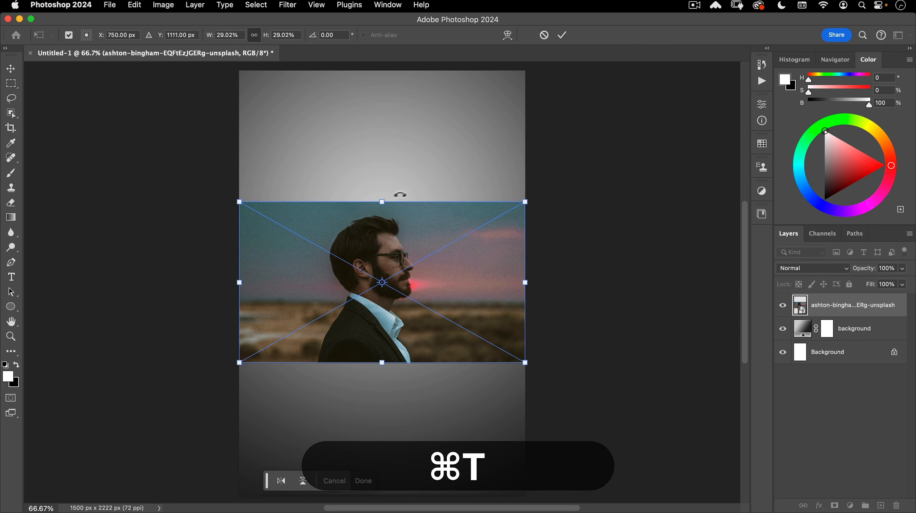
{"action": "left_click_drag", "start_coordinate": [381, 201], "coordinate": [395, 72]}
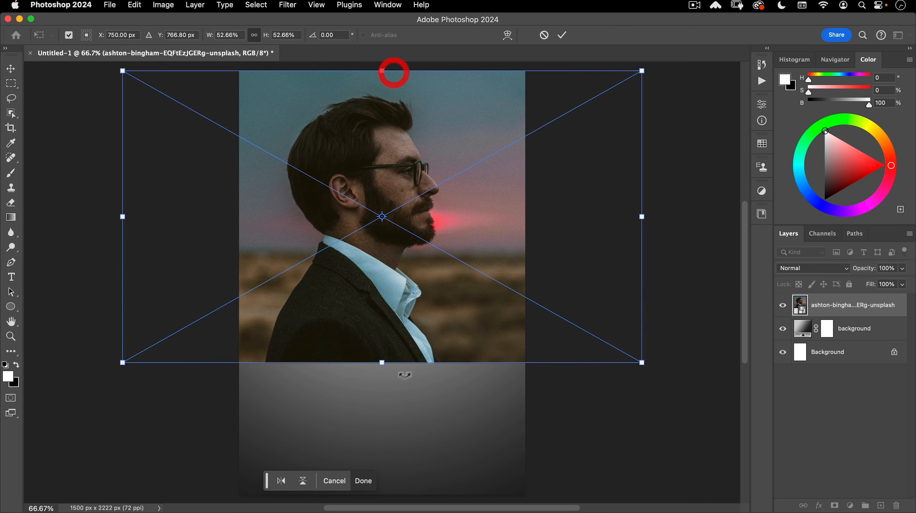
{"action": "left_click_drag", "start_coordinate": [382, 364], "coordinate": [381, 420]}
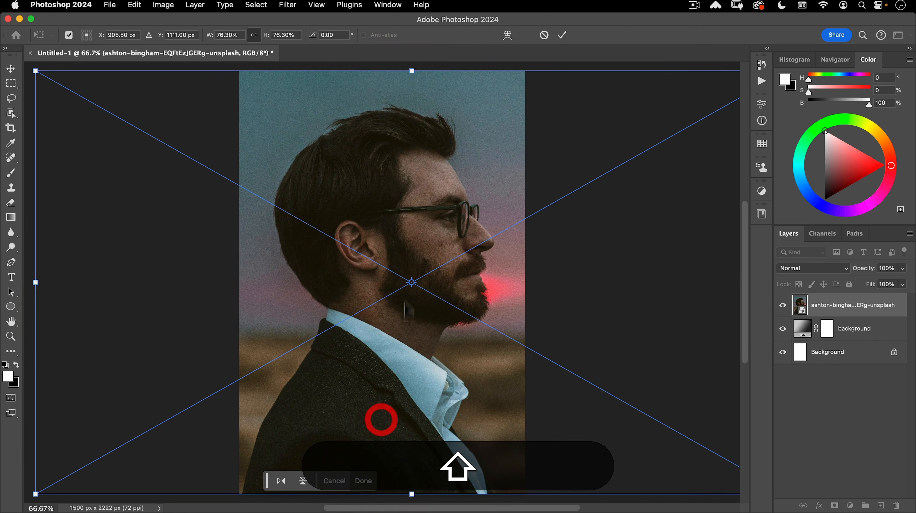
{"action": "double_click", "coordinate": [402, 276]}
Lasso the open shirt front and the collar's inner side, from the photo's lower edge up past the collar tip
{"action": "scroll", "coordinate": [333, 266], "scroll_direction": "down", "scroll_amount": 3}
{"action": "left_click", "coordinate": [335, 269]}
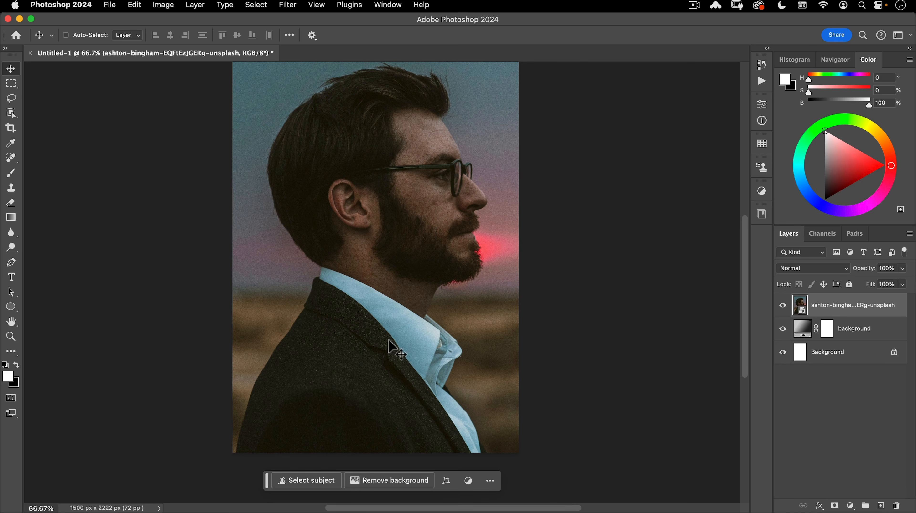
{"action": "left_click_drag", "start_coordinate": [411, 311], "coordinate": [389, 219]}
{"action": "left_click_drag", "start_coordinate": [419, 286], "coordinate": [462, 243]}
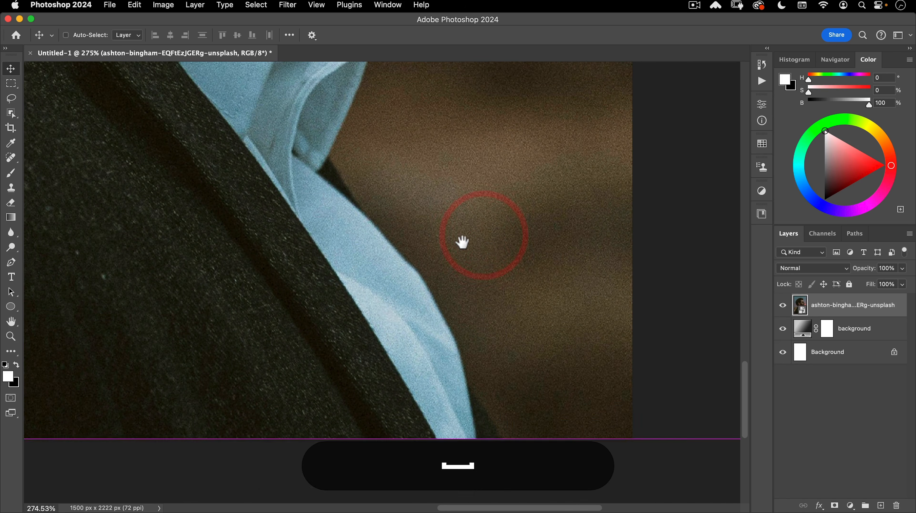
{"action": "left_click", "coordinate": [11, 98]}
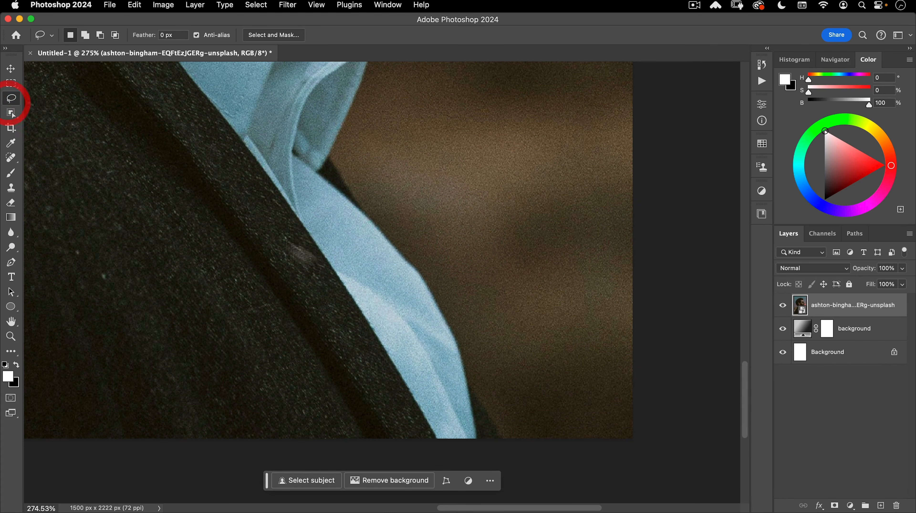
{"action": "left_click_drag", "start_coordinate": [233, 138], "coordinate": [232, 137]}
{"action": "left_click", "coordinate": [232, 138], "text": "alt"}
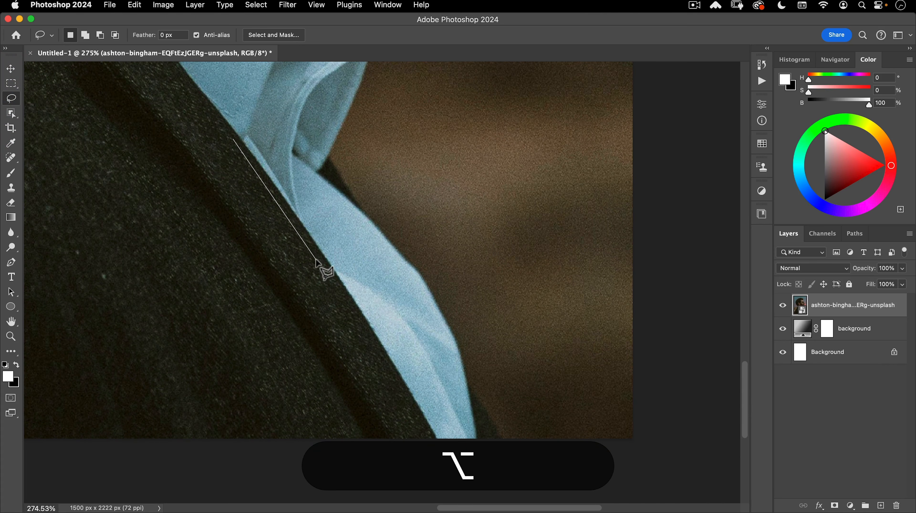
{"action": "left_click", "coordinate": [325, 275], "text": "alt"}
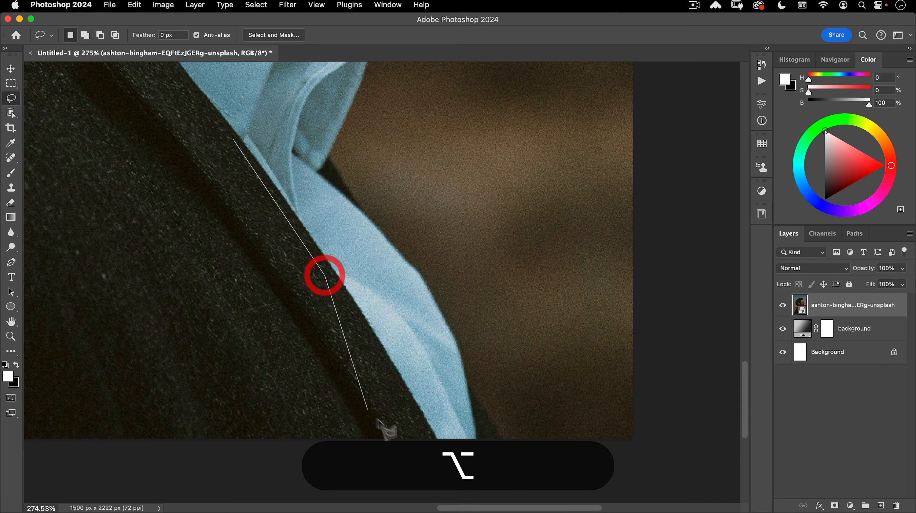
{"action": "left_click", "coordinate": [431, 447], "text": "alt"}
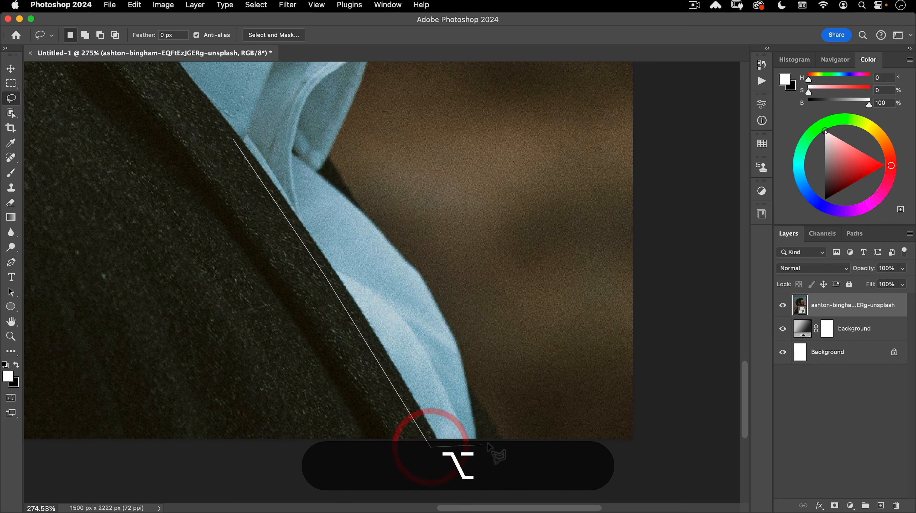
{"action": "left_click", "coordinate": [486, 441], "text": "alt"}
{"action": "left_click", "coordinate": [457, 318], "text": "alt"}
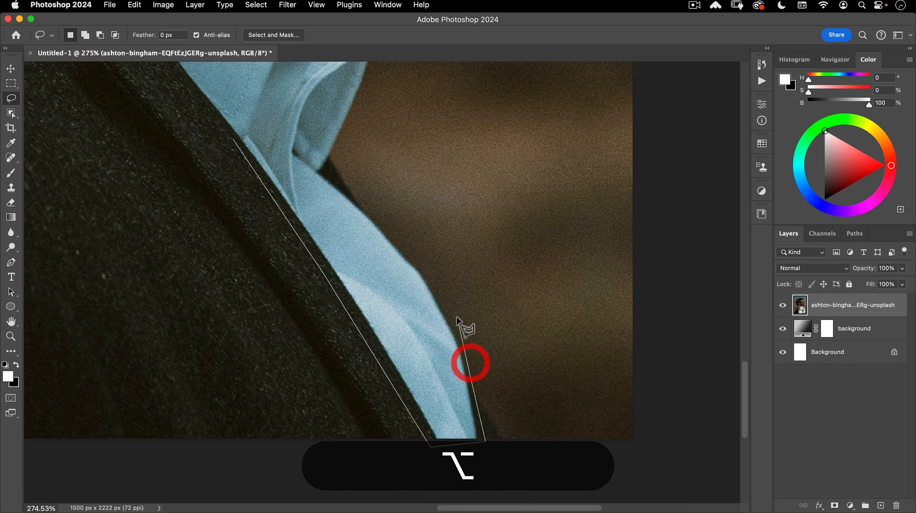
{"action": "left_click", "coordinate": [359, 191], "text": "alt"}
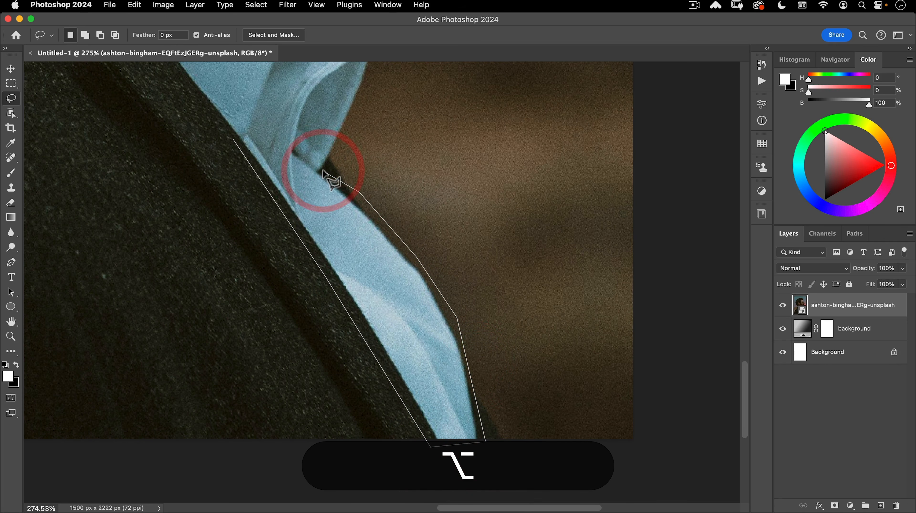
{"action": "left_click", "coordinate": [337, 149], "text": "alt"}
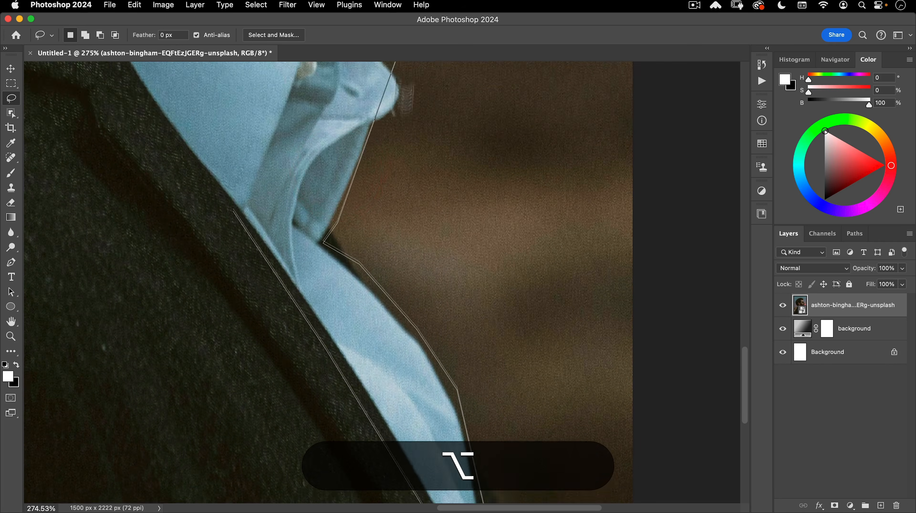
{"action": "left_click", "coordinate": [417, 107], "text": "alt"}
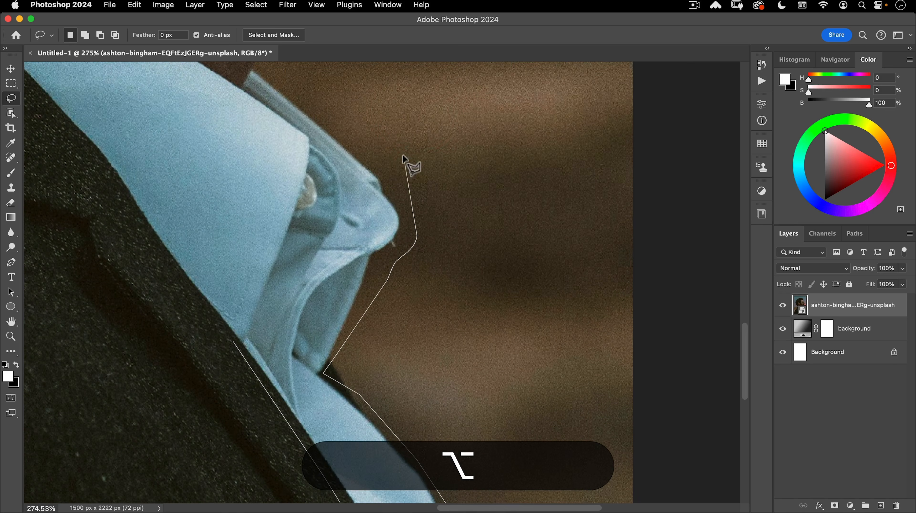
{"action": "left_click", "coordinate": [306, 137], "text": "alt"}
{"action": "left_click", "coordinate": [297, 189], "text": "alt"}
{"action": "left_click", "coordinate": [261, 266], "text": "alt"}
{"action": "left_click", "coordinate": [234, 340], "text": "alt"}
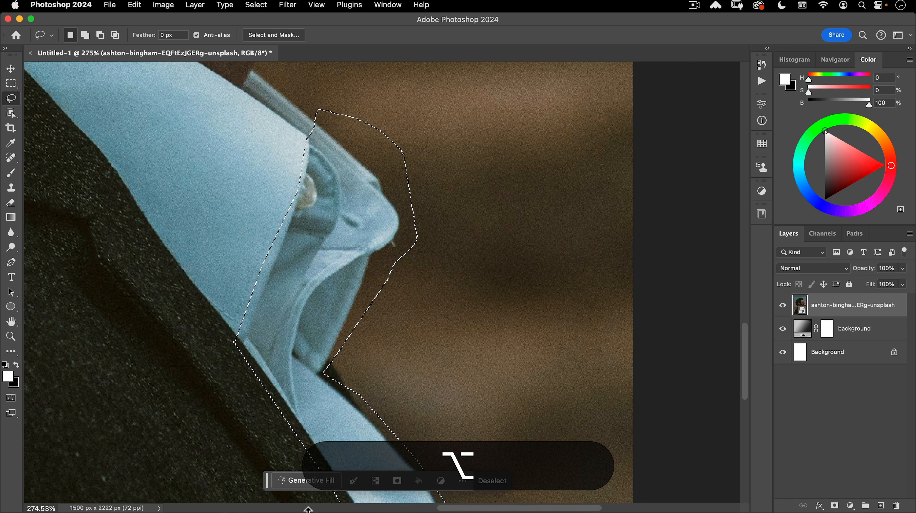
Run Generative Fill on the shirt selection without a prompt and choose the third variation
{"action": "left_click", "coordinate": [298, 483]}
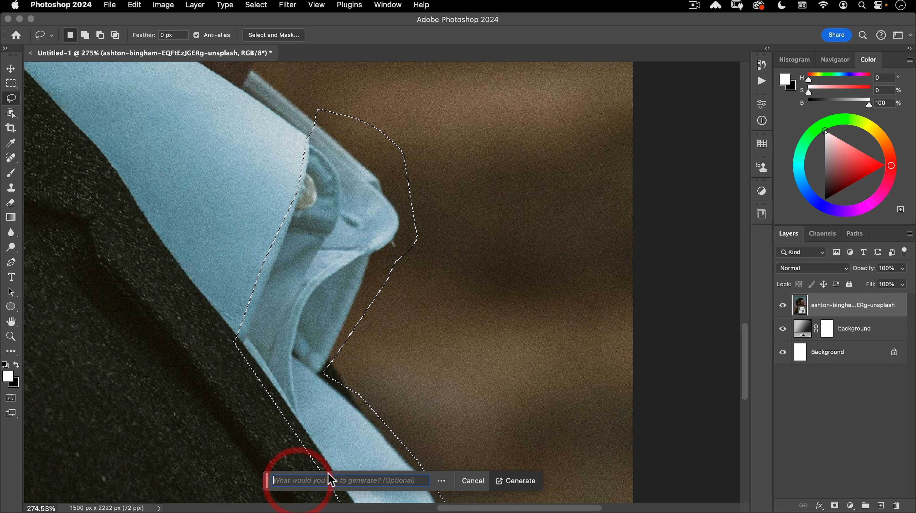
{"action": "left_click", "coordinate": [507, 484]}
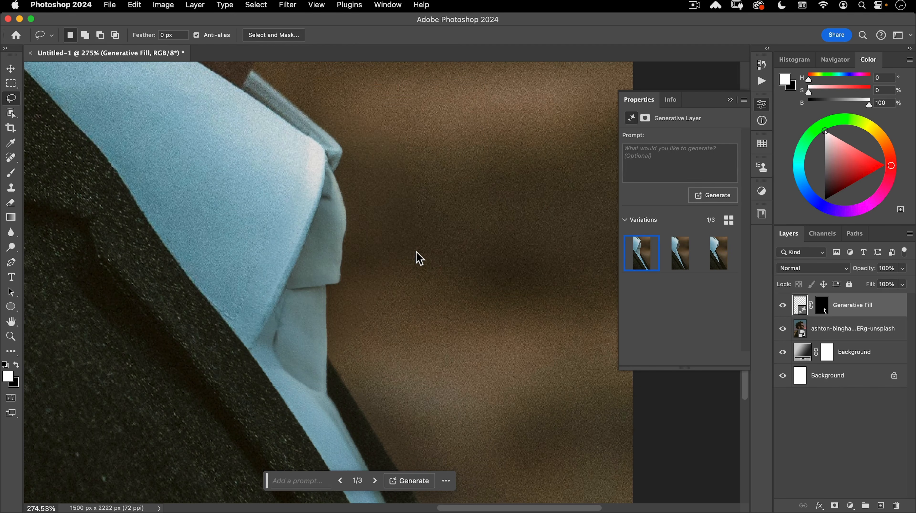
{"action": "left_click", "coordinate": [717, 254]}
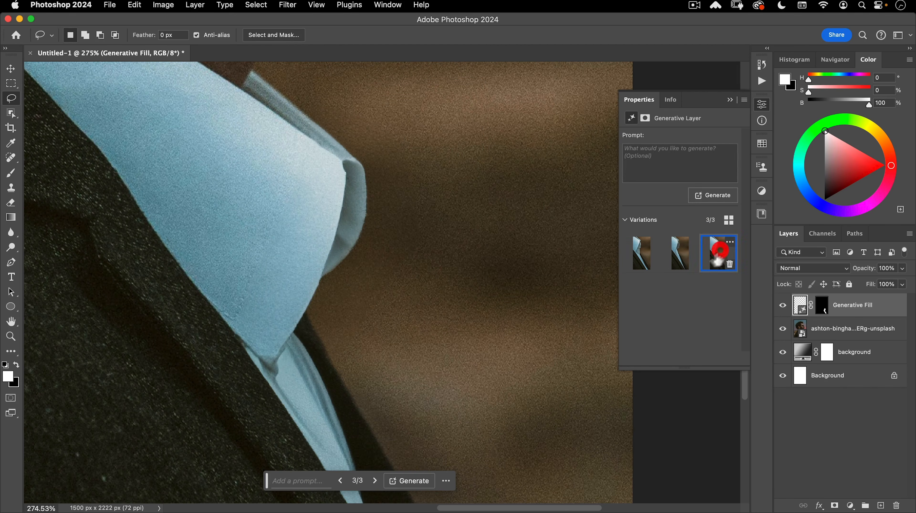
{"action": "key", "text": "super+space"}
{"action": "left_click_drag", "start_coordinate": [358, 266], "coordinate": [317, 316]}
{"action": "key", "text": "space"}
{"action": "left_click_drag", "start_coordinate": [384, 306], "coordinate": [376, 276]}
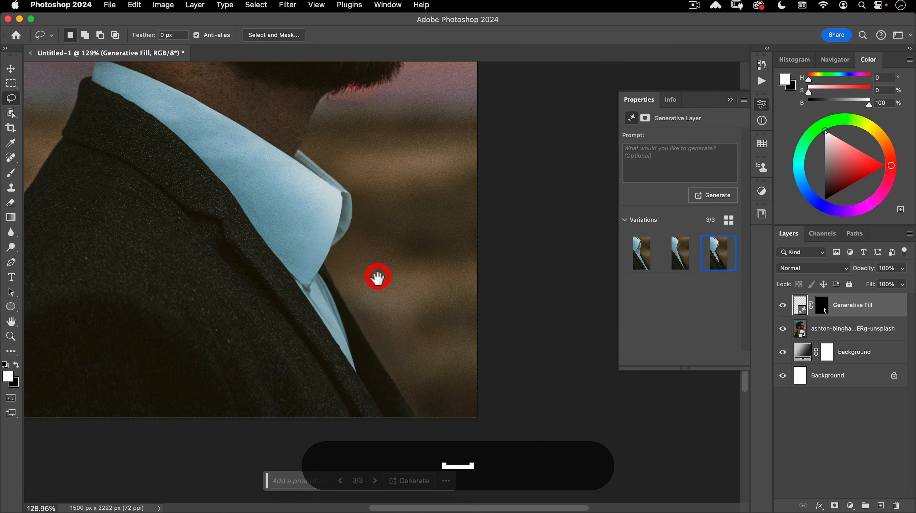
Hide the first Generative Fill layer and lasso the open shirt front again, from the collar edge to below the photo's lower edge
{"action": "left_click", "coordinate": [782, 306]}
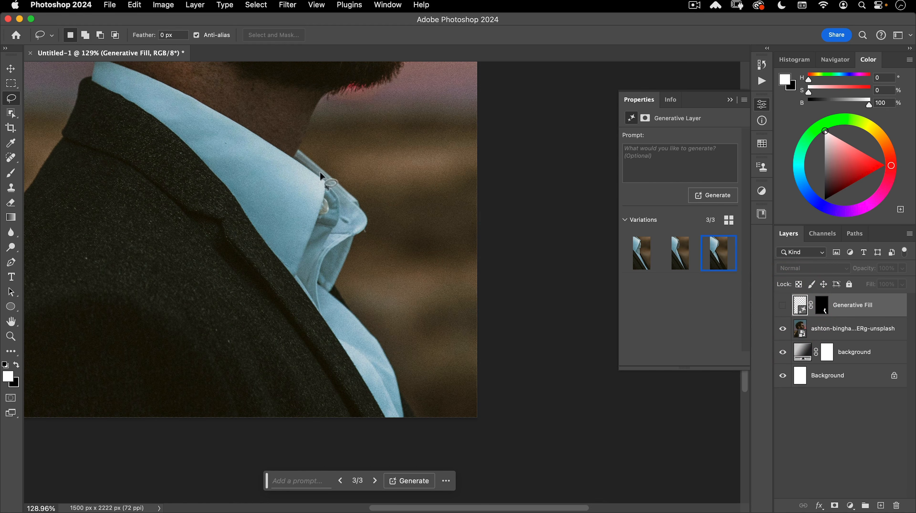
{"action": "left_click_drag", "start_coordinate": [313, 156], "coordinate": [312, 184]}
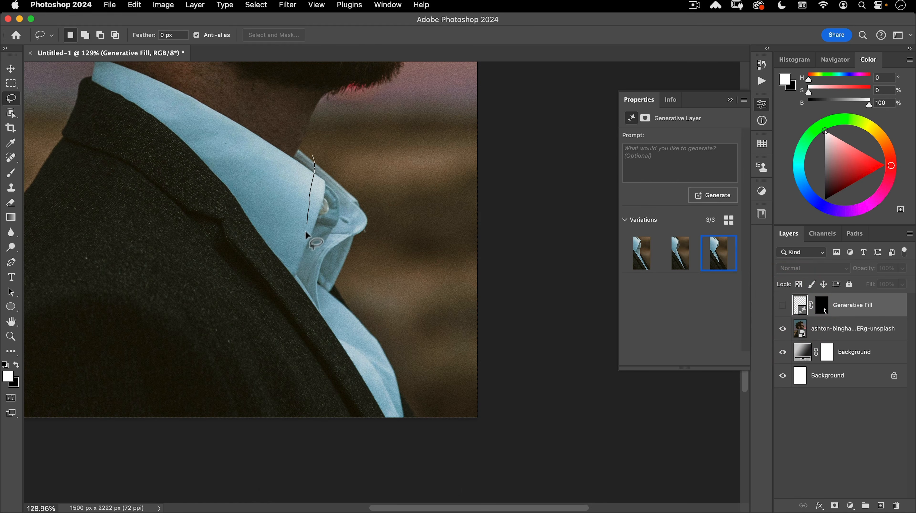
{"action": "key", "text": "alt"}
{"action": "left_click_drag", "start_coordinate": [288, 281], "coordinate": [287, 280]}
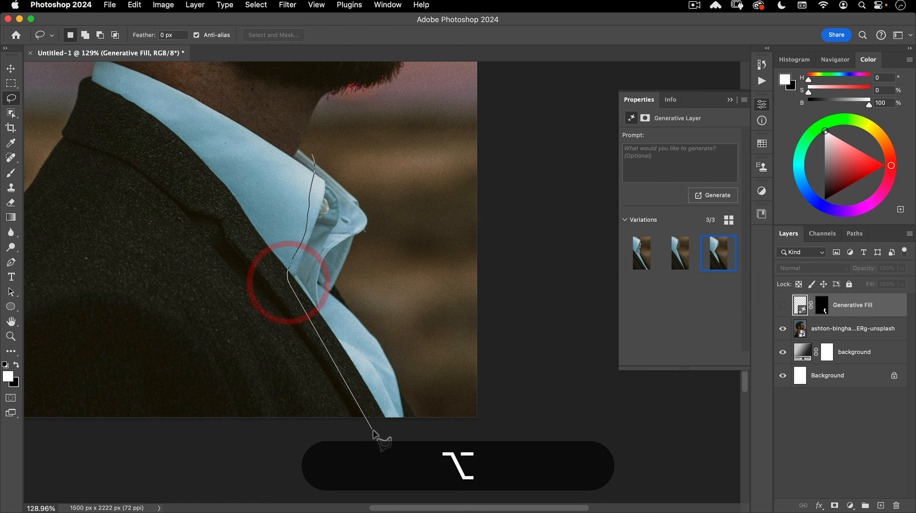
{"action": "left_click", "coordinate": [424, 427]}
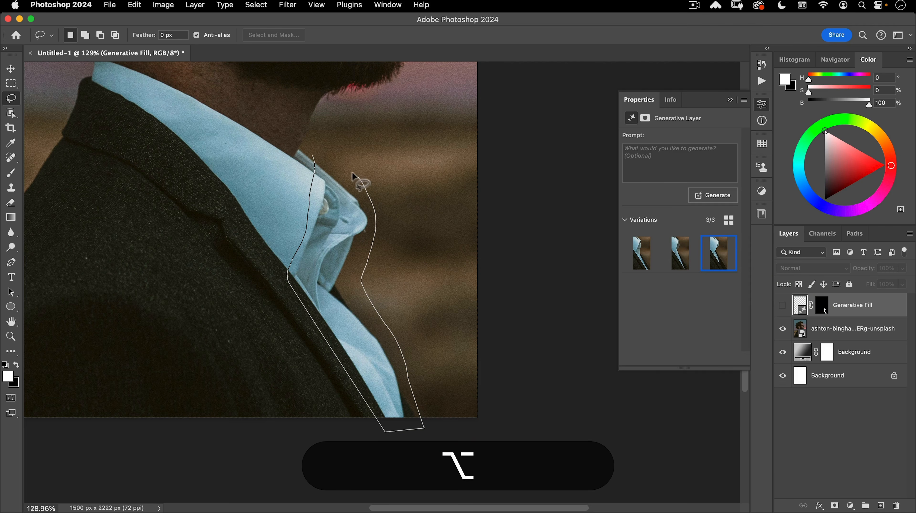
{"action": "left_click", "coordinate": [313, 154]}
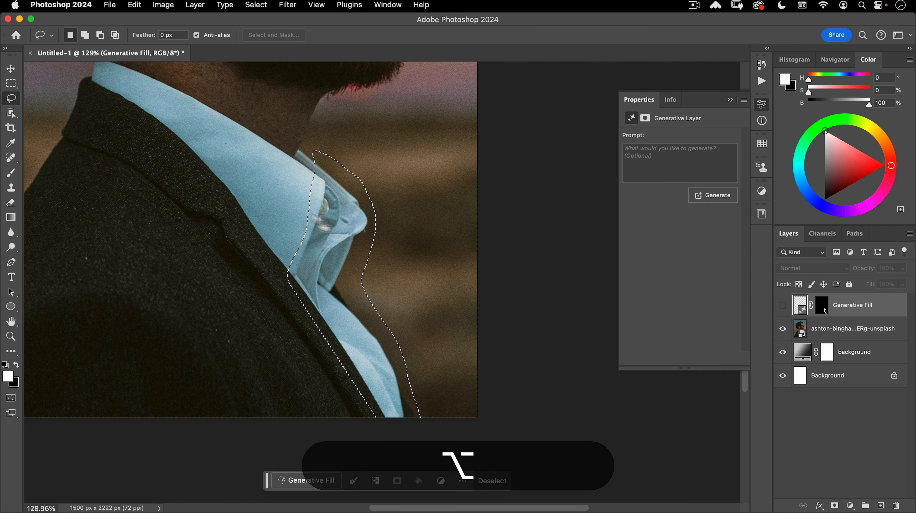
Run Generative Fill on the new selection without a prompt, compare the variations and choose the second one
{"action": "left_click", "coordinate": [304, 481]}
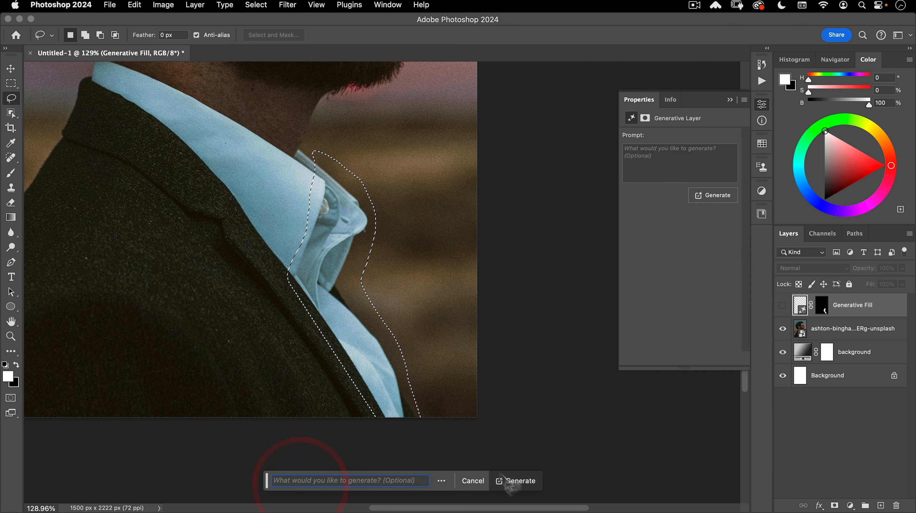
{"action": "left_click", "coordinate": [512, 482]}
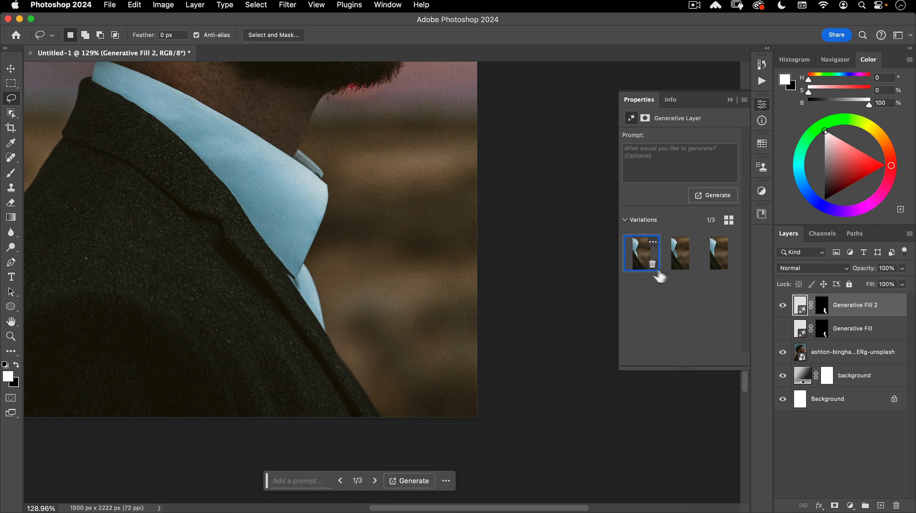
{"action": "left_click", "coordinate": [680, 268]}
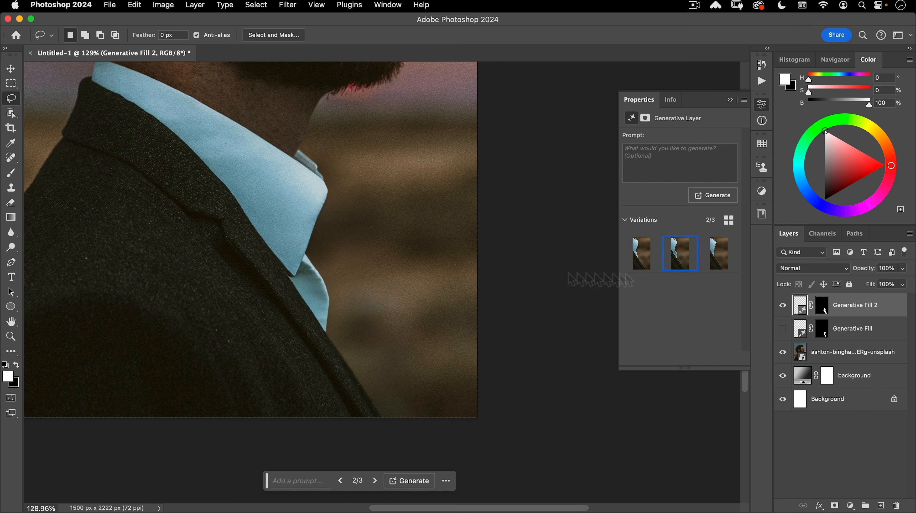
{"action": "left_click", "coordinate": [715, 266]}
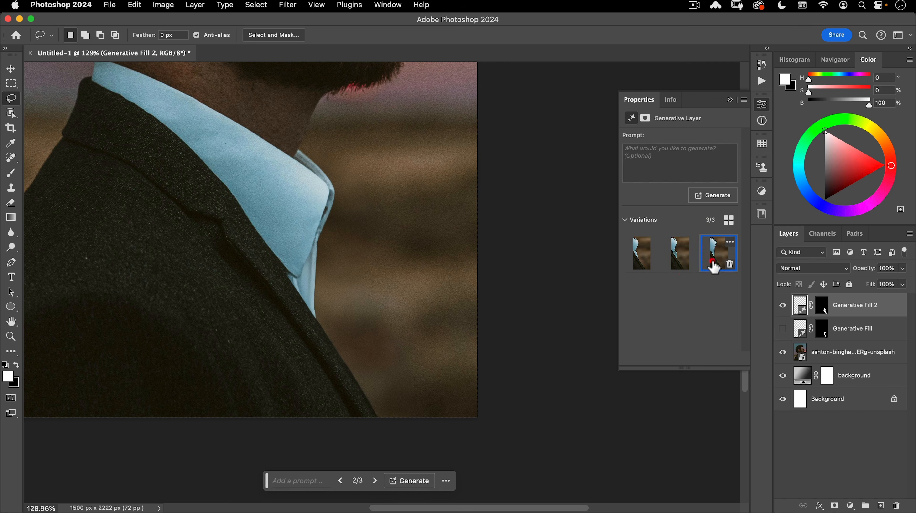
{"action": "left_click", "coordinate": [676, 267]}
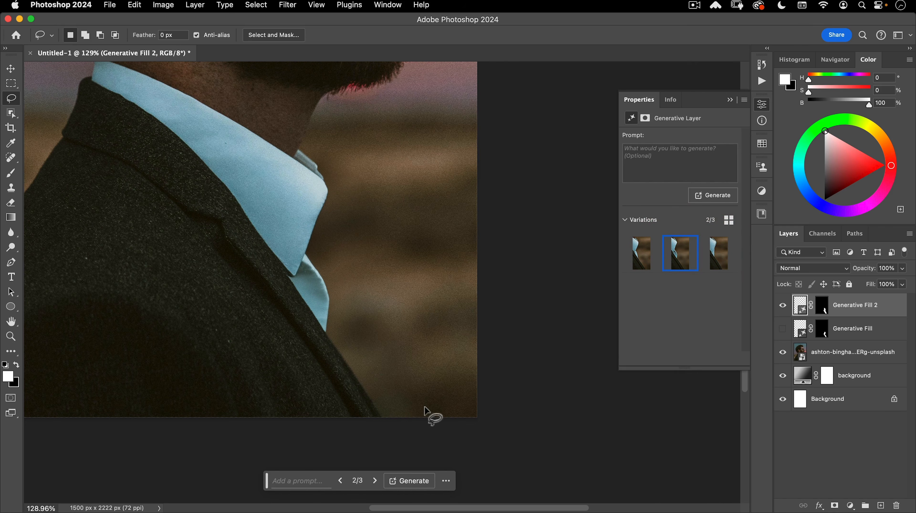
Delete the hidden Generative Fill layer and merge Generative Fill 2 with the profile photo layer
{"action": "left_click_drag", "start_coordinate": [792, 315], "coordinate": [896, 505]}
{"action": "left_click", "coordinate": [826, 332], "text": "shift"}
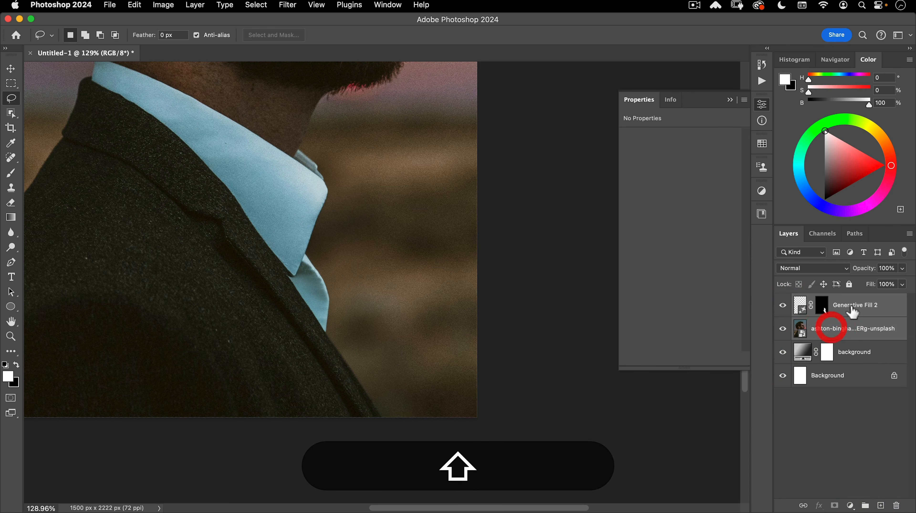
{"action": "left_click_drag", "start_coordinate": [827, 307], "coordinate": [491, 292]}
{"action": "key", "text": "super+e"}
{"action": "key", "text": "super+space"}
{"action": "left_click_drag", "start_coordinate": [326, 261], "coordinate": [408, 338]}
{"action": "left_click_drag", "start_coordinate": [446, 307], "coordinate": [415, 342]}
{"action": "left_click", "coordinate": [418, 346]}
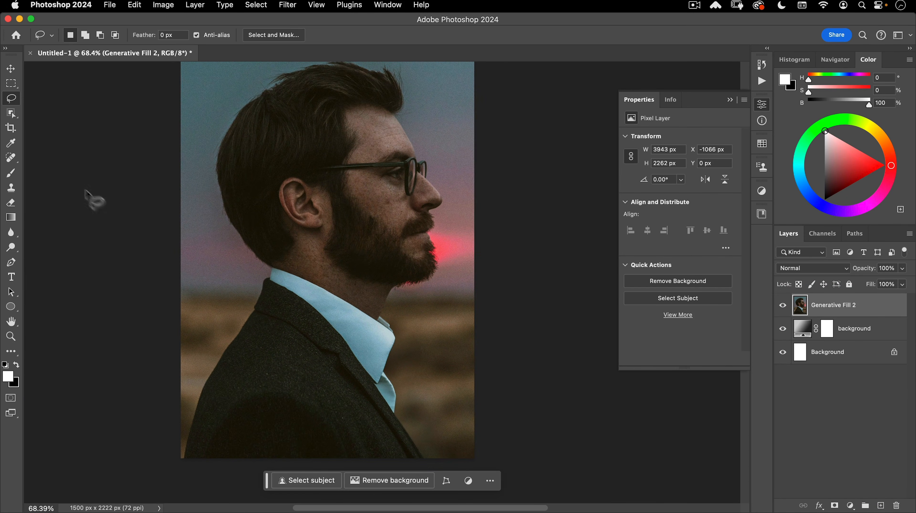
Heal the blemishes on the man's cheek and beside his nose with the content-aware Spot Healing Brush at size 17
{"action": "left_click", "coordinate": [13, 161]}
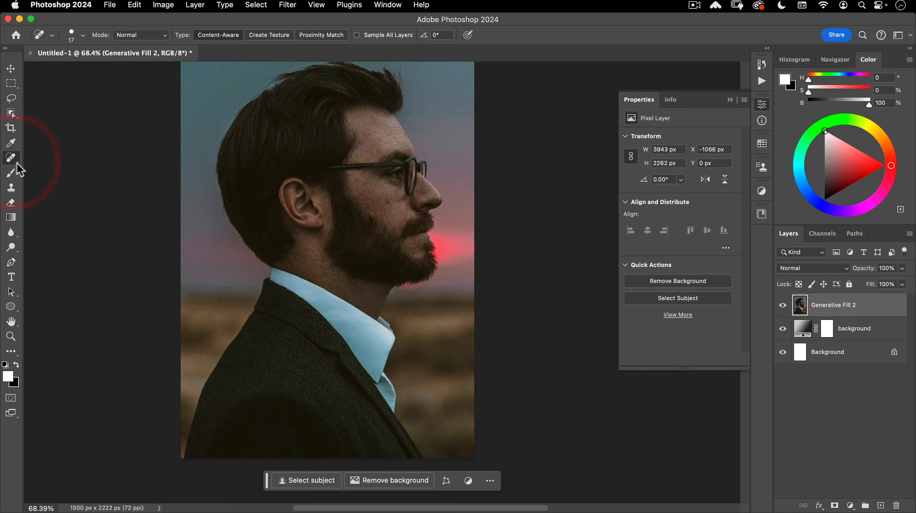
{"action": "left_click", "coordinate": [12, 173]}
{"action": "left_click", "coordinate": [16, 164]}
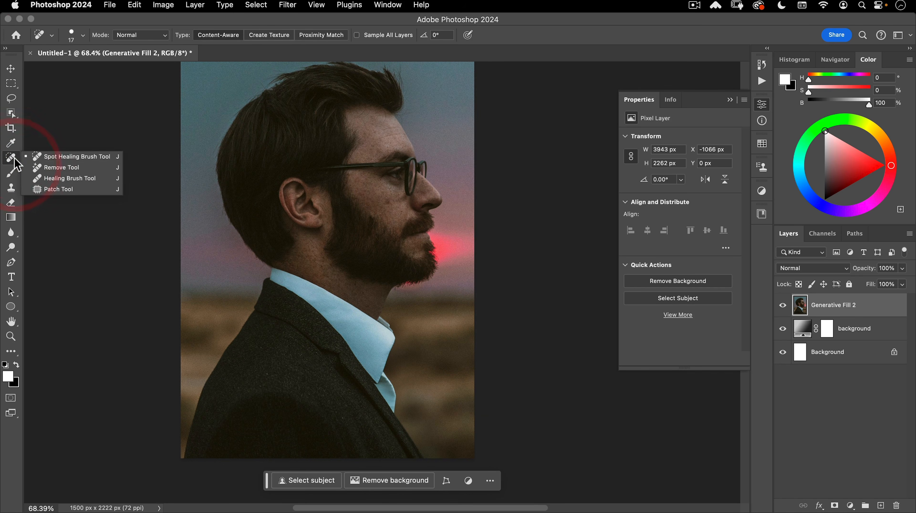
{"action": "left_click", "coordinate": [72, 158]}
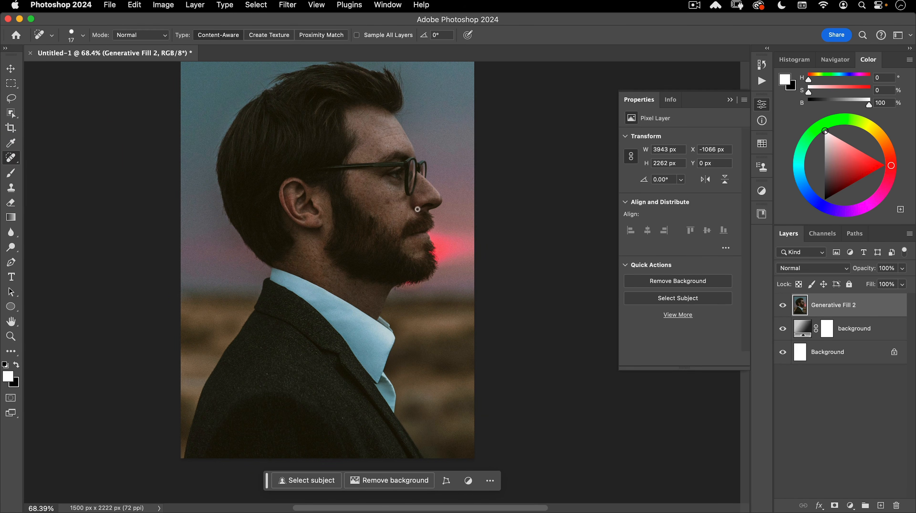
{"action": "left_click_drag", "start_coordinate": [398, 204], "coordinate": [460, 168]}
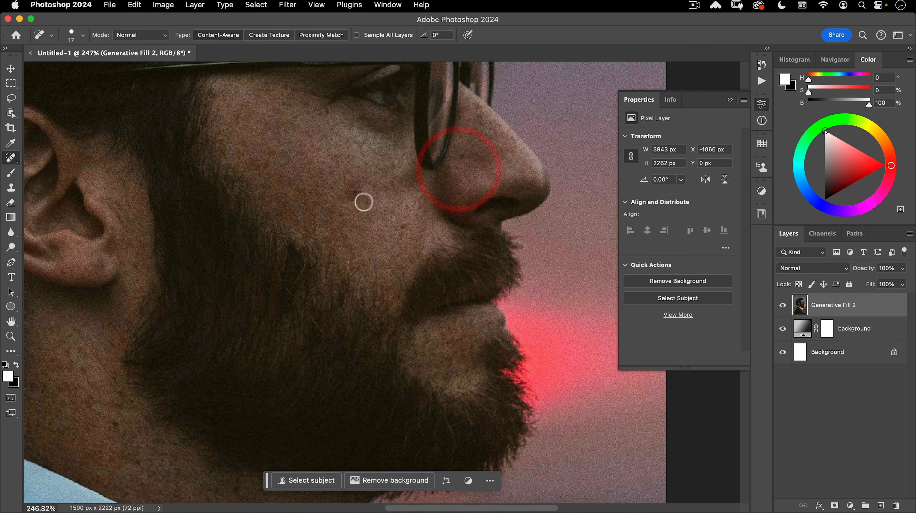
{"action": "left_click", "coordinate": [360, 196]}
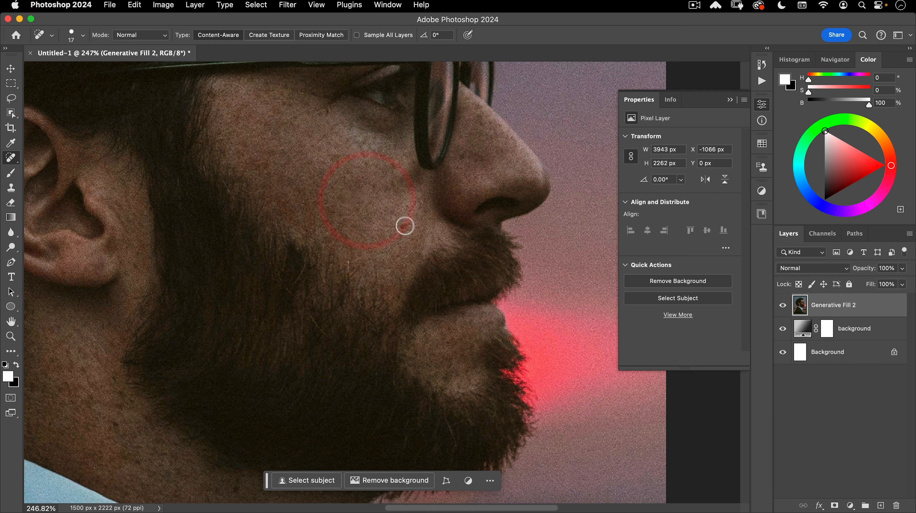
{"action": "left_click", "coordinate": [413, 219]}
{"action": "left_click", "coordinate": [458, 158]}
Remove the bright specks from the jacket's shoulder and lapel area with the Spot Healing Brush
{"action": "left_click_drag", "start_coordinate": [231, 415], "coordinate": [320, 129]}
{"action": "left_click", "coordinate": [280, 312]}
{"action": "mouse_move", "coordinate": [199, 409]}
{"action": "left_mouse_down"}
{"action": "mouse_move", "coordinate": [487, 230]}
{"action": "mouse_move", "coordinate": [480, 235]}
{"action": "left_mouse_up"}
{"action": "left_click", "coordinate": [287, 375]}
{"action": "left_click", "coordinate": [159, 323]}
{"action": "left_click", "coordinate": [268, 281]}
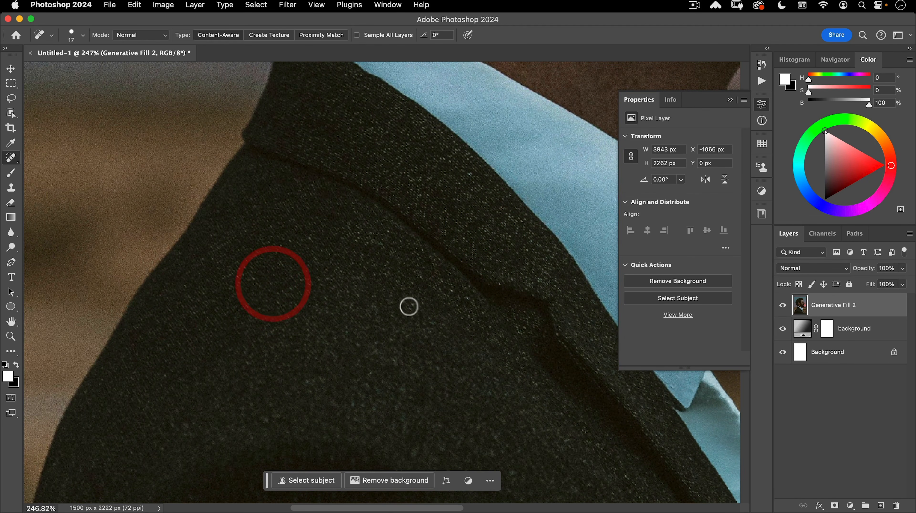
{"action": "left_click", "coordinate": [407, 310]}
{"action": "left_click_drag", "start_coordinate": [360, 303], "coordinate": [248, 83]}
{"action": "left_click_drag", "start_coordinate": [340, 265], "coordinate": [338, 290]}
{"action": "left_click_drag", "start_coordinate": [392, 217], "coordinate": [382, 405]}
{"action": "left_click_drag", "start_coordinate": [414, 359], "coordinate": [395, 376]}
{"action": "left_click_drag", "start_coordinate": [427, 357], "coordinate": [415, 355]}
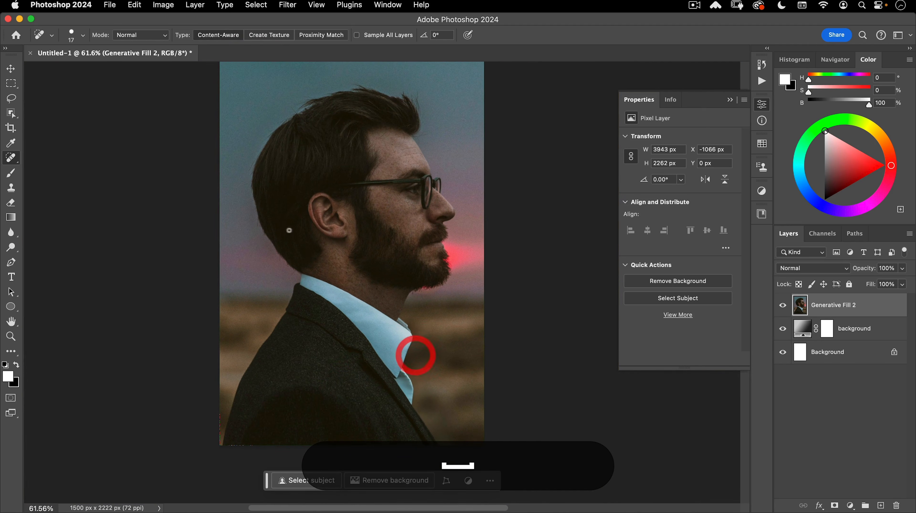
Select the man with the Object Selection tool by framing his whole figure in a rectangle
{"action": "left_click_drag", "start_coordinate": [10, 114], "coordinate": [51, 116]}
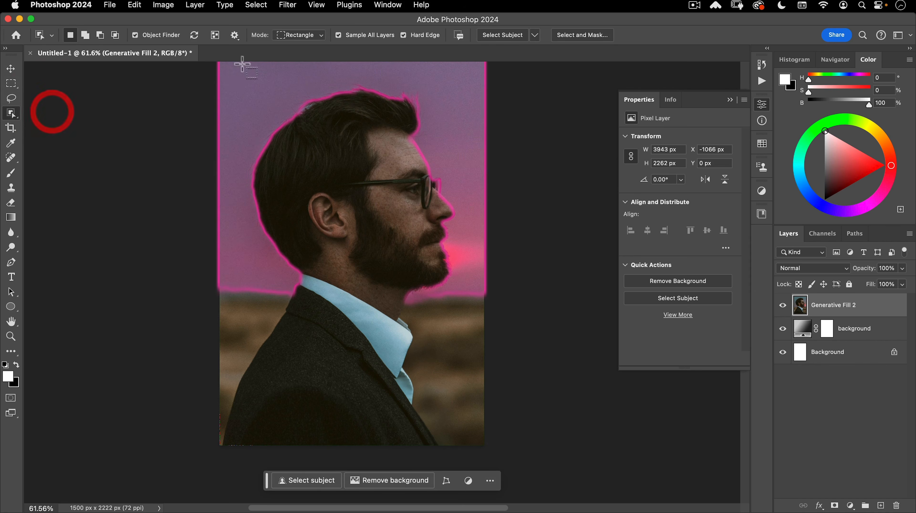
{"action": "left_click_drag", "start_coordinate": [224, 74], "coordinate": [467, 490]}
{"action": "key", "text": "space"}
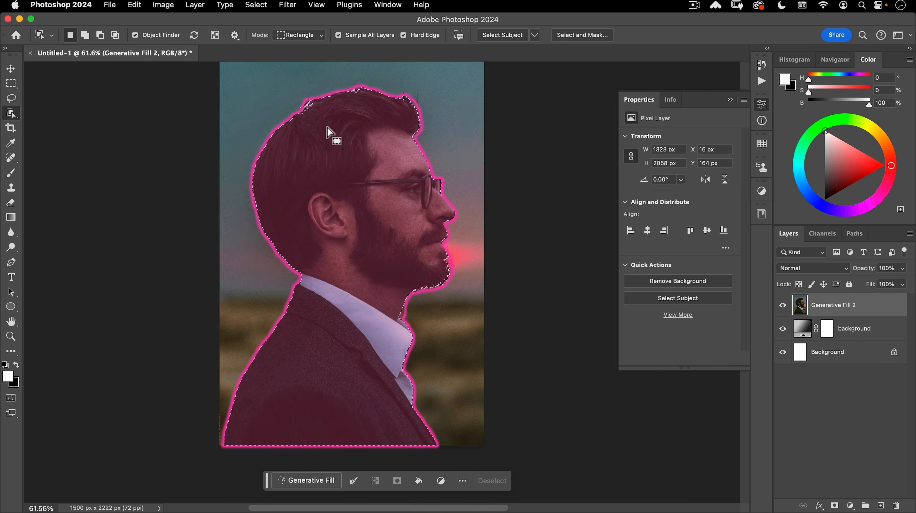
Run Refine Hair on the selection in Select and Mask and brush over the red fringes along the beard's front and underside
{"action": "left_click", "coordinate": [582, 35]}
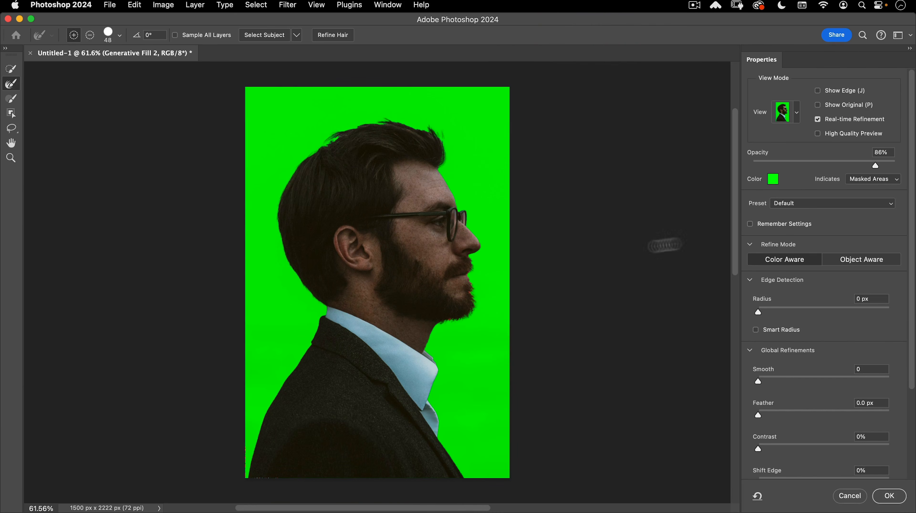
{"action": "left_click", "coordinate": [334, 36]}
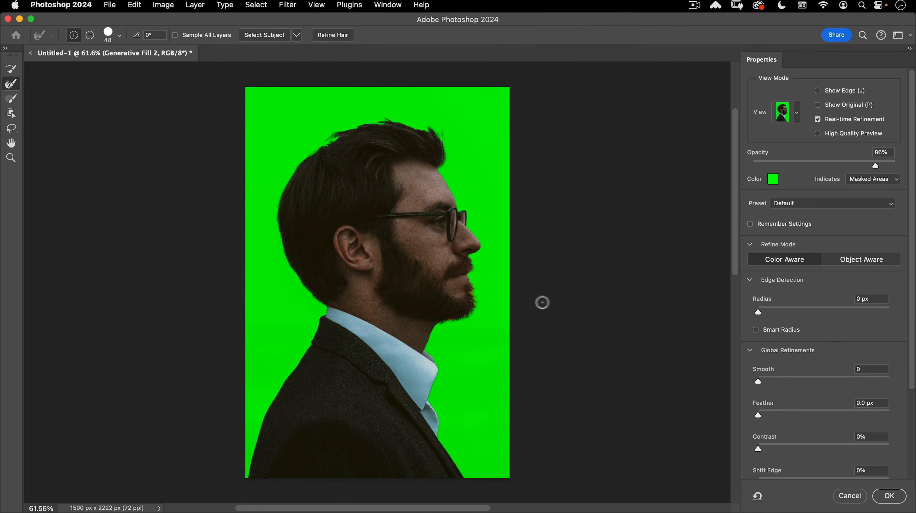
{"action": "left_click", "coordinate": [550, 266], "text": "super"}
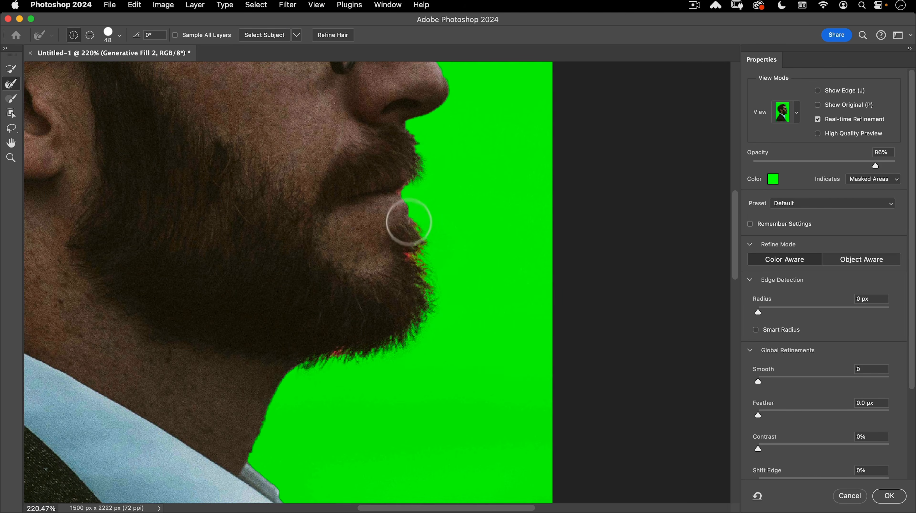
{"action": "left_click_drag", "start_coordinate": [448, 268], "coordinate": [439, 317]}
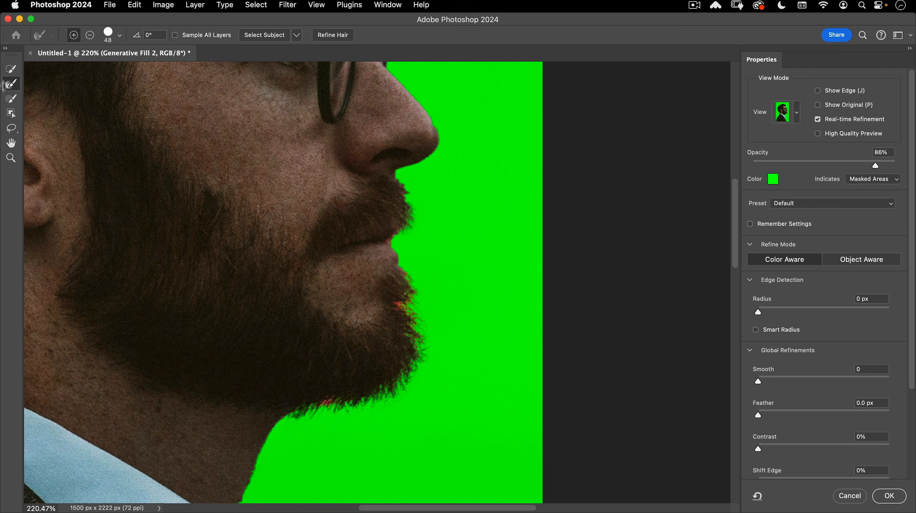
{"action": "left_click", "coordinate": [11, 86]}
{"action": "left_click_drag", "start_coordinate": [420, 226], "coordinate": [425, 292]}
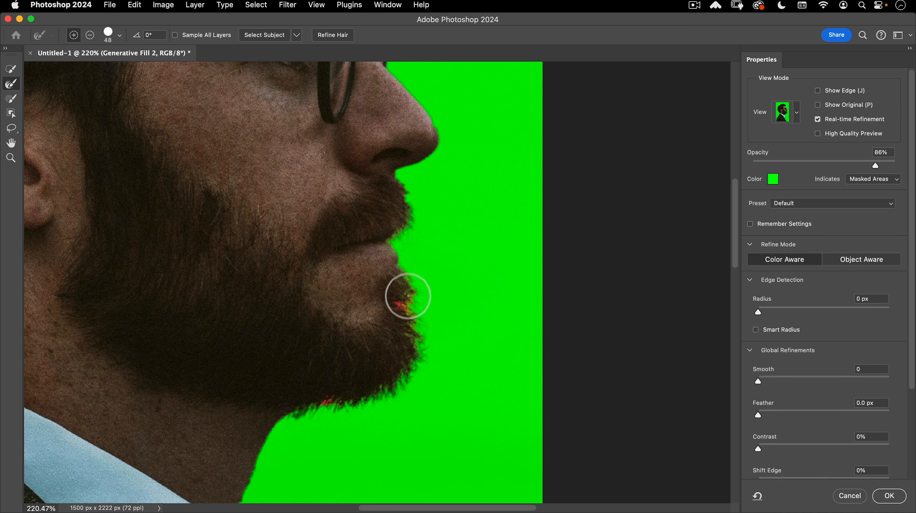
{"action": "left_click", "coordinate": [336, 408]}
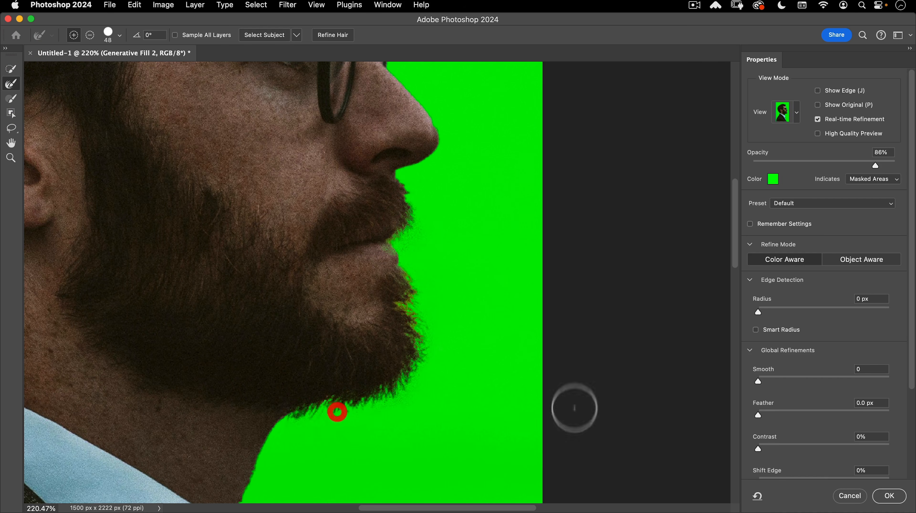
Accept the refined selection and apply it as a layer mask on the merged photo layer
{"action": "key", "text": "super+space"}
{"action": "left_click_drag", "start_coordinate": [393, 351], "coordinate": [507, 202]}
{"action": "left_click_drag", "start_coordinate": [446, 268], "coordinate": [434, 282]}
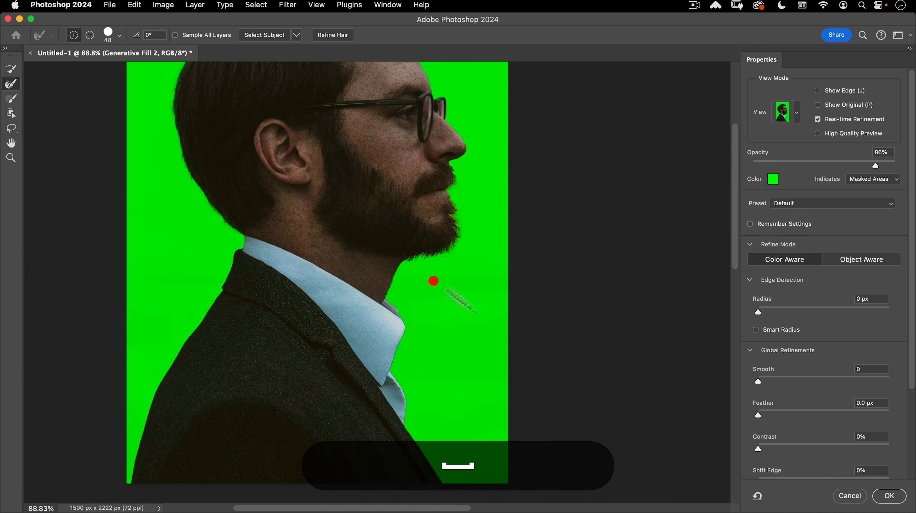
{"action": "left_click", "coordinate": [889, 496]}
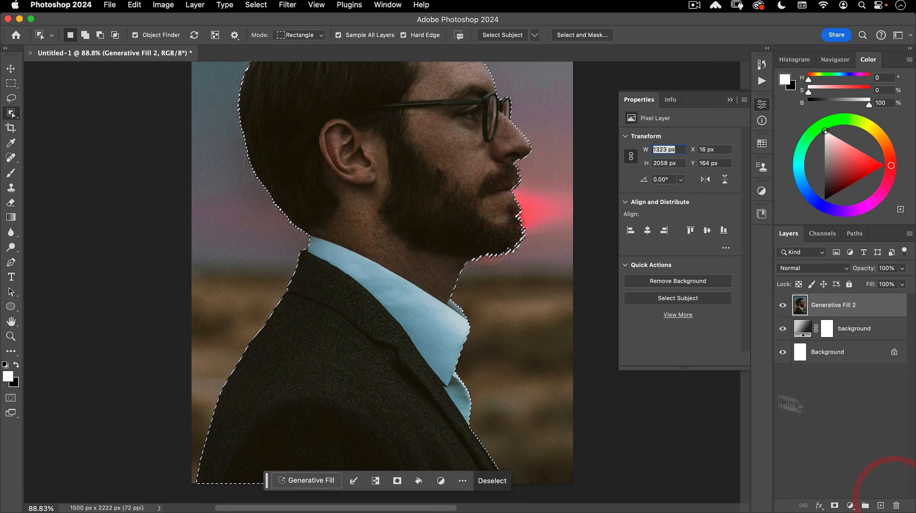
{"action": "left_click", "coordinate": [835, 506]}
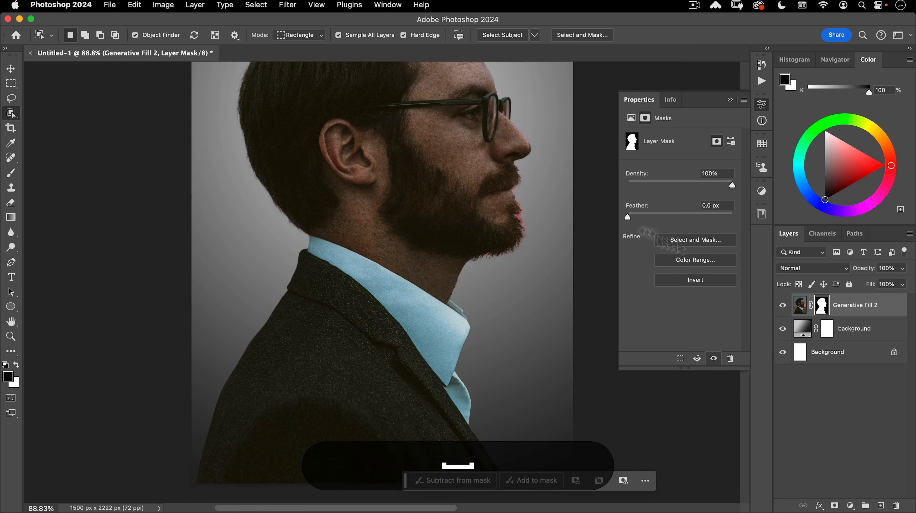
Check the cutout edge along the face and disable the photo's layer mask
{"action": "left_click_drag", "start_coordinate": [523, 273], "coordinate": [481, 379]}
{"action": "left_click_drag", "start_coordinate": [479, 235], "coordinate": [538, 184]}
{"action": "left_click_drag", "start_coordinate": [520, 302], "coordinate": [499, 251]}
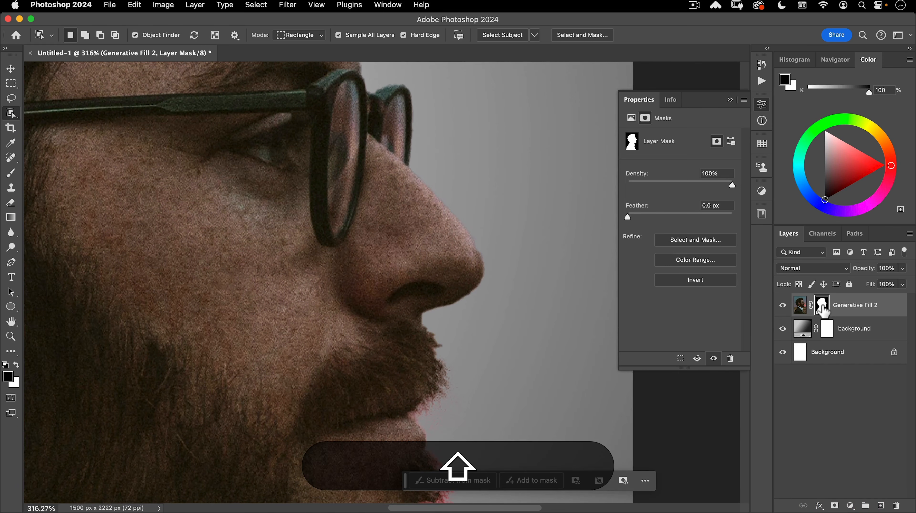
{"action": "left_click", "coordinate": [822, 313], "text": "shift"}
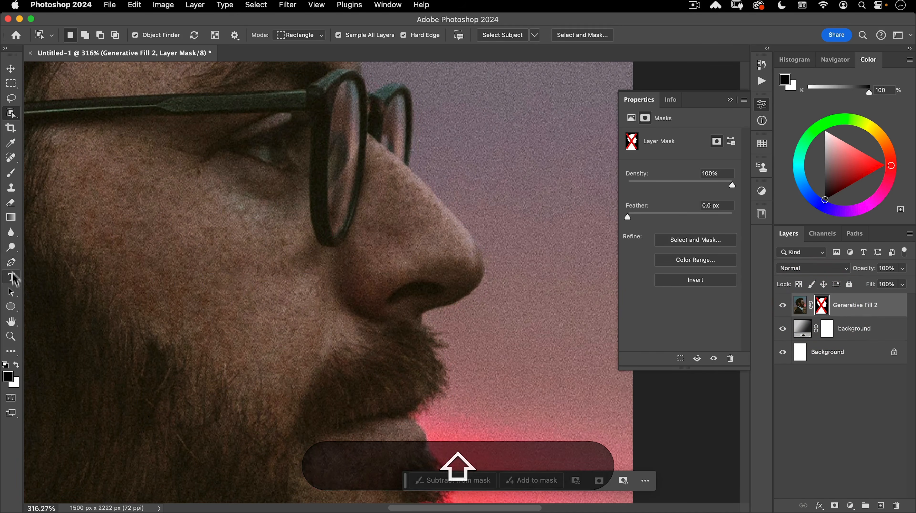
Start a Pen tool path at the hairline and trace the forehead's edge down to the front lens of the glasses
{"action": "left_click", "coordinate": [10, 263]}
{"action": "left_click_drag", "start_coordinate": [473, 284], "coordinate": [491, 423]}
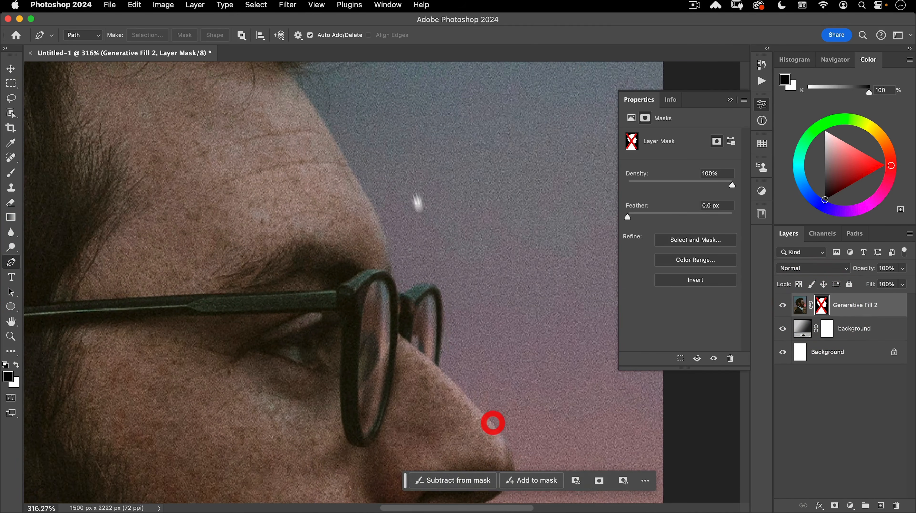
{"action": "left_click_drag", "start_coordinate": [446, 201], "coordinate": [466, 268]}
{"action": "left_click", "coordinate": [368, 131], "text": "super"}
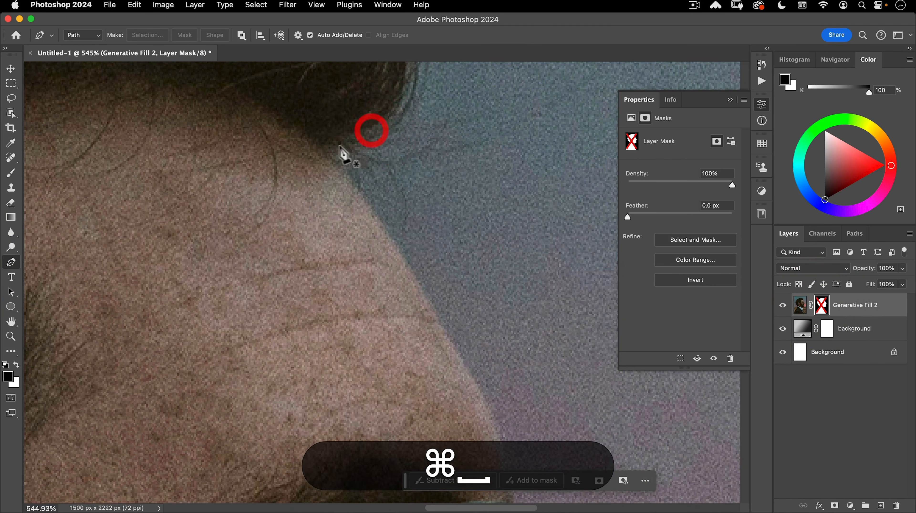
{"action": "left_click", "coordinate": [355, 183]}
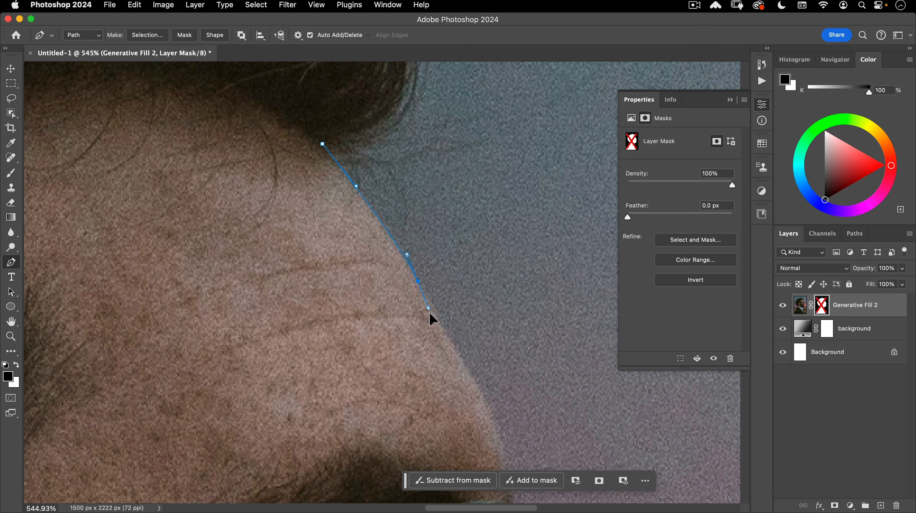
{"action": "left_click_drag", "start_coordinate": [451, 342], "coordinate": [435, 119]}
{"action": "left_click", "coordinate": [463, 181]}
{"action": "left_click", "coordinate": [467, 211]}
{"action": "left_click", "coordinate": [469, 241]}
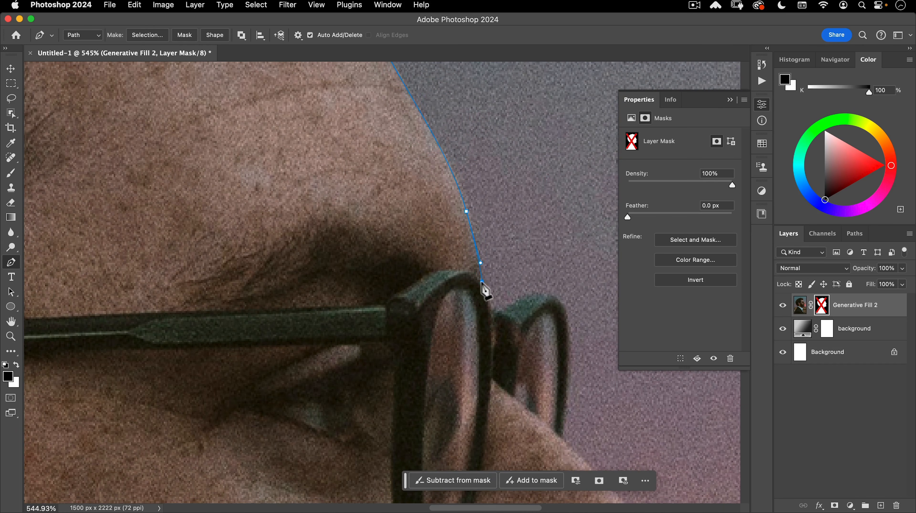
{"action": "left_click", "coordinate": [482, 280]}
Continue the path around the outer edge of the far lens frame to where it meets the nose
{"action": "left_click_drag", "start_coordinate": [495, 221], "coordinate": [399, 138]}
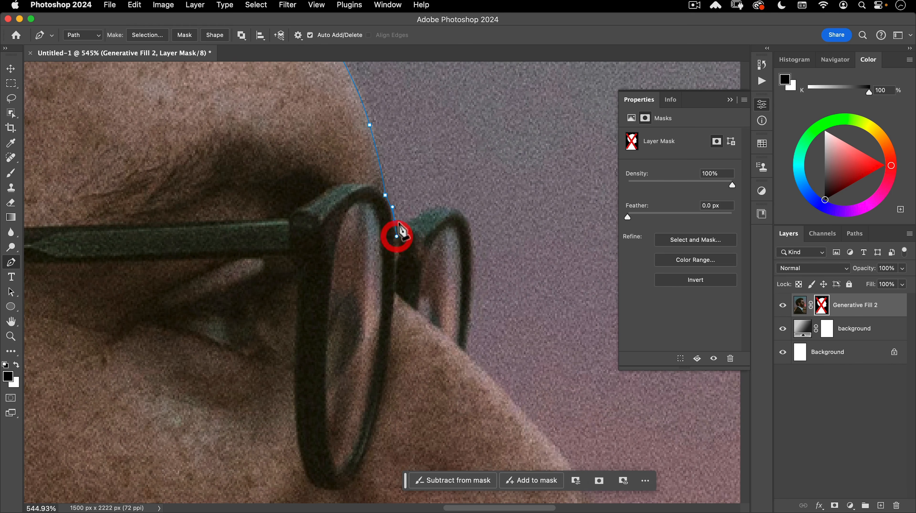
{"action": "left_click", "coordinate": [395, 222], "text": "alt"}
{"action": "left_click", "coordinate": [405, 223], "text": "alt"}
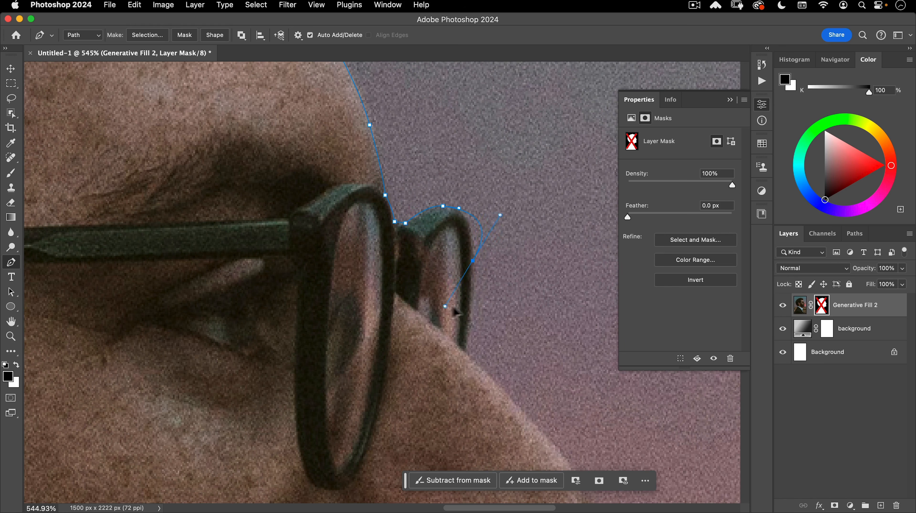
{"action": "left_click_drag", "start_coordinate": [470, 308], "coordinate": [474, 201]}
{"action": "left_click", "coordinate": [470, 195]}
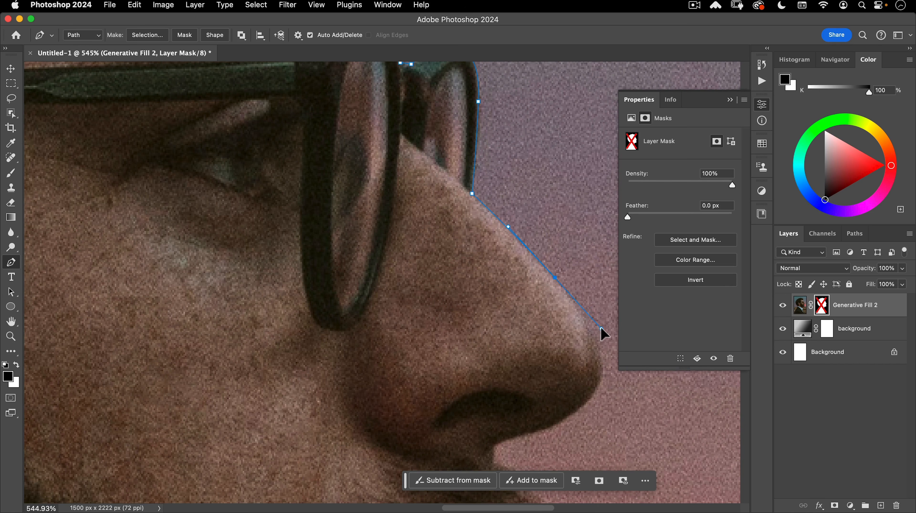
Trace the path along the bridge and tip of the nose, underneath it and onto the top of the moustache
{"action": "left_click_drag", "start_coordinate": [520, 277], "coordinate": [454, 223]}
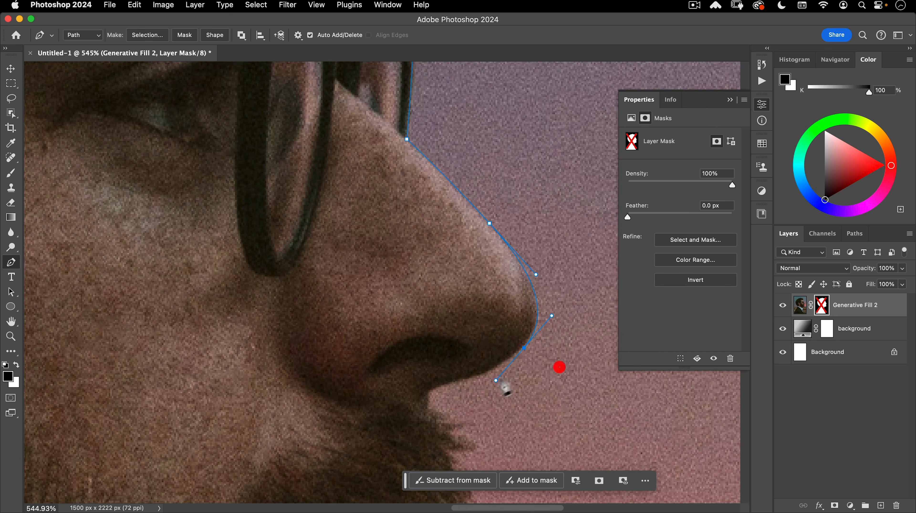
{"action": "key", "text": "super"}
{"action": "left_click", "coordinate": [427, 389]}
{"action": "left_click", "coordinate": [427, 412]}
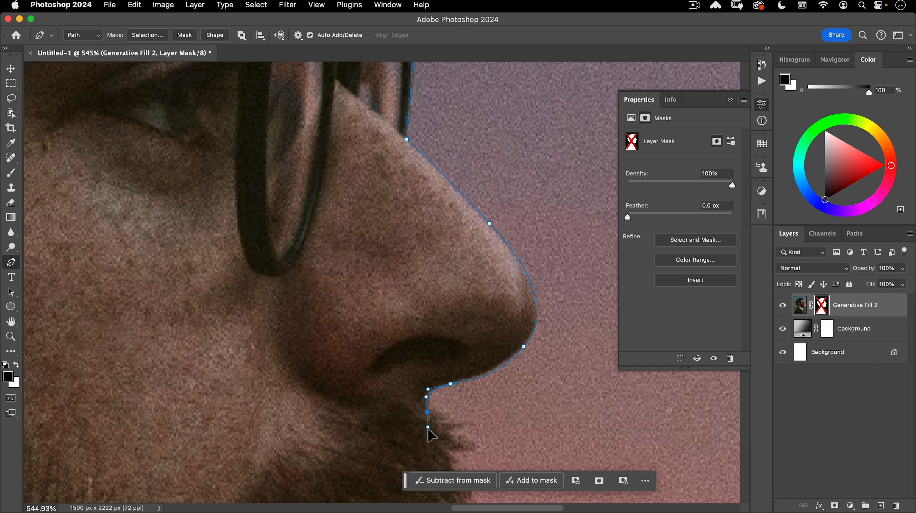
{"action": "left_click", "coordinate": [427, 435]}
{"action": "key", "text": "super"}
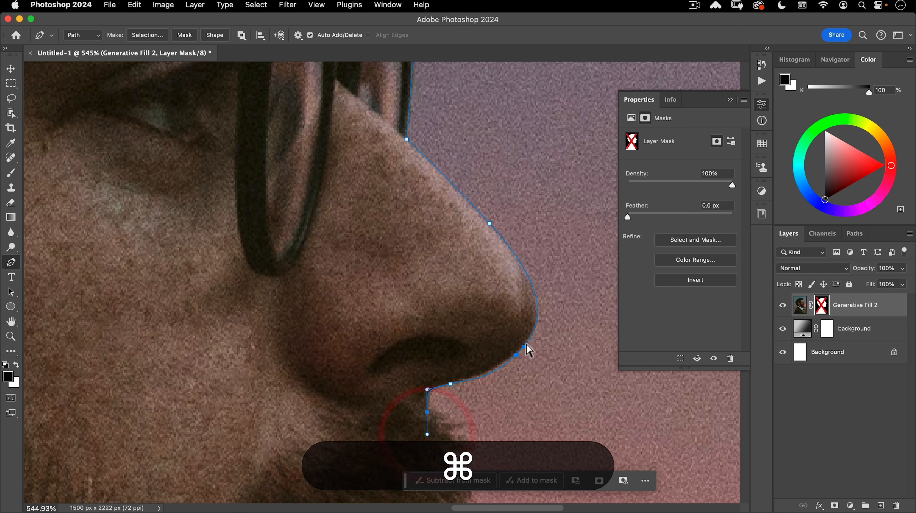
Continue the path down the moustache's front edge, into the corner of the mouth and onto the lower lip
{"action": "key", "text": "super+space"}
{"action": "left_click_drag", "start_coordinate": [458, 367], "coordinate": [415, 206]}
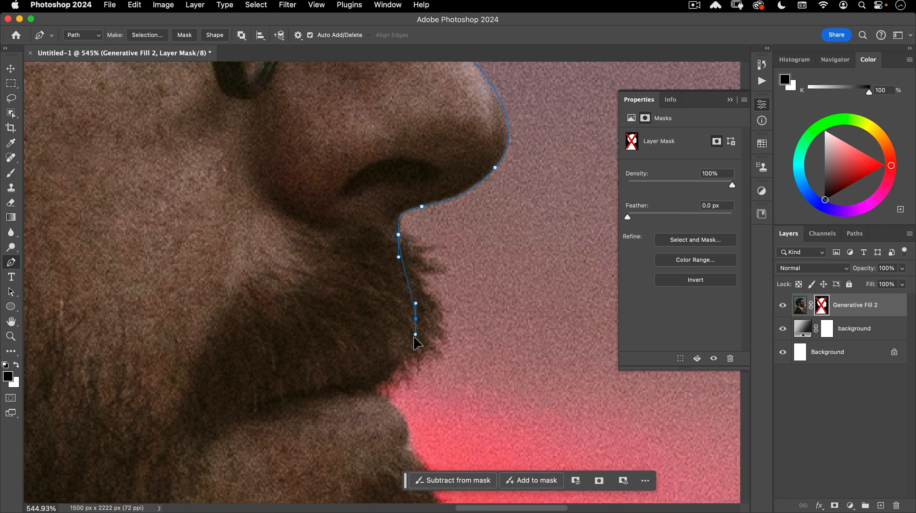
{"action": "left_click_drag", "start_coordinate": [376, 386], "coordinate": [364, 392]}
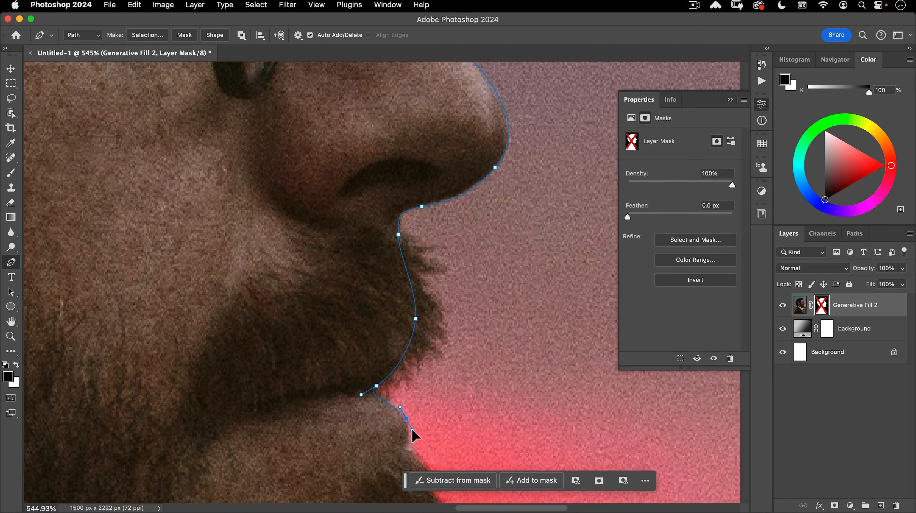
{"action": "left_click_drag", "start_coordinate": [412, 434], "coordinate": [444, 143]}
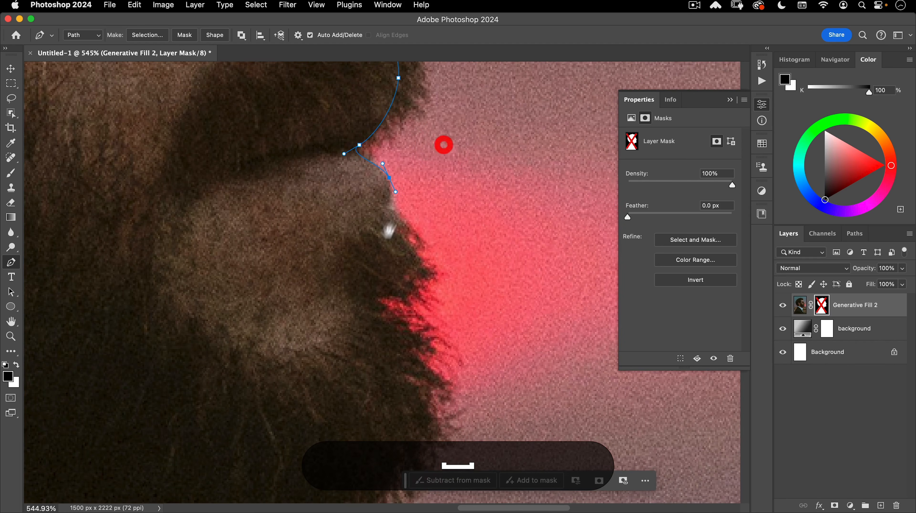
Extend the path from the lower lip down the front of the beard, keeping it just inside the stray hairs
{"action": "left_click_drag", "start_coordinate": [392, 233], "coordinate": [389, 250]}
{"action": "left_click", "coordinate": [403, 337]}
{"action": "key", "text": "super+z"}
{"action": "left_click_drag", "start_coordinate": [396, 329], "coordinate": [399, 372]}
{"action": "key", "text": "space"}
{"action": "left_click_drag", "start_coordinate": [395, 423], "coordinate": [454, 188]}
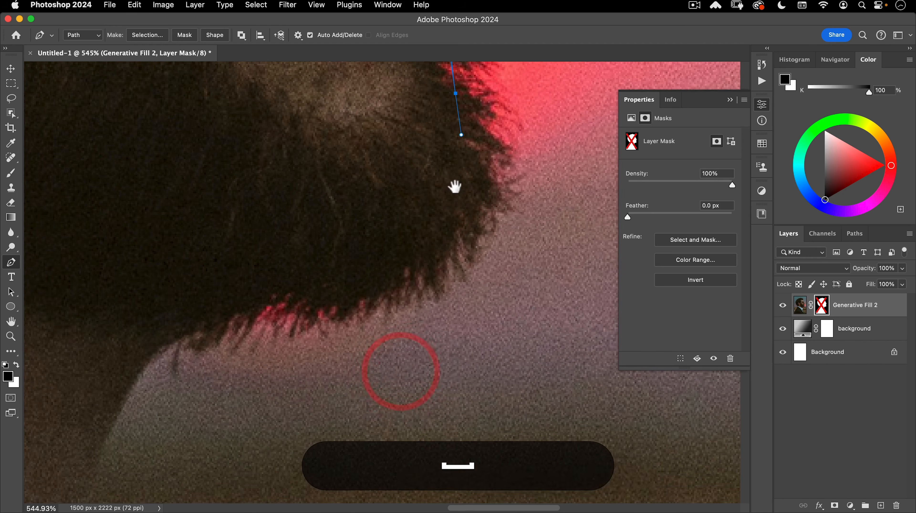
Trace the path beneath the beard and close it through the inside of the face back to the forehead's hairline
{"action": "left_click_drag", "start_coordinate": [394, 279], "coordinate": [300, 306]}
{"action": "left_click_drag", "start_coordinate": [229, 308], "coordinate": [166, 333]}
{"action": "key", "text": "super+z"}
{"action": "left_click_drag", "start_coordinate": [126, 354], "coordinate": [350, 298]}
{"action": "key", "text": "space"}
{"action": "key", "text": "super+space"}
{"action": "key", "text": "space"}
{"action": "left_click", "coordinate": [302, 127]}
{"action": "left_click", "coordinate": [373, 146]}
Convert the closed face path into a new anti-aliased selection with a 0.5 px feather radius
{"action": "right_click", "coordinate": [340, 204]}
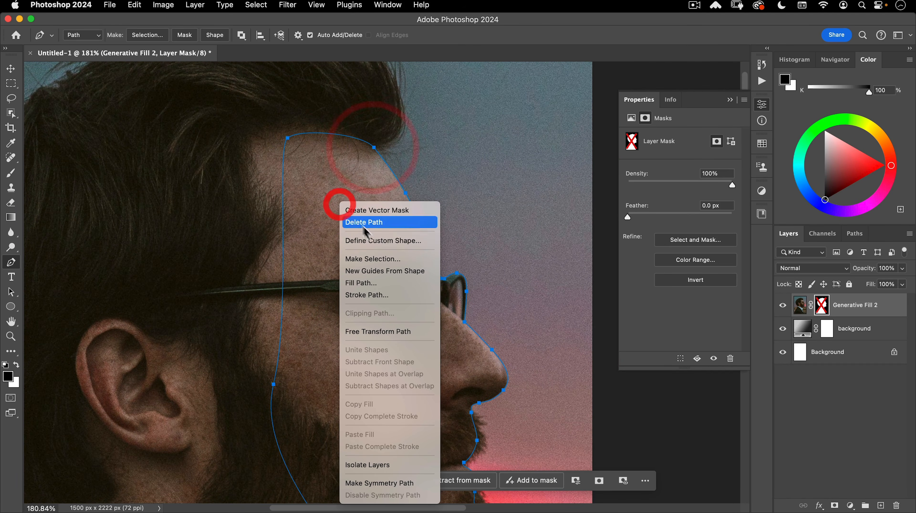
{"action": "left_click", "coordinate": [370, 259]}
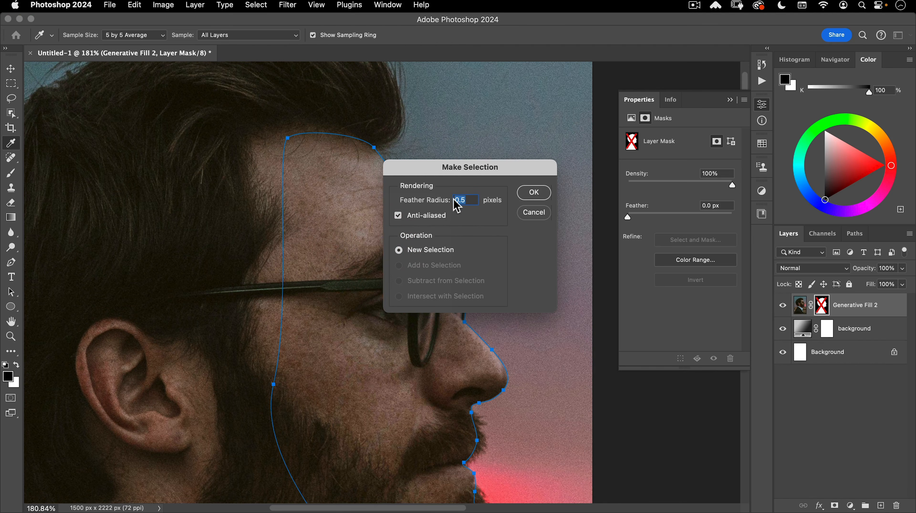
{"action": "key", "text": "super+space"}
{"action": "left_click_drag", "start_coordinate": [374, 142], "coordinate": [486, 81]}
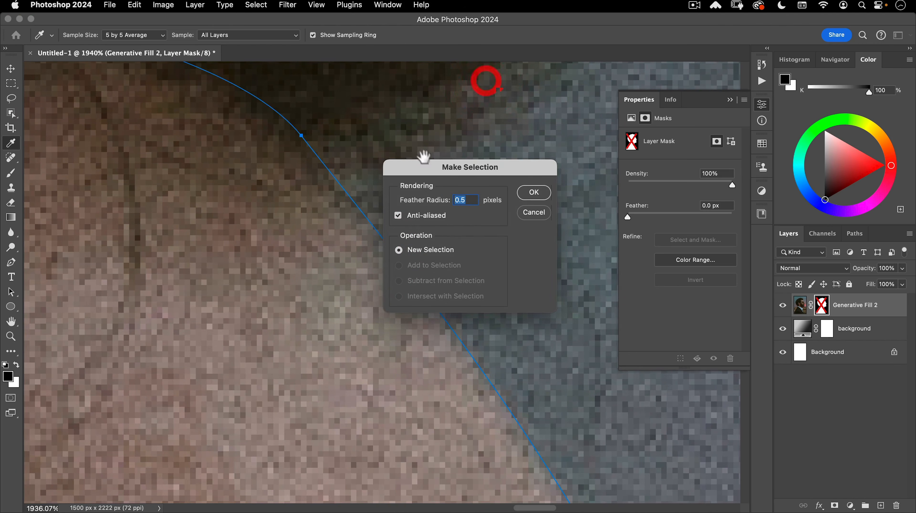
{"action": "left_click_drag", "start_coordinate": [430, 172], "coordinate": [537, 186]}
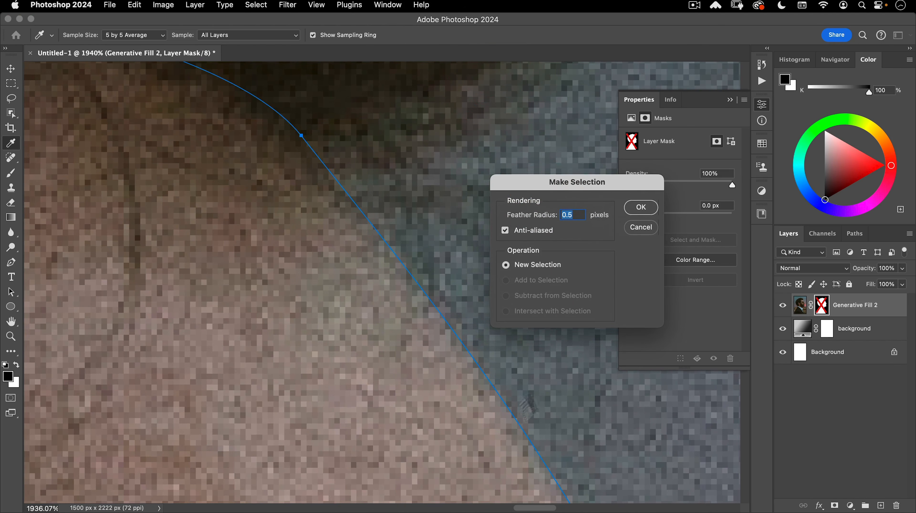
{"action": "left_click", "coordinate": [650, 205]}
Re-enable the photo's layer mask and display the mask alone around the face profile
{"action": "key", "text": "super+space"}
{"action": "left_click_drag", "start_coordinate": [415, 249], "coordinate": [283, 333]}
{"action": "key", "text": "space"}
{"action": "left_click_drag", "start_coordinate": [399, 302], "coordinate": [346, 165]}
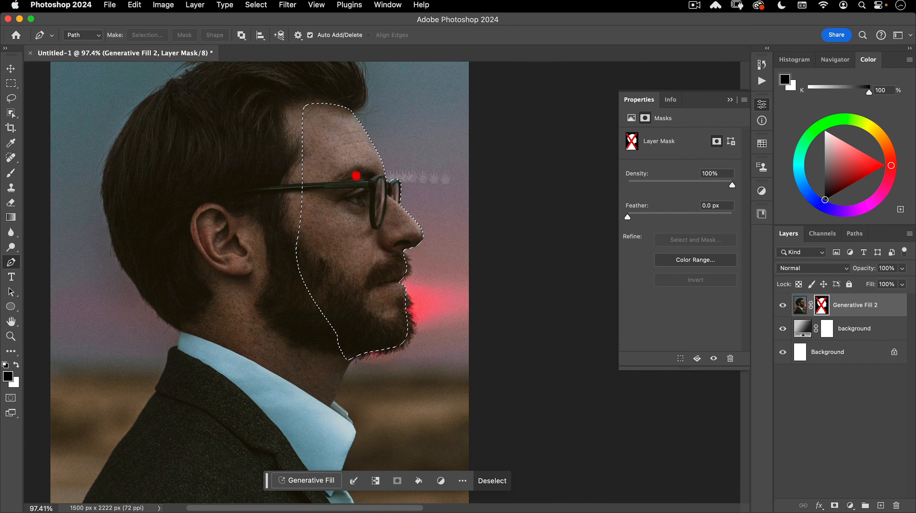
{"action": "left_click", "coordinate": [821, 306], "text": "shift"}
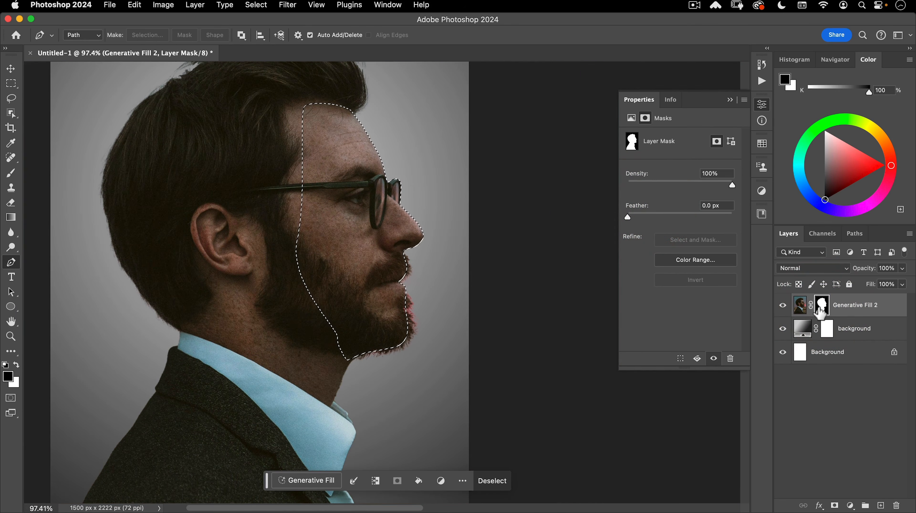
{"action": "key", "text": "alt"}
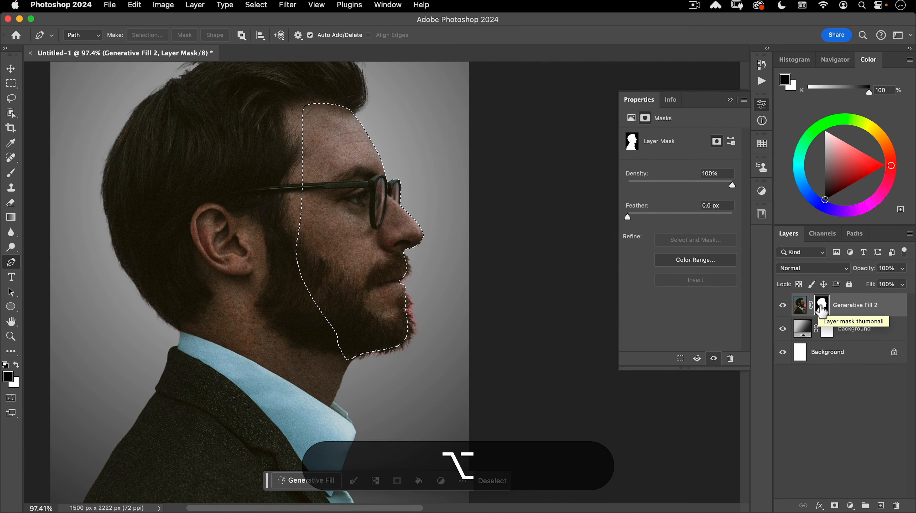
{"action": "left_click", "coordinate": [821, 308], "text": "alt"}
{"action": "scroll", "coordinate": [467, 183], "scroll_direction": "up", "scroll_amount": 3}
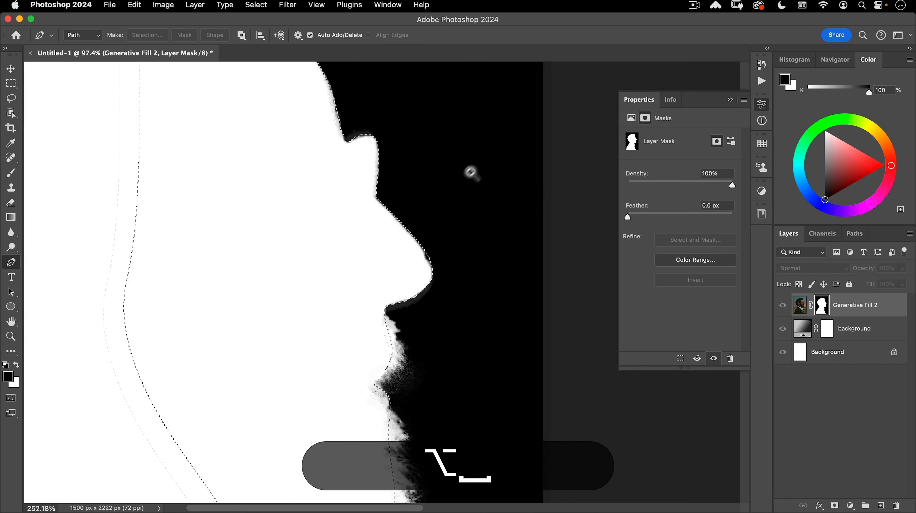
{"action": "scroll", "coordinate": [467, 179], "scroll_direction": "up", "scroll_amount": 1}
{"action": "left_click", "coordinate": [456, 193]}
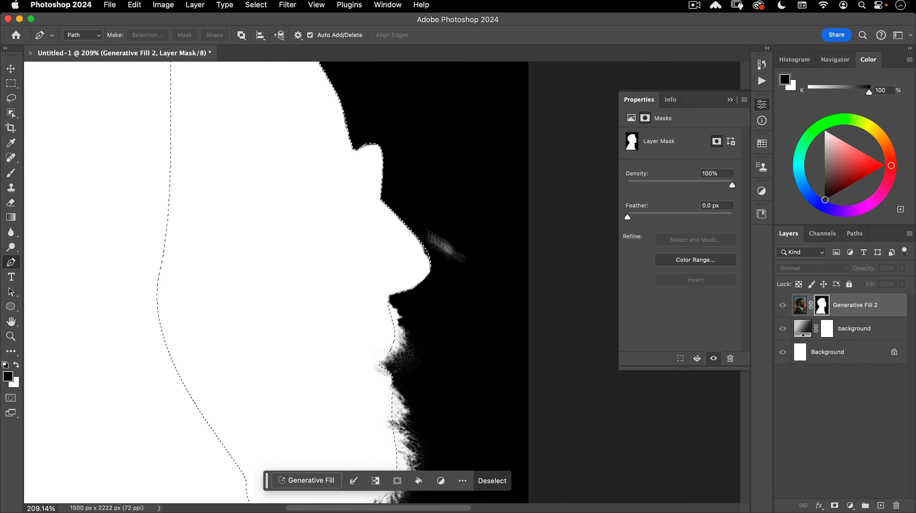
{"action": "key", "text": "space"}
{"action": "left_click_drag", "start_coordinate": [468, 247], "coordinate": [474, 280]}
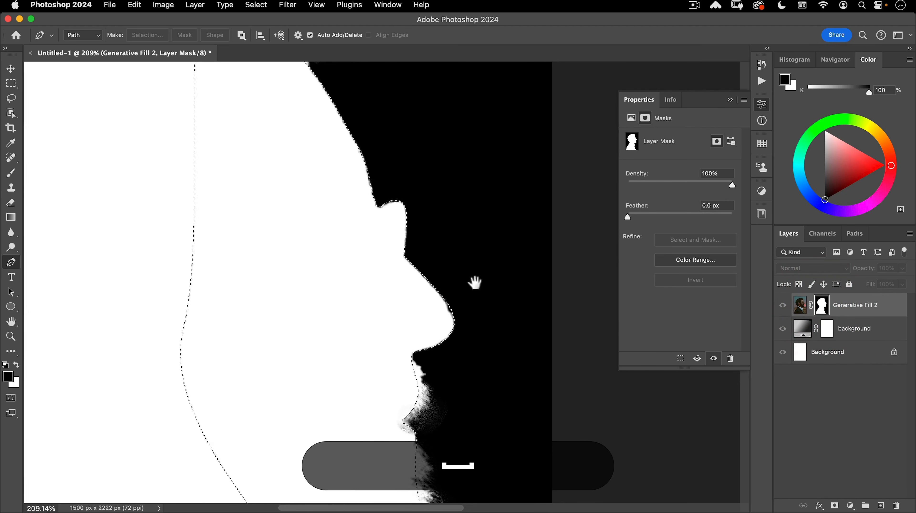
Fill the selected face area of the mask with white, return to the normal image view and deselect
{"action": "left_click", "coordinate": [16, 365]}
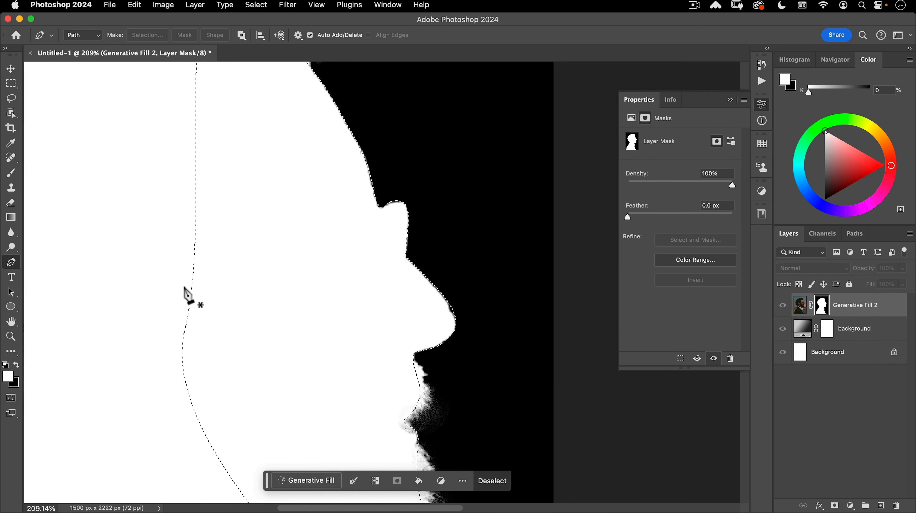
{"action": "key", "text": "alt+BackSpace"}
{"action": "left_click_drag", "start_coordinate": [399, 338], "coordinate": [435, 360]}
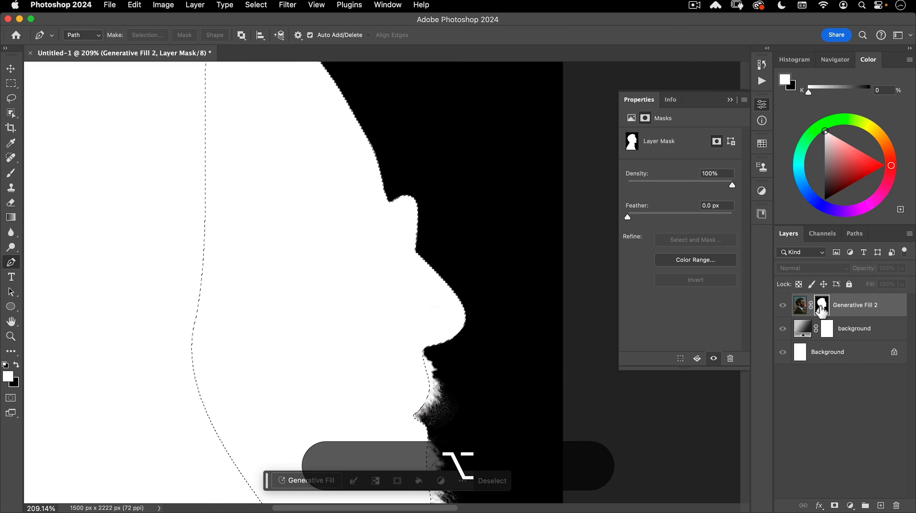
{"action": "left_click", "coordinate": [821, 311], "text": "alt"}
{"action": "key", "text": "alt+super+d"}
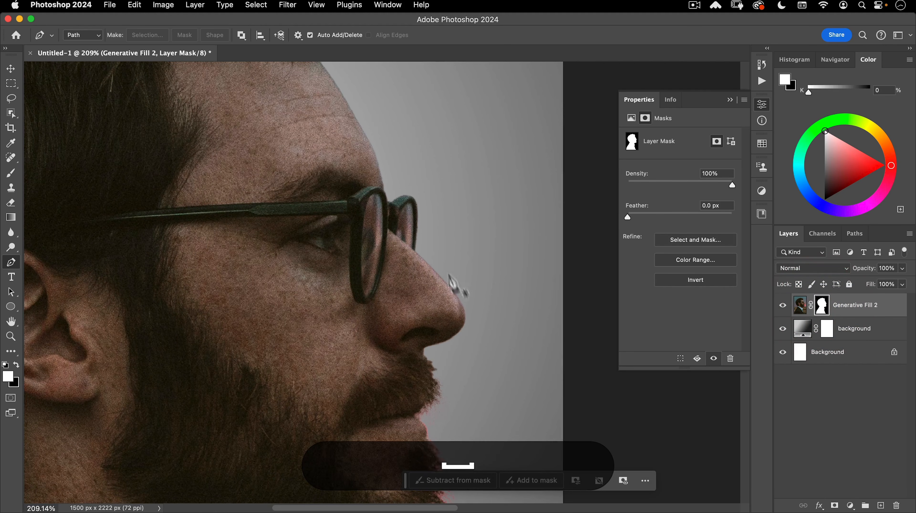
Convert the masked Generative Fill 2 layer to a smart object
{"action": "left_click_drag", "start_coordinate": [415, 337], "coordinate": [374, 368]}
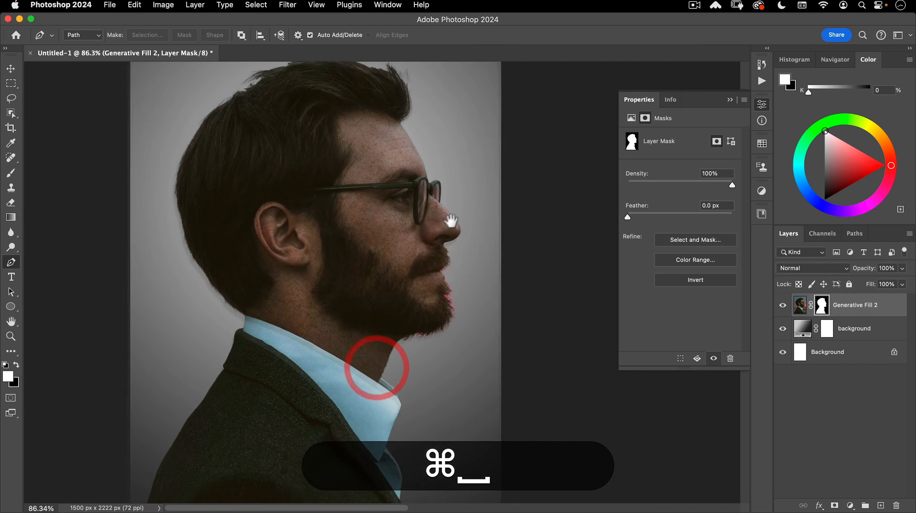
{"action": "left_click_drag", "start_coordinate": [449, 224], "coordinate": [468, 207]}
{"action": "key", "text": "v"}
{"action": "mouse_move", "coordinate": [405, 266]}
{"action": "left_mouse_down"}
{"action": "mouse_move", "coordinate": [419, 263]}
{"action": "mouse_move", "coordinate": [396, 266]}
{"action": "left_mouse_up"}
{"action": "right_click", "coordinate": [863, 305]}
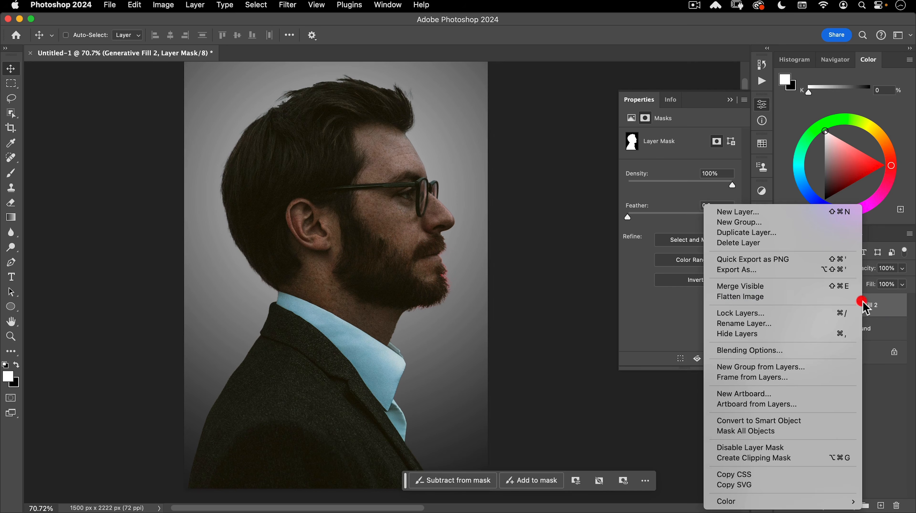
{"action": "left_click", "coordinate": [785, 420]}
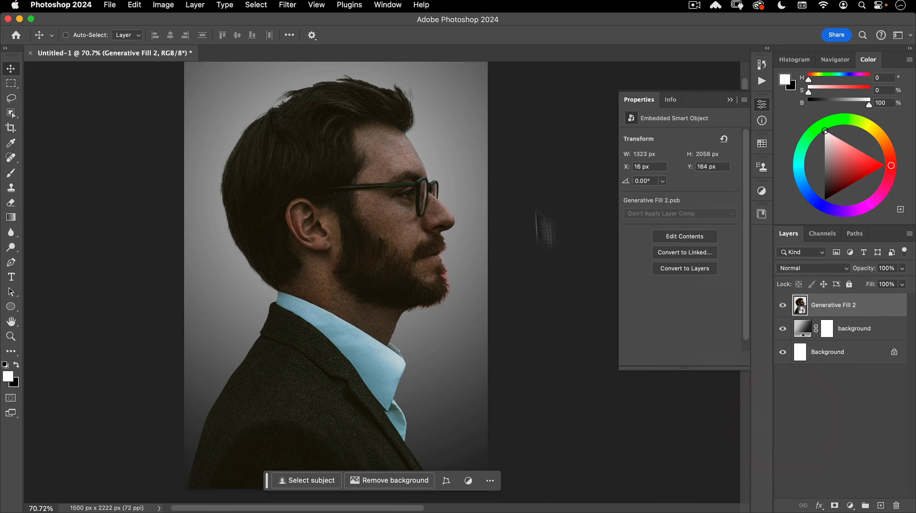
Open the Camera Raw filter on the photo's smart object and switch it to black and white
{"action": "left_click", "coordinate": [288, 5]}
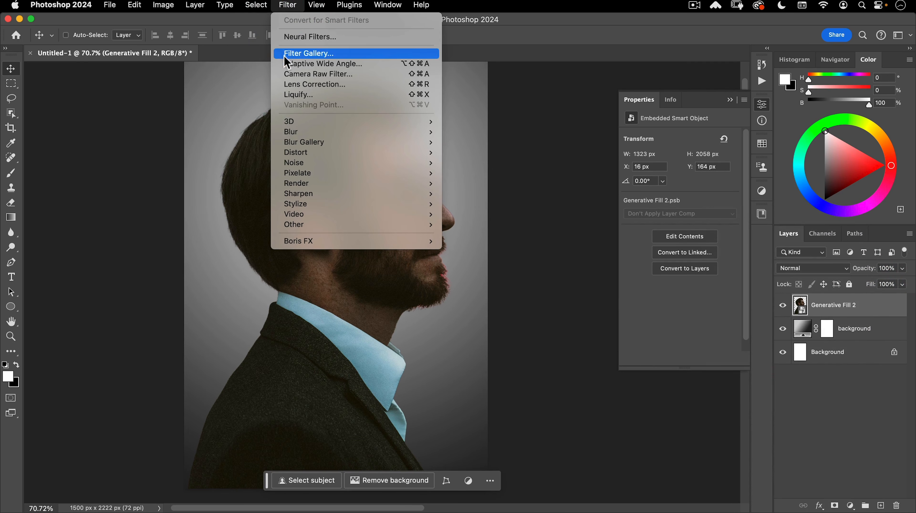
{"action": "left_click", "coordinate": [338, 75]}
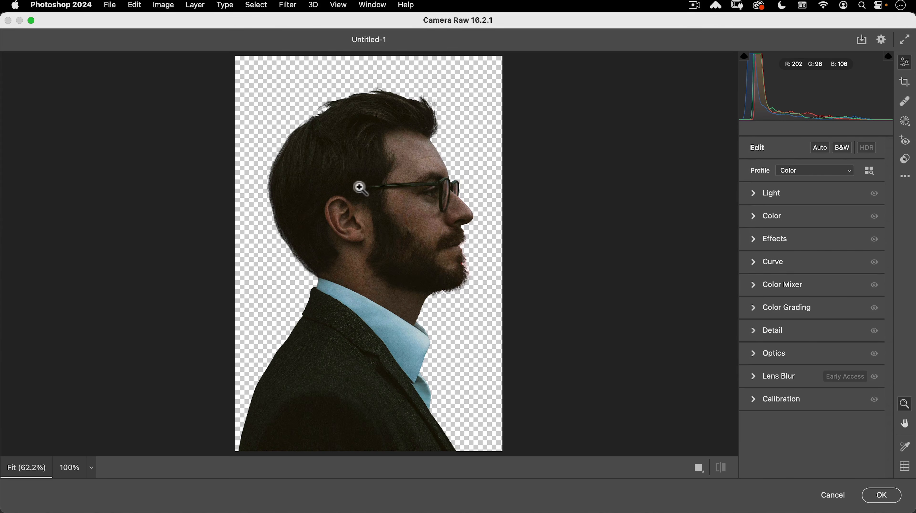
{"action": "left_click", "coordinate": [842, 150]}
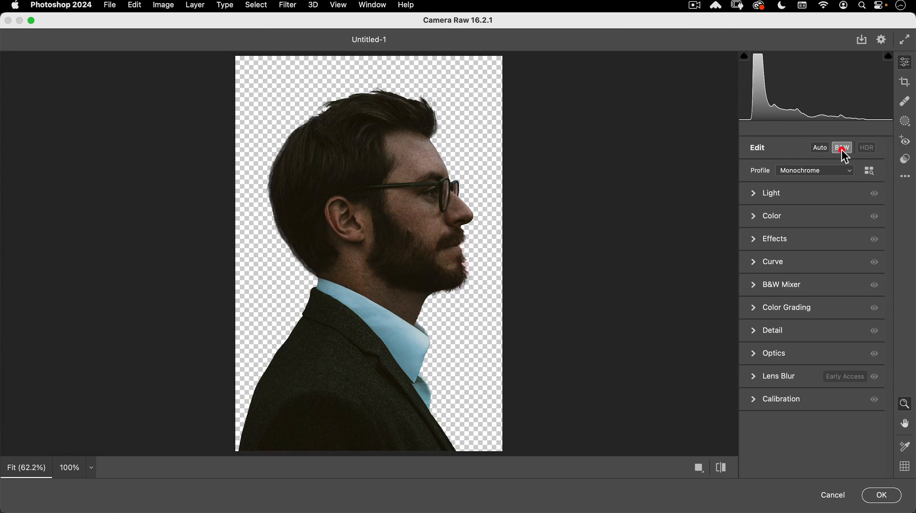
Set Shadows to +74, Exposure to +0.40, Whites to +4, Dehaze to -8 and Clarity to +8
{"action": "left_click", "coordinate": [756, 195]}
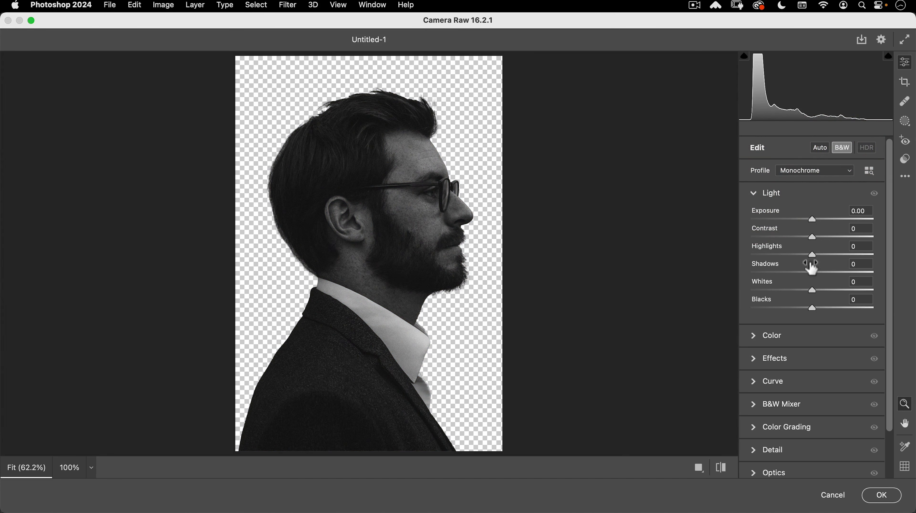
{"action": "left_click_drag", "start_coordinate": [813, 273], "coordinate": [860, 266]}
{"action": "left_click_drag", "start_coordinate": [814, 219], "coordinate": [819, 246]}
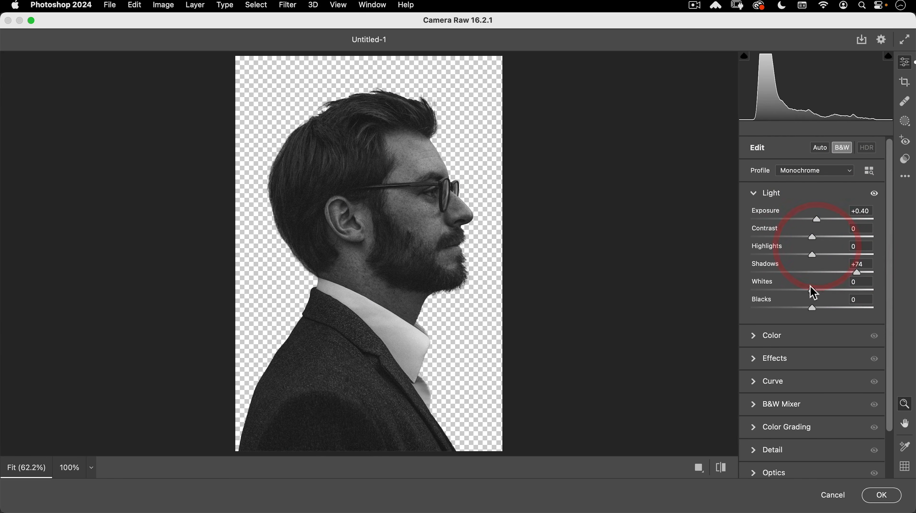
{"action": "left_click_drag", "start_coordinate": [819, 296], "coordinate": [817, 295]}
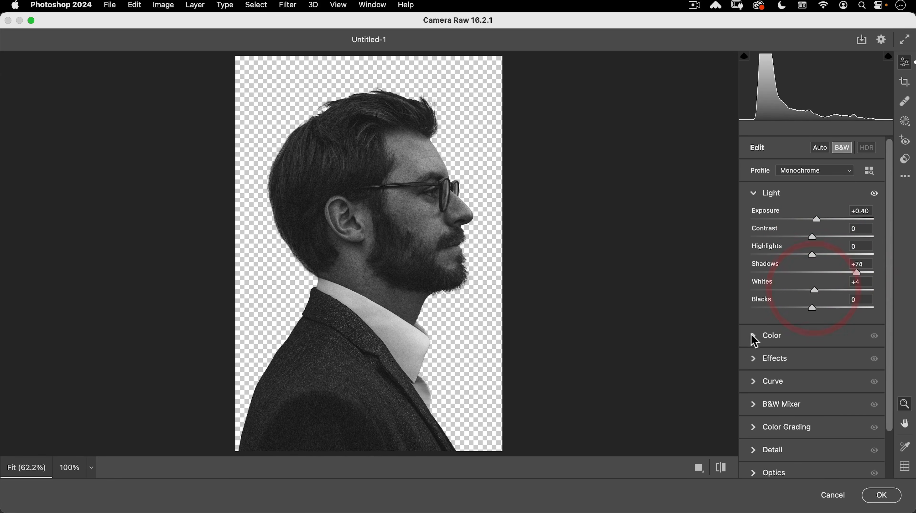
{"action": "left_click", "coordinate": [754, 359]}
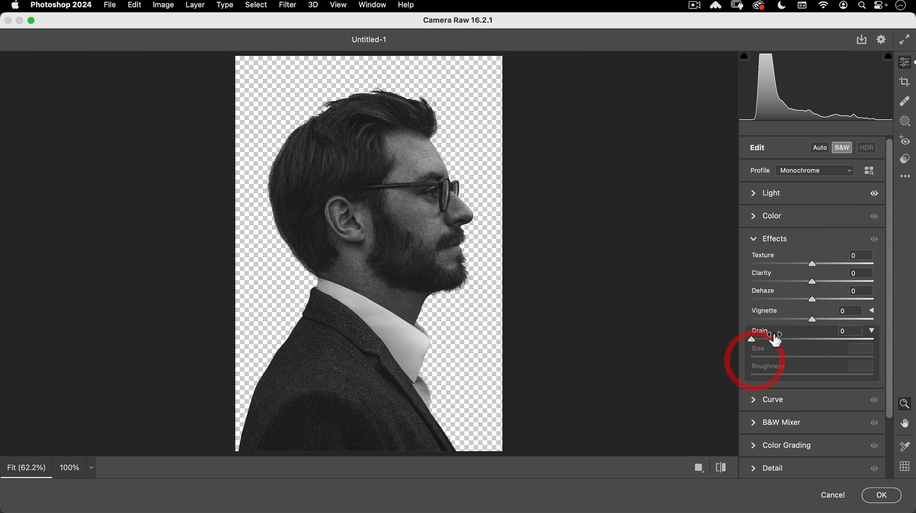
{"action": "mouse_move", "coordinate": [813, 302]}
{"action": "left_mouse_down"}
{"action": "mouse_move", "coordinate": [820, 298]}
{"action": "mouse_move", "coordinate": [802, 297]}
{"action": "mouse_move", "coordinate": [812, 299]}
{"action": "mouse_move", "coordinate": [812, 286]}
{"action": "left_mouse_up"}
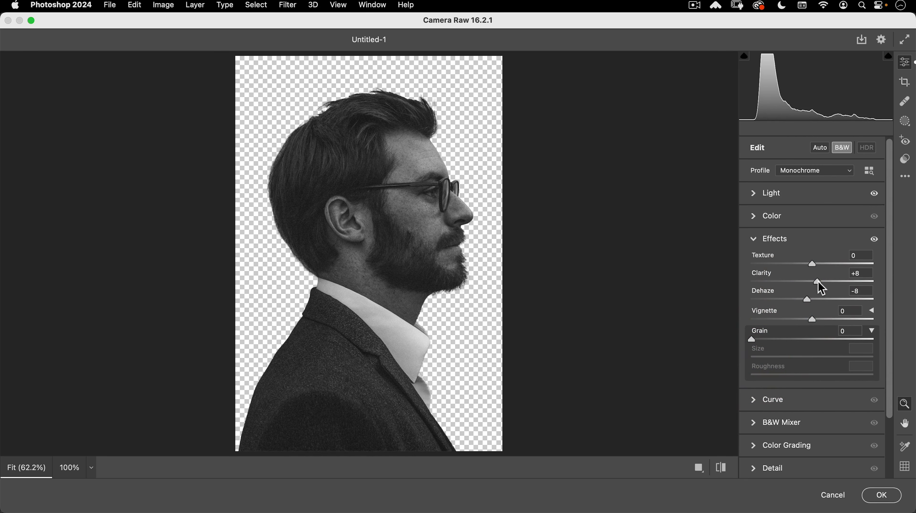
Refine the light settings by setting Highlights to -42 and Exposure to +0.70
{"action": "left_click", "coordinate": [755, 193]}
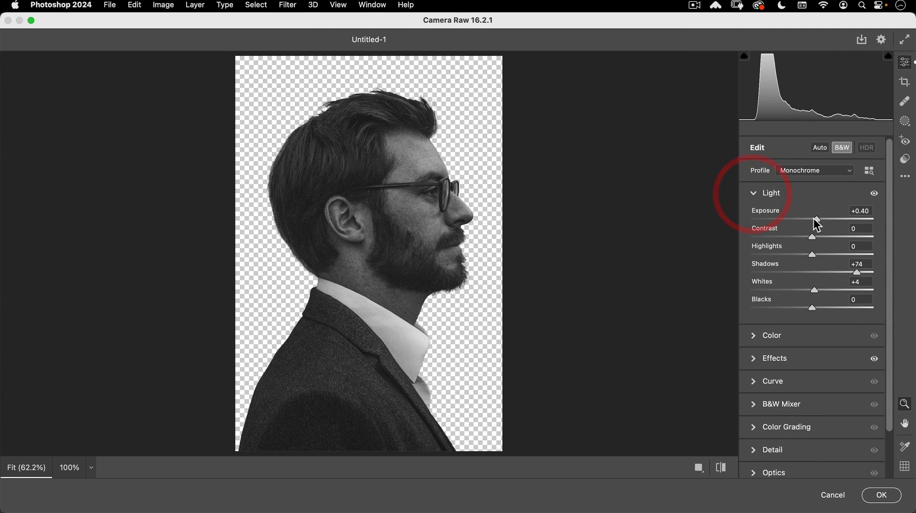
{"action": "left_click_drag", "start_coordinate": [820, 223], "coordinate": [821, 221]}
{"action": "left_click_drag", "start_coordinate": [812, 257], "coordinate": [796, 258]}
{"action": "left_click_drag", "start_coordinate": [829, 224], "coordinate": [823, 219]}
{"action": "mouse_move", "coordinate": [797, 255]}
{"action": "left_mouse_down"}
{"action": "mouse_move", "coordinate": [773, 256]}
{"action": "mouse_move", "coordinate": [787, 253]}
{"action": "left_mouse_up"}
{"action": "left_click_drag", "start_coordinate": [824, 219], "coordinate": [820, 219]}
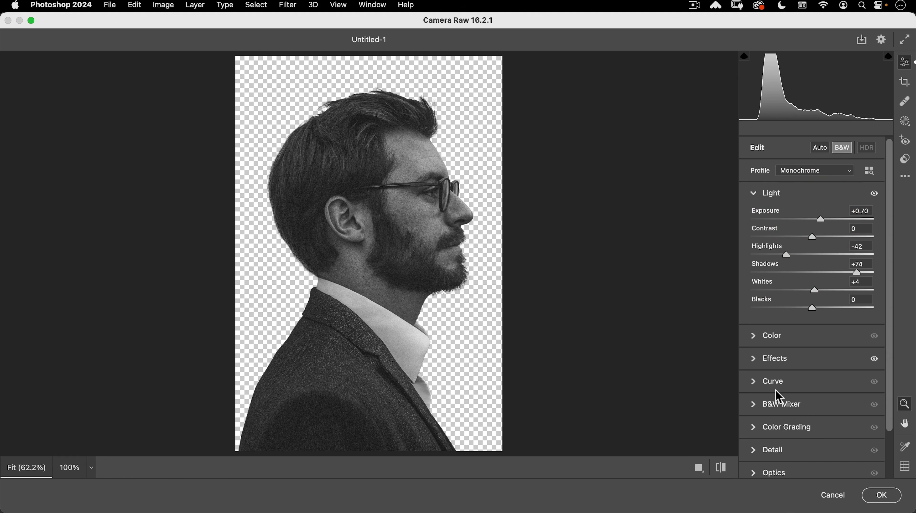
Brighten the skin with the B&W Mixer's targeted adjustment, setting Oranges to +15 and Yellows to +2, and apply the Camera Raw filter
{"action": "left_click", "coordinate": [770, 409]}
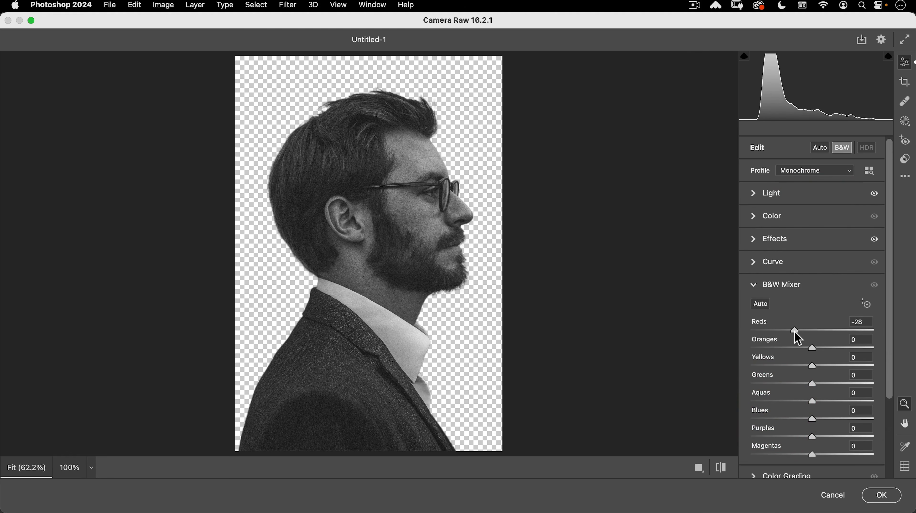
{"action": "left_click", "coordinate": [815, 344]}
{"action": "left_click", "coordinate": [865, 305]}
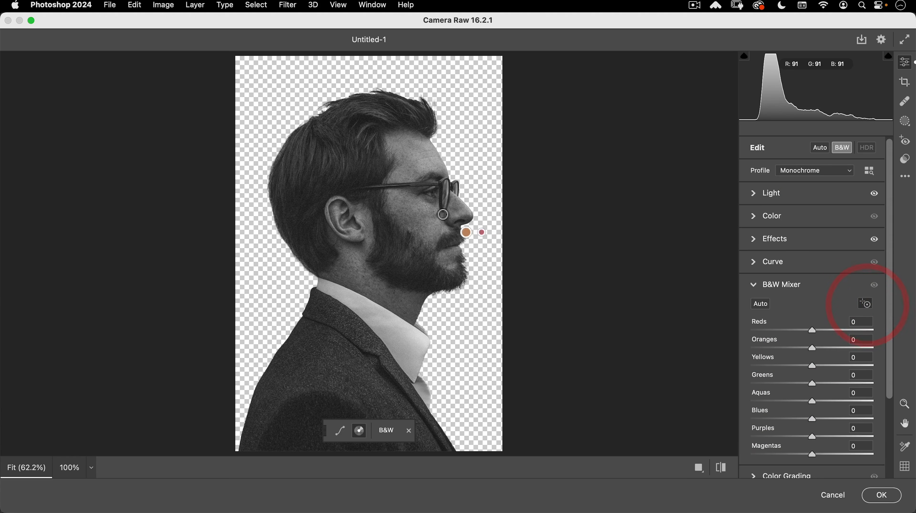
{"action": "left_click_drag", "start_coordinate": [441, 236], "coordinate": [438, 222]}
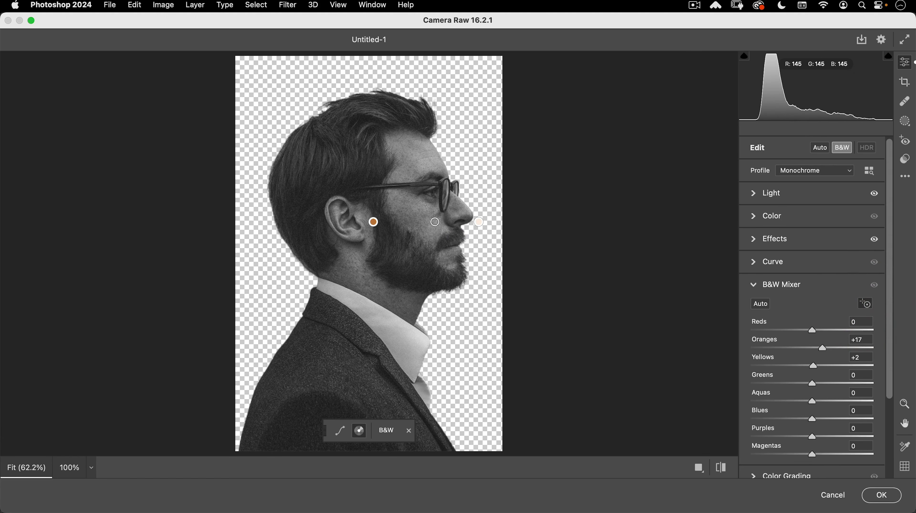
{"action": "left_click", "coordinate": [387, 170]}
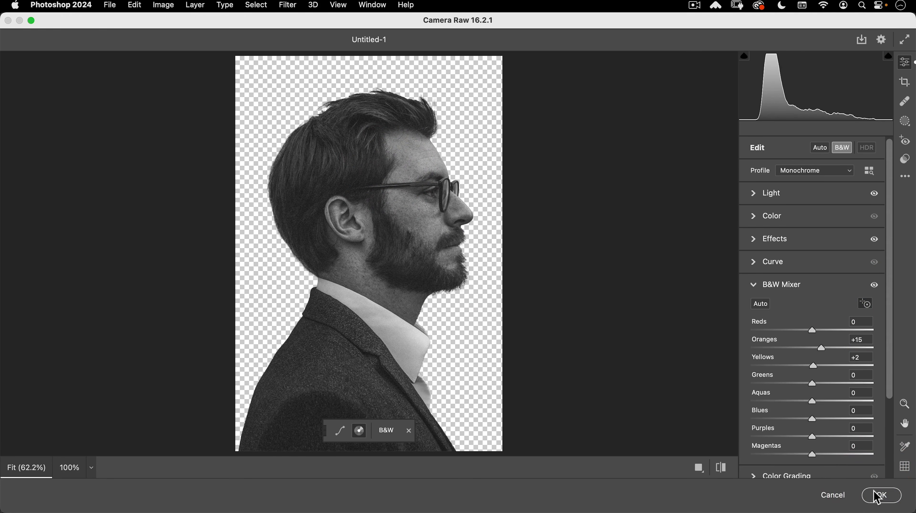
{"action": "left_click", "coordinate": [881, 495]}
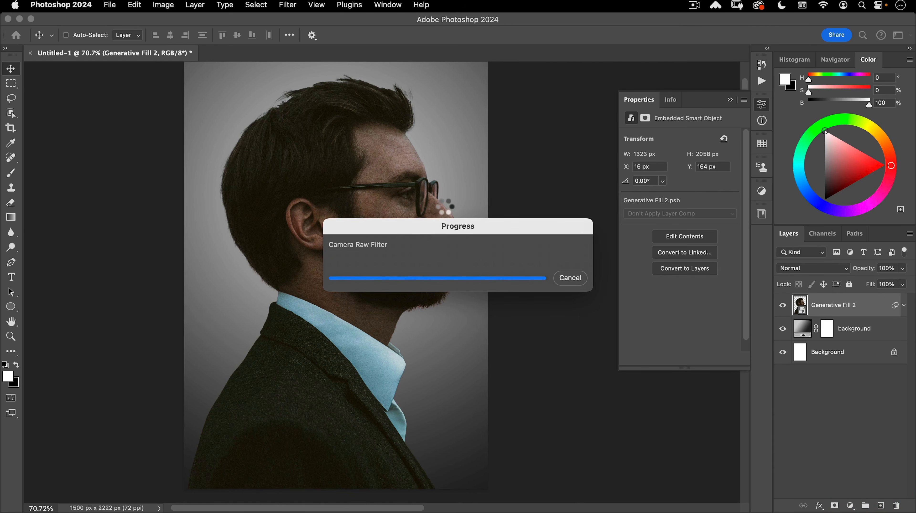
Reopen the photo's Camera Raw smart filter, lower Exposure to +0.45 and apply the filter
{"action": "key", "text": "space"}
{"action": "left_click_drag", "start_coordinate": [454, 253], "coordinate": [481, 223]}
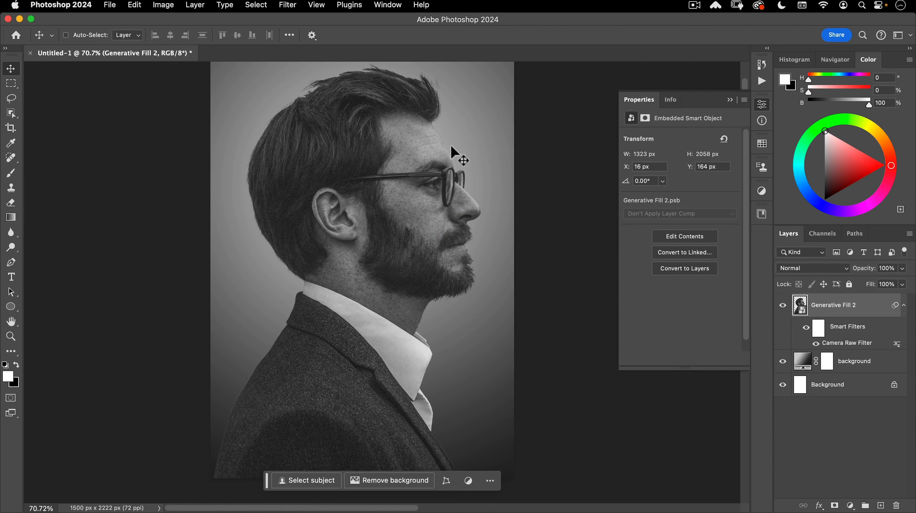
{"action": "double_click", "coordinate": [842, 345]}
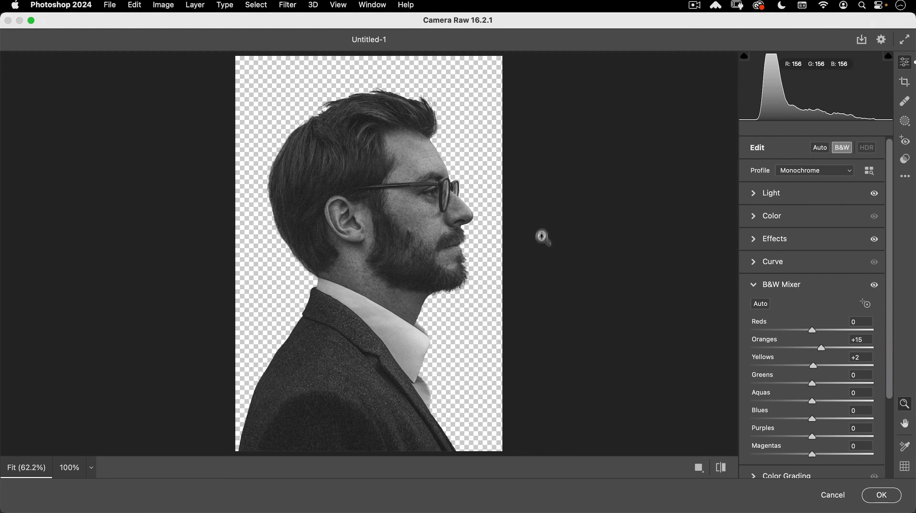
{"action": "left_click", "coordinate": [755, 196]}
{"action": "left_click_drag", "start_coordinate": [822, 221], "coordinate": [820, 221]}
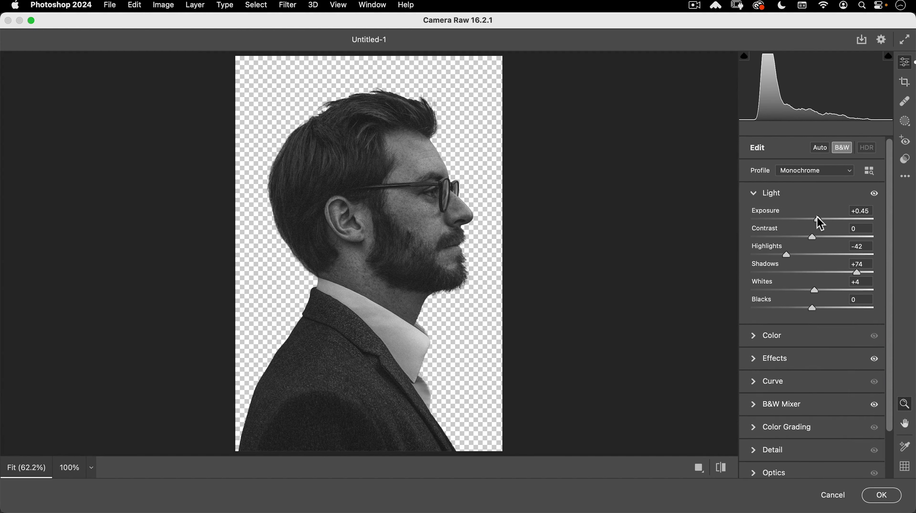
{"action": "left_click", "coordinate": [881, 496]}
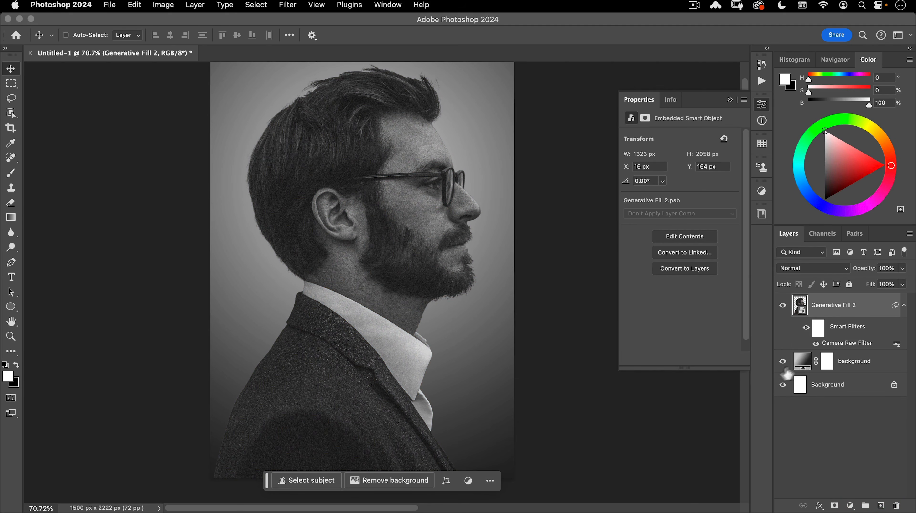
Set the light color stop of the background layer's gradient to near-white fbfbfb
{"action": "left_click", "coordinate": [802, 365]}
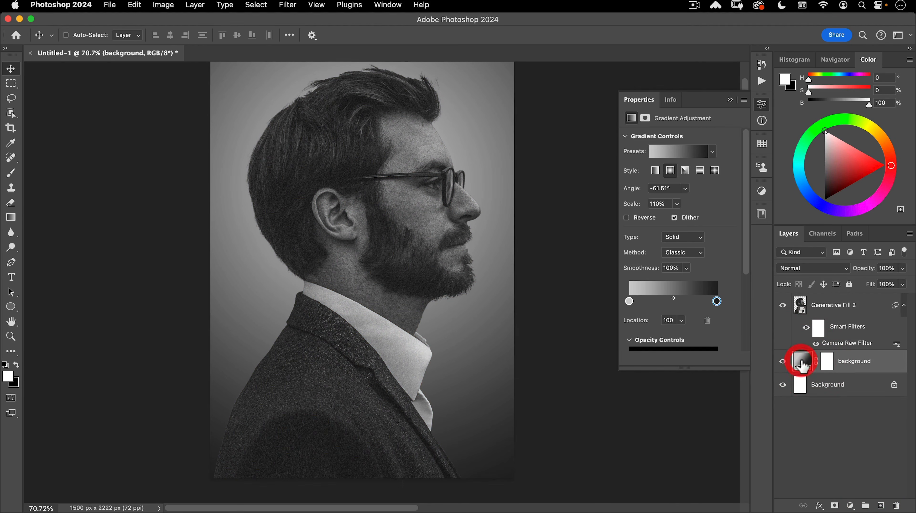
{"action": "double_click", "coordinate": [628, 302]}
{"action": "left_click_drag", "start_coordinate": [520, 169], "coordinate": [522, 158]}
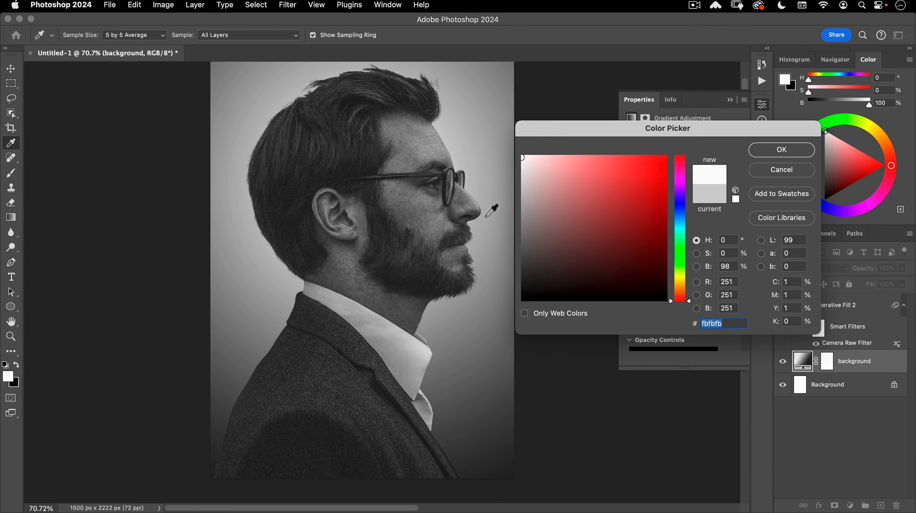
{"action": "left_click", "coordinate": [791, 151]}
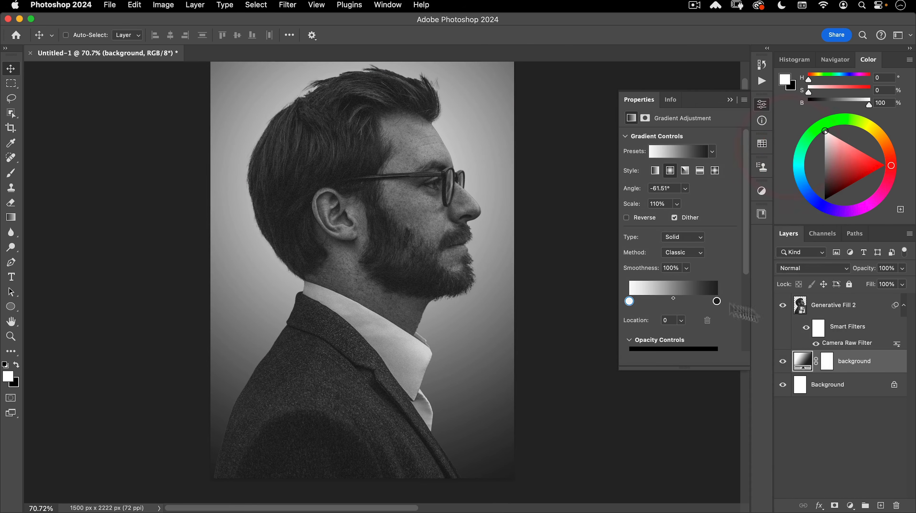
{"action": "key", "text": "space"}
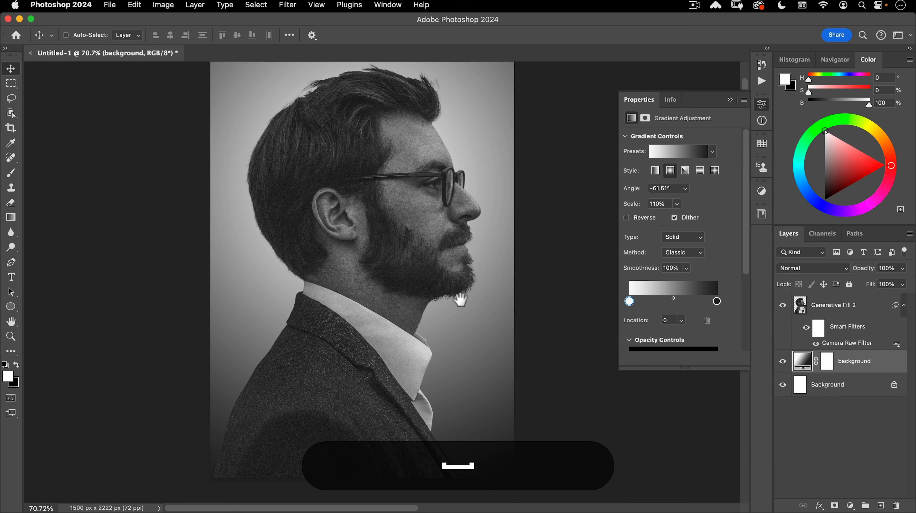
{"action": "left_click_drag", "start_coordinate": [461, 301], "coordinate": [450, 308]}
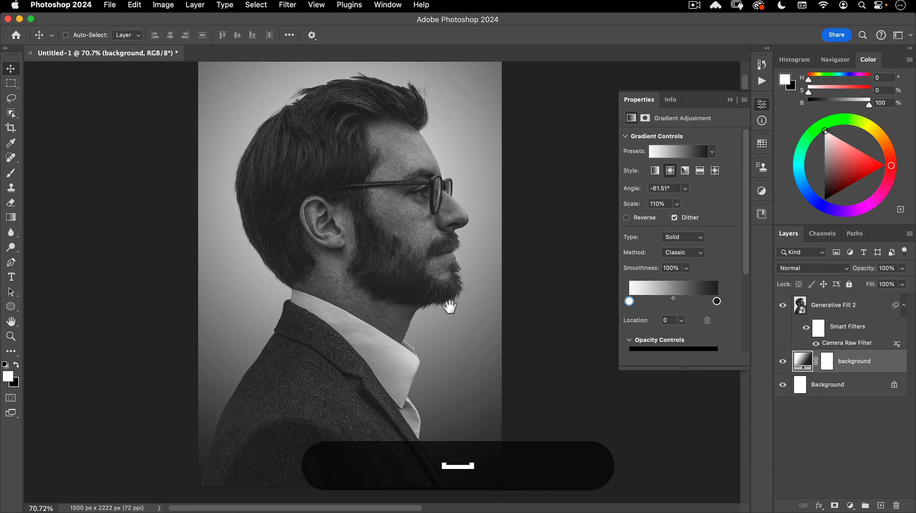
Reopen the photo's Camera Raw smart filter, set Contrast to +23 and apply the filter
{"action": "left_click", "coordinate": [837, 340]}
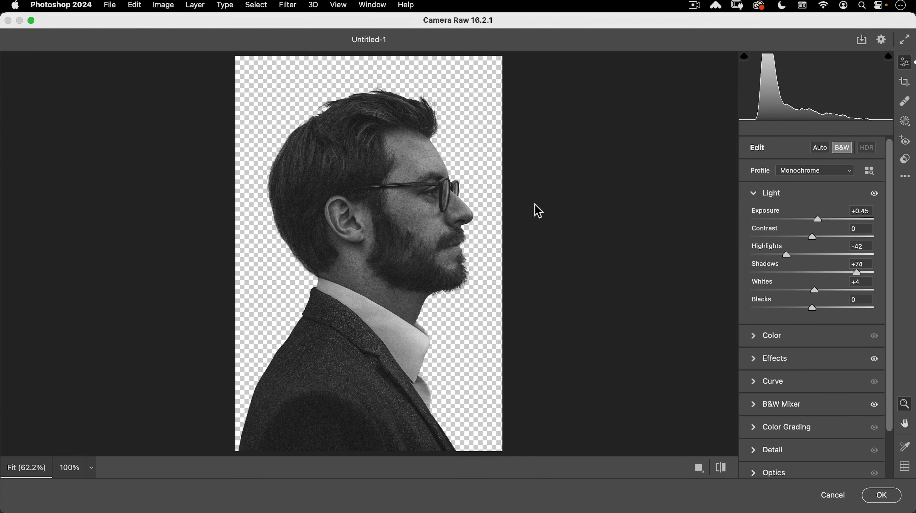
{"action": "left_click_drag", "start_coordinate": [812, 237], "coordinate": [829, 240]}
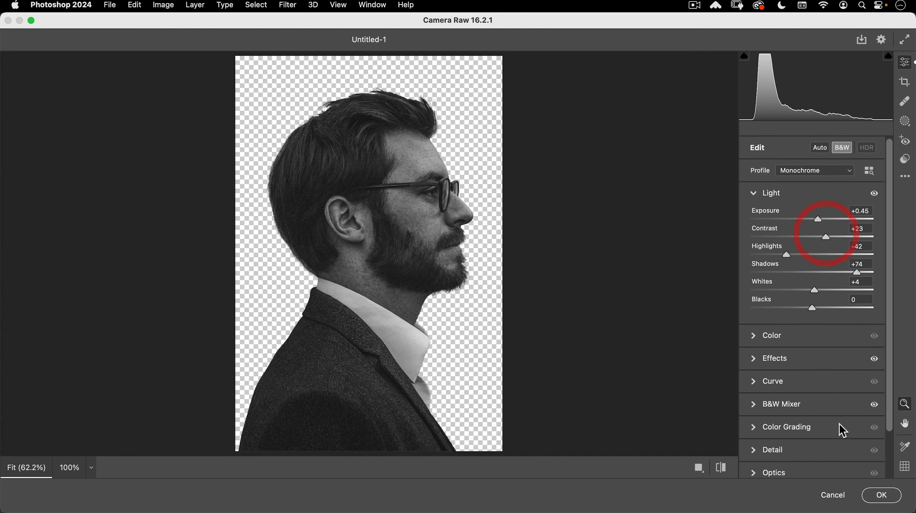
{"action": "left_click", "coordinate": [882, 500]}
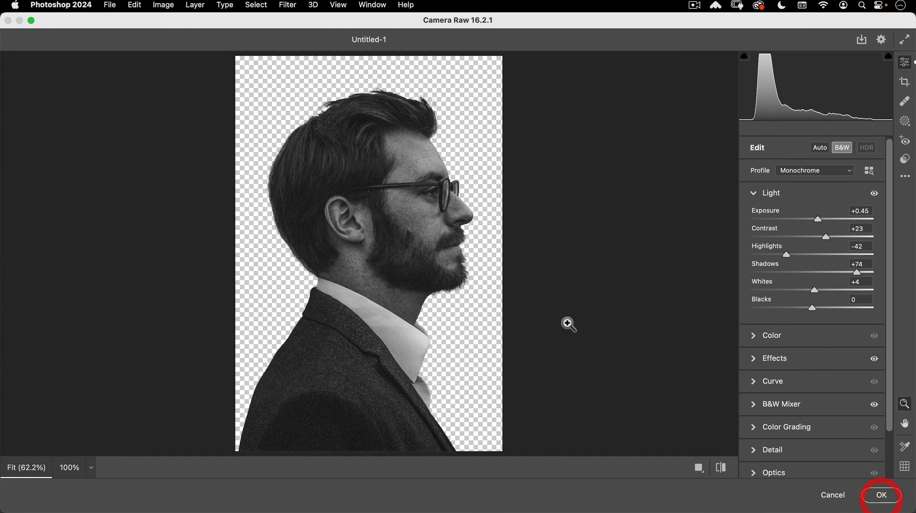
{"action": "left_click", "coordinate": [880, 495]}
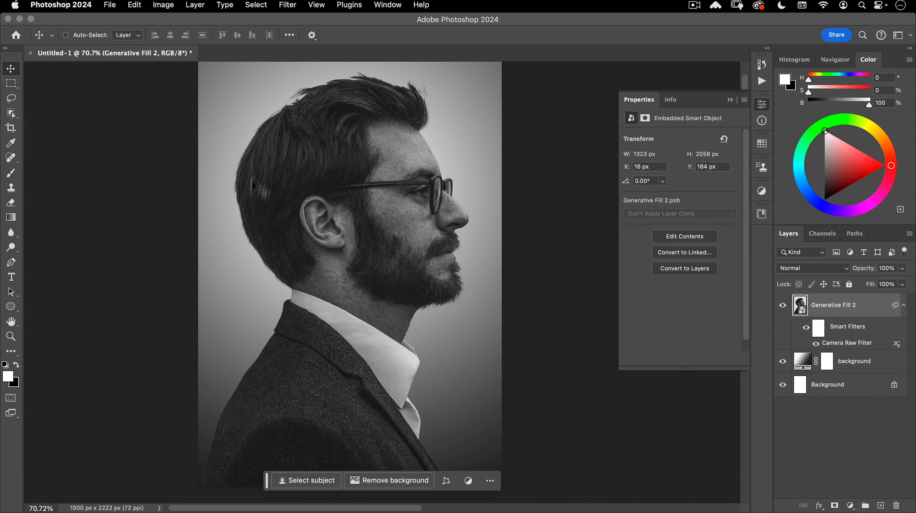
{"action": "left_click", "coordinate": [386, 327], "text": "alt"}
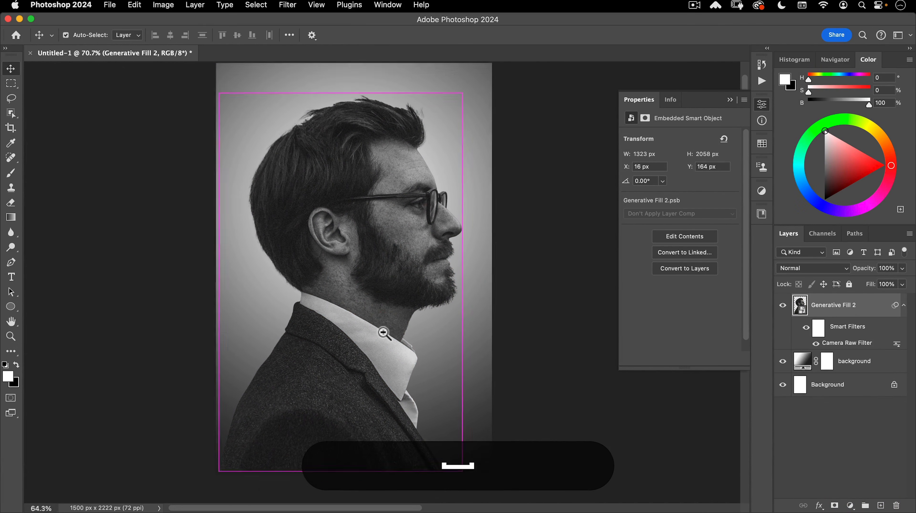
{"action": "left_click", "coordinate": [435, 293]}
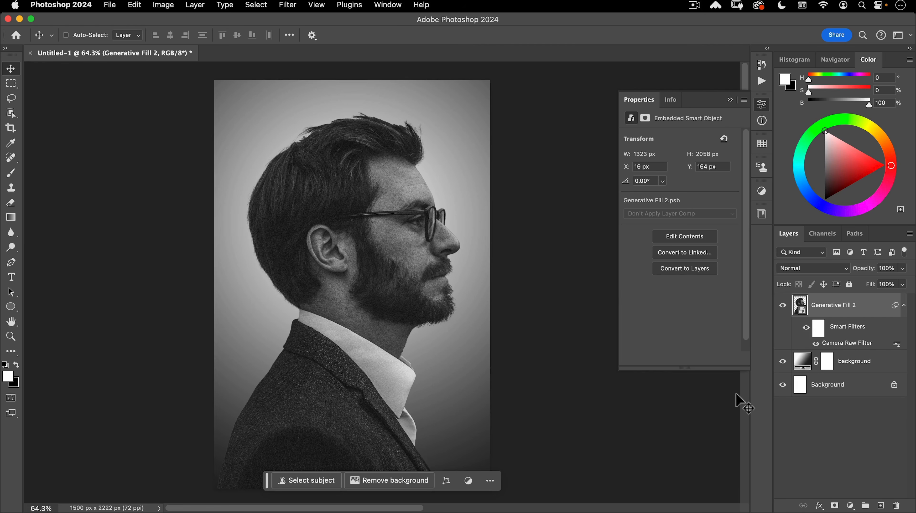
Show the guides and add a new empty layer above the photo's smart object
{"action": "key", "text": "super+semicolon"}
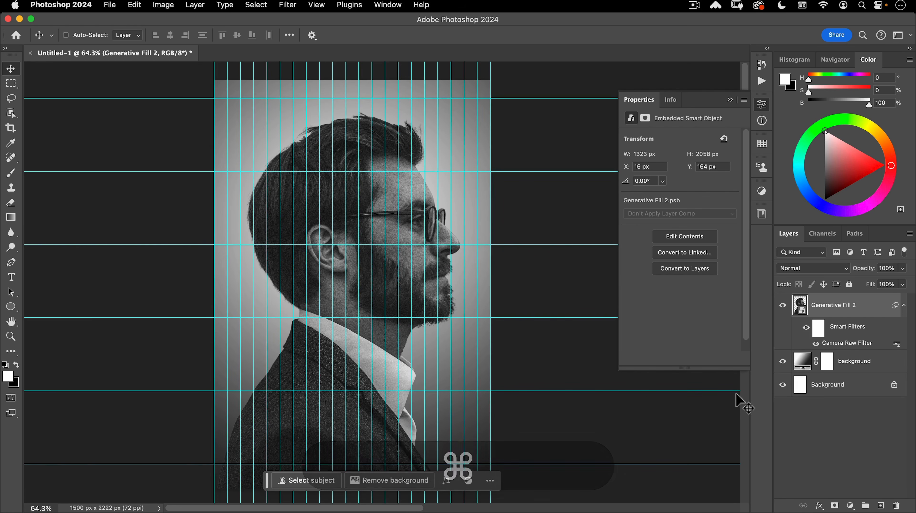
{"action": "left_click", "coordinate": [880, 506]}
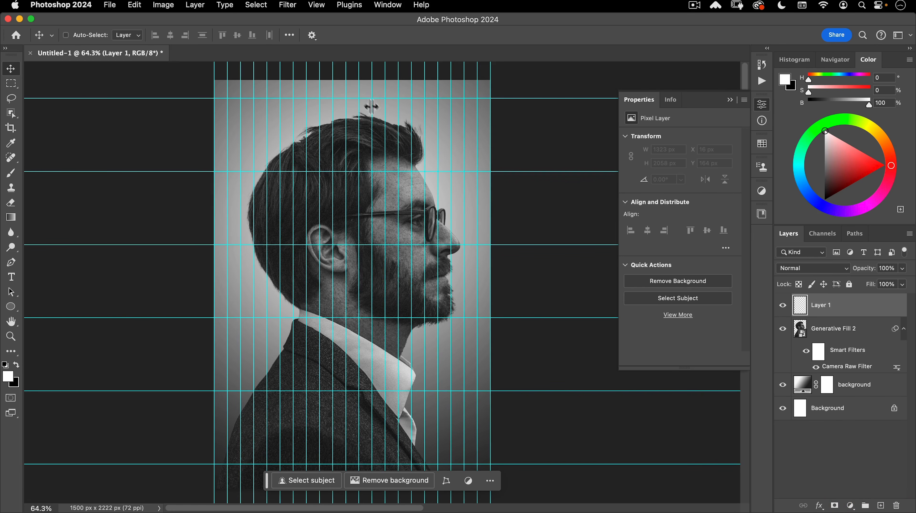
Switch the Rectangular Marquee tool's style from Fixed Ratio to Normal and clear the trial selection
{"action": "left_click", "coordinate": [10, 84]}
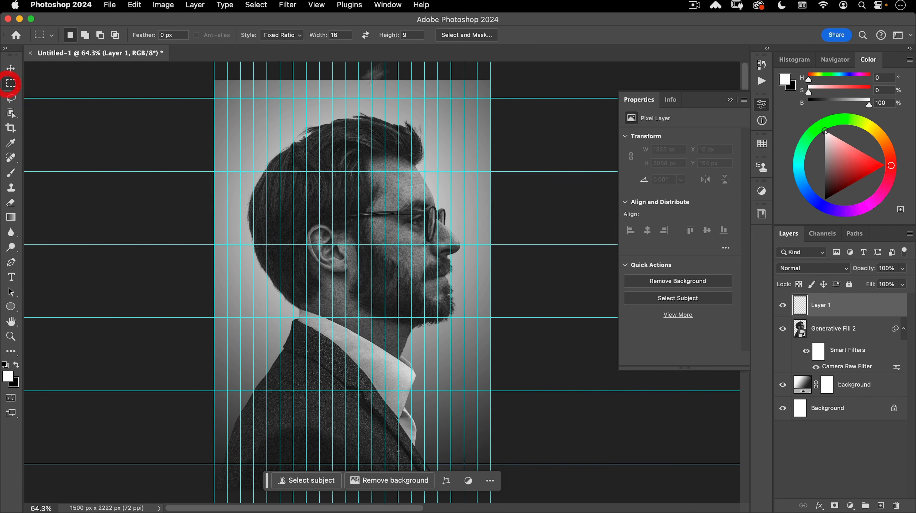
{"action": "left_click_drag", "start_coordinate": [469, 79], "coordinate": [553, 58]}
{"action": "left_click", "coordinate": [372, 212]}
{"action": "left_click_drag", "start_coordinate": [322, 147], "coordinate": [379, 243]}
{"action": "left_click", "coordinate": [284, 35]}
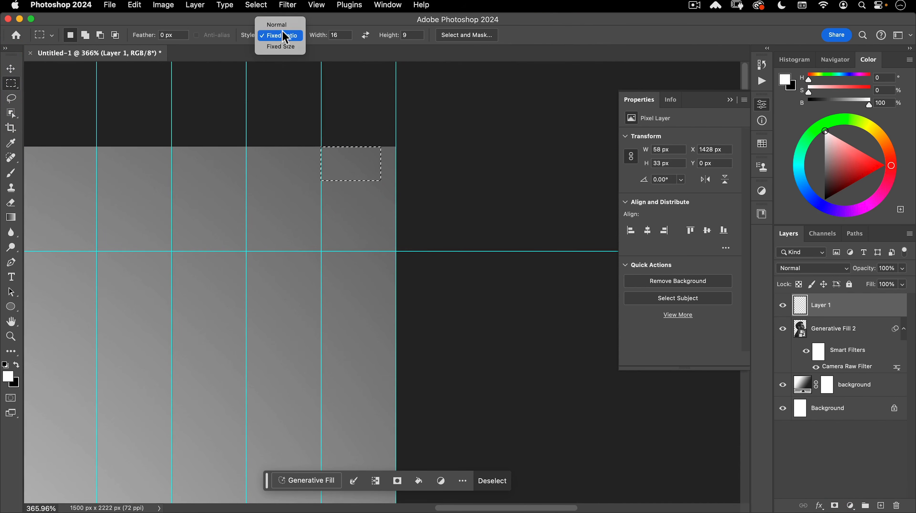
{"action": "left_click", "coordinate": [279, 25]}
{"action": "left_click", "coordinate": [334, 79]}
Select a rectangle about 72 x 141 px from the canvas's top edge, spanning the second-to-last guide column
{"action": "left_click_drag", "start_coordinate": [321, 147], "coordinate": [395, 285]}
{"action": "key", "text": "super+space"}
{"action": "left_click_drag", "start_coordinate": [323, 178], "coordinate": [377, 164]}
{"action": "key", "text": "super+space"}
{"action": "left_click_drag", "start_coordinate": [339, 206], "coordinate": [362, 201]}
{"action": "left_click_drag", "start_coordinate": [184, 107], "coordinate": [349, 439]}
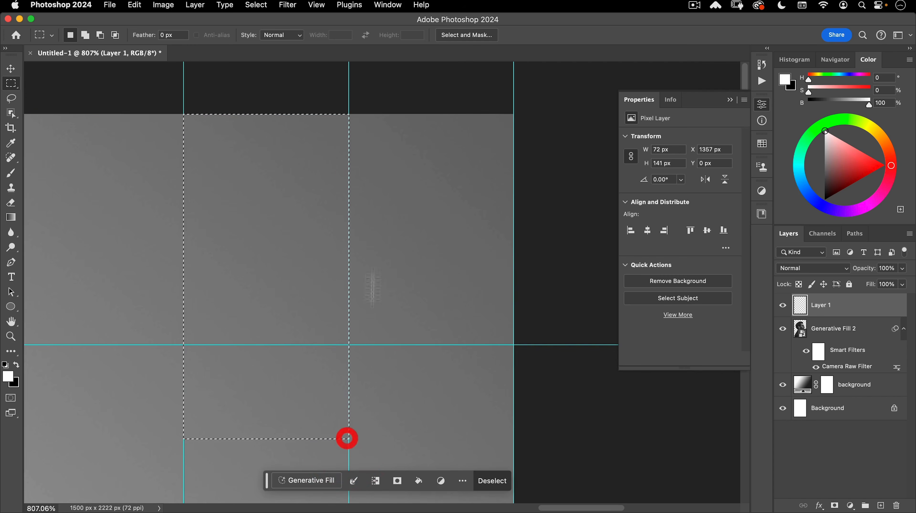
Subtract a thin sliver from the selection's right edge to make it 71 px wide
{"action": "key", "text": "super+space"}
{"action": "left_click_drag", "start_coordinate": [184, 211], "coordinate": [166, 228]}
{"action": "left_click_drag", "start_coordinate": [266, 184], "coordinate": [345, 157]}
{"action": "key", "text": "super+space"}
{"action": "left_click_drag", "start_coordinate": [258, 180], "coordinate": [196, 233]}
{"action": "left_click_drag", "start_coordinate": [416, 176], "coordinate": [467, 170]}
{"action": "left_click_drag", "start_coordinate": [467, 96], "coordinate": [414, 410]}
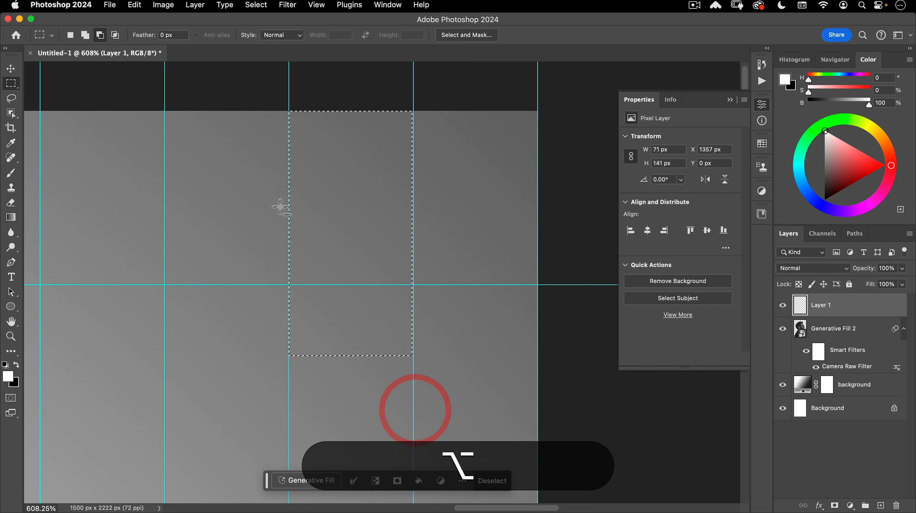
Turn on the pixel grid and inspect the gap between the selection's right edge and the neighbouring guide
{"action": "left_click_drag", "start_coordinate": [420, 158], "coordinate": [472, 134]}
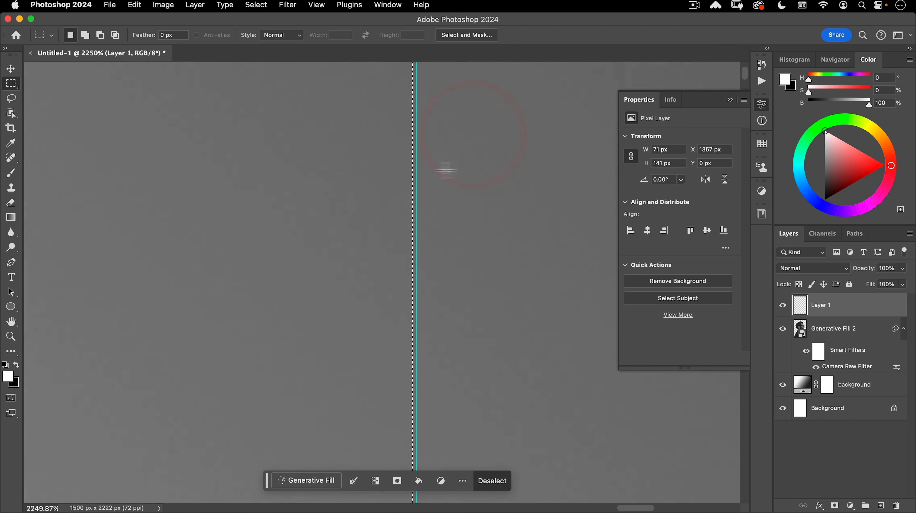
{"action": "left_click", "coordinate": [256, 5]}
{"action": "mouse_move", "coordinate": [347, 7]}
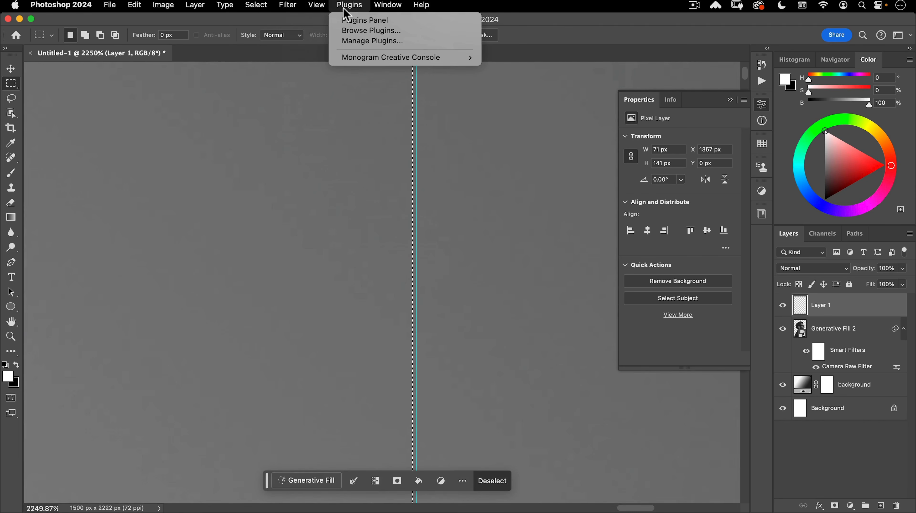
{"action": "mouse_move", "coordinate": [316, 5]}
{"action": "mouse_move", "coordinate": [360, 238]}
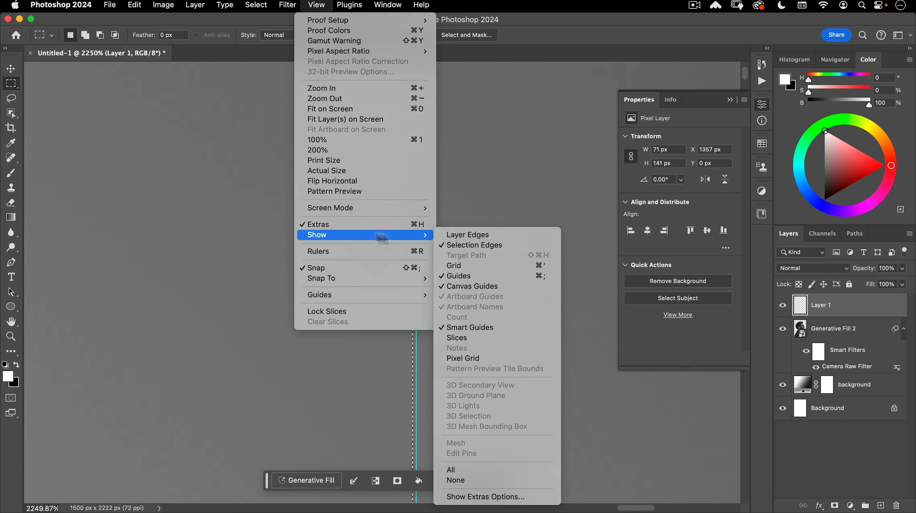
{"action": "left_click", "coordinate": [463, 359]}
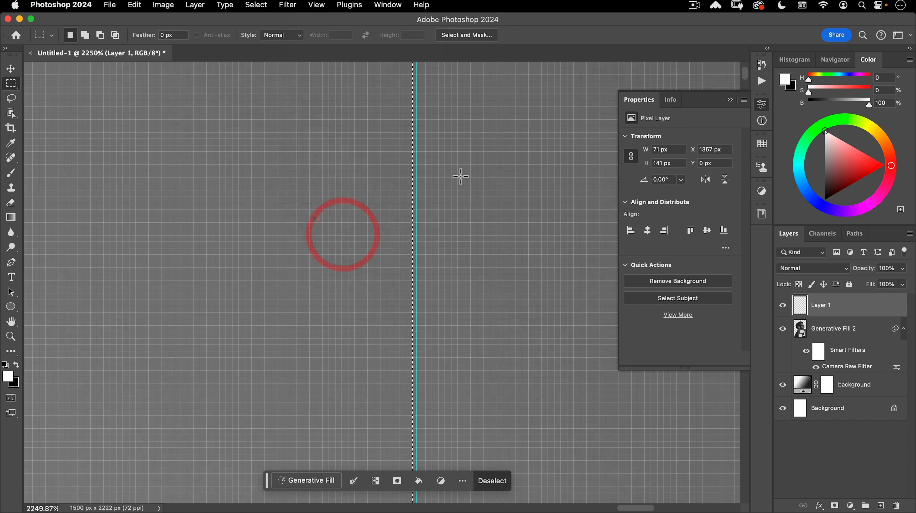
{"action": "scroll", "coordinate": [417, 136], "scroll_direction": "up", "scroll_amount": 5}
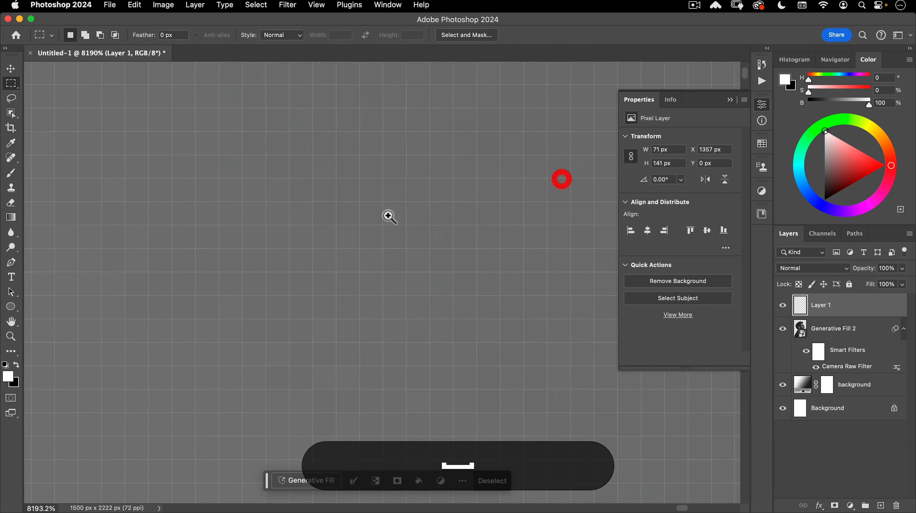
{"action": "scroll", "coordinate": [388, 214], "scroll_direction": "down", "scroll_amount": 5}
{"action": "left_click_drag", "start_coordinate": [257, 243], "coordinate": [442, 242]}
{"action": "left_click_drag", "start_coordinate": [251, 193], "coordinate": [248, 239]}
{"action": "left_click_drag", "start_coordinate": [411, 196], "coordinate": [360, 175]}
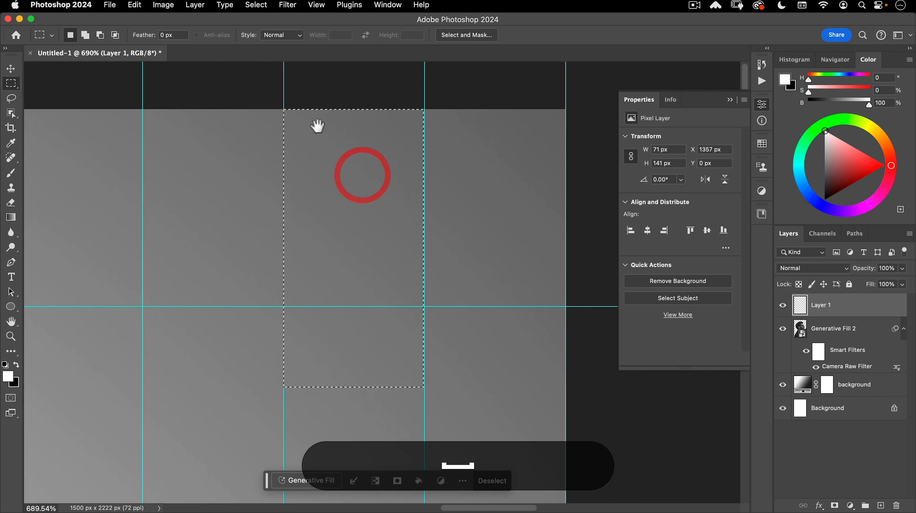
Rename the new layer as gradient and reset the foreground and background colors to the default black and white
{"action": "double_click", "coordinate": [818, 306]}
{"action": "type", "text": "gradient"}
{"action": "key", "text": "Return"}
{"action": "left_click", "coordinate": [5, 365]}
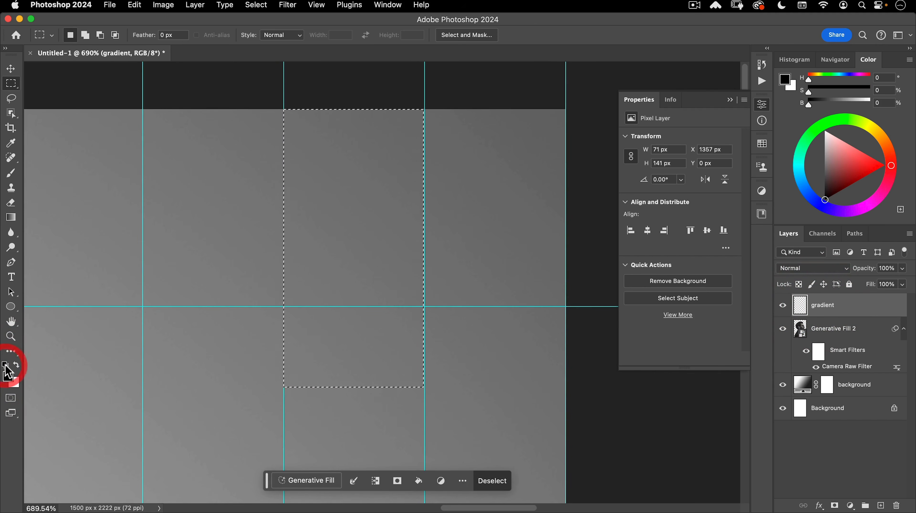
{"action": "key", "text": "d"}
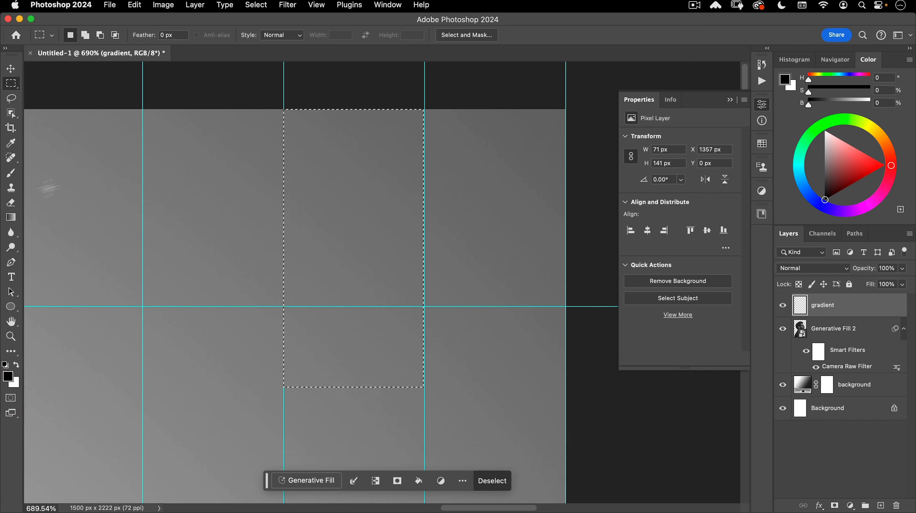
Fill the selection with a linear Classic gradient using the black-to-white Basics preset, running from black at its right edge to white at its left
{"action": "left_click", "coordinate": [8, 219]}
{"action": "left_click", "coordinate": [104, 35]}
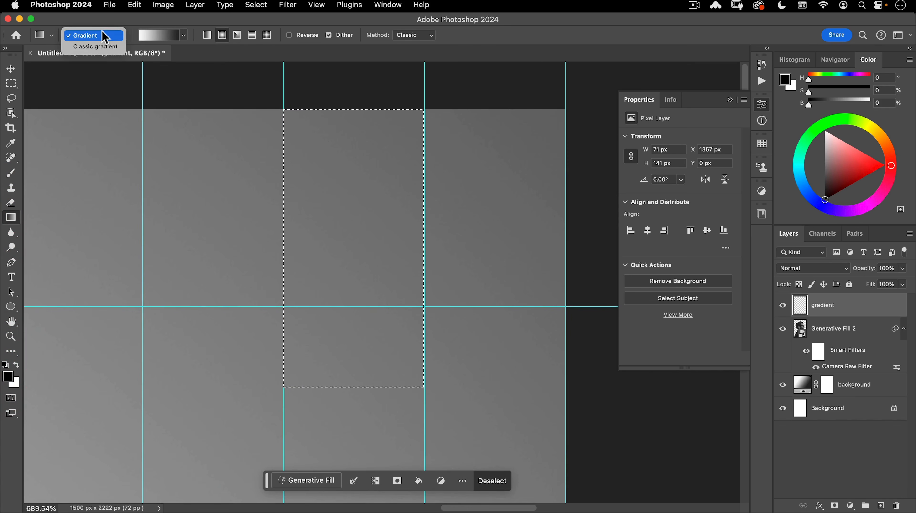
{"action": "left_click", "coordinate": [99, 45]}
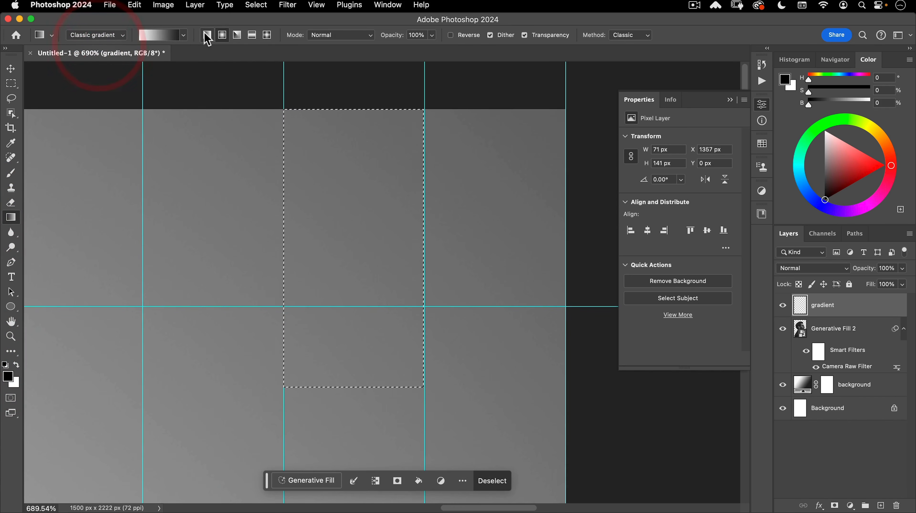
{"action": "left_click", "coordinate": [183, 35]}
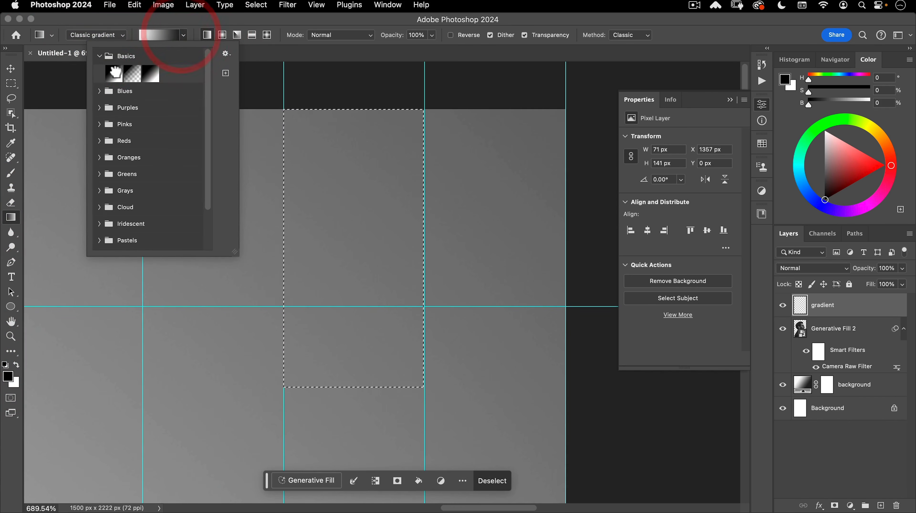
{"action": "left_click", "coordinate": [160, 22]}
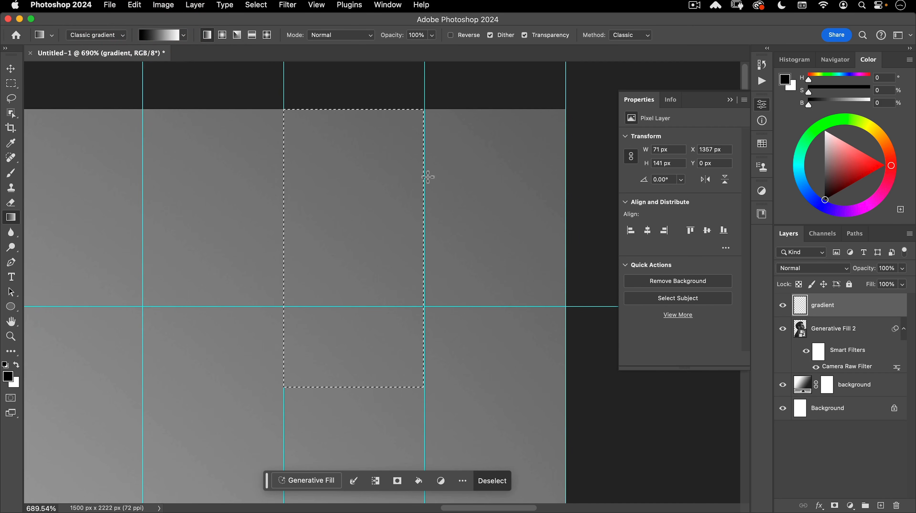
{"action": "key", "text": "shift"}
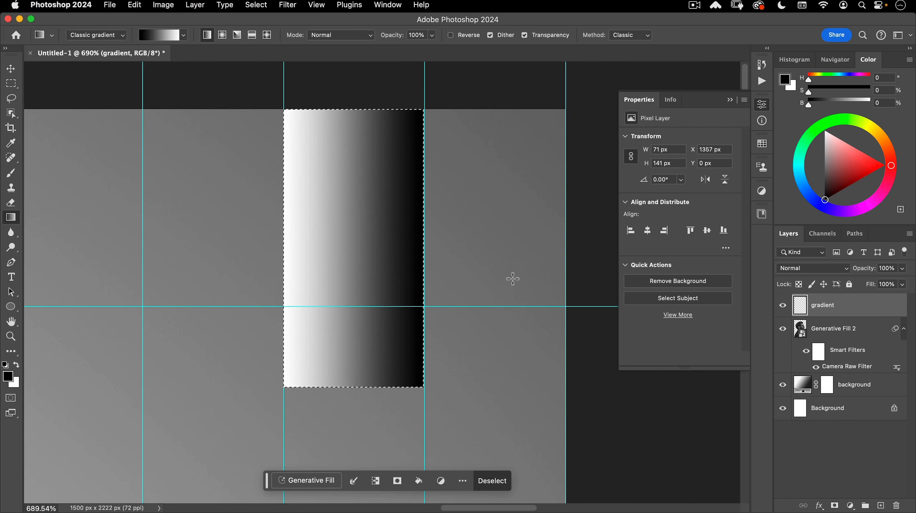
Deselect the gradient strip and switch to the Move tool, with the strip and its surrounding guides in view
{"action": "left_click", "coordinate": [489, 482]}
{"action": "key", "text": "v"}
{"action": "key", "text": "space"}
{"action": "left_click_drag", "start_coordinate": [343, 212], "coordinate": [426, 212]}
{"action": "left_click_drag", "start_coordinate": [363, 219], "coordinate": [444, 244]}
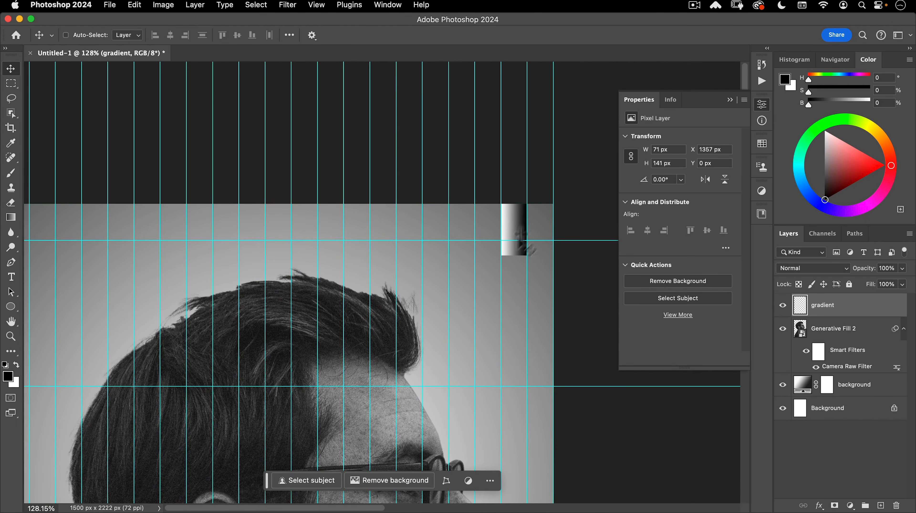
Move the gradient strip one guide column to the left with Free Transform, to X 1286 px
{"action": "key", "text": "super+space"}
{"action": "left_click_drag", "start_coordinate": [518, 225], "coordinate": [578, 194]}
{"action": "left_click_drag", "start_coordinate": [502, 199], "coordinate": [439, 203]}
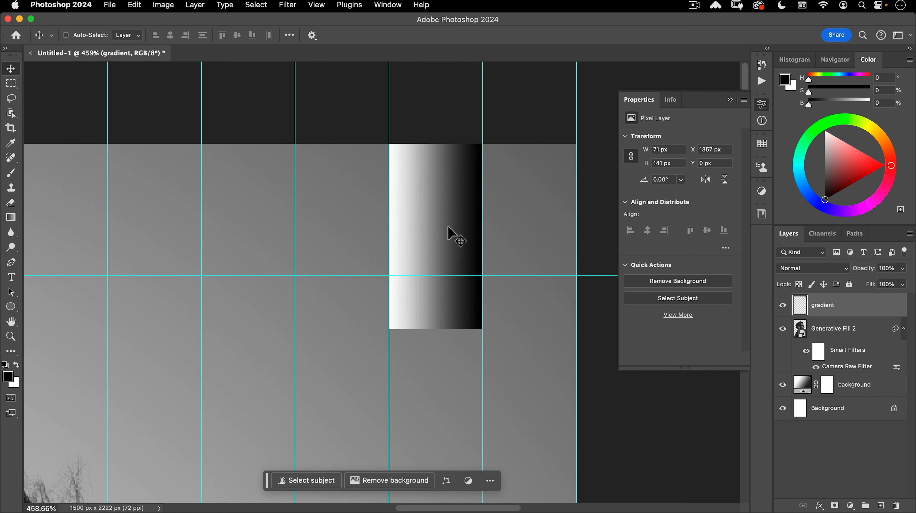
{"action": "key", "text": "super+t"}
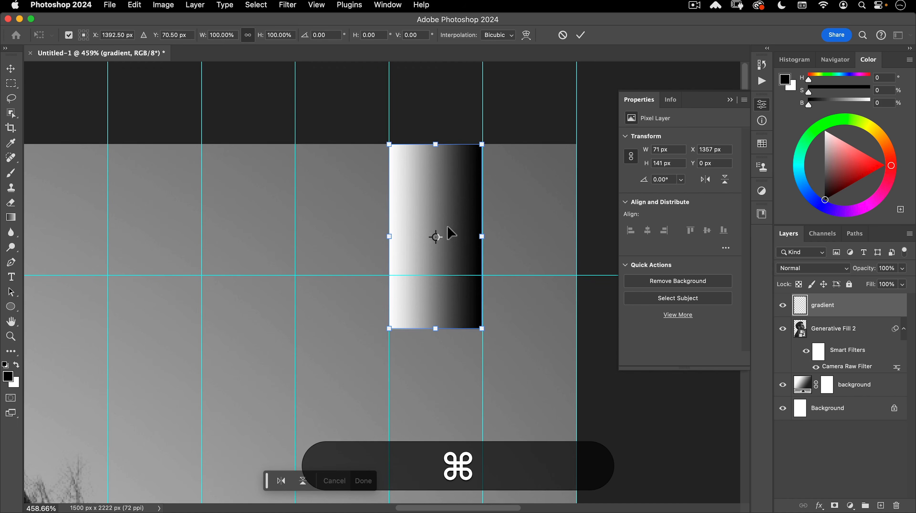
{"action": "left_click_drag", "start_coordinate": [454, 206], "coordinate": [360, 195]}
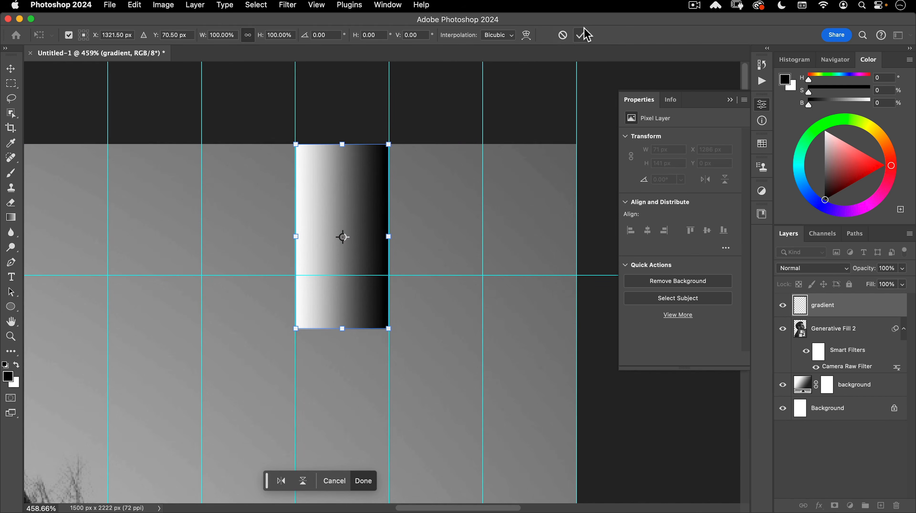
{"action": "left_click", "coordinate": [584, 36]}
Repeat the transform with duplication 20 times so copies of the gradient strip run leftward across the canvas and past its left edge
{"action": "left_click_drag", "start_coordinate": [340, 213], "coordinate": [423, 208]}
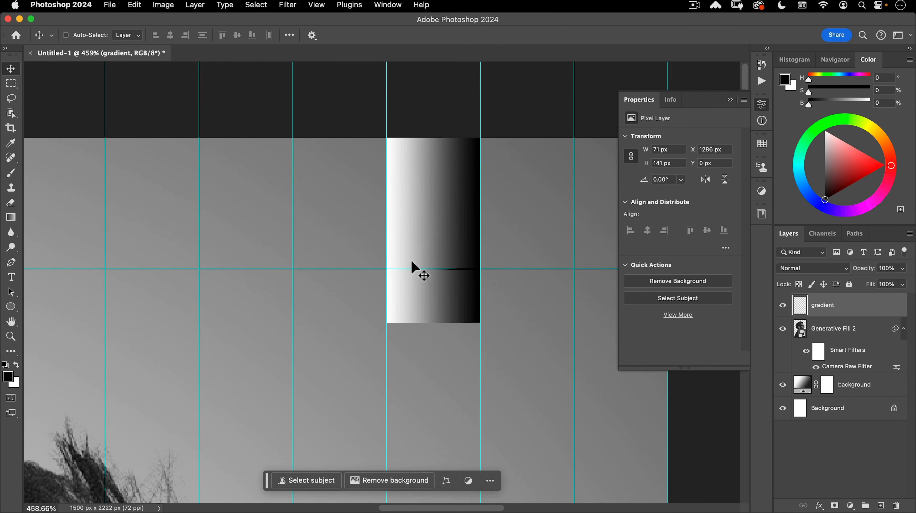
{"action": "key", "text": "shift+alt+super"}
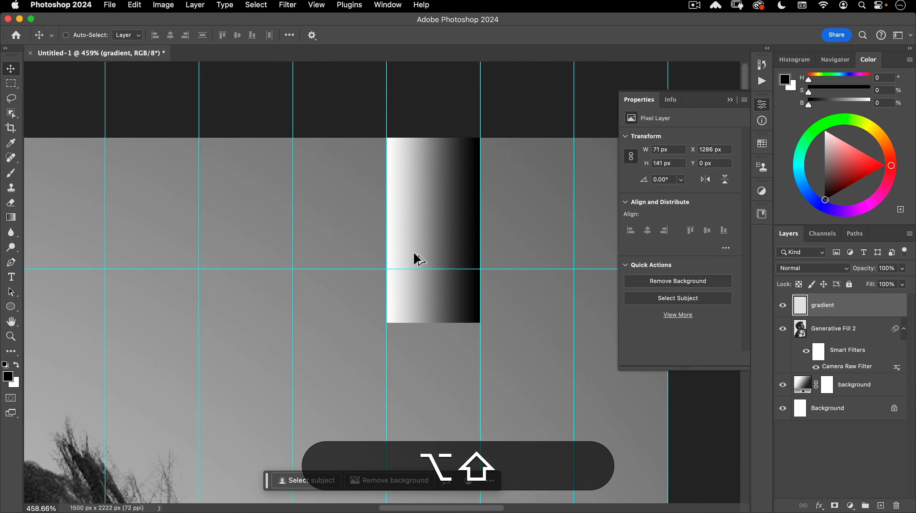
{"action": "key", "text": "shift+alt+super+t"}
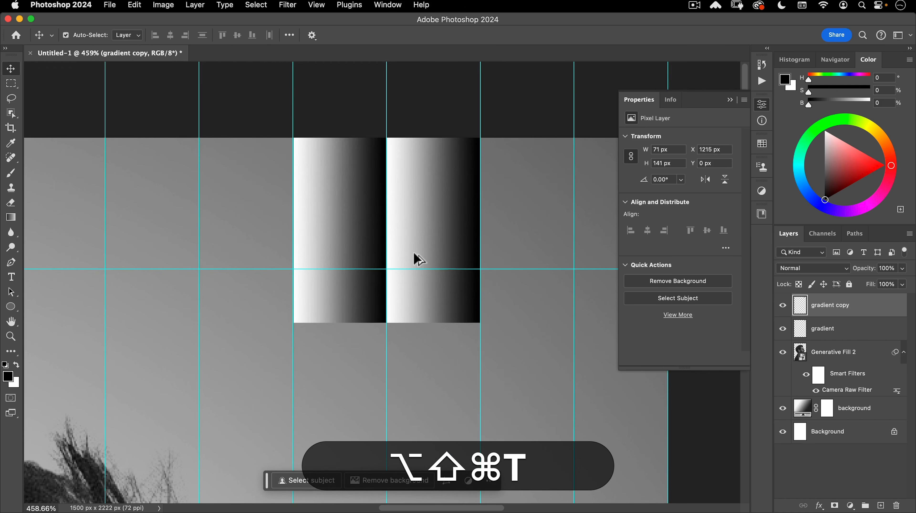
{"action": "key", "text": "shift+alt+super+t"}
{"action": "key", "text": "shift+alt+super+t"}
{"action": "key", "text": "shift+alt+super+t"}
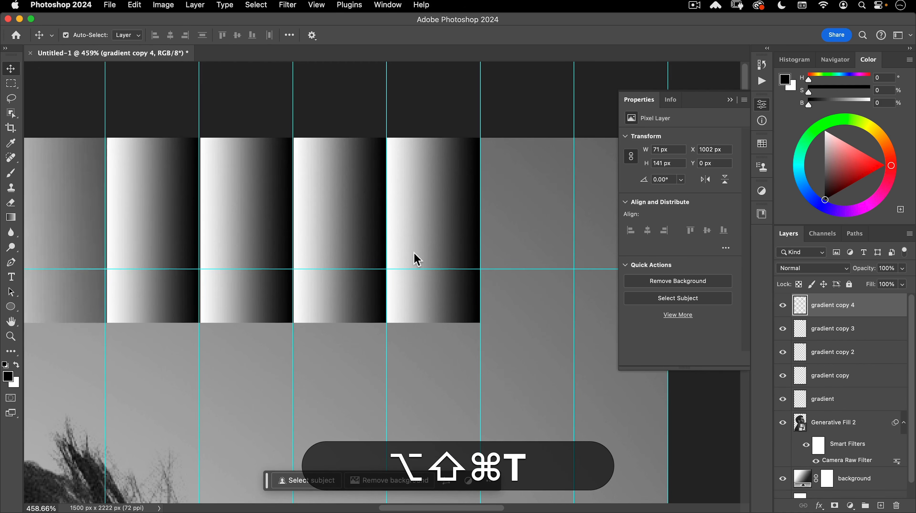
{"action": "key", "text": "shift+alt+super+0"}
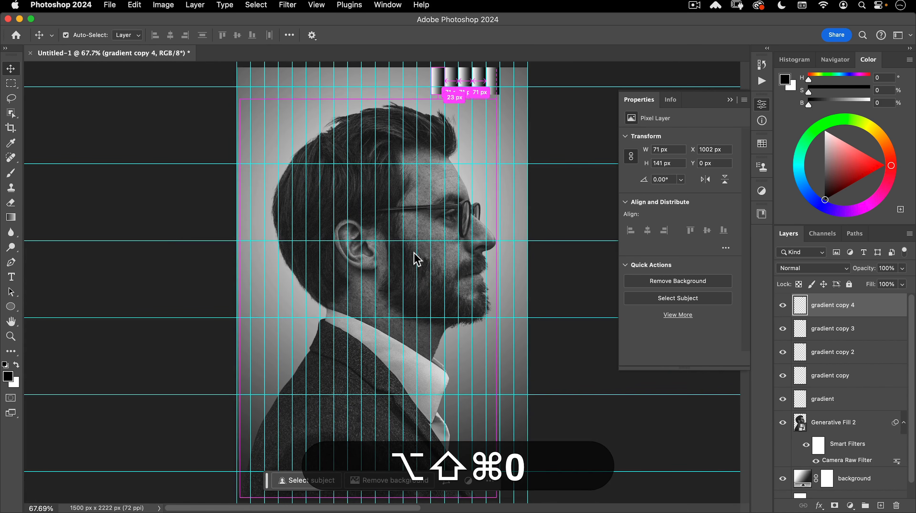
{"action": "key", "text": "shift+alt+super+t"}
{"action": "key", "text": "shift+alt+super+t"}
{"action": "key", "text": "shift+alt+super+t"}
{"action": "key", "text": "shift+alt+super+t"}
{"action": "key", "text": "shift+alt+super+t"}
{"action": "key", "text": "shift+alt+super+t"}
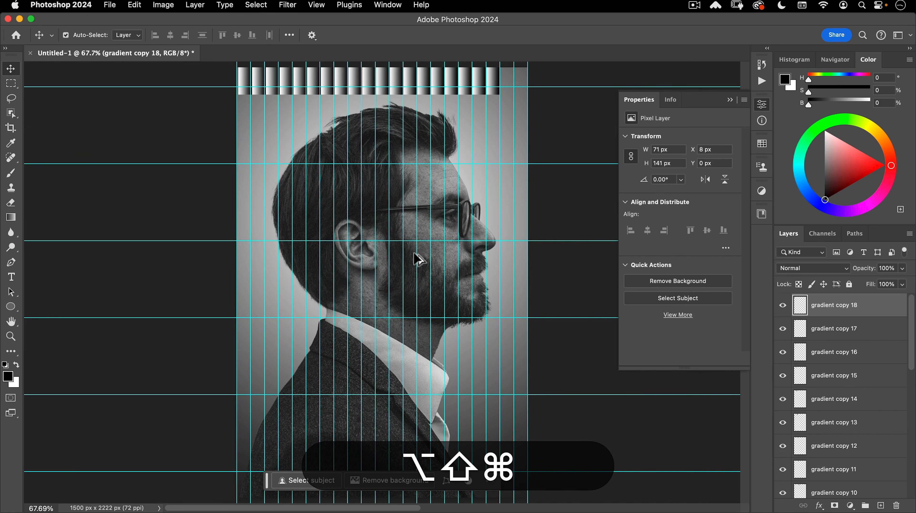
{"action": "key", "text": "shift+alt+super+t"}
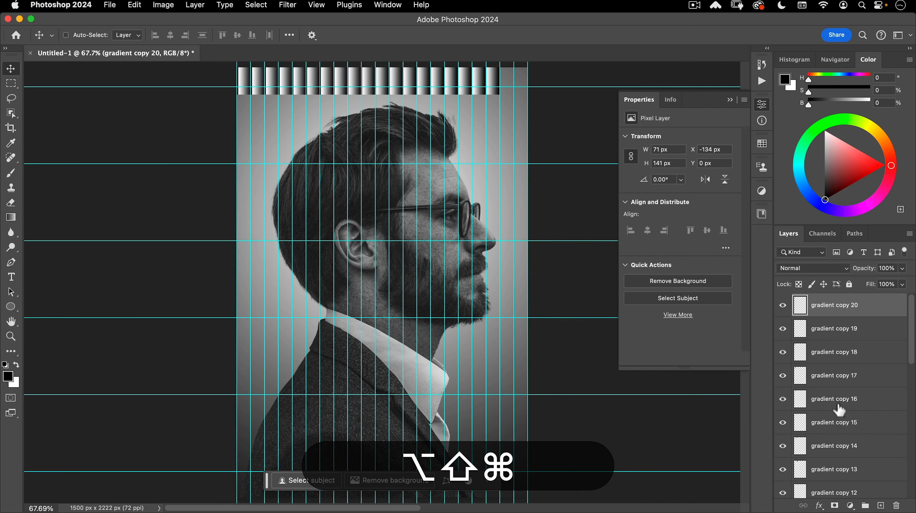
Select all the gradient strip layers and shift the row horizontally so its last strip meets the canvas's right edge
{"action": "scroll", "coordinate": [838, 410], "scroll_direction": "down", "scroll_amount": 15}
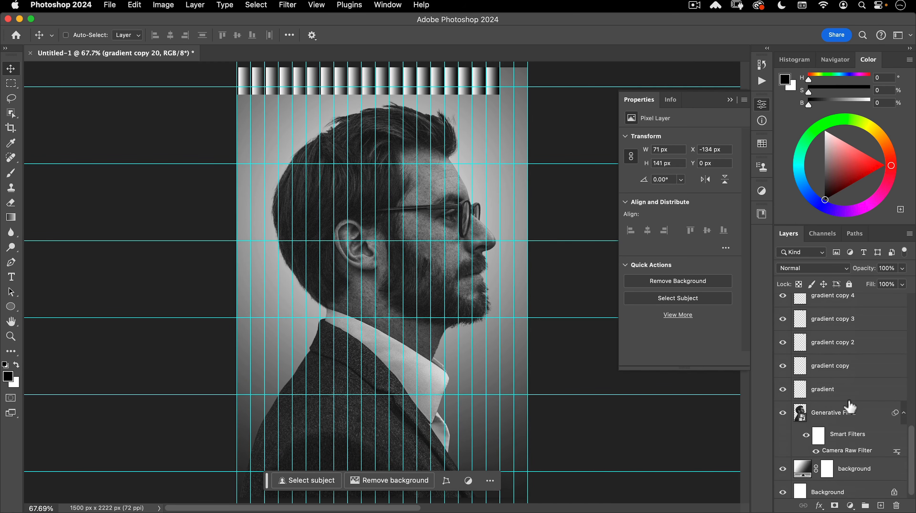
{"action": "left_click", "coordinate": [856, 389], "text": "shift"}
{"action": "left_click_drag", "start_coordinate": [436, 75], "coordinate": [437, 127]}
{"action": "key", "text": "shift+super+z"}
{"action": "left_click_drag", "start_coordinate": [557, 265], "coordinate": [591, 219]}
{"action": "left_click_drag", "start_coordinate": [490, 276], "coordinate": [482, 273]}
{"action": "left_click_drag", "start_coordinate": [396, 247], "coordinate": [321, 295]}
{"action": "left_click_drag", "start_coordinate": [106, 203], "coordinate": [334, 205]}
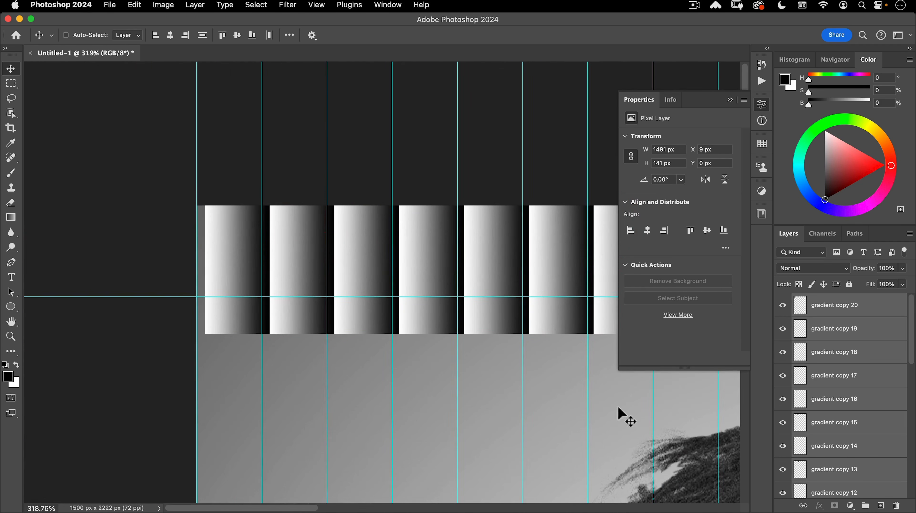
Select only the gradient copy 20 layer and move its strip flush with the canvas's left edge, at X 0 px
{"action": "left_click", "coordinate": [834, 330]}
{"action": "left_click", "coordinate": [834, 306]}
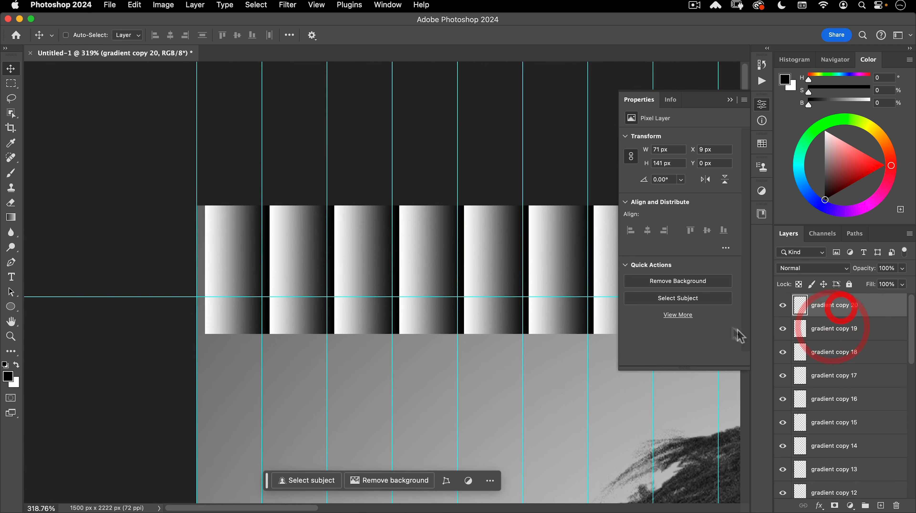
{"action": "key", "text": "super"}
{"action": "left_click", "coordinate": [213, 241], "text": "super"}
{"action": "left_click_drag", "start_coordinate": [225, 256], "coordinate": [219, 260]}
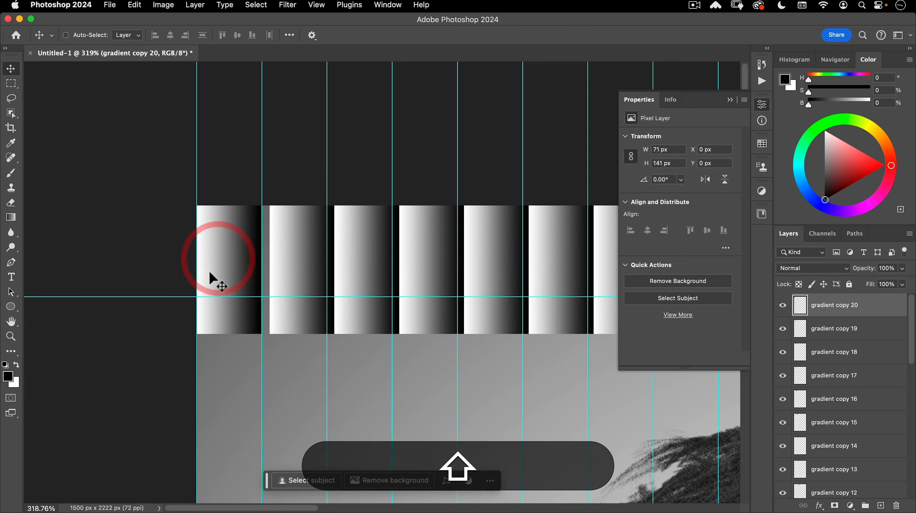
Select all the gradient strip layers and distribute their horizontal spacing evenly, aligned to the selection
{"action": "key", "text": "super+space"}
{"action": "left_click_drag", "start_coordinate": [337, 272], "coordinate": [278, 276]}
{"action": "scroll", "coordinate": [841, 417], "scroll_direction": "down", "scroll_amount": 10}
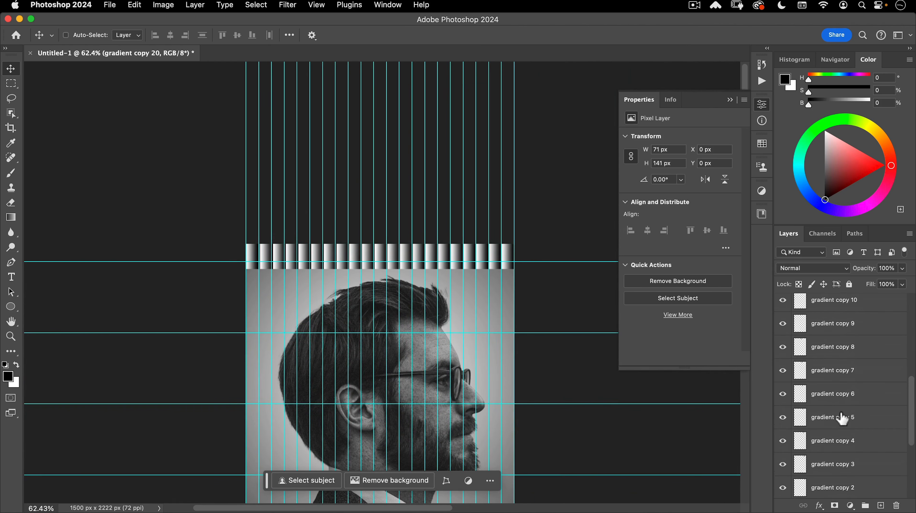
{"action": "left_click", "coordinate": [841, 416], "text": "shift"}
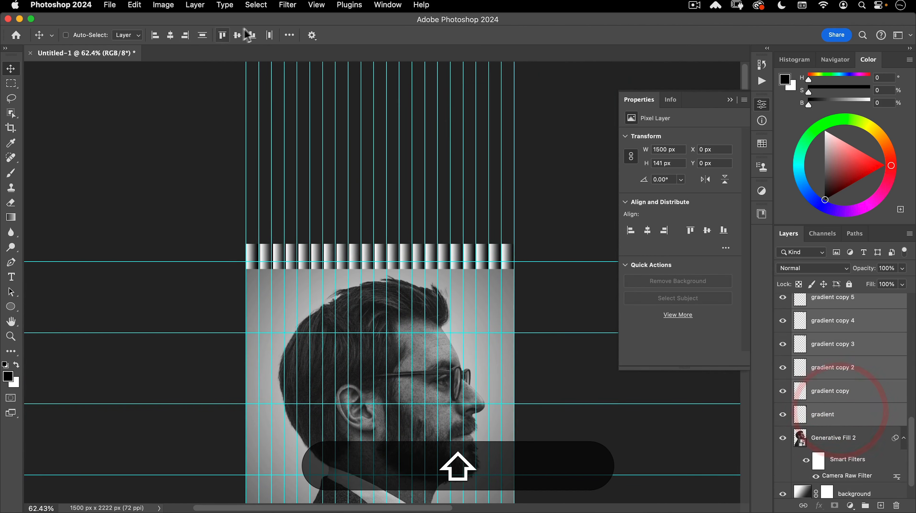
{"action": "left_click", "coordinate": [290, 35]}
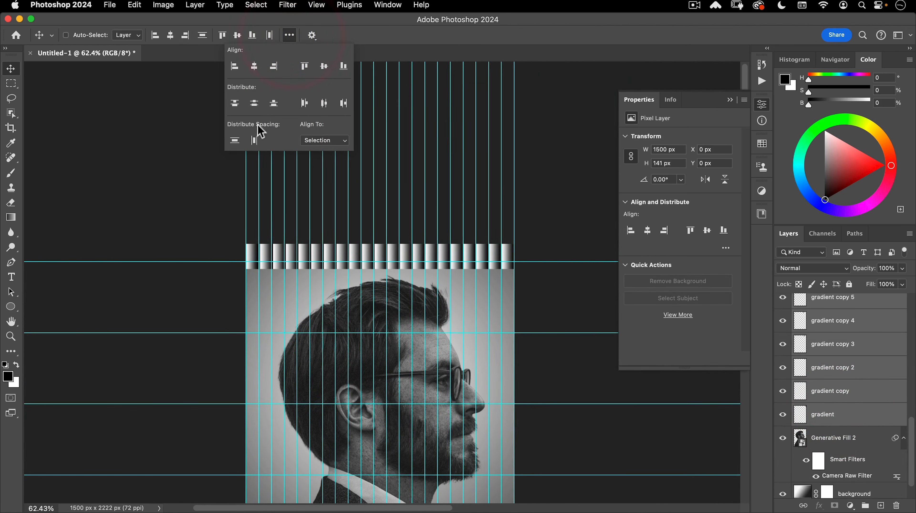
{"action": "left_click", "coordinate": [254, 141]}
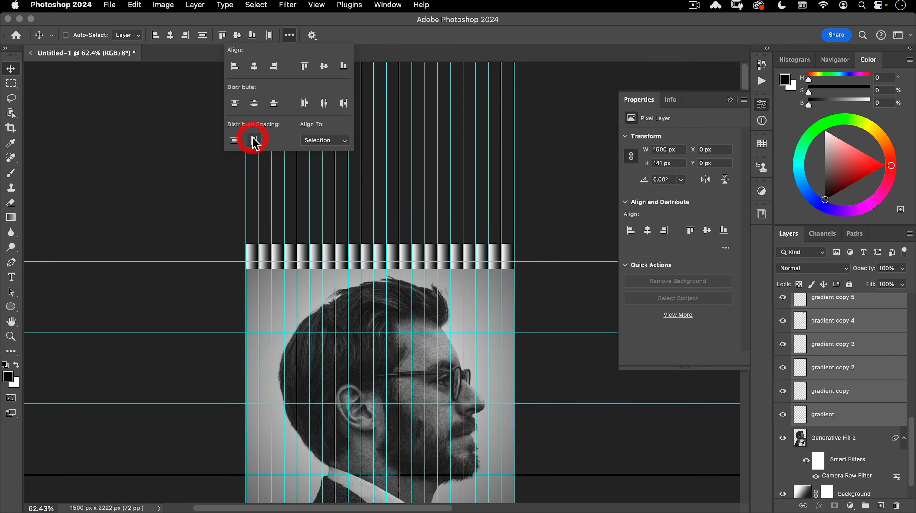
{"action": "left_click", "coordinate": [289, 36]}
Stretch the selected gradient strips downward with Free Transform to a height of about 2261 px, covering the whole canvas
{"action": "left_click_drag", "start_coordinate": [389, 297], "coordinate": [422, 251]}
{"action": "key", "text": "space"}
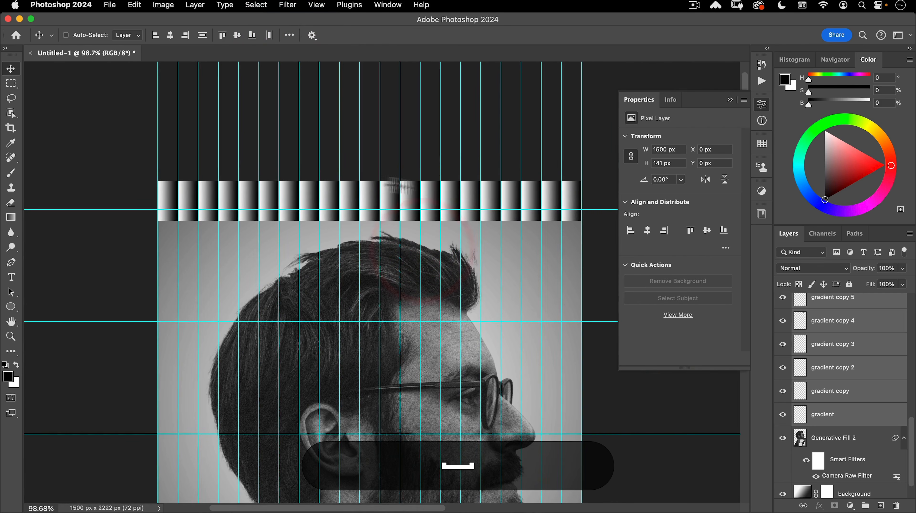
{"action": "scroll", "coordinate": [491, 164], "scroll_direction": "down", "scroll_amount": 4}
{"action": "left_click", "coordinate": [495, 146]}
{"action": "key", "text": "super+t"}
{"action": "key", "text": "shift"}
{"action": "left_click_drag", "start_coordinate": [358, 164], "coordinate": [364, 352]}
{"action": "key", "text": "space"}
{"action": "left_click_drag", "start_coordinate": [364, 351], "coordinate": [419, 92]}
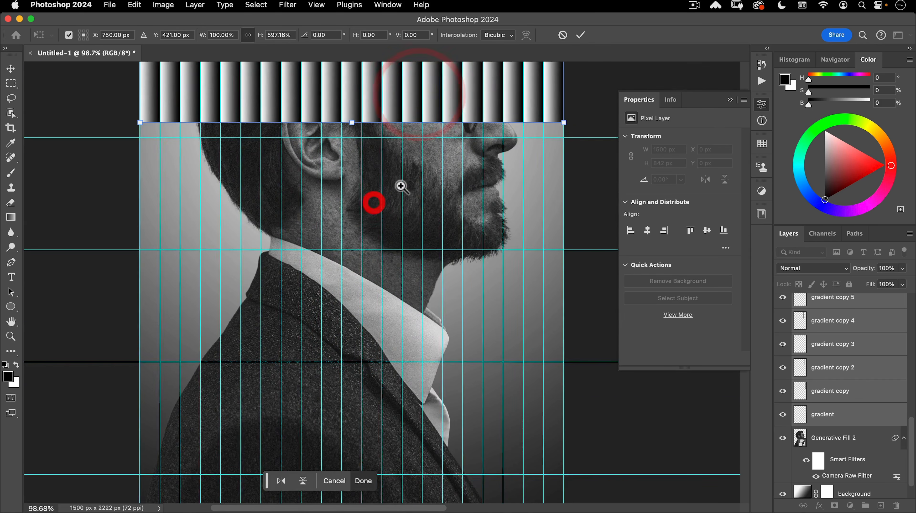
{"action": "left_click_drag", "start_coordinate": [401, 186], "coordinate": [364, 149]}
{"action": "key", "text": "shift"}
{"action": "left_click_drag", "start_coordinate": [372, 344], "coordinate": [370, 410]}
{"action": "scroll", "coordinate": [421, 356], "scroll_direction": "up", "scroll_amount": 5}
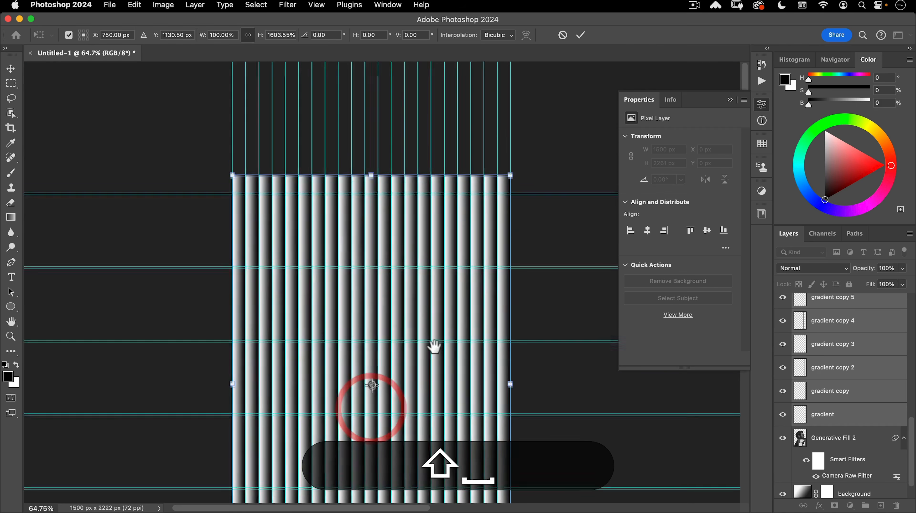
{"action": "left_click", "coordinate": [581, 35]}
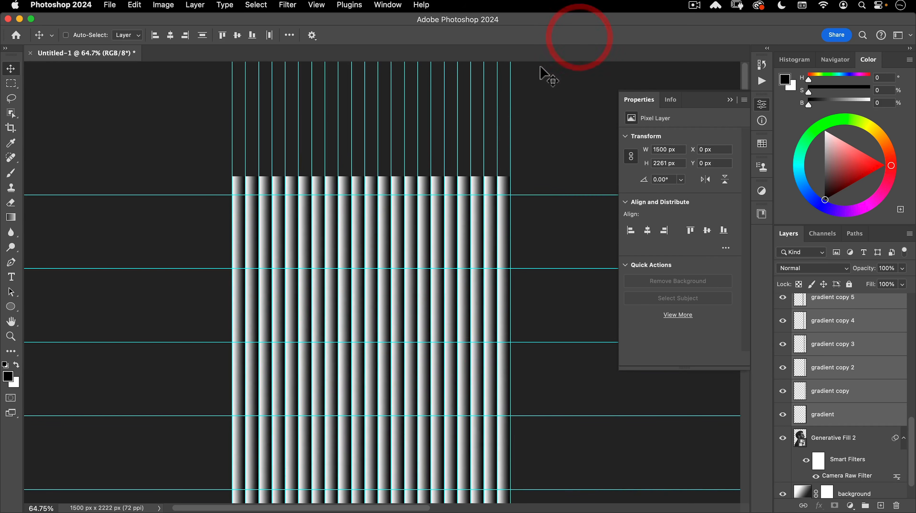
Merge all the gradient strip layers into one layer and rename it as gradient pattern
{"action": "left_click_drag", "start_coordinate": [533, 141], "coordinate": [514, 77]}
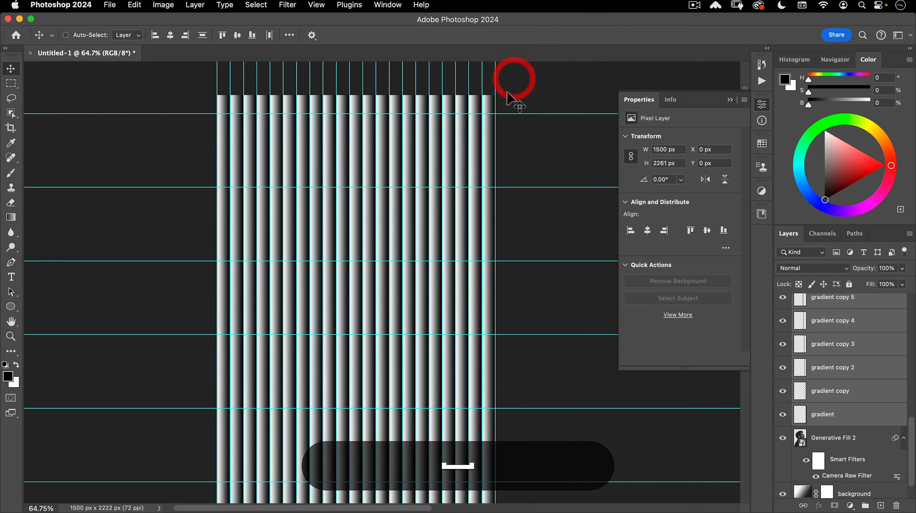
{"action": "scroll", "coordinate": [497, 94], "scroll_direction": "up", "scroll_amount": 5}
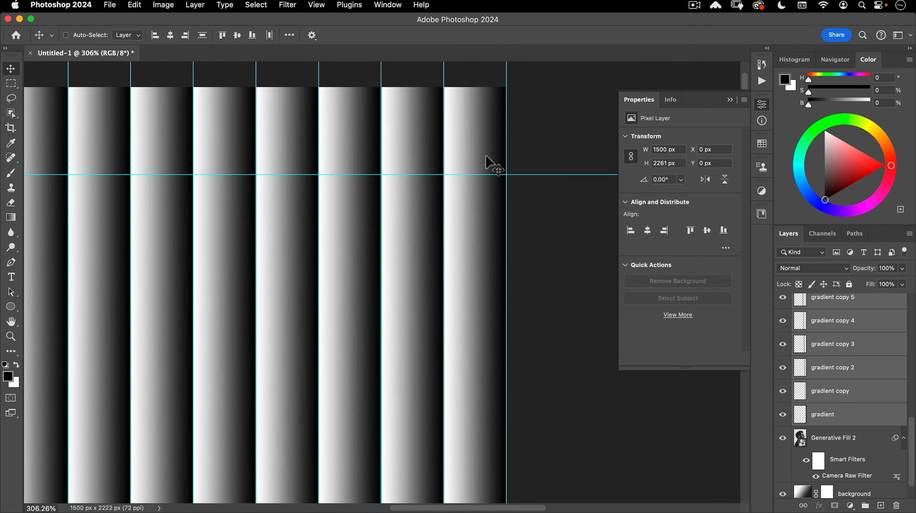
{"action": "scroll", "coordinate": [881, 359], "scroll_direction": "up", "scroll_amount": 10}
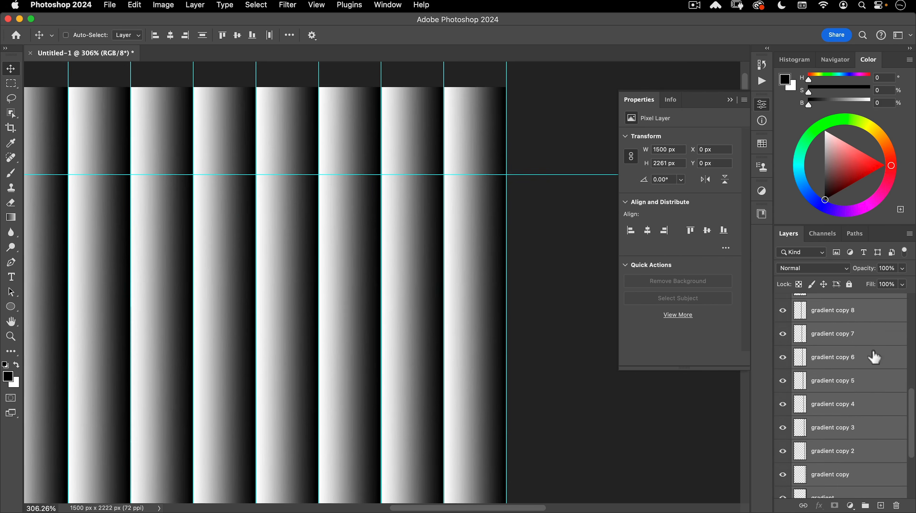
{"action": "scroll", "coordinate": [823, 338], "scroll_direction": "up", "scroll_amount": 1}
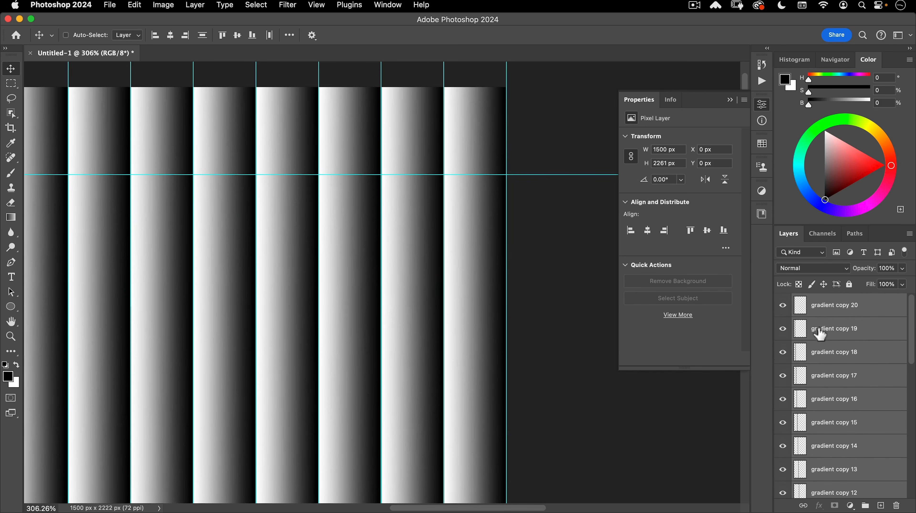
{"action": "key", "text": "super+e"}
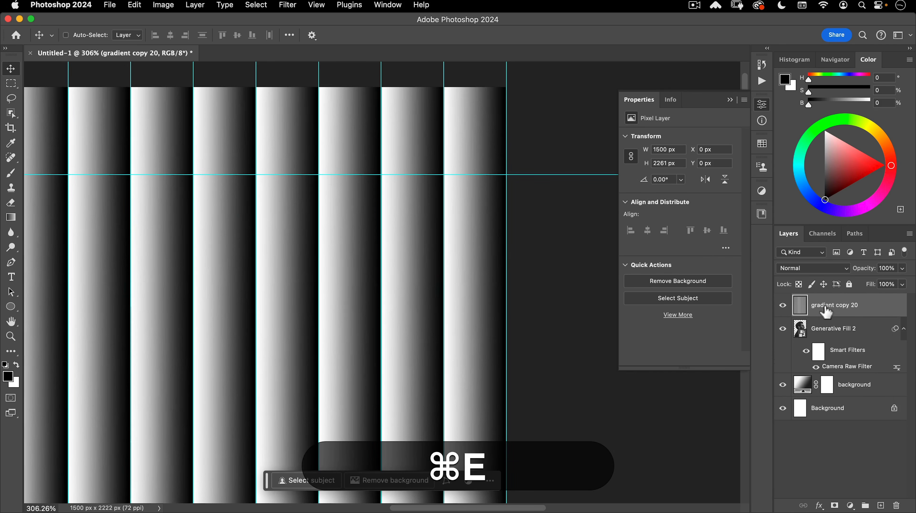
{"action": "double_click", "coordinate": [827, 312]}
{"action": "type", "text": "gradi"}
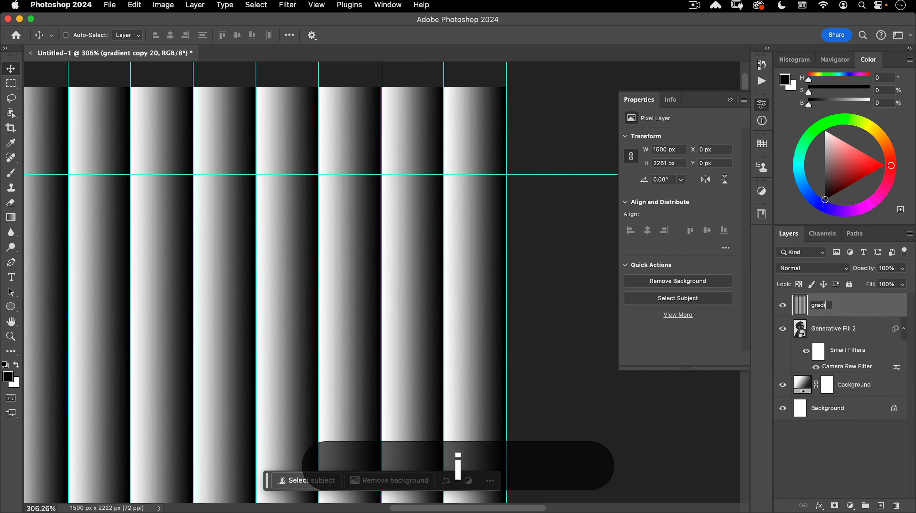
{"action": "key", "text": "Return"}
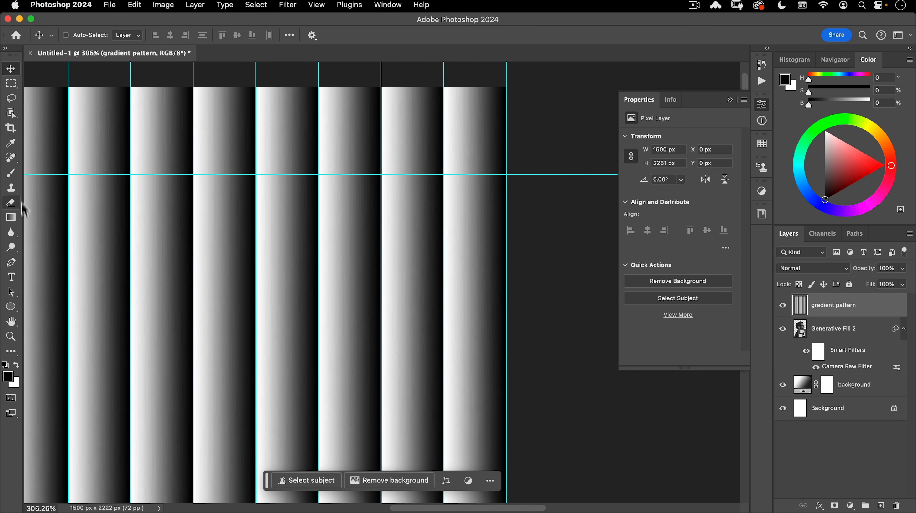
Set the Gradient tool to a reflected Classic foreground-to-transparent gradient with white as foreground color, and add a new layer above gradient pattern
{"action": "left_click", "coordinate": [14, 222]}
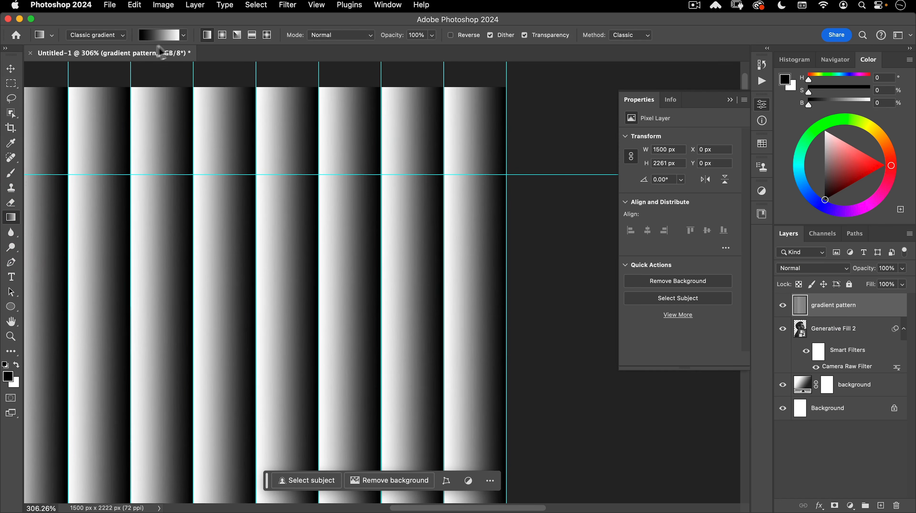
{"action": "left_click", "coordinate": [184, 36]}
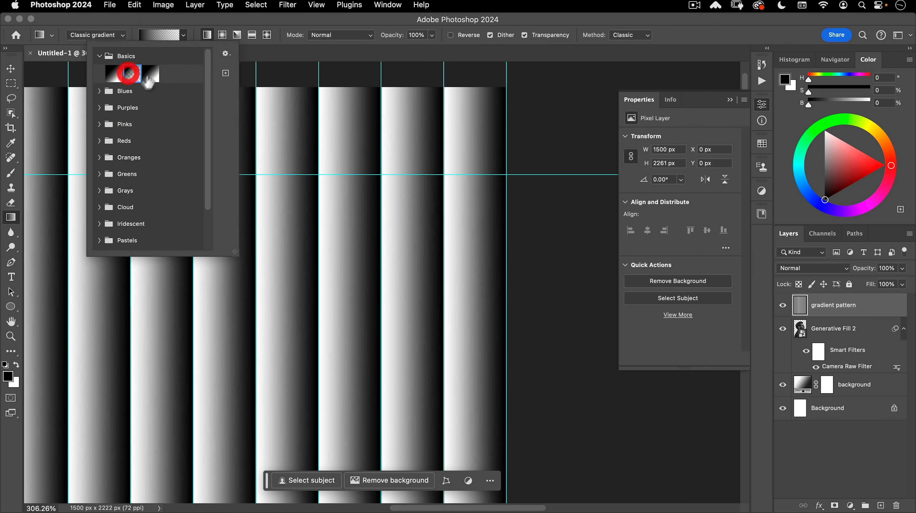
{"action": "left_click", "coordinate": [132, 75]}
{"action": "key", "text": "d"}
{"action": "left_click", "coordinate": [155, 26]}
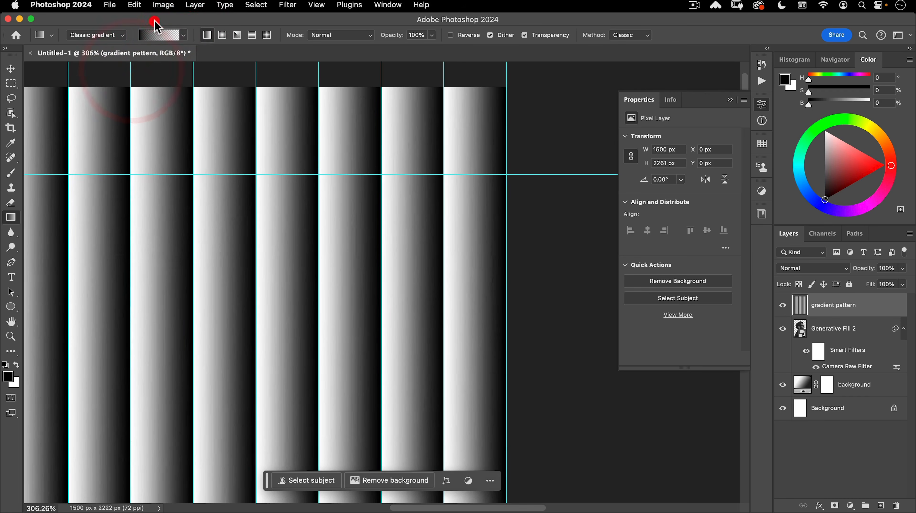
{"action": "left_click", "coordinate": [253, 35]}
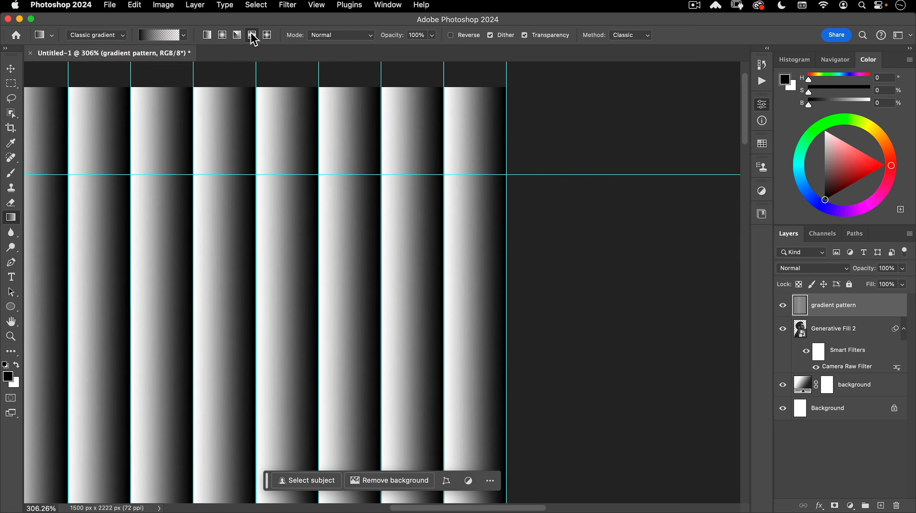
{"action": "key", "text": "x"}
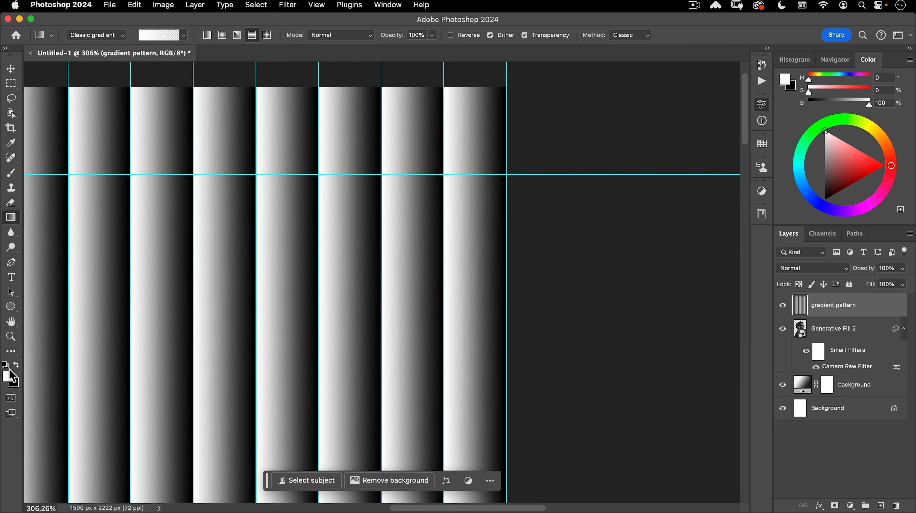
{"action": "left_click", "coordinate": [881, 507]}
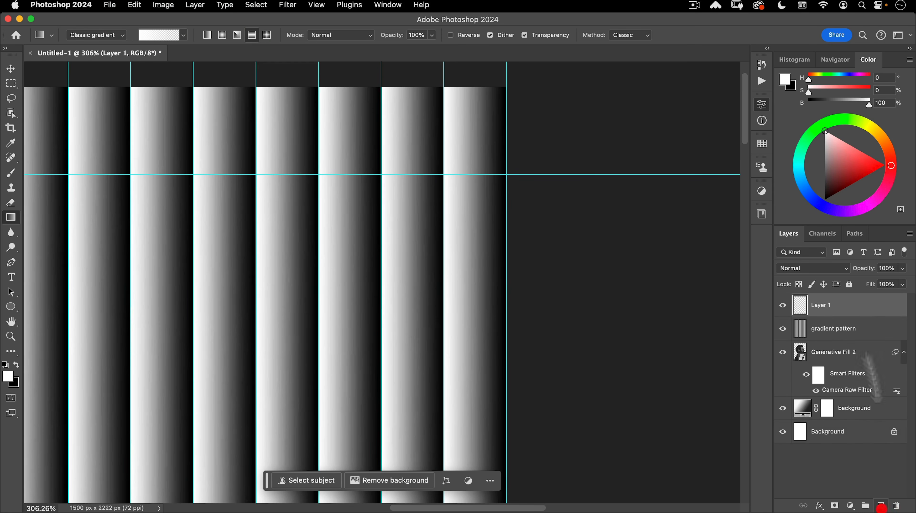
Rename the new layer as glass highlight and draw a narrow horizontal white reflected gradient near the outer edge of the rightmost strip
{"action": "double_click", "coordinate": [823, 305]}
{"action": "type", "text": "glass highlight"}
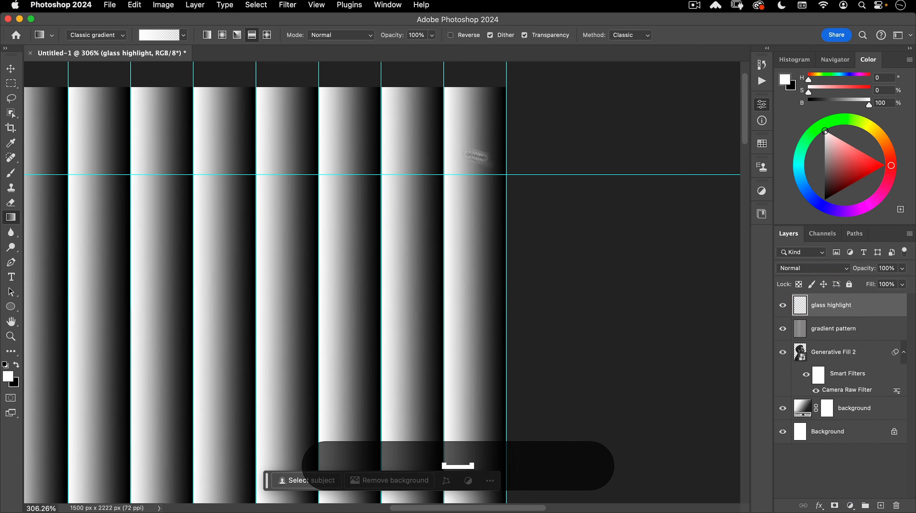
{"action": "left_click", "coordinate": [572, 136], "text": "super"}
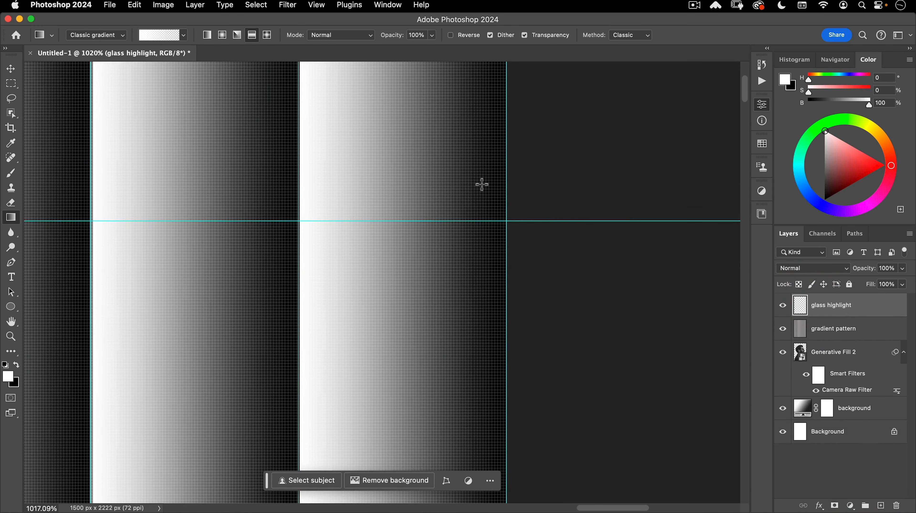
{"action": "key", "text": "shift"}
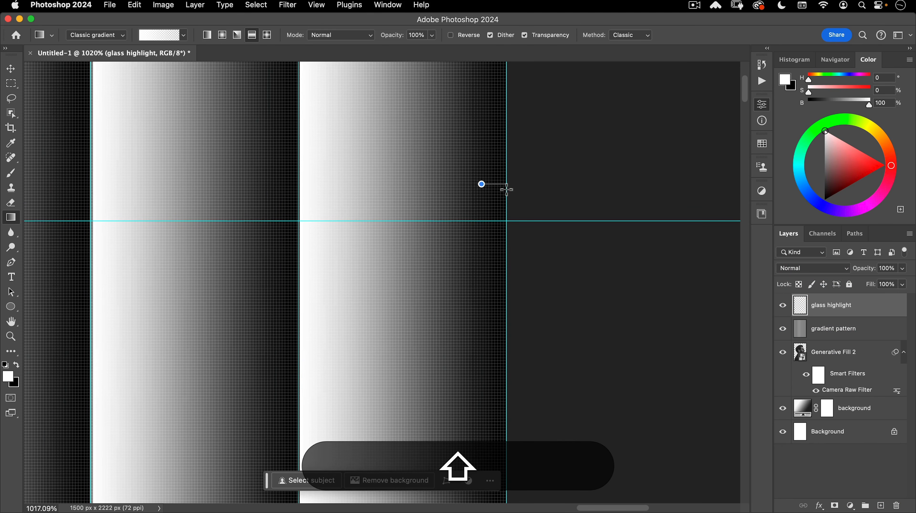
{"action": "left_click_drag", "start_coordinate": [506, 189], "coordinate": [505, 189]}
{"action": "key", "text": "shift+v"}
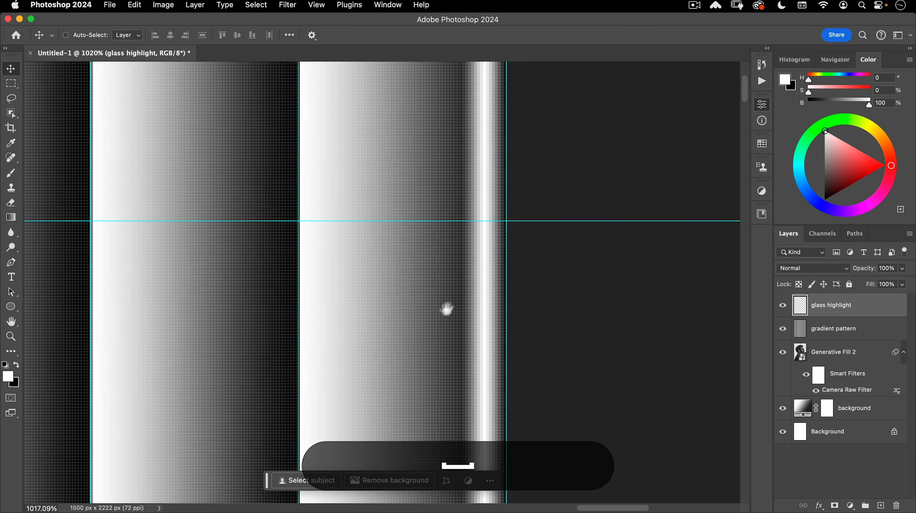
Shift the glass highlight slightly left with Free Transform so its outer edge meets the canvas's right edge, at X 1490 px
{"action": "scroll", "coordinate": [457, 306], "scroll_direction": "down", "scroll_amount": 3}
{"action": "left_click", "coordinate": [451, 310]}
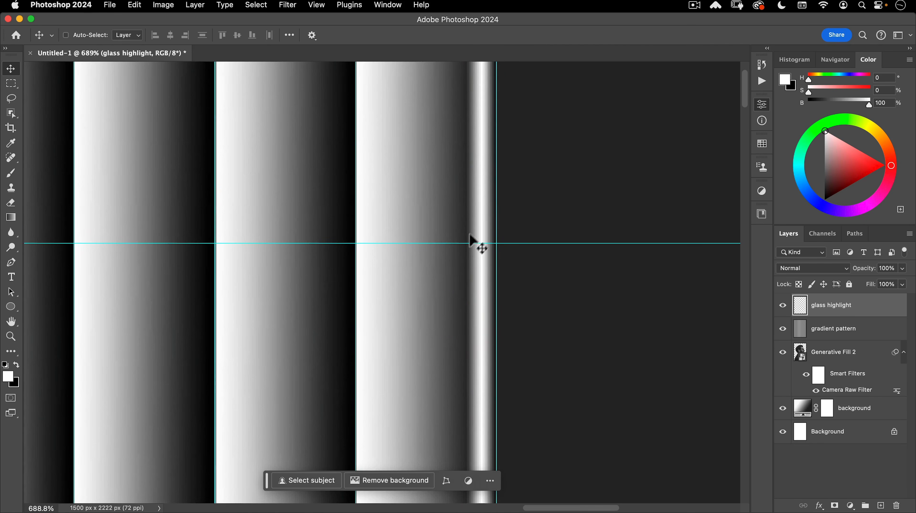
{"action": "key", "text": "super+t"}
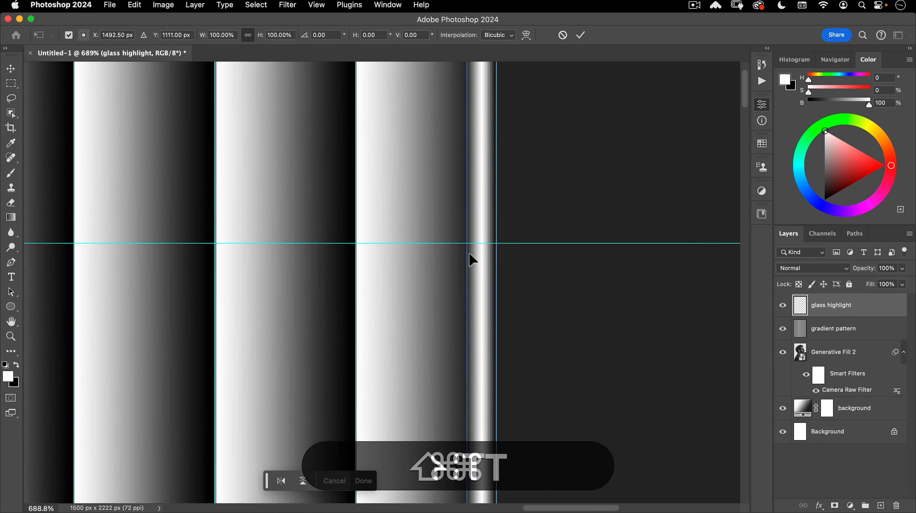
{"action": "left_click_drag", "start_coordinate": [465, 253], "coordinate": [454, 252]}
{"action": "double_click", "coordinate": [469, 260]}
{"action": "left_click_drag", "start_coordinate": [460, 340], "coordinate": [509, 288]}
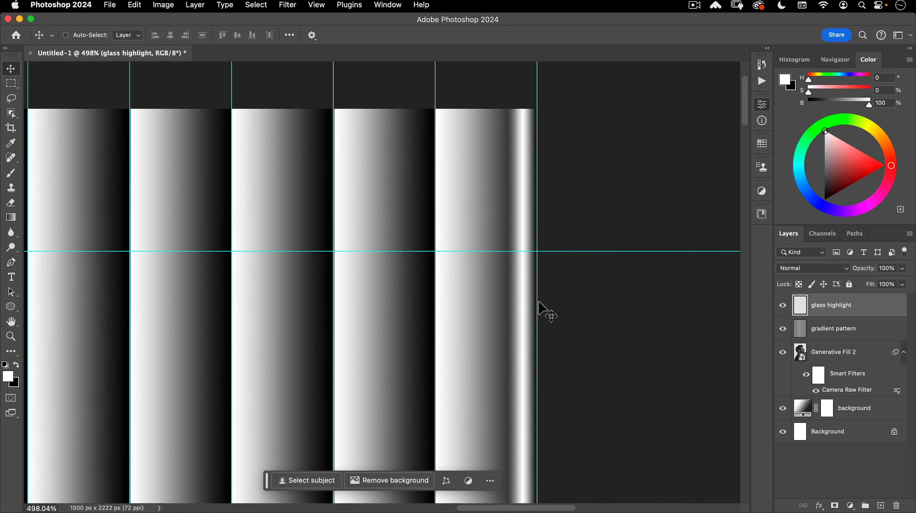
Move the glass highlight one strip to the left with Free Transform, to X 1419 px, ending on the adjacent guide
{"action": "key", "text": "super+t"}
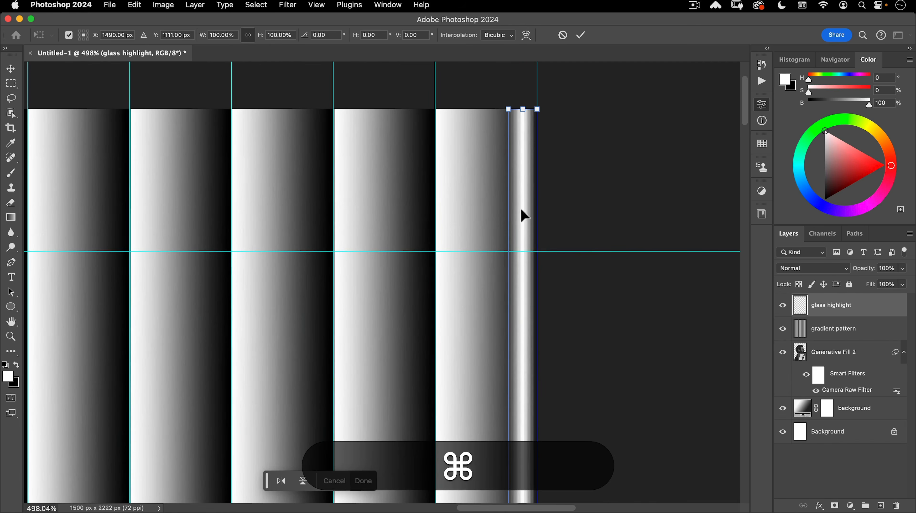
{"action": "left_click_drag", "start_coordinate": [525, 217], "coordinate": [422, 211]}
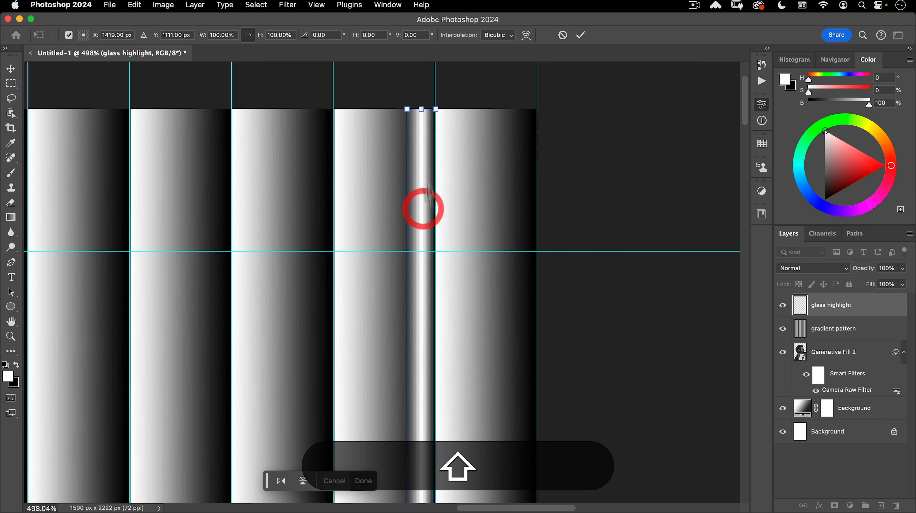
{"action": "left_click", "coordinate": [580, 35]}
Repeat the last transform with duplication to make 20 copies of the glass highlight, continuing across to the leftmost strip
{"action": "scroll", "coordinate": [441, 249], "scroll_direction": "down", "scroll_amount": 10}
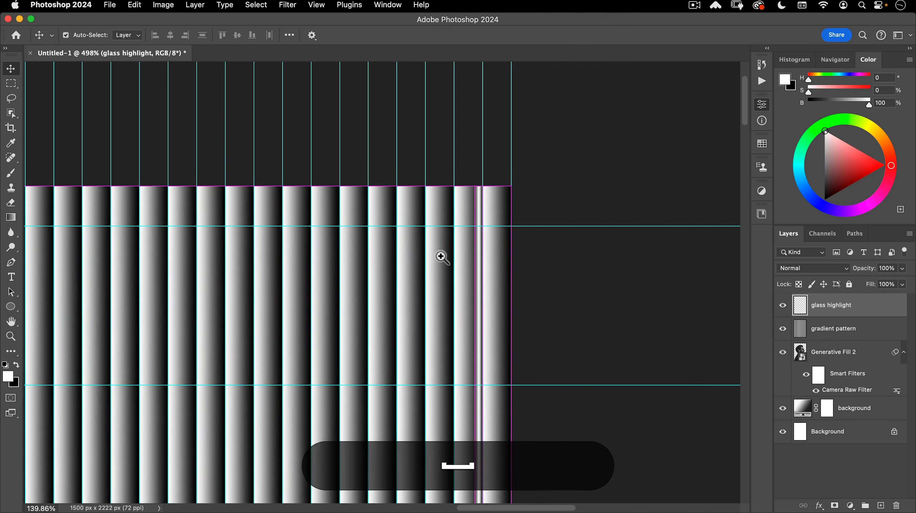
{"action": "left_click", "coordinate": [442, 257]}
{"action": "key", "text": "alt+shift"}
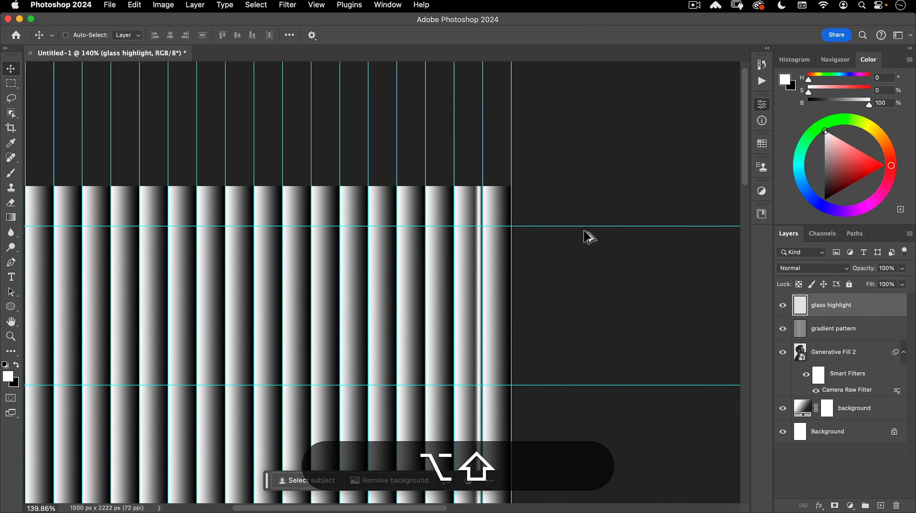
{"action": "key", "text": "super"}
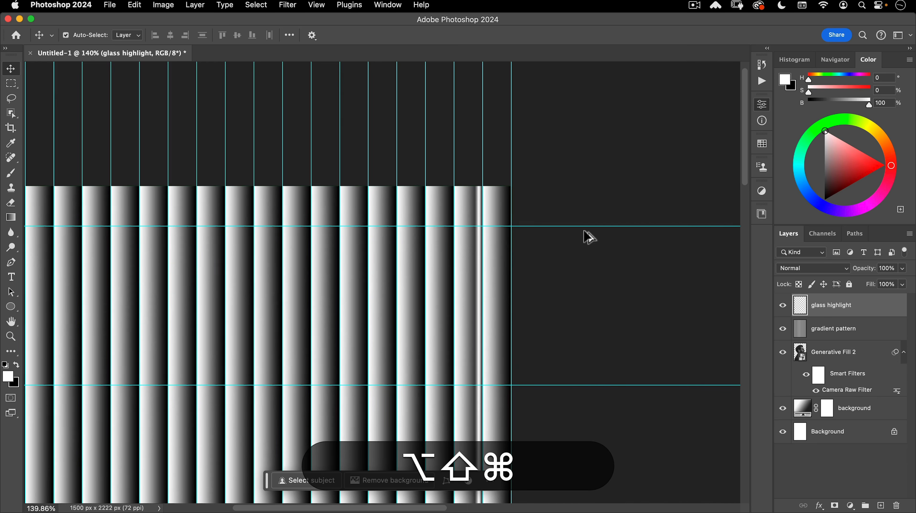
{"action": "key", "text": "alt+shift+super+t"}
{"action": "key", "text": "alt+shift+super+t"}
{"action": "key", "text": "alt+shift+super+t"}
{"action": "key", "text": "alt+shift+super+t"}
{"action": "key", "text": "alt+shift+super+t"}
{"action": "key", "text": "alt+shift+super+t"}
{"action": "key", "text": "alt+shift+super+t"}
{"action": "key", "text": "alt+shift+super+t"}
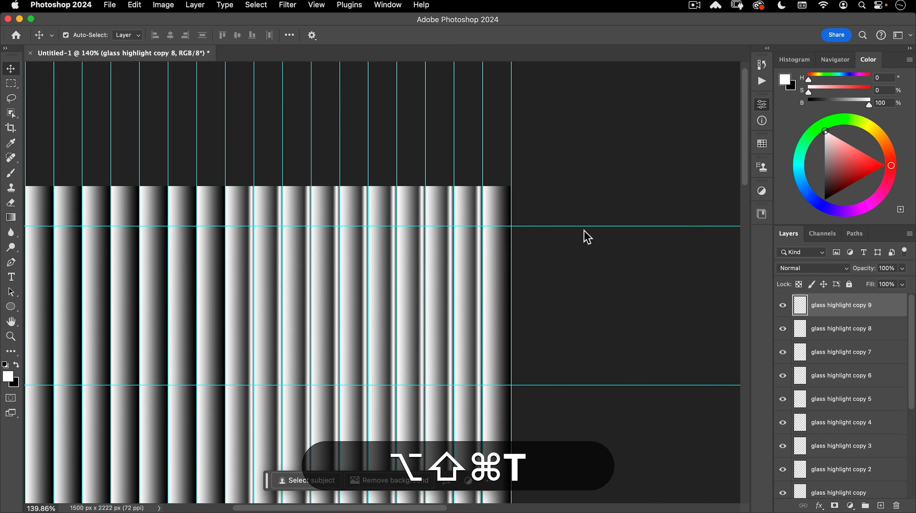
{"action": "key", "text": "alt+shift+super+t"}
{"action": "key", "text": "alt+shift+super+t"}
{"action": "key", "text": "alt+shift+super+t"}
{"action": "key", "text": "alt+shift+super+t"}
{"action": "key", "text": "alt+shift+super+t"}
{"action": "key", "text": "alt+shift+super+t"}
{"action": "key", "text": "alt+shift+super+t"}
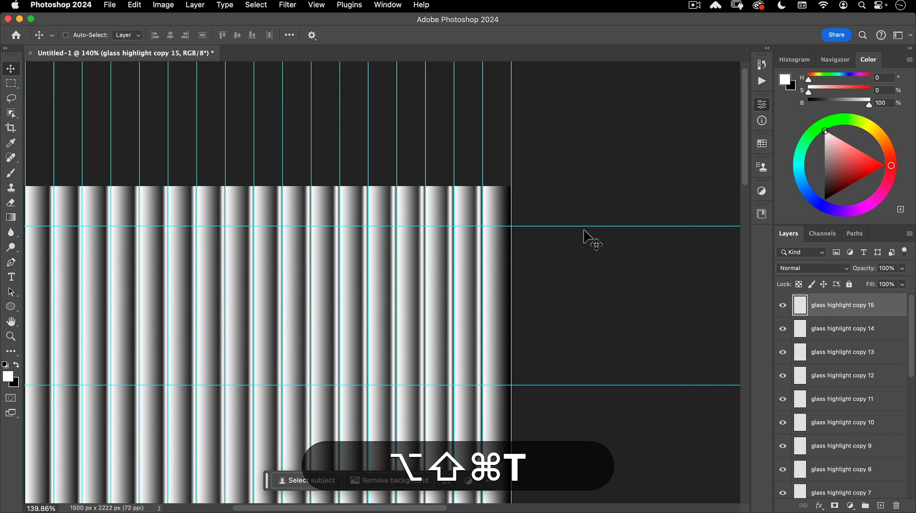
{"action": "key", "text": "space"}
{"action": "left_click_drag", "start_coordinate": [257, 172], "coordinate": [411, 164]}
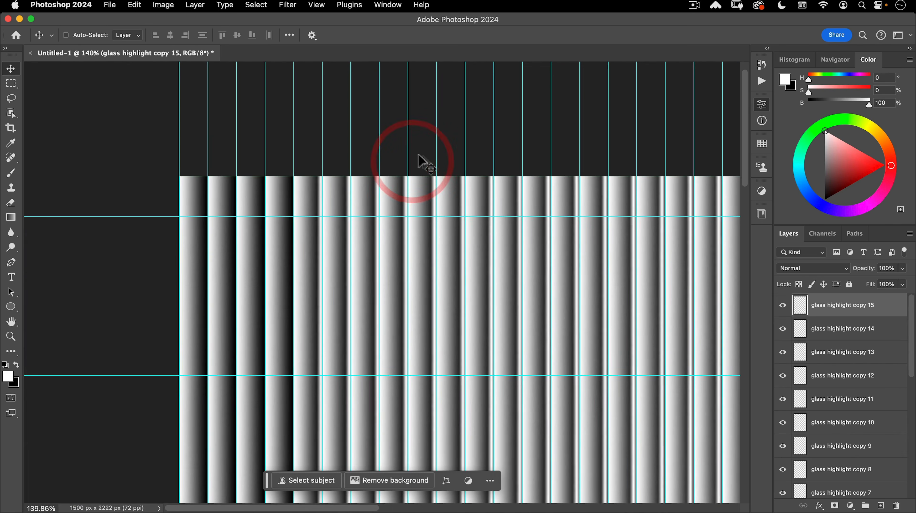
{"action": "key", "text": "alt+shift+super+t"}
{"action": "key", "text": "alt+shift+super+t"}
{"action": "key", "text": "alt+shift+super+t"}
{"action": "key", "text": "alt+shift+super+t"}
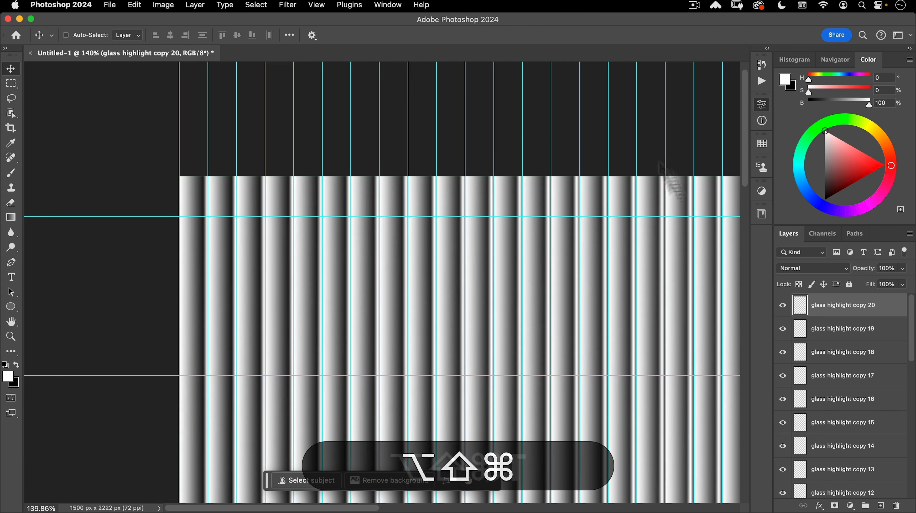
Select all the glass highlight layers and move them together one strip width to the right, so the rightmost strip gets a highlight
{"action": "scroll", "coordinate": [841, 399], "scroll_direction": "down", "scroll_amount": 10}
{"action": "scroll", "coordinate": [857, 440], "scroll_direction": "down", "scroll_amount": 5}
{"action": "left_click", "coordinate": [848, 450], "text": "shift"}
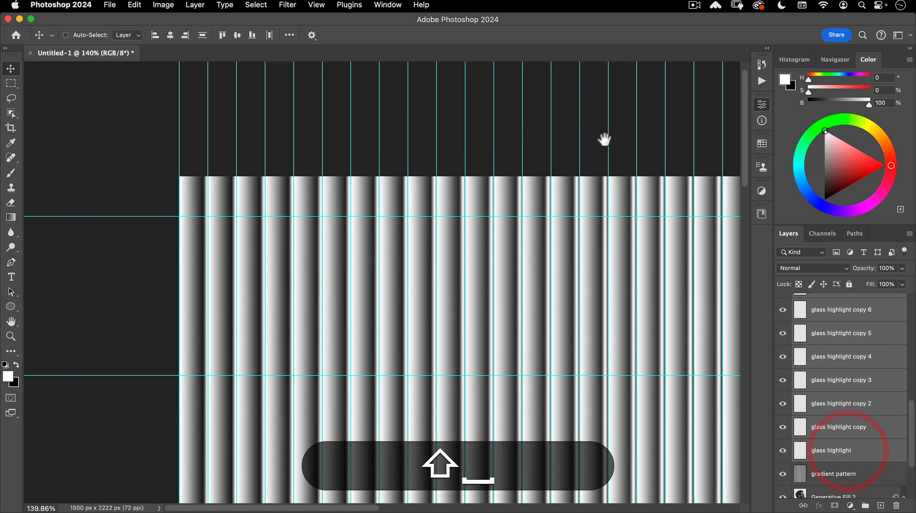
{"action": "left_click_drag", "start_coordinate": [605, 140], "coordinate": [409, 145]}
{"action": "left_click_drag", "start_coordinate": [577, 203], "coordinate": [640, 176]}
{"action": "left_click_drag", "start_coordinate": [504, 228], "coordinate": [603, 225]}
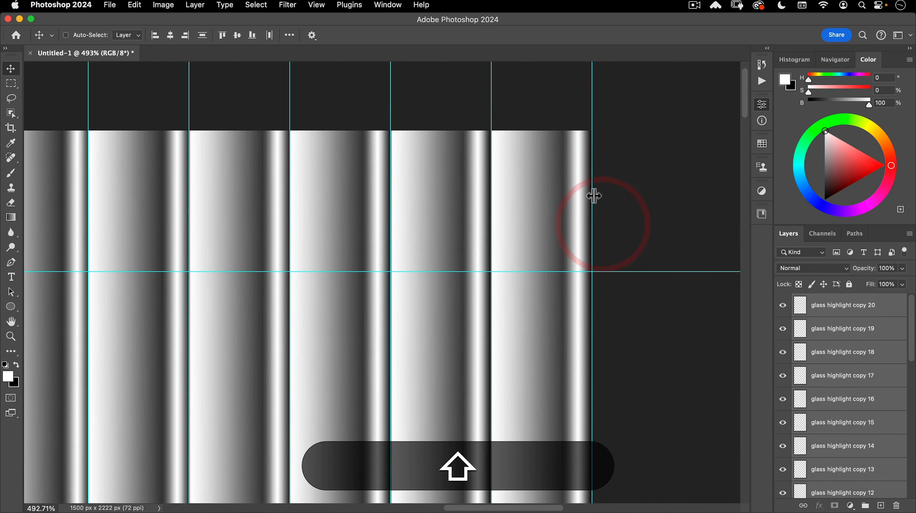
Select the leftmost highlight, glass highlight copy 20, and move it slightly left so it ends on the first strip's right guide
{"action": "left_click_drag", "start_coordinate": [248, 279], "coordinate": [716, 282]}
{"action": "left_click_drag", "start_coordinate": [359, 272], "coordinate": [675, 252]}
{"action": "left_click_drag", "start_coordinate": [378, 261], "coordinate": [613, 281]}
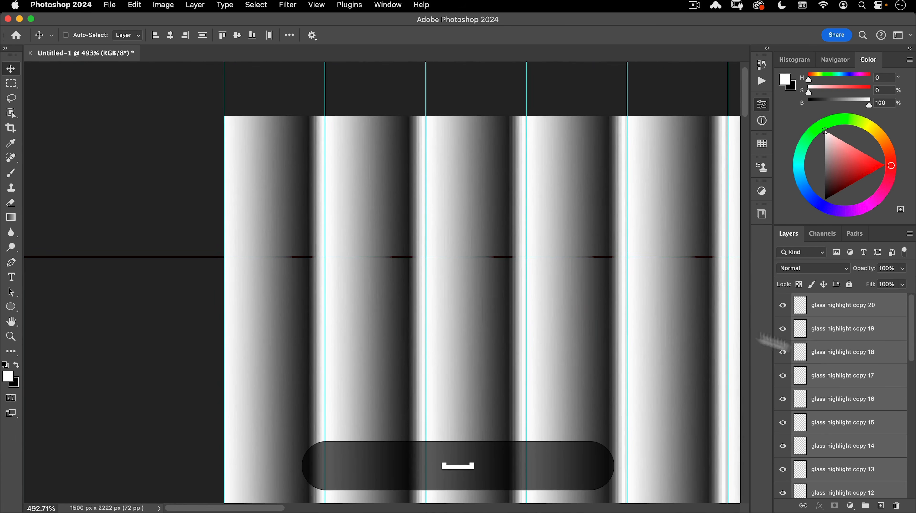
{"action": "key", "text": "super"}
{"action": "left_click", "coordinate": [319, 141], "text": "super"}
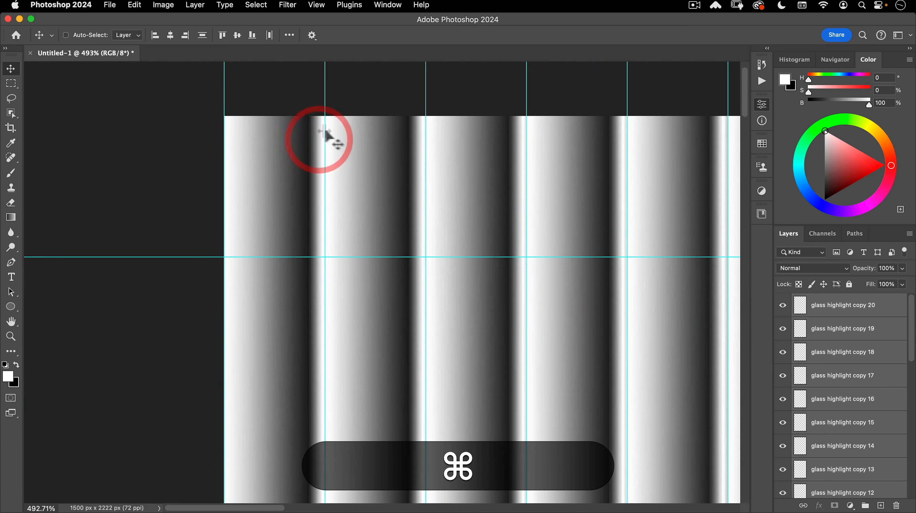
{"action": "left_click", "coordinate": [843, 329]}
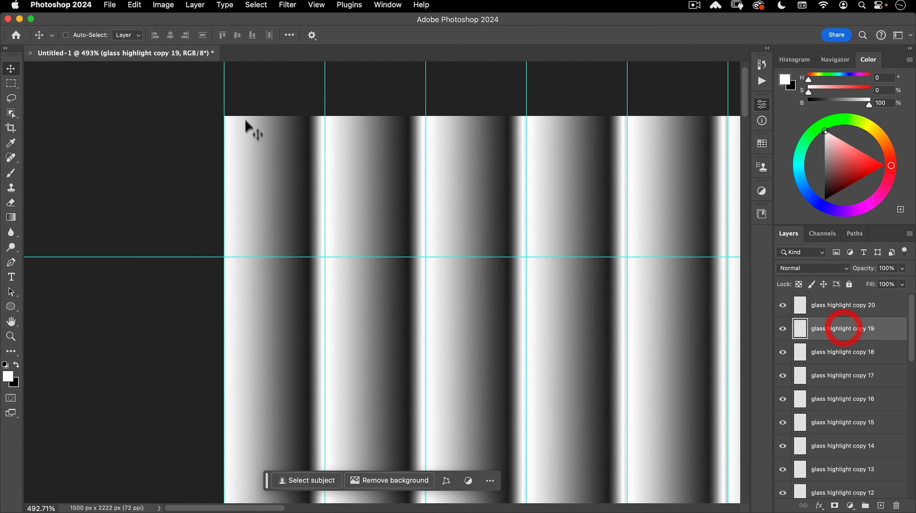
{"action": "left_click", "coordinate": [319, 139], "text": "super"}
{"action": "left_click_drag", "start_coordinate": [318, 161], "coordinate": [305, 165]}
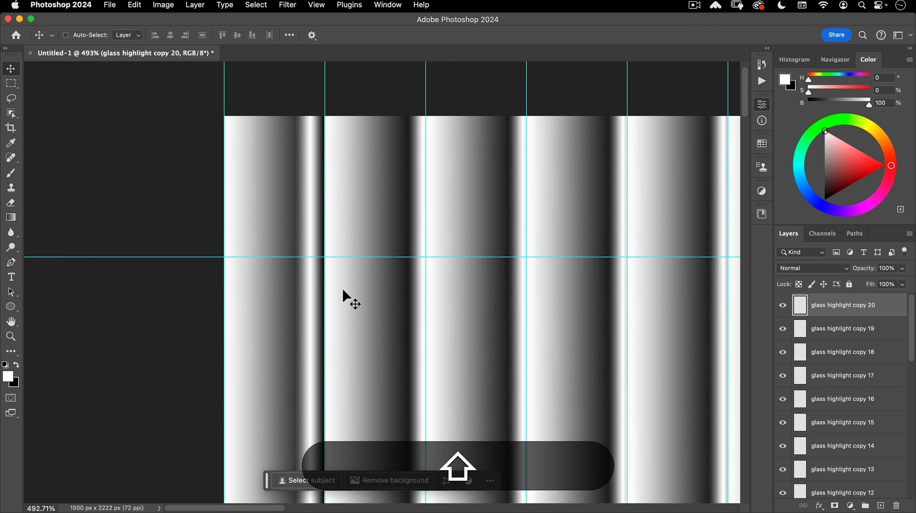
Select all the glass highlight layers, from copy 20 down to the original glass highlight
{"action": "scroll", "coordinate": [843, 364], "scroll_direction": "down", "scroll_amount": 10}
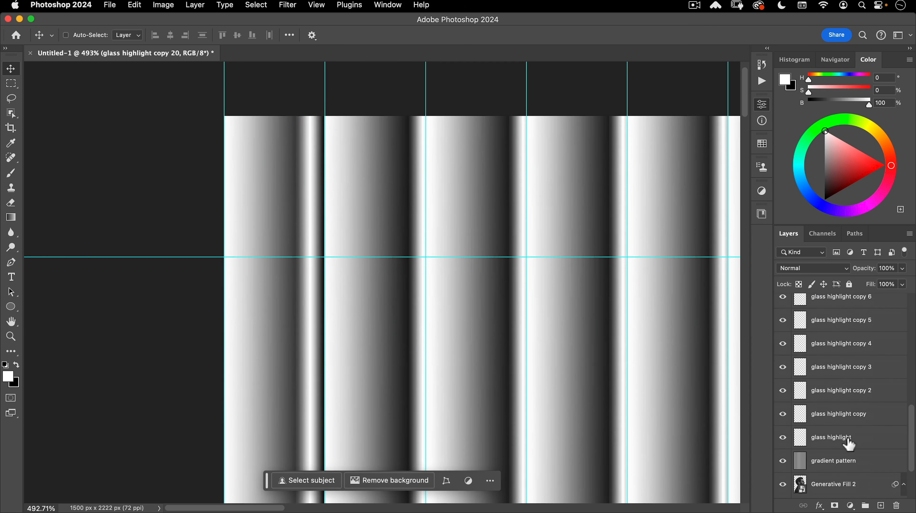
Select all glass highlight layers from copy 20 down to the original and distribute them horizontally
{"action": "left_click", "coordinate": [849, 437], "text": "shift"}
{"action": "left_click", "coordinate": [270, 35]}
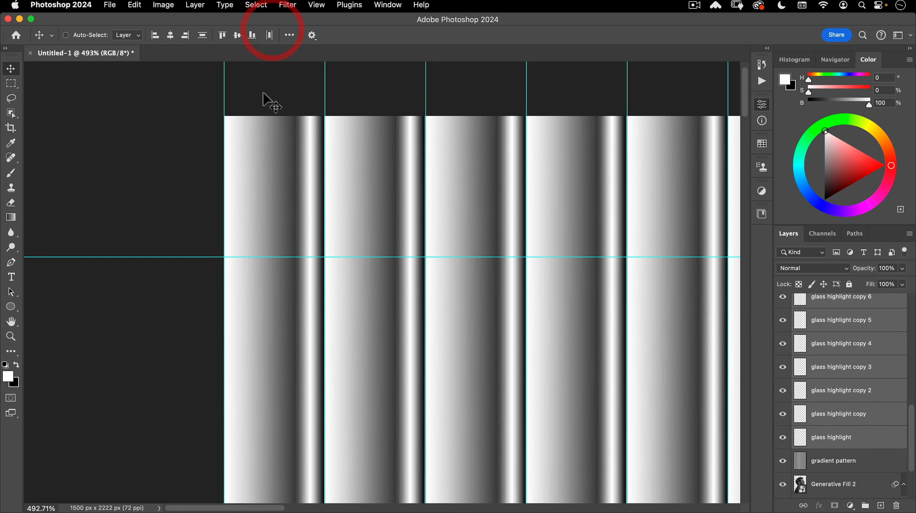
{"action": "key", "text": "super+0"}
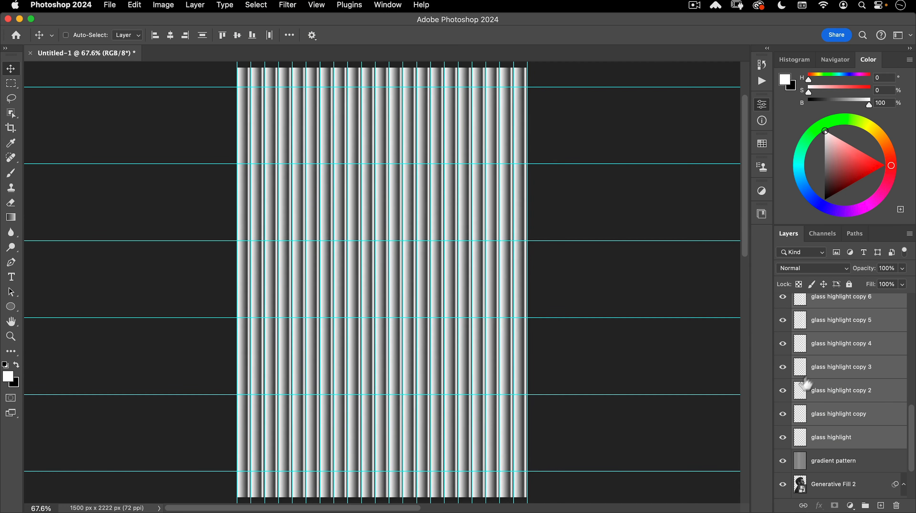
Merge the selected highlight layers into one layer and rename it "glass highlight"
{"action": "key", "text": "super+e"}
{"action": "double_click", "coordinate": [824, 310]}
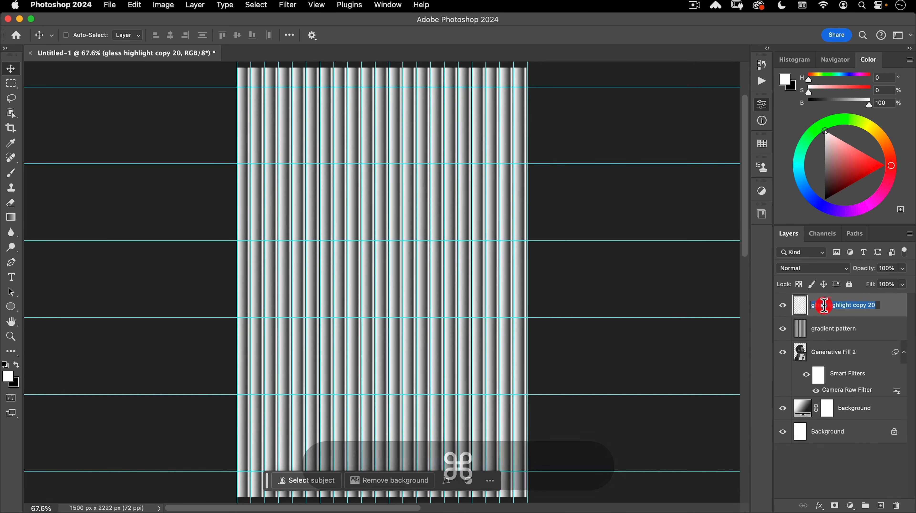
{"action": "type", "text": "glass"}
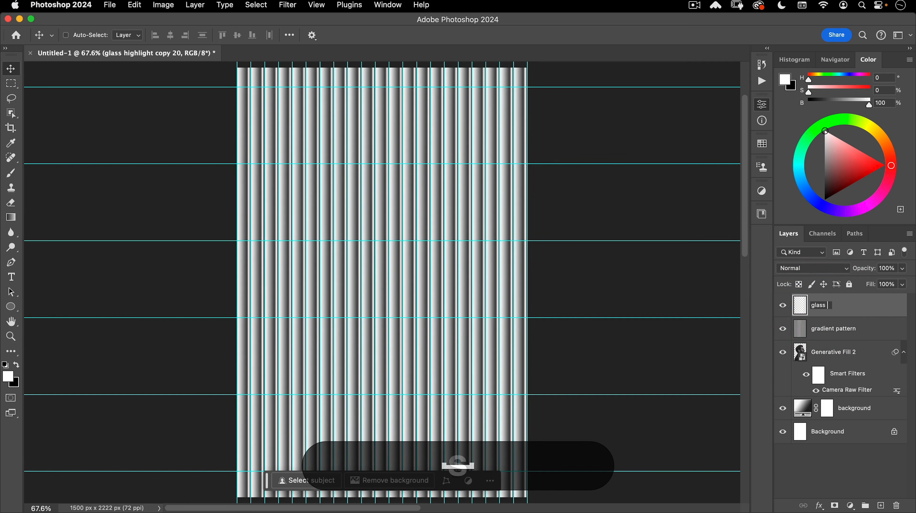
{"action": "type", "text": "ghlight"}
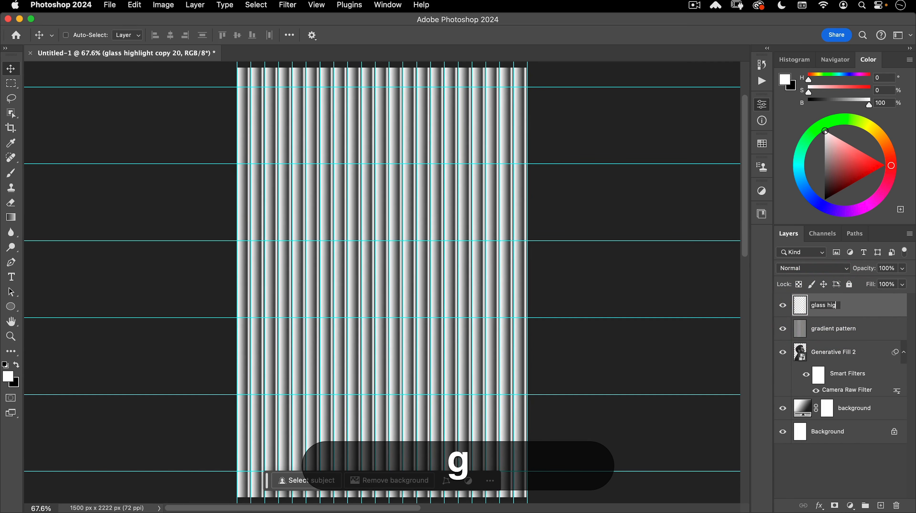
{"action": "key", "text": "Return"}
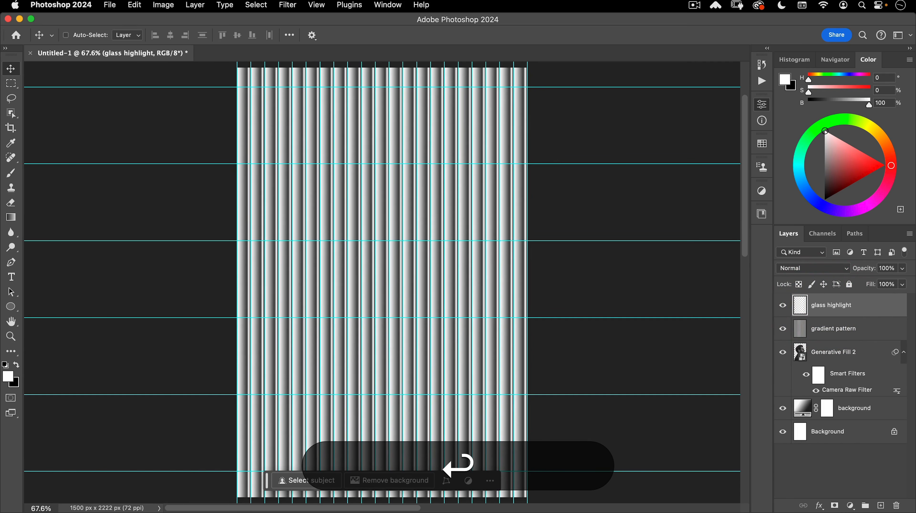
Hide the glass highlight layer and the canvas guides so only the gradient pattern shows
{"action": "left_click", "coordinate": [783, 306]}
{"action": "key", "text": "super+semicolon"}
{"action": "key", "text": "space"}
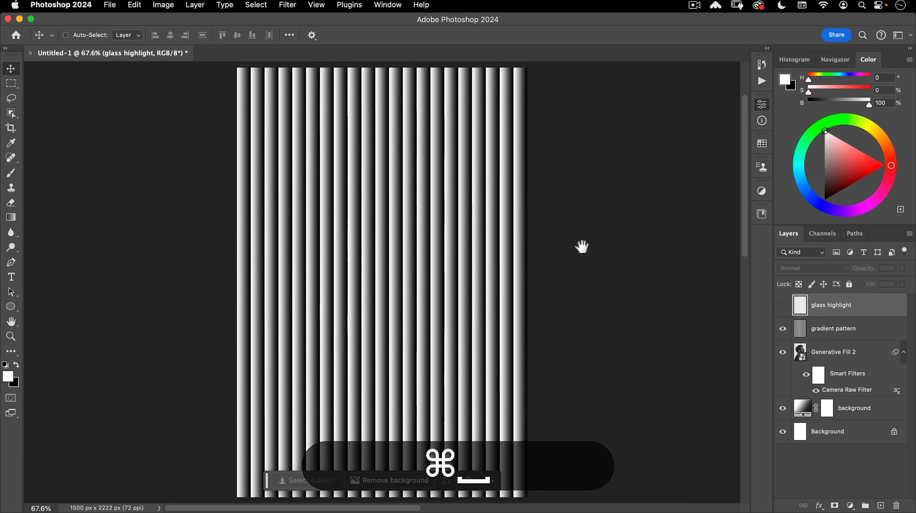
{"action": "left_click_drag", "start_coordinate": [583, 247], "coordinate": [583, 280]}
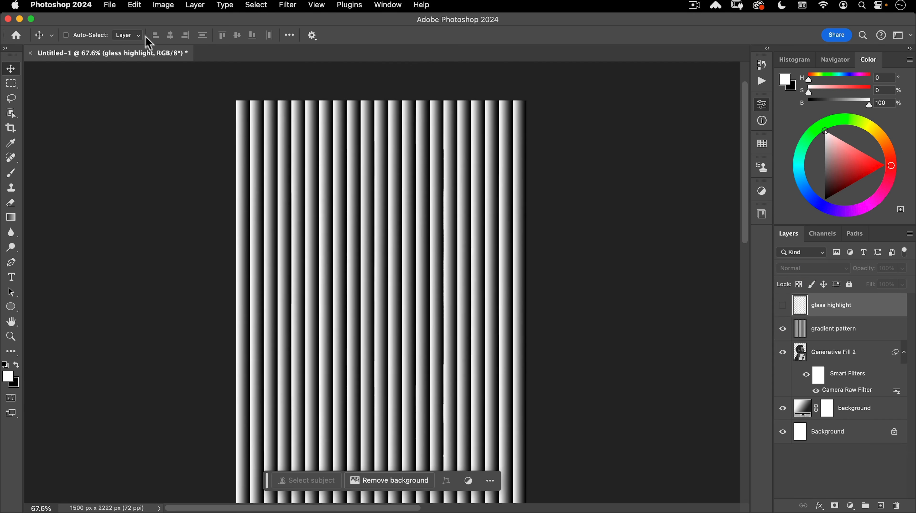
Save a flattened copy without layers as refraction-texture.psd in the Assets folder
{"action": "left_click", "coordinate": [110, 5]}
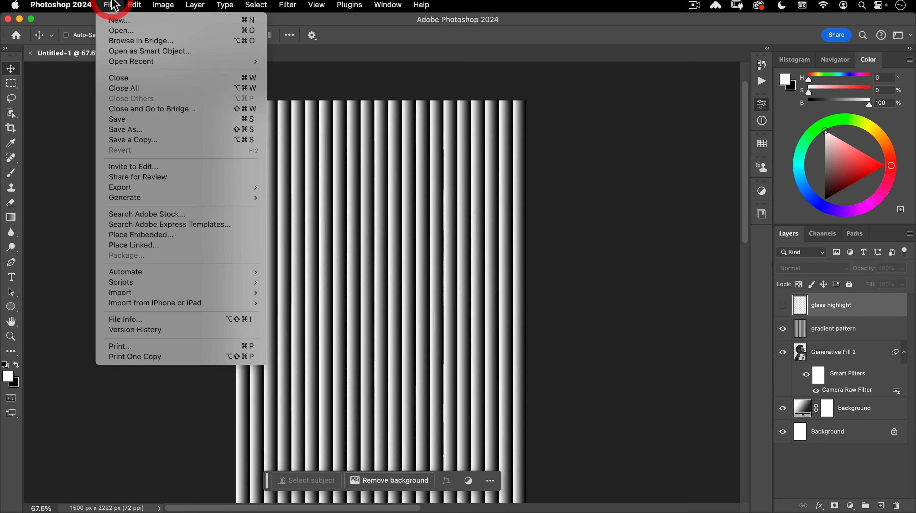
{"action": "left_click", "coordinate": [126, 137]}
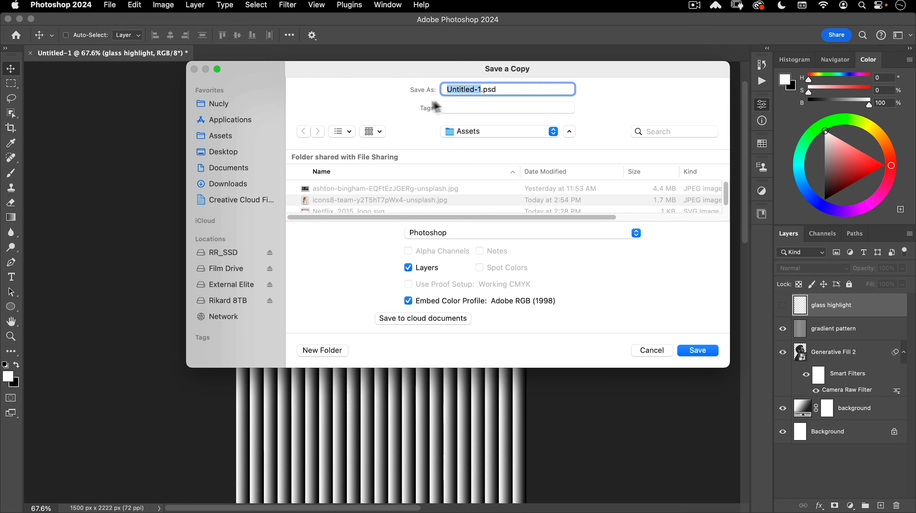
{"action": "type", "text": "refraction"}
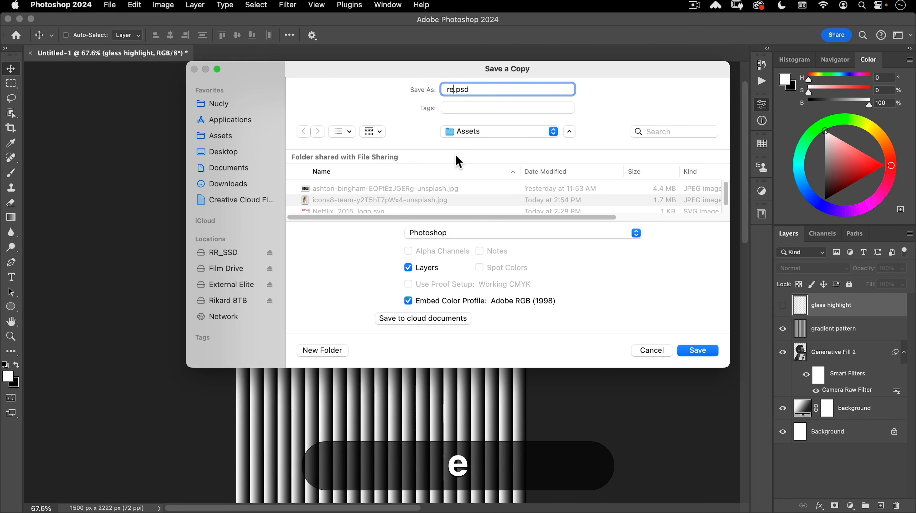
{"action": "type", "text": "-"}
{"action": "key", "text": "BackSpace"}
{"action": "type", "text": "-p"}
{"action": "key", "text": "BackSpace"}
{"action": "type", "text": "texture"}
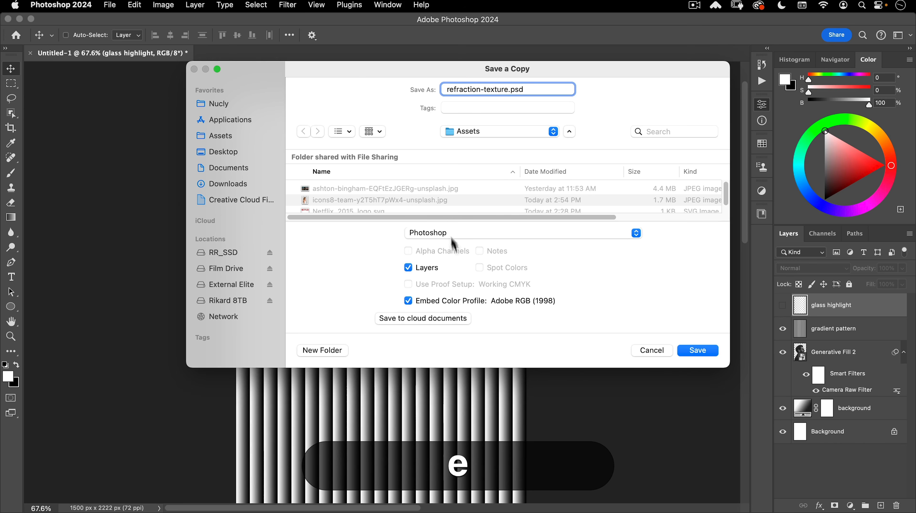
{"action": "left_click", "coordinate": [409, 269]}
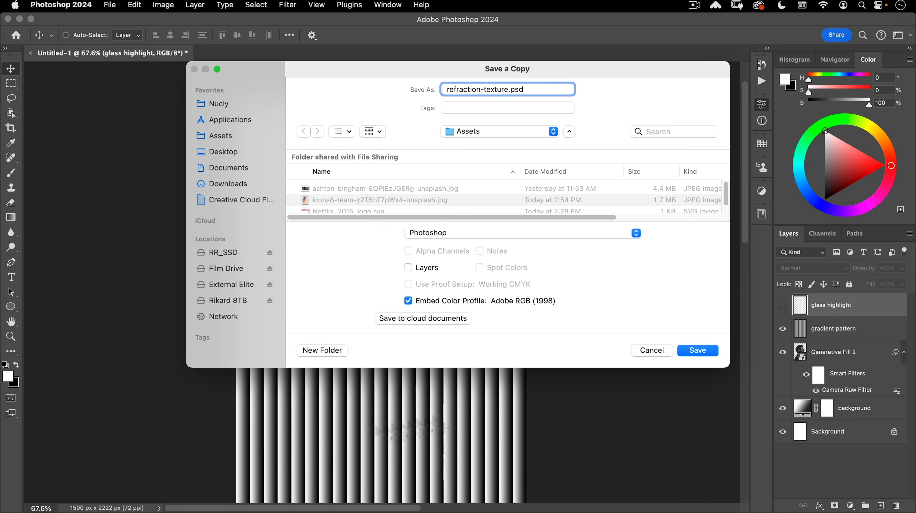
{"action": "left_click", "coordinate": [704, 350]}
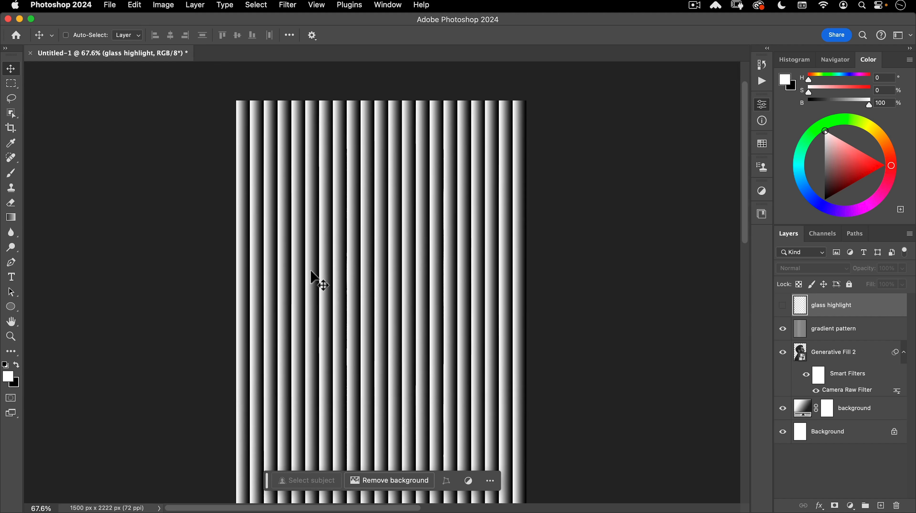
Show the glass highlight layer again and group it with the gradient pattern layer as "glass overlay"
{"action": "left_click", "coordinate": [783, 305]}
{"action": "left_click", "coordinate": [840, 329], "text": "shift"}
{"action": "key", "text": "super+shift+g"}
{"action": "double_click", "coordinate": [823, 302]}
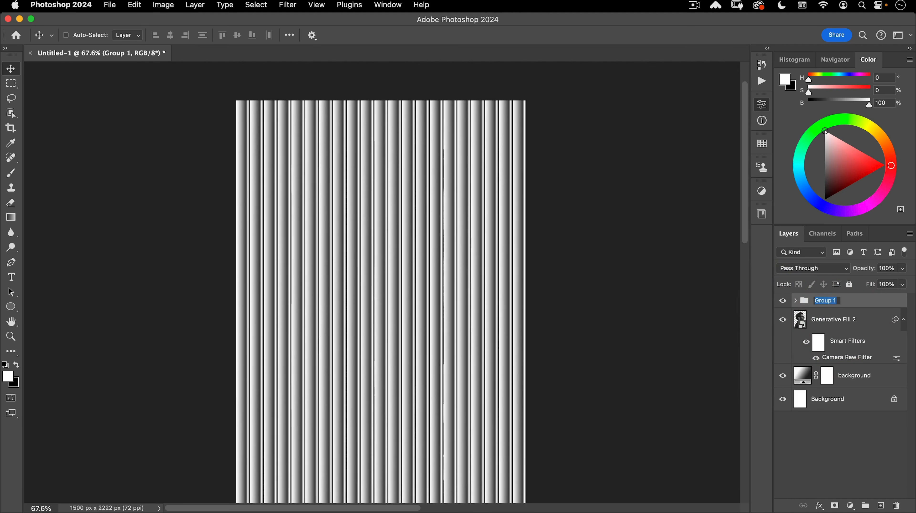
{"action": "type", "text": "gla"}
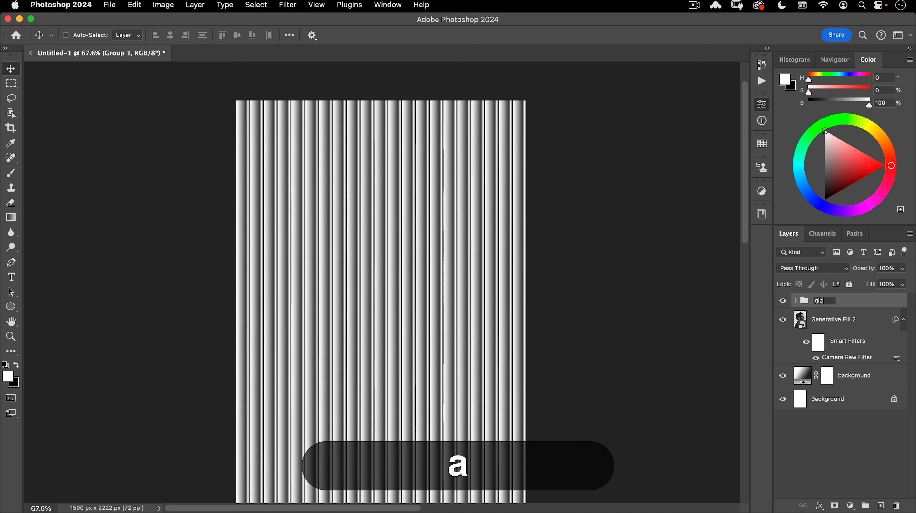
{"action": "type", "text": "ss overlay"}
{"action": "key", "text": "Return"}
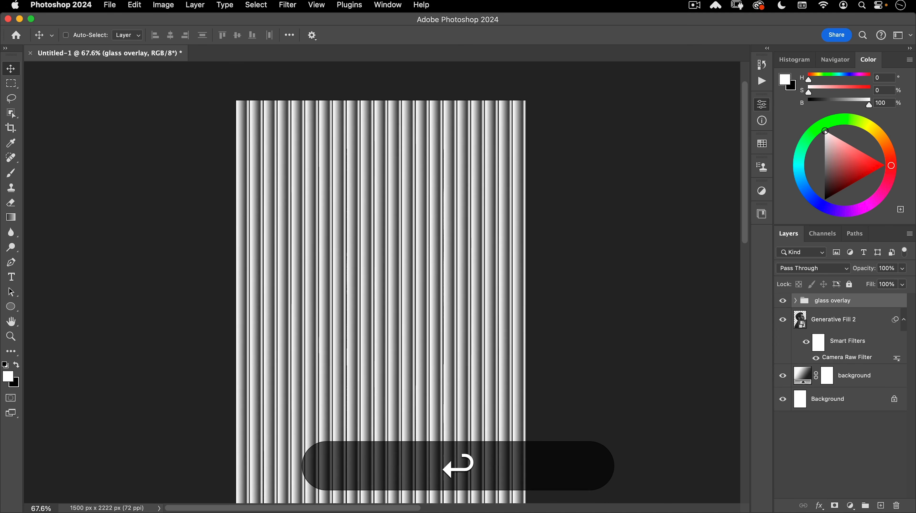
Hide the glass overlay group to uncover the whole portrait
{"action": "left_click", "coordinate": [782, 300]}
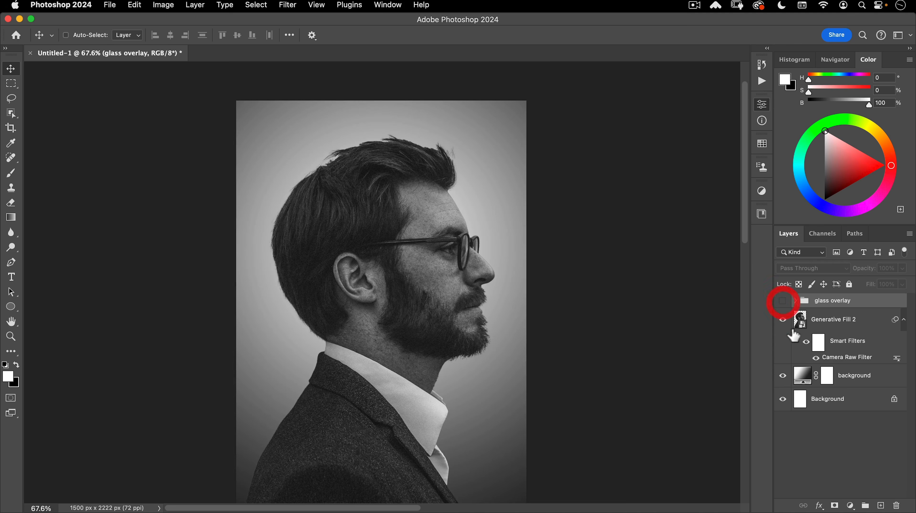
{"action": "key", "text": "super+space"}
{"action": "scroll", "coordinate": [468, 252], "scroll_direction": "down", "scroll_amount": 3}
{"action": "left_click_drag", "start_coordinate": [469, 258], "coordinate": [457, 266]}
{"action": "left_click", "coordinate": [457, 267]}
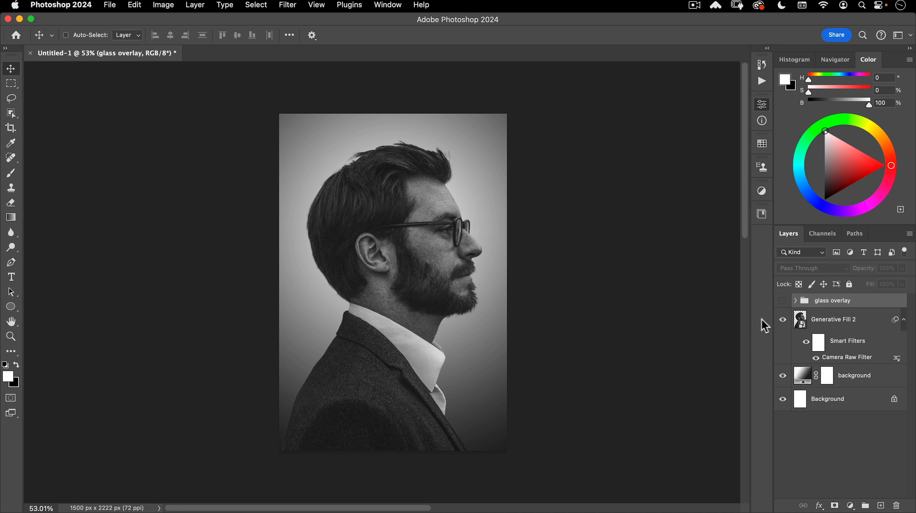
Add a layer named "glass filter" above Generative Fill 2 and stamp all visible layers into it
{"action": "left_click", "coordinate": [831, 319]}
{"action": "left_click", "coordinate": [881, 507]}
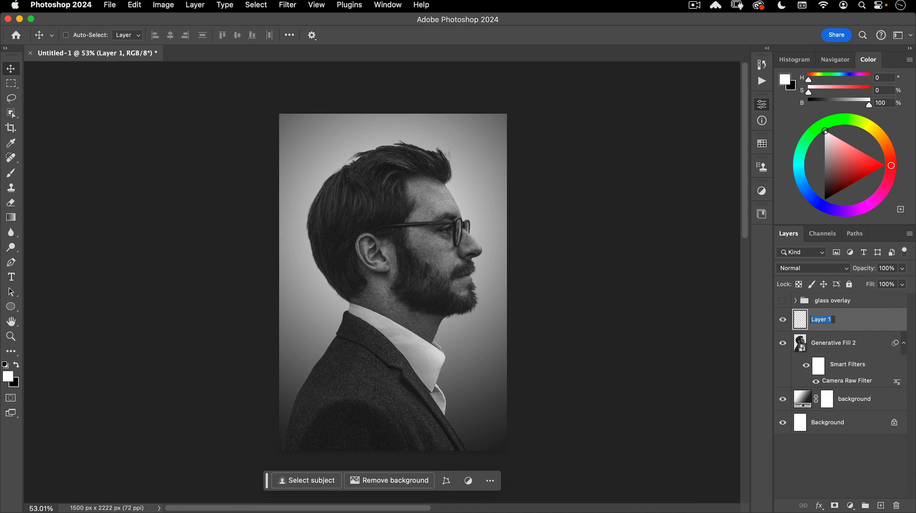
{"action": "type", "text": "glass filter"}
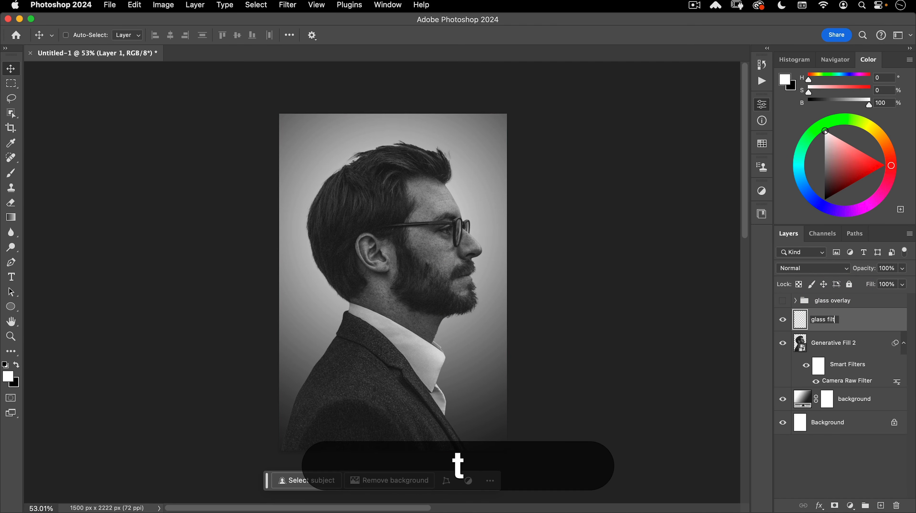
{"action": "key", "text": "Return"}
{"action": "key", "text": "shift+alt+super"}
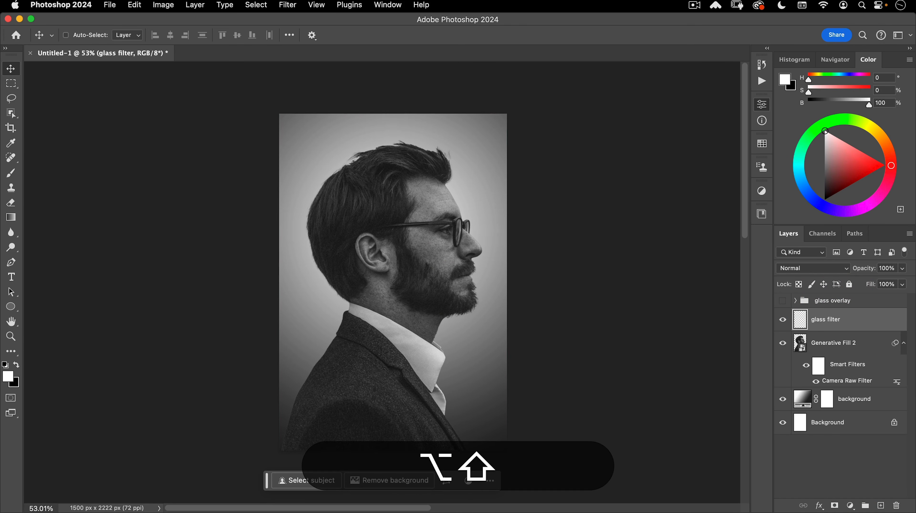
{"action": "key", "text": "shift+alt+super+e"}
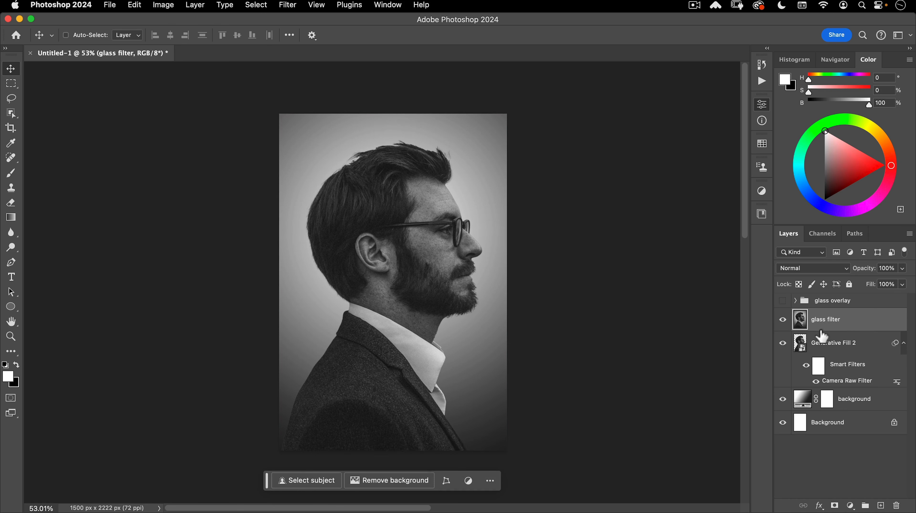
Convert the glass filter layer to a smart object and choose the Glass distortion for it in the Filter Gallery
{"action": "right_click", "coordinate": [885, 322]}
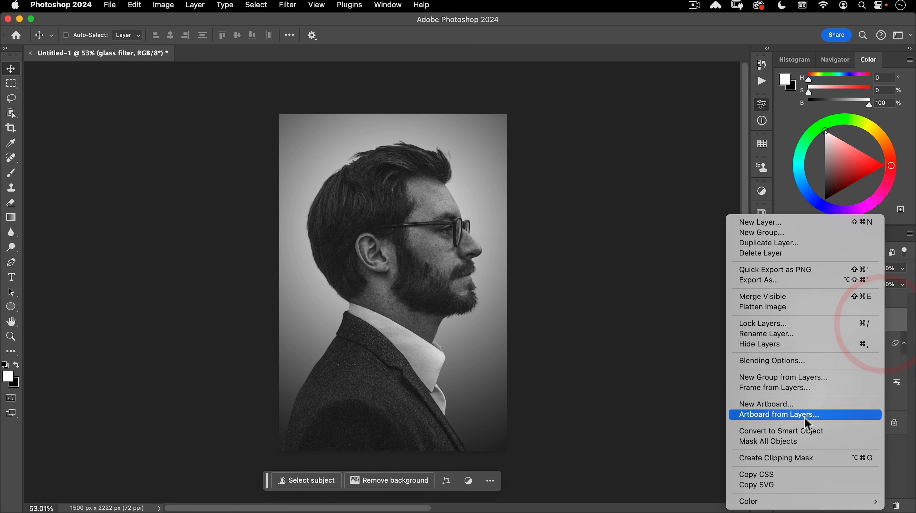
{"action": "left_click", "coordinate": [787, 431]}
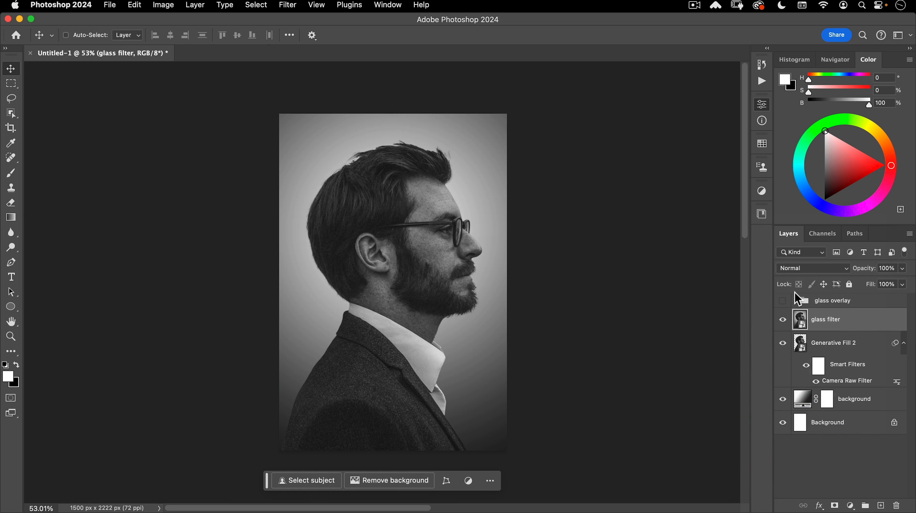
{"action": "left_click", "coordinate": [287, 4]}
{"action": "left_click", "coordinate": [292, 69]}
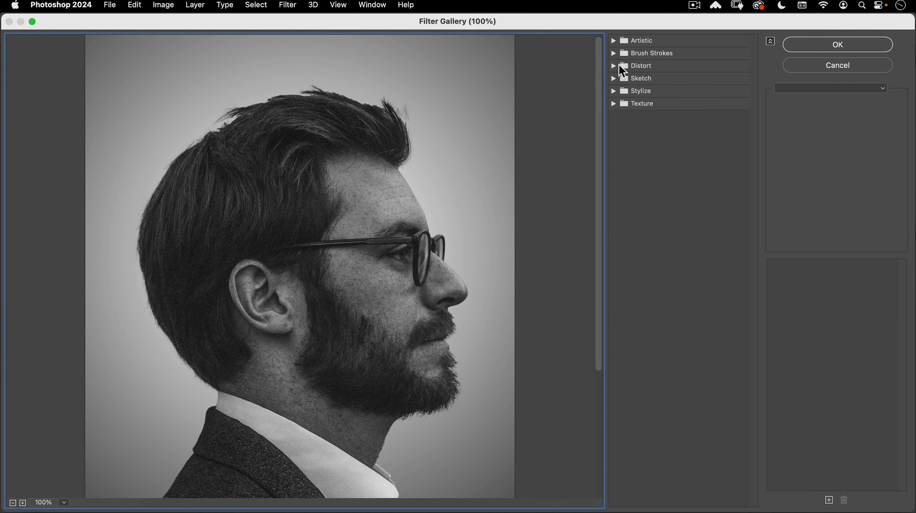
{"action": "left_click", "coordinate": [613, 66]}
{"action": "left_click", "coordinate": [673, 85]}
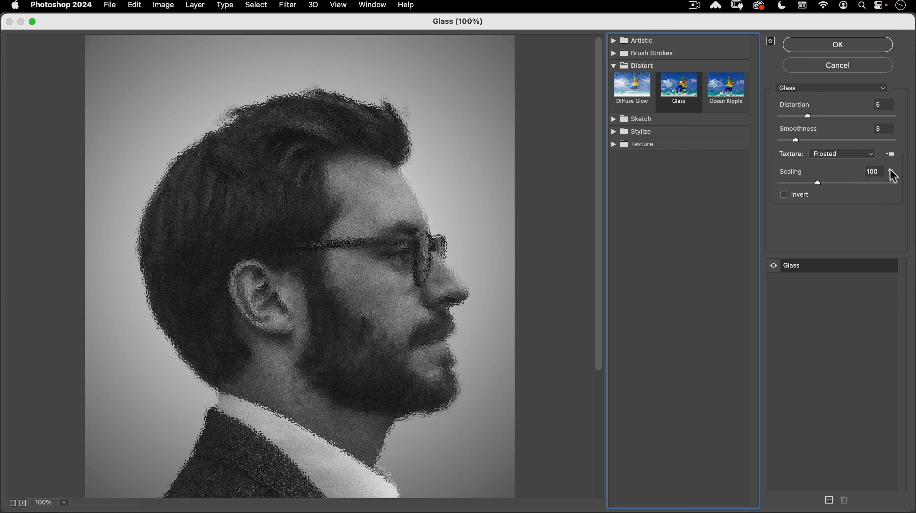
Preview the Blocks, Canvas and Tiny Lens textures of the Glass filter on the portrait
{"action": "left_click", "coordinate": [839, 158]}
{"action": "left_click", "coordinate": [838, 131]}
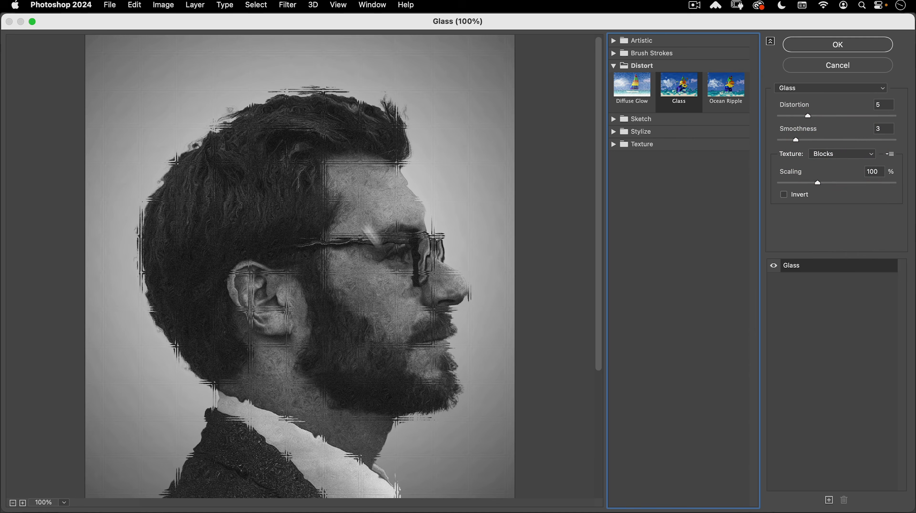
{"action": "left_click", "coordinate": [839, 155]}
{"action": "left_click", "coordinate": [829, 166]}
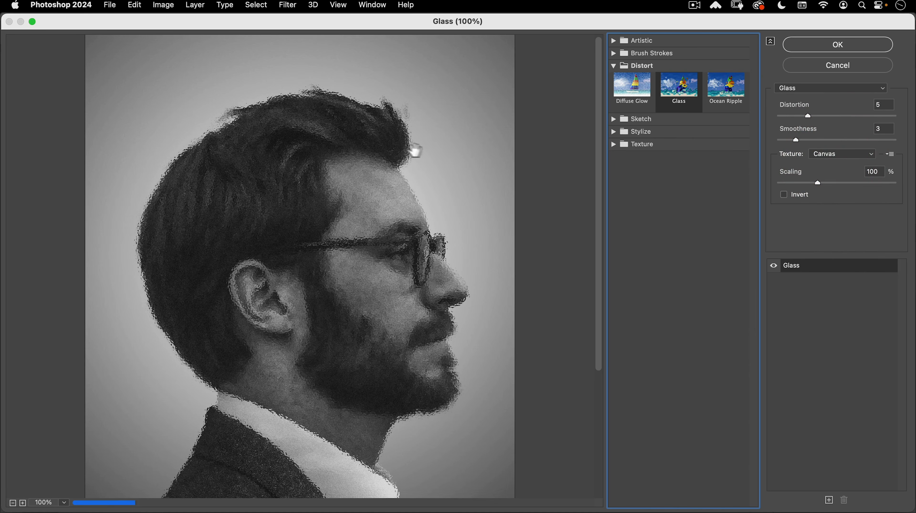
{"action": "left_click", "coordinate": [839, 154]}
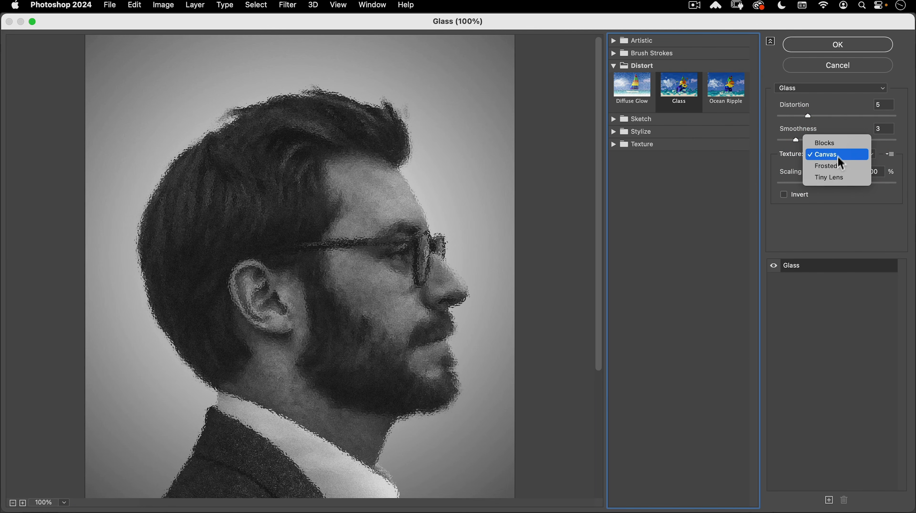
{"action": "left_click", "coordinate": [837, 177]}
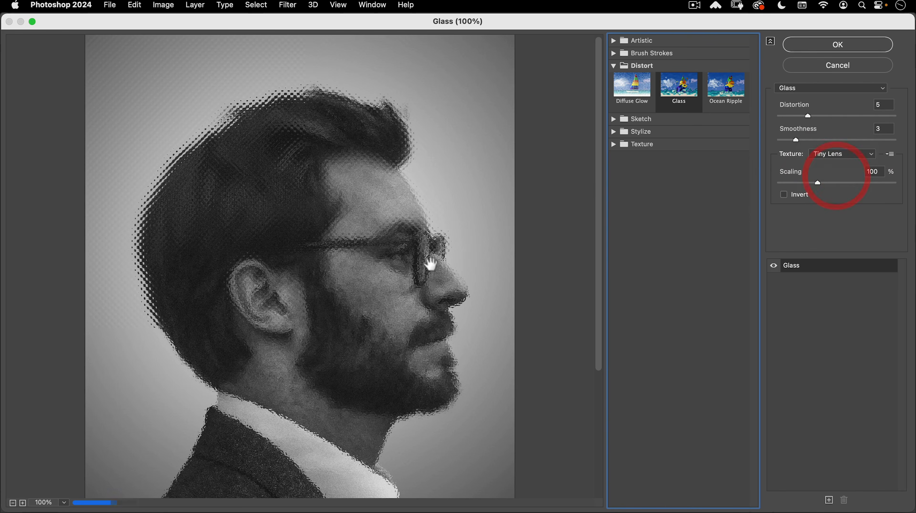
{"action": "left_click_drag", "start_coordinate": [333, 167], "coordinate": [419, 312]}
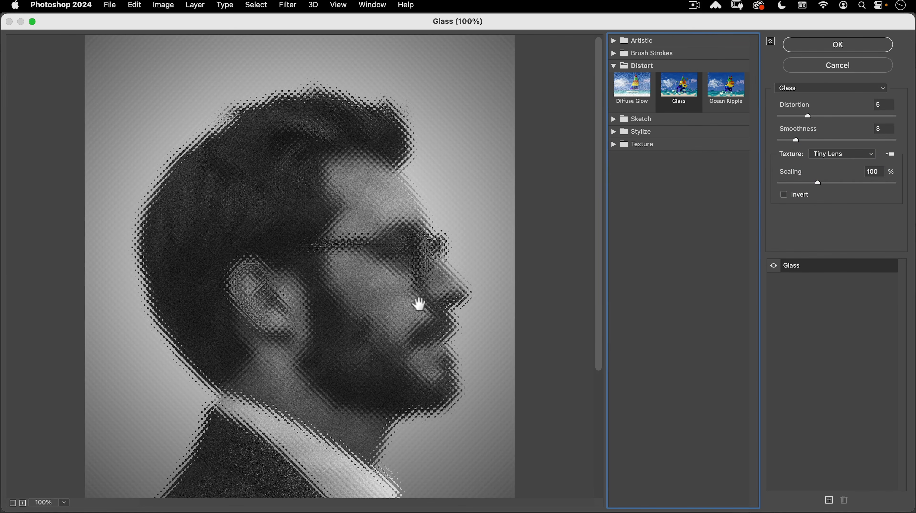
{"action": "left_click_drag", "start_coordinate": [419, 303], "coordinate": [594, 163]}
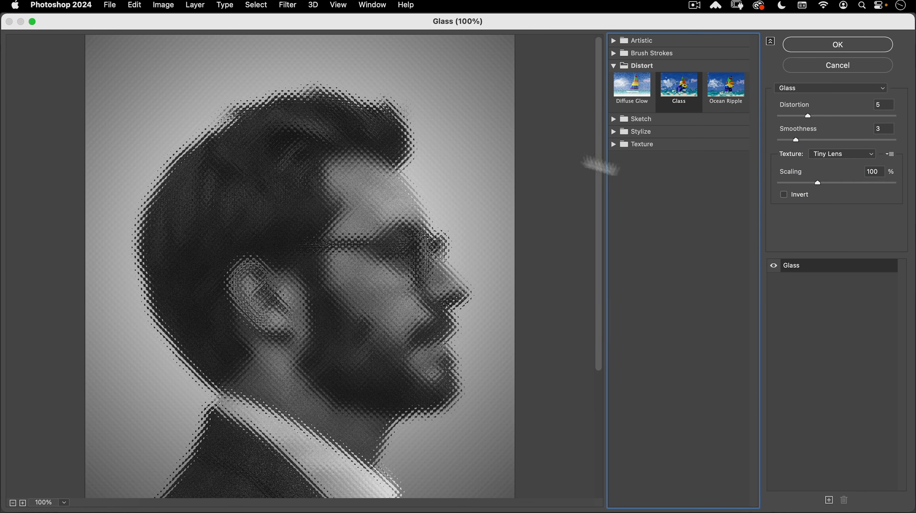
Load refraction-texture.psd from the Assets folder as the Glass filter's texture
{"action": "left_click", "coordinate": [890, 155]}
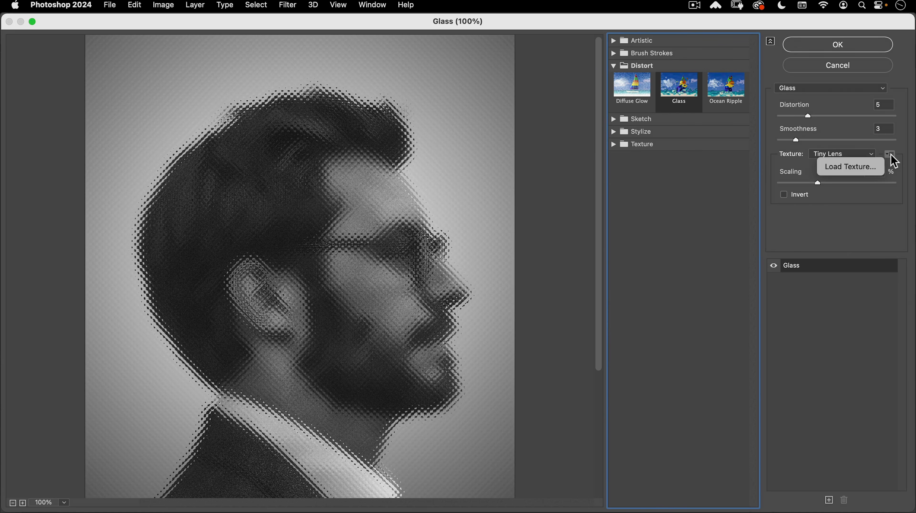
{"action": "left_click", "coordinate": [855, 167]}
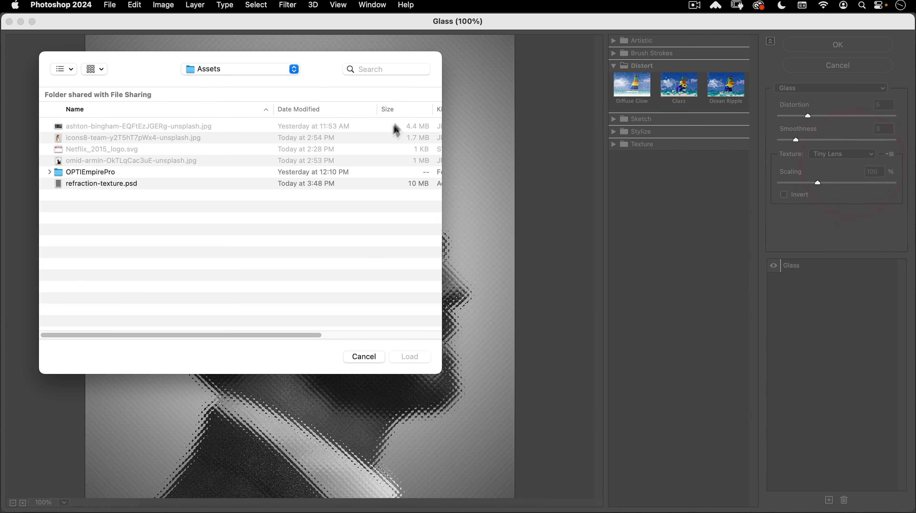
{"action": "left_click", "coordinate": [97, 185]}
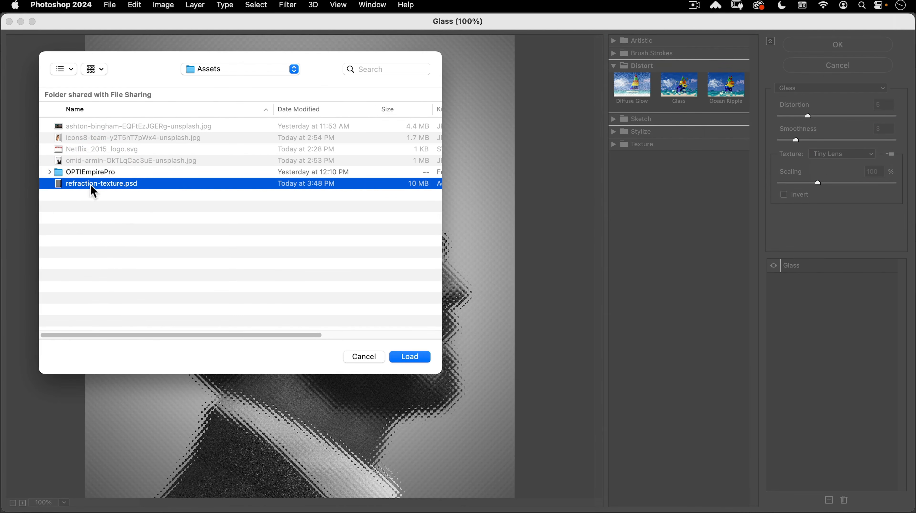
{"action": "left_click", "coordinate": [420, 357]}
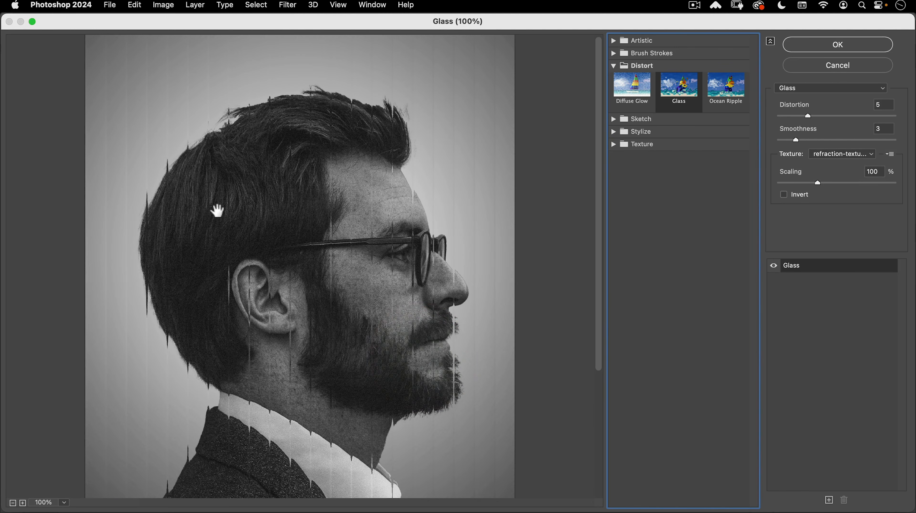
Set the Glass filter's distortion to 19 and its smoothness to 7
{"action": "key", "text": "space"}
{"action": "left_click_drag", "start_coordinate": [370, 278], "coordinate": [386, 260]}
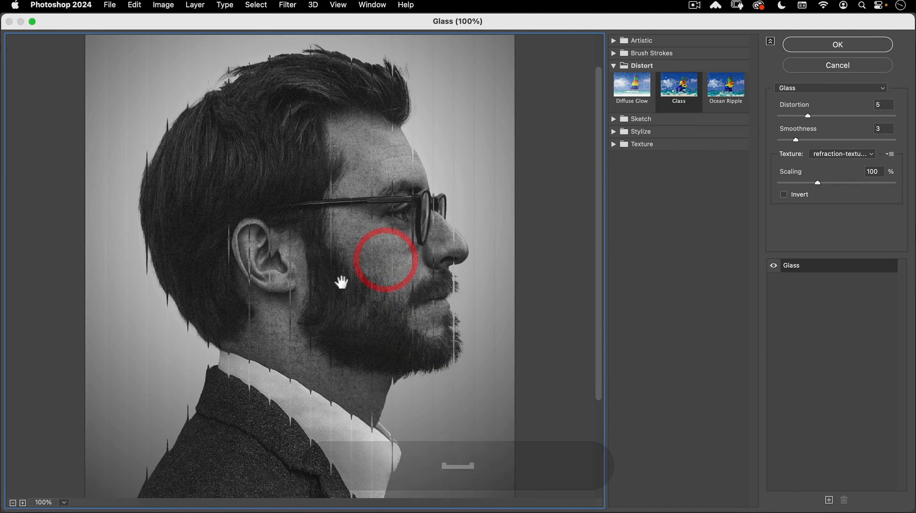
{"action": "left_click", "coordinate": [342, 283], "text": "alt"}
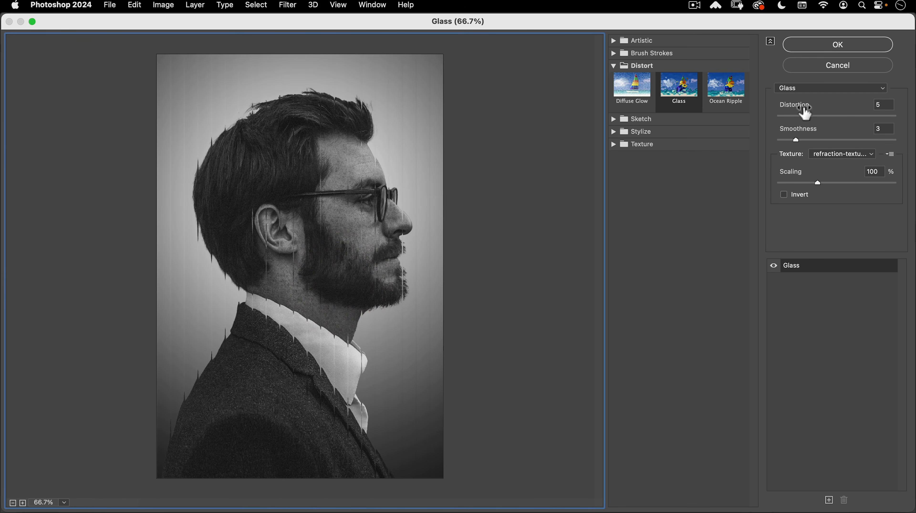
{"action": "left_click_drag", "start_coordinate": [808, 116], "coordinate": [890, 120]}
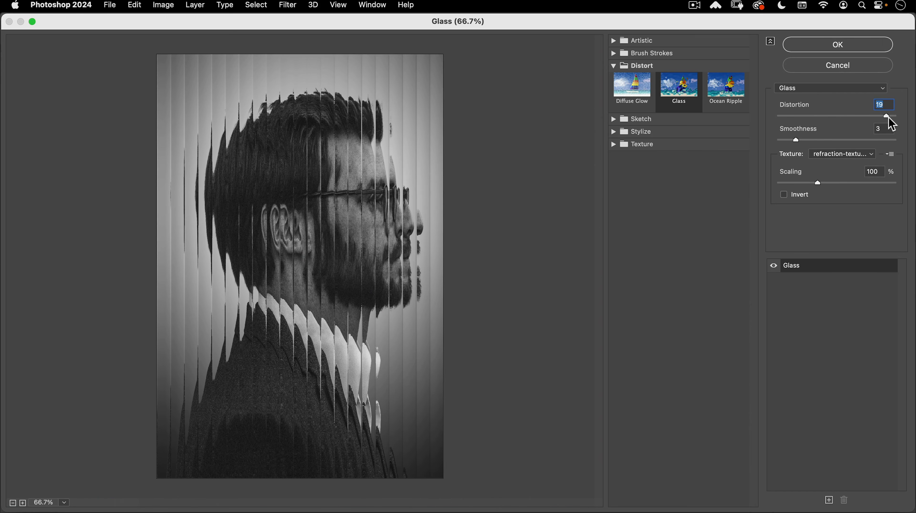
{"action": "left_click", "coordinate": [886, 116]}
{"action": "left_click_drag", "start_coordinate": [795, 139], "coordinate": [829, 152]}
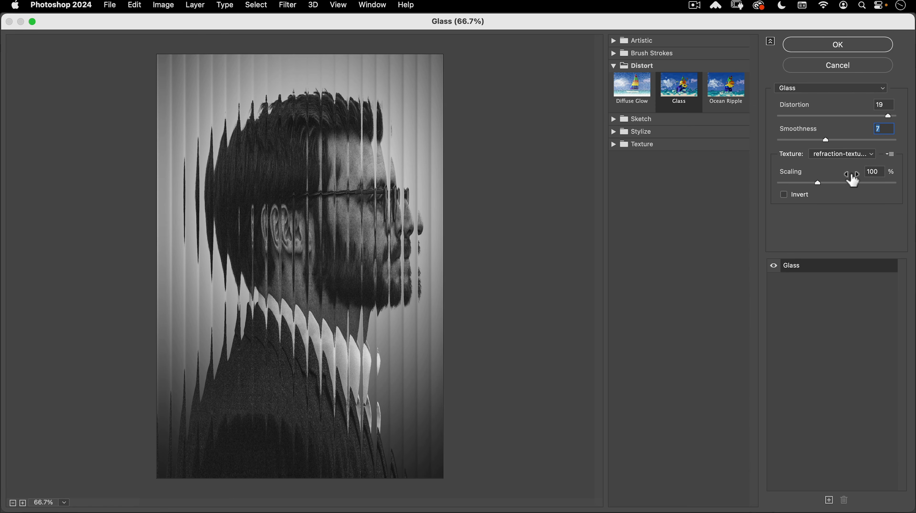
Try a larger texture scaling, set it to 100%, and apply the Glass filter
{"action": "left_click", "coordinate": [846, 183]}
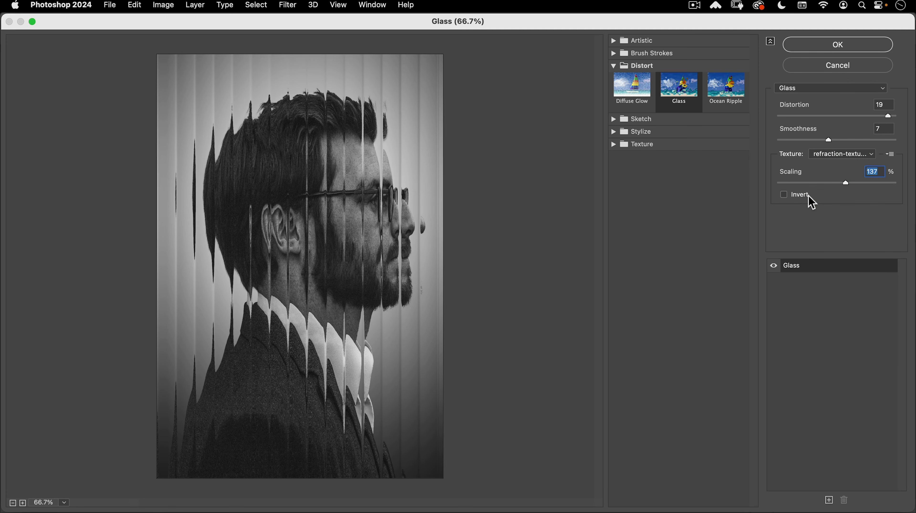
{"action": "type", "text": "100"}
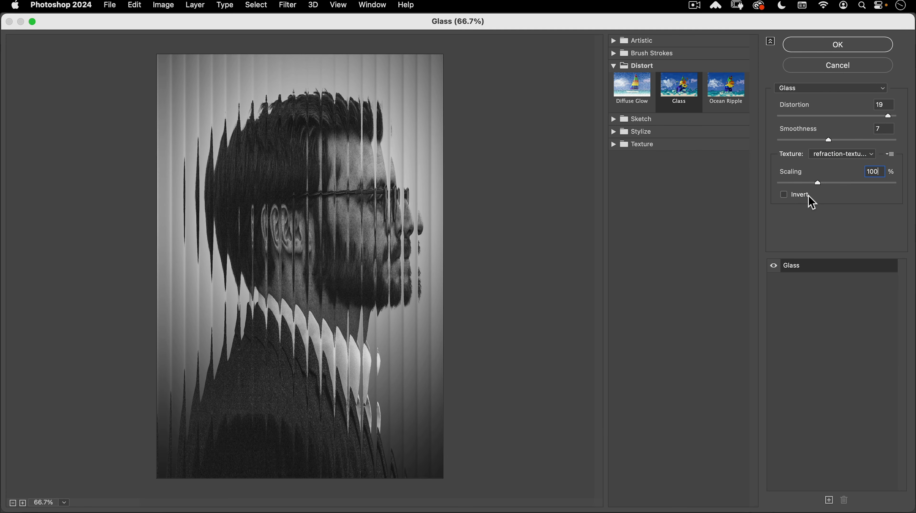
{"action": "left_click", "coordinate": [813, 42]}
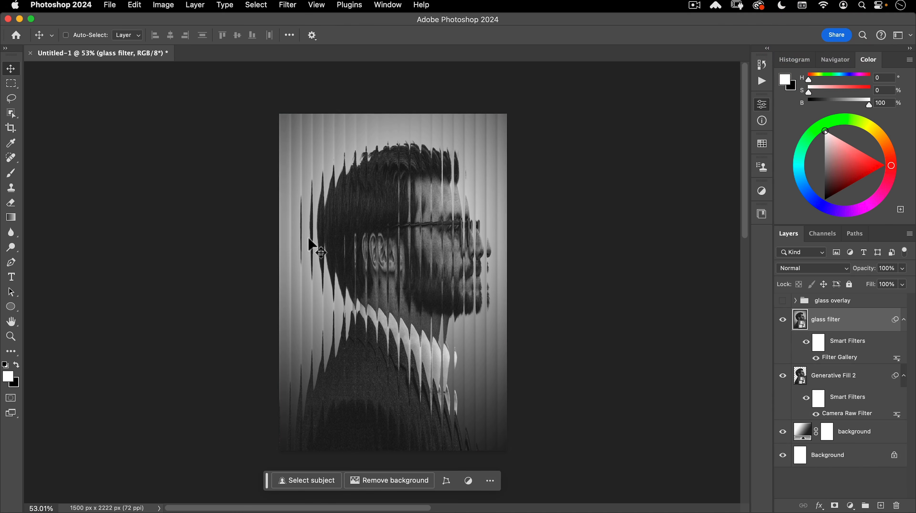
Show the glass overlay group and expand it to reach its layers
{"action": "key", "text": "space"}
{"action": "left_click_drag", "start_coordinate": [417, 247], "coordinate": [403, 235]}
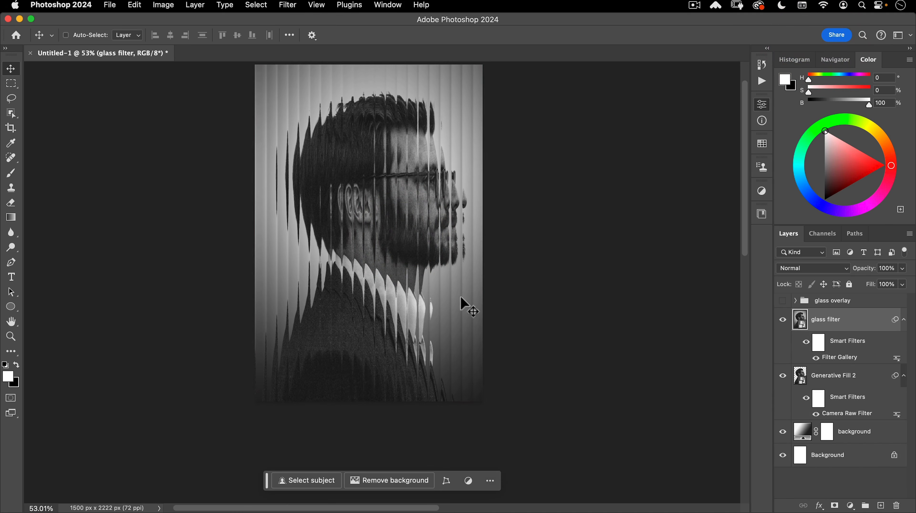
{"action": "left_click", "coordinate": [783, 301]}
{"action": "left_click", "coordinate": [826, 302]}
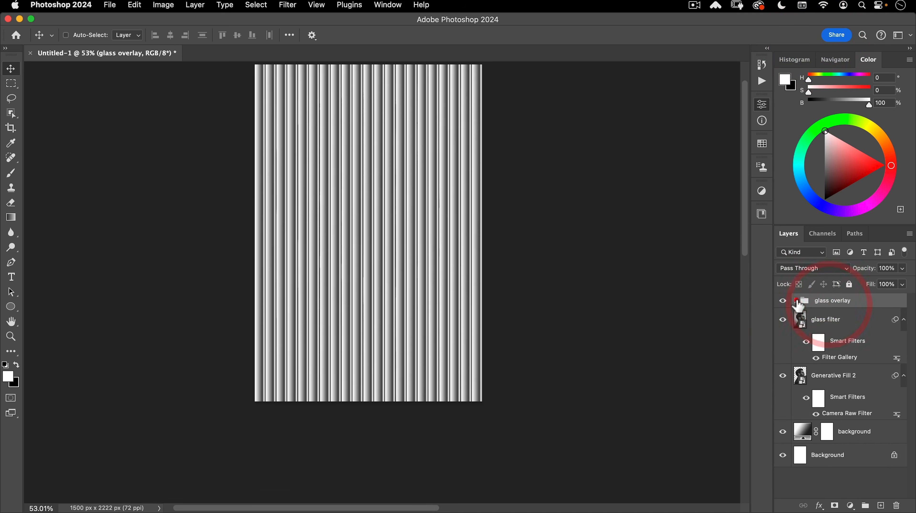
{"action": "left_click", "coordinate": [795, 300]}
Set the gradient pattern layer to the Overlay blend mode and reduce its fill to about 35%
{"action": "left_click", "coordinate": [828, 343]}
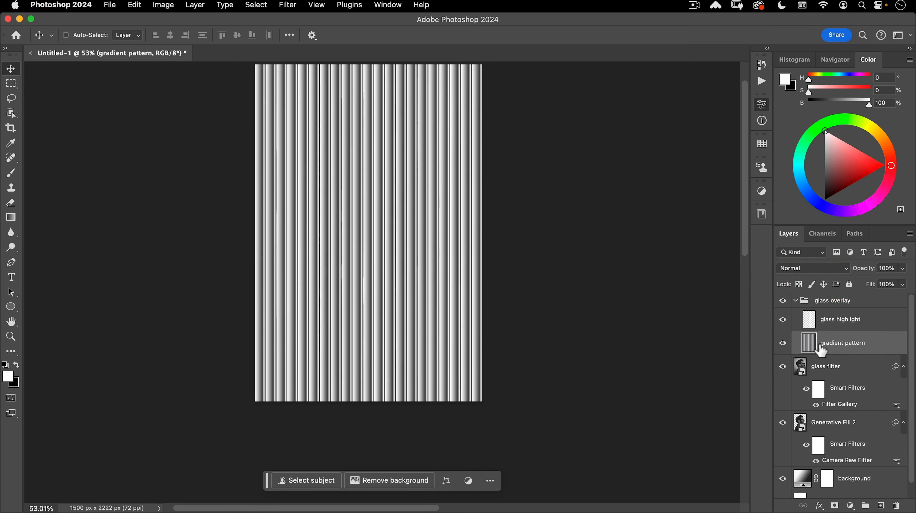
{"action": "left_click", "coordinate": [830, 270]}
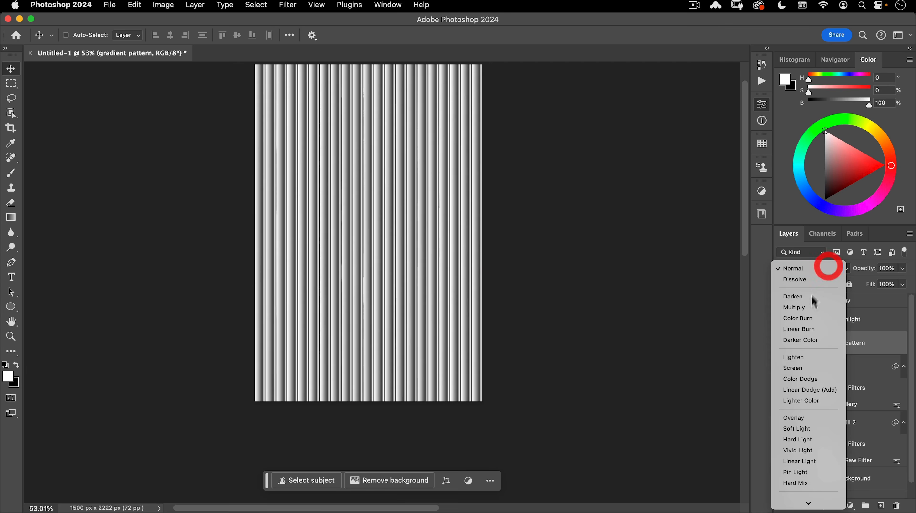
{"action": "left_click", "coordinate": [802, 416]}
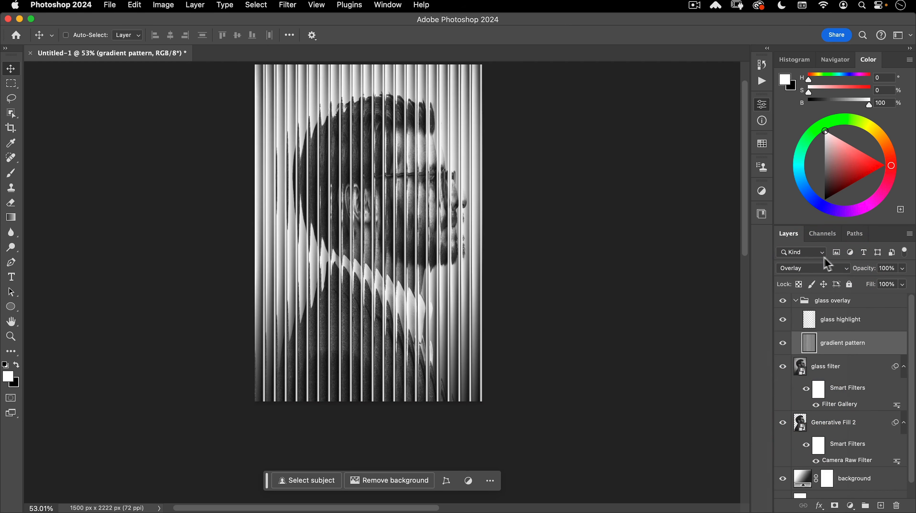
{"action": "left_click_drag", "start_coordinate": [869, 290], "coordinate": [835, 292]}
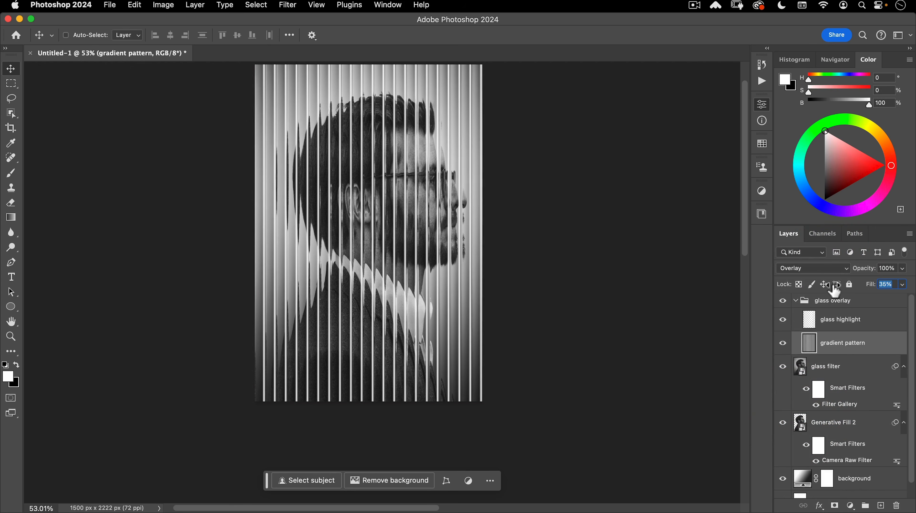
{"action": "left_click", "coordinate": [831, 288]}
Set the glass highlight layer to the Screen blend mode with a fill of 24%
{"action": "left_click", "coordinate": [847, 321]}
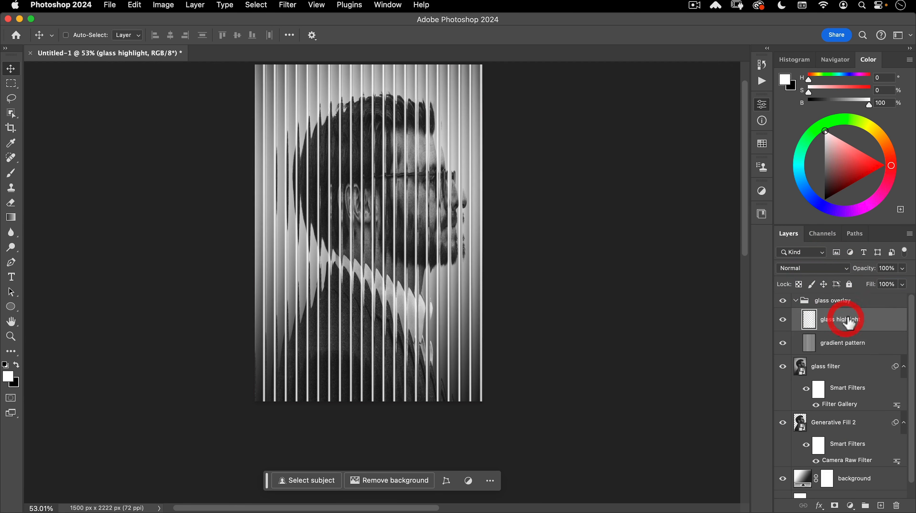
{"action": "left_click", "coordinate": [816, 268]}
{"action": "left_click", "coordinate": [809, 368]}
{"action": "left_click_drag", "start_coordinate": [870, 289], "coordinate": [826, 291]}
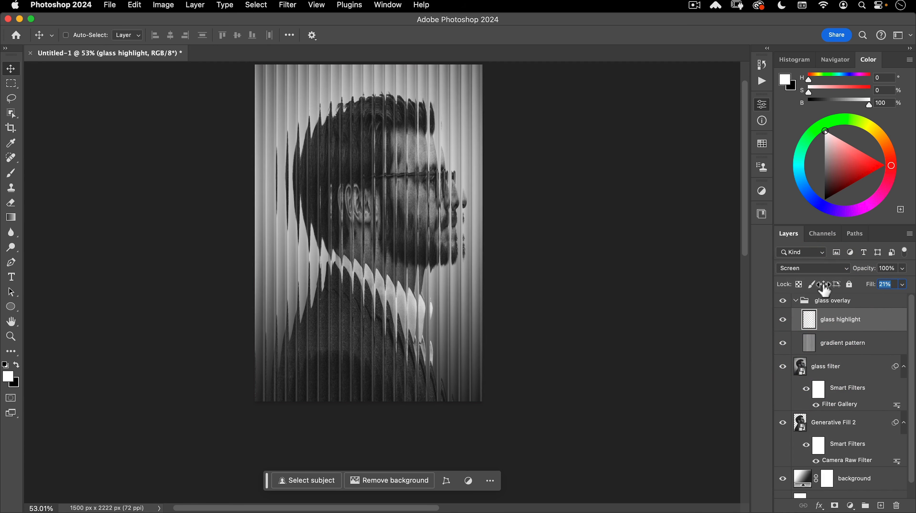
{"action": "left_click_drag", "start_coordinate": [824, 290], "coordinate": [827, 291]}
{"action": "left_click_drag", "start_coordinate": [826, 289], "coordinate": [826, 290]}
Nudge the glass highlight layer slightly left to adjust how its highlights line up with the flute edges
{"action": "key", "text": "super+space"}
{"action": "left_click_drag", "start_coordinate": [456, 364], "coordinate": [496, 314]}
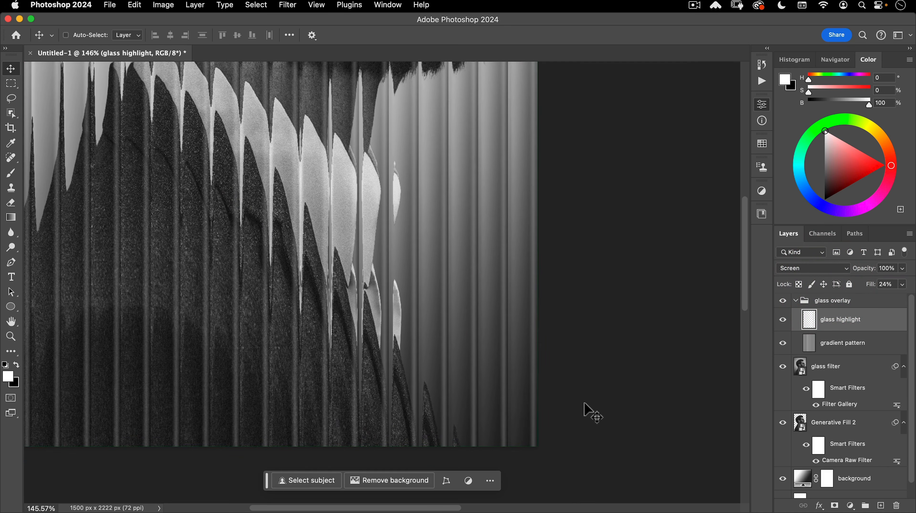
{"action": "key", "text": "shift"}
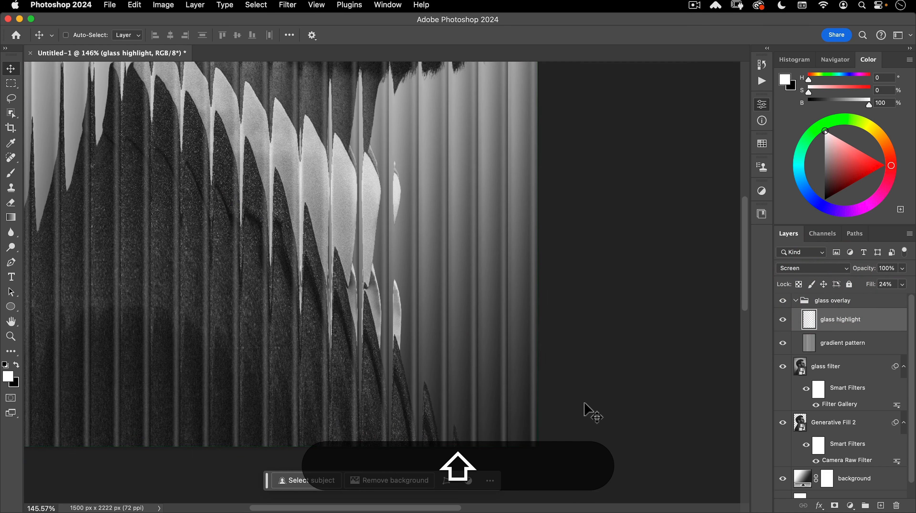
{"action": "key", "text": "shift+Left"}
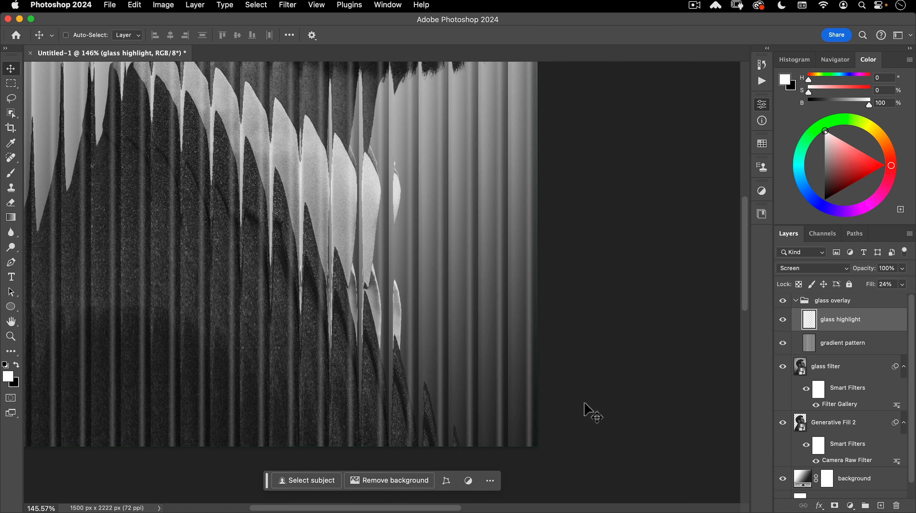
{"action": "key", "text": "Right"}
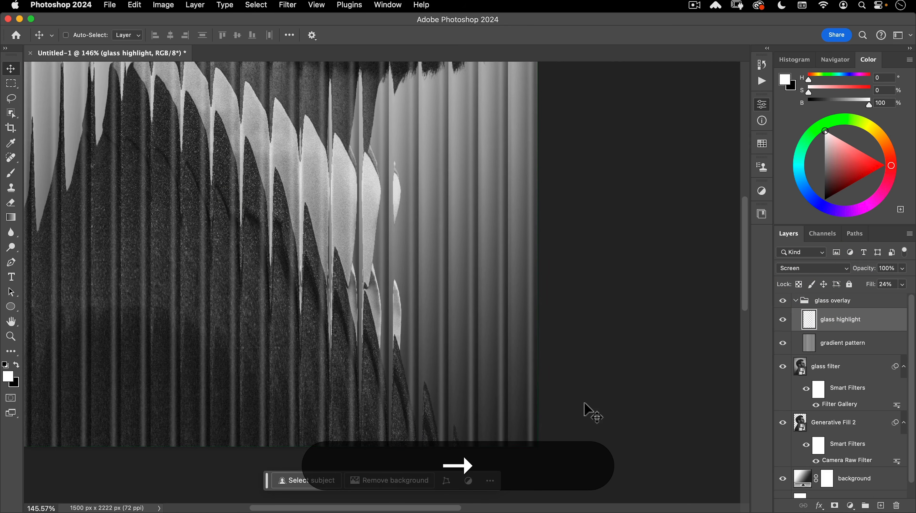
Add a layer mask to the glass overlay group
{"action": "key", "text": "super"}
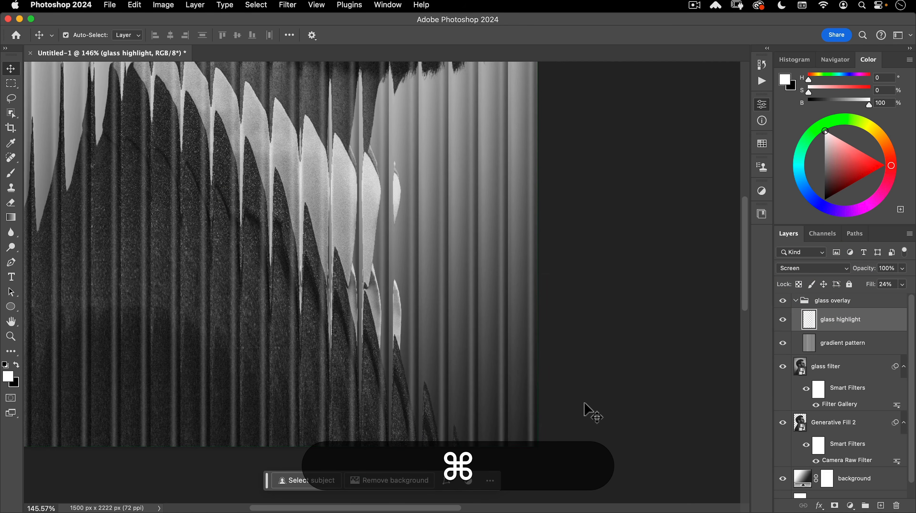
{"action": "key", "text": "super+minus"}
{"action": "key", "text": "super+minus"}
{"action": "key", "text": "super+minus"}
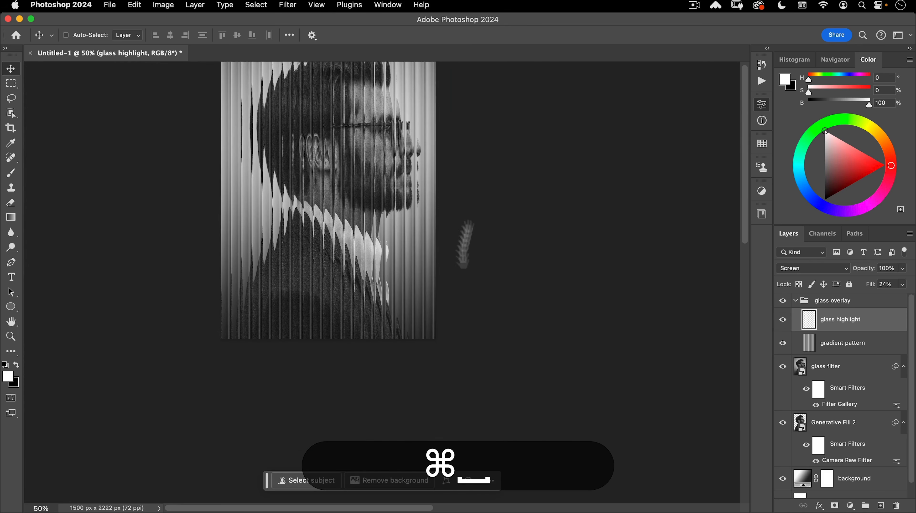
{"action": "left_click", "coordinate": [551, 248]}
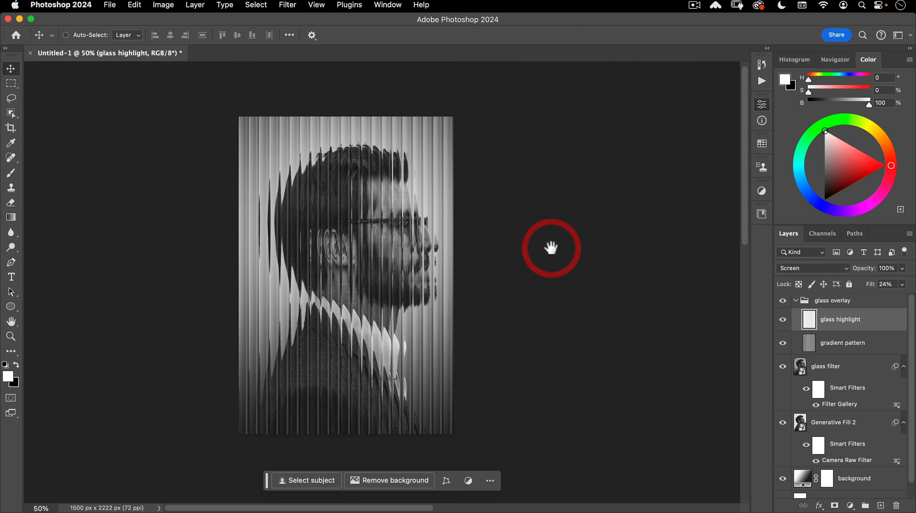
{"action": "left_click", "coordinate": [826, 304]}
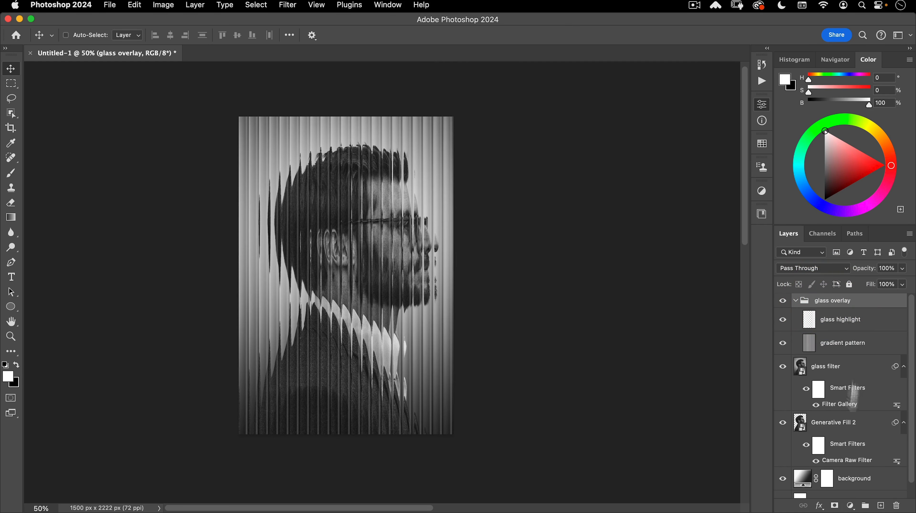
{"action": "left_click", "coordinate": [834, 507]}
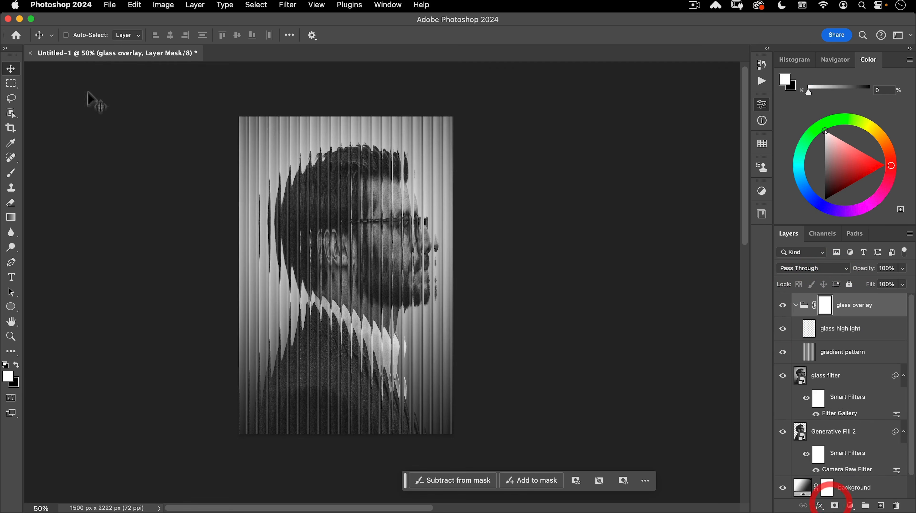
Draw a radial black-to-transparent gradient on the glass overlay mask from the head outward, fading the overlay over the face
{"action": "left_click", "coordinate": [12, 217]}
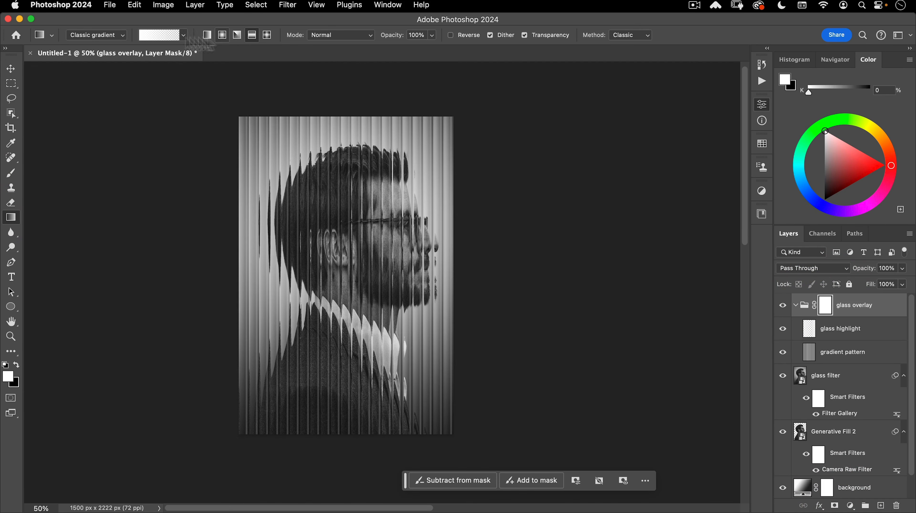
{"action": "left_click", "coordinate": [221, 34]}
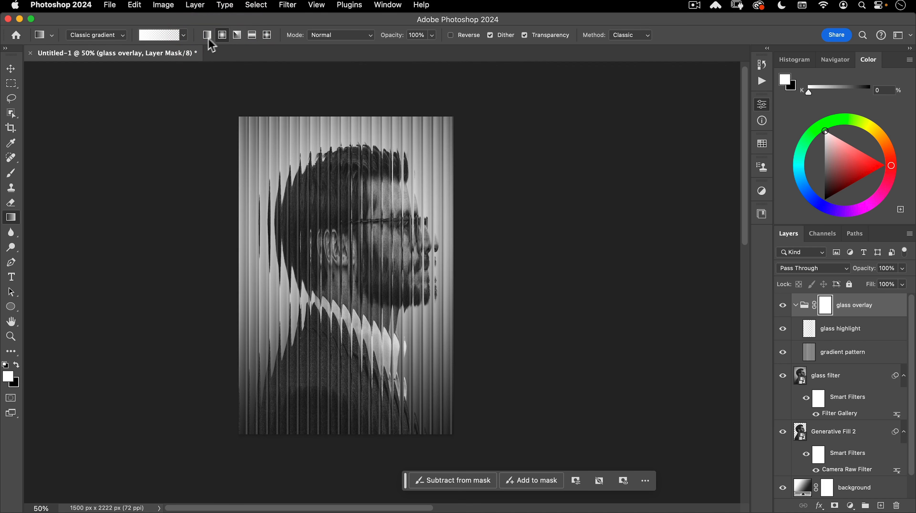
{"action": "left_click", "coordinate": [17, 365]}
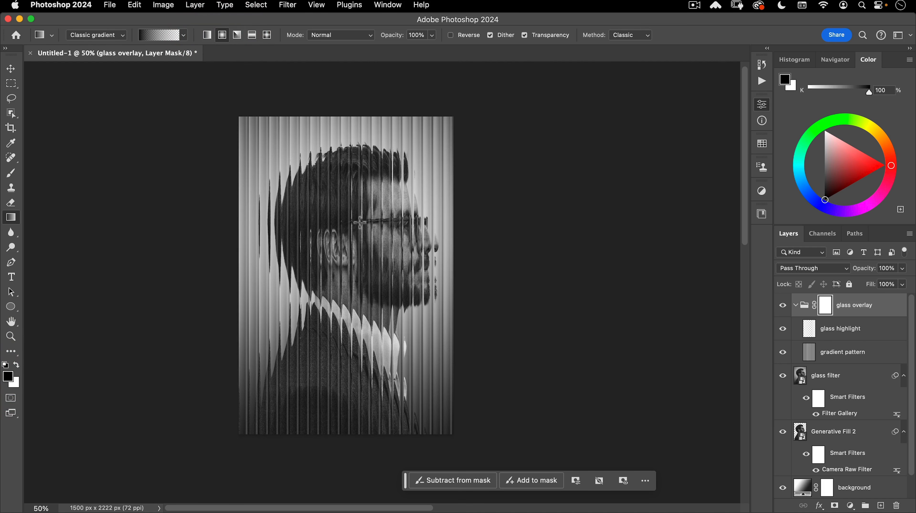
{"action": "left_click_drag", "start_coordinate": [352, 217], "coordinate": [501, 423]}
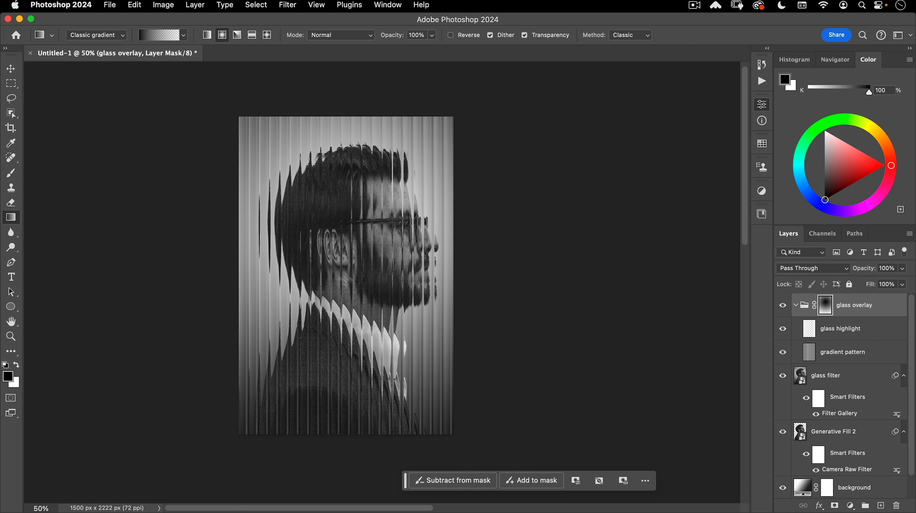
{"action": "left_click", "coordinate": [266, 374]}
Collapse and hide the glass overlay group, hide the glass filter layer, and select the Generative Fill 2 layer
{"action": "key", "text": "space"}
{"action": "key", "text": "super+space"}
{"action": "left_click_drag", "start_coordinate": [340, 310], "coordinate": [407, 243]}
{"action": "key", "text": "v"}
{"action": "key", "text": "super+space"}
{"action": "left_click_drag", "start_coordinate": [366, 272], "coordinate": [384, 287]}
{"action": "left_click", "coordinate": [385, 287]}
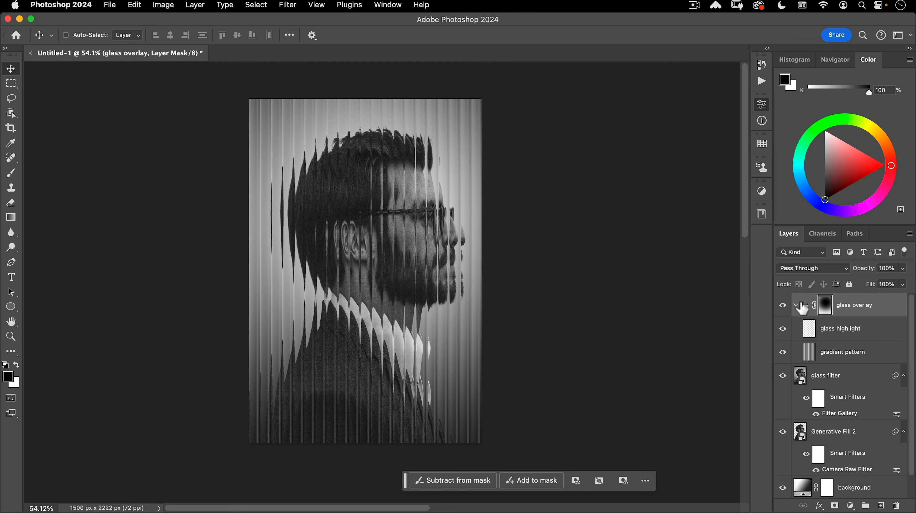
{"action": "left_click", "coordinate": [783, 305]}
{"action": "left_click", "coordinate": [795, 305]}
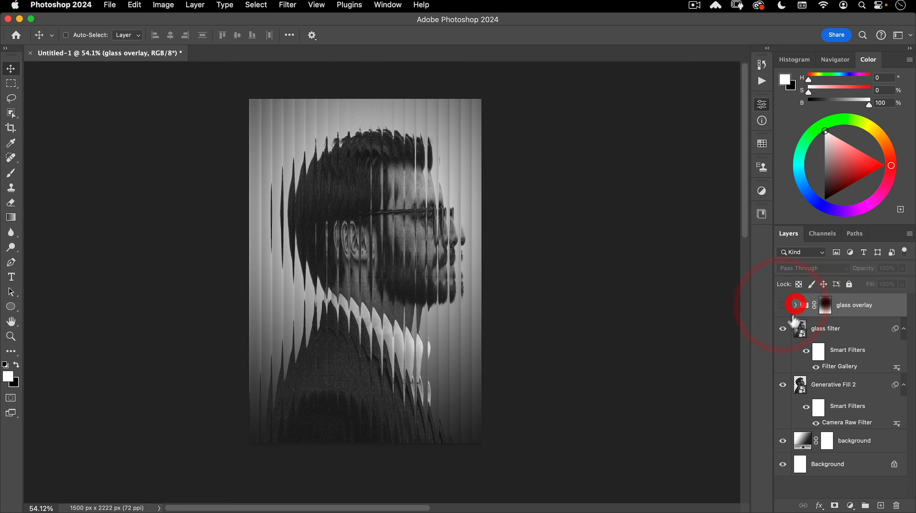
{"action": "left_click", "coordinate": [782, 328]}
{"action": "left_click", "coordinate": [800, 385]}
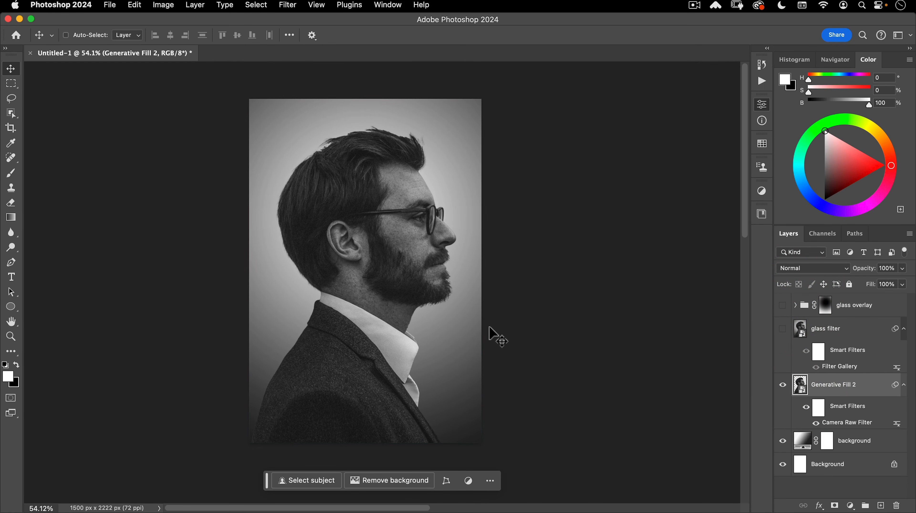
Nudge the Generative Fill 2 portrait layer to the left, with a slight correction back to the right
{"action": "key", "text": "shift+Left"}
{"action": "key", "text": "shift+Left"}
{"action": "key", "text": "shift+Left"}
{"action": "key", "text": "shift+Left"}
{"action": "key", "text": "shift+Left"}
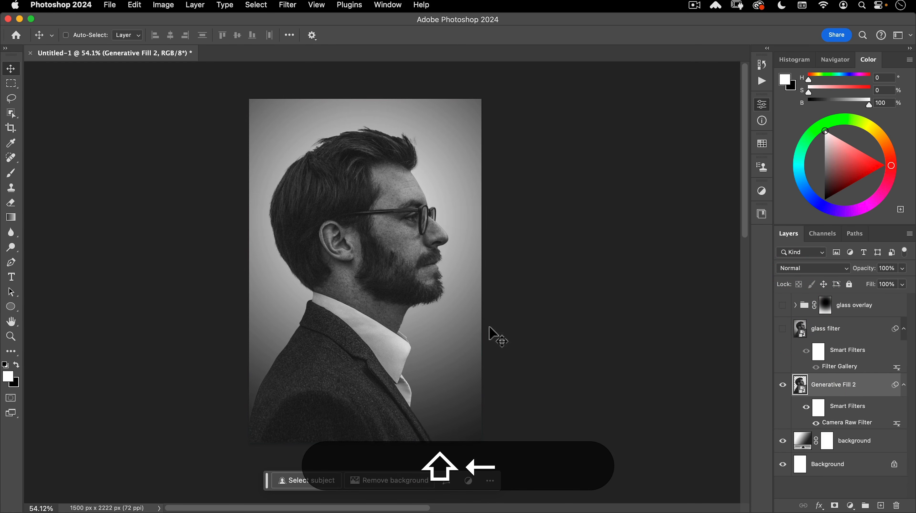
{"action": "key", "text": "Right"}
{"action": "key", "text": "Right"}
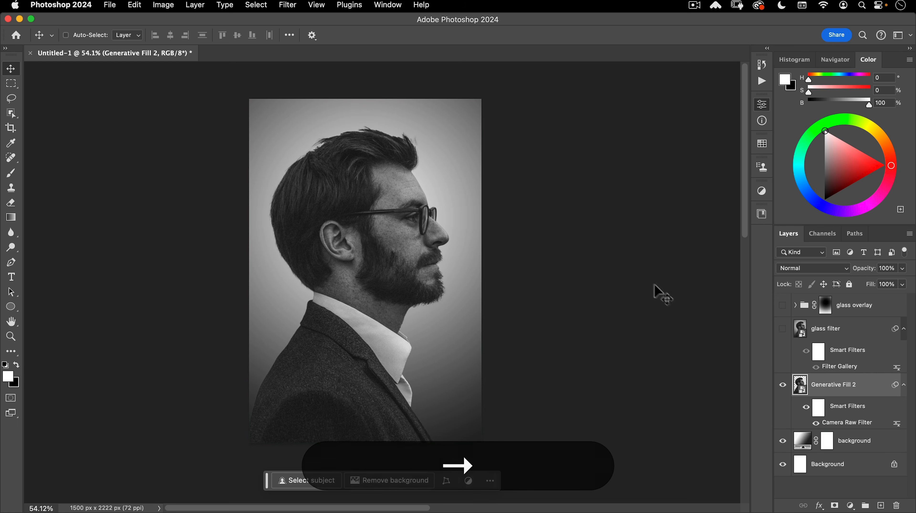
Add a new layer above Generative Fill 2 and stamp all visible layers into it
{"action": "left_click", "coordinate": [882, 506]}
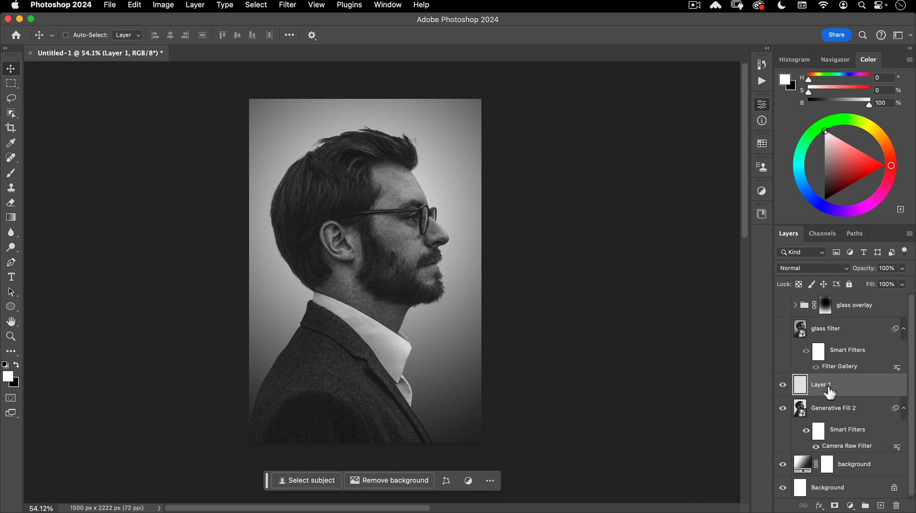
{"action": "key", "text": "shift+alt"}
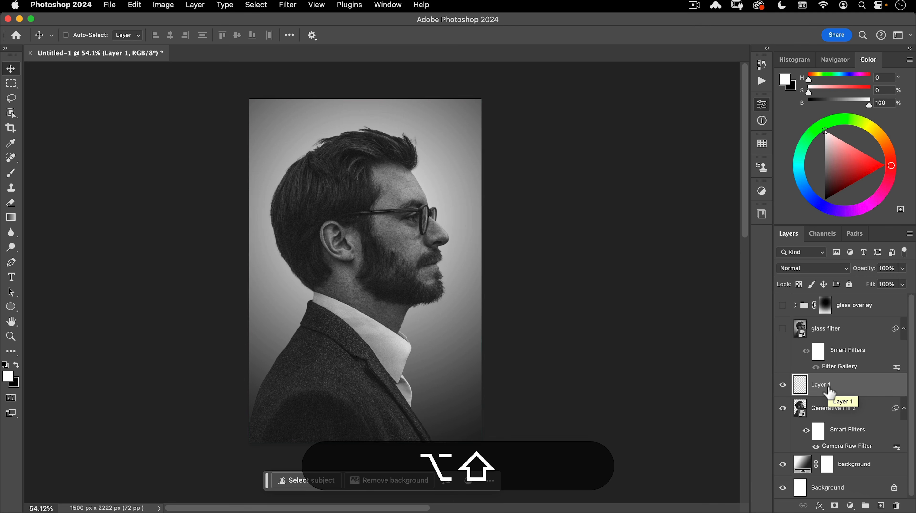
{"action": "key", "text": "super"}
{"action": "key", "text": "ctrl+shift+alt+e"}
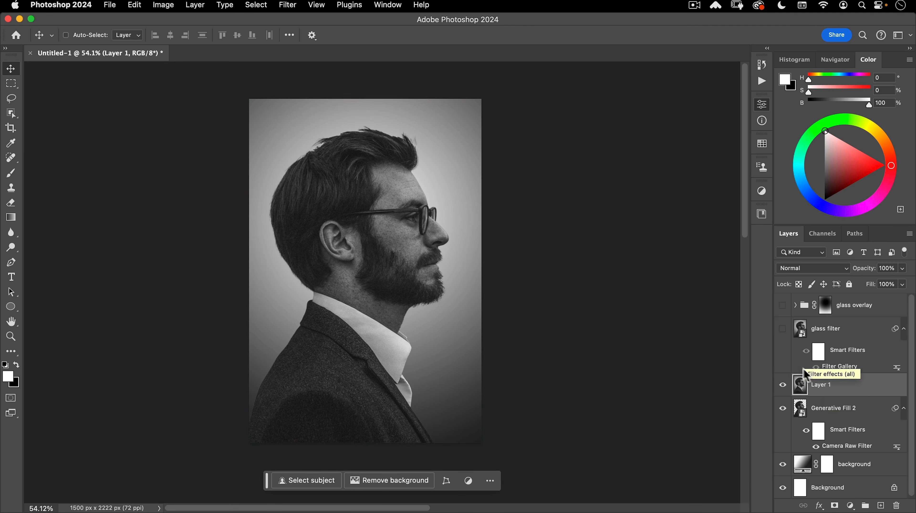
Convert the stamped layer to a smart object and move the glass filter layer's smart filters onto it
{"action": "right_click", "coordinate": [866, 384]}
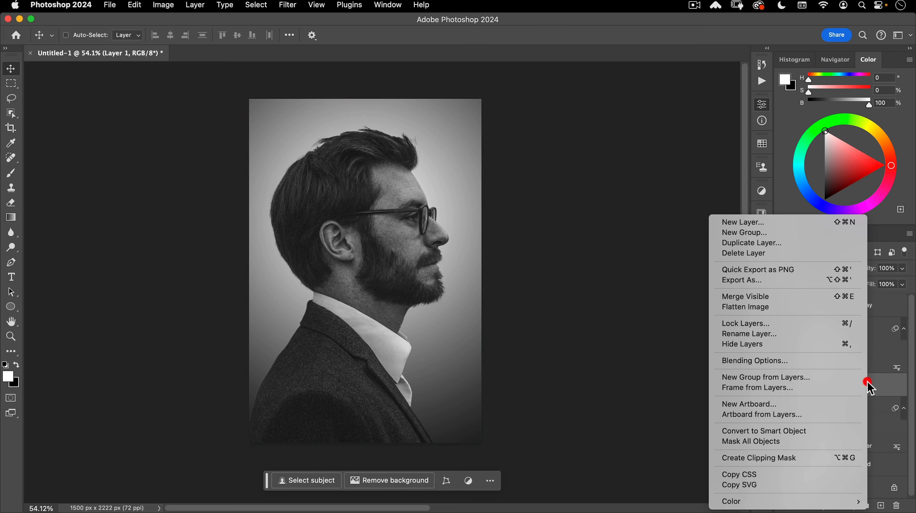
{"action": "left_click", "coordinate": [772, 431]}
{"action": "left_click_drag", "start_coordinate": [856, 359], "coordinate": [834, 391]}
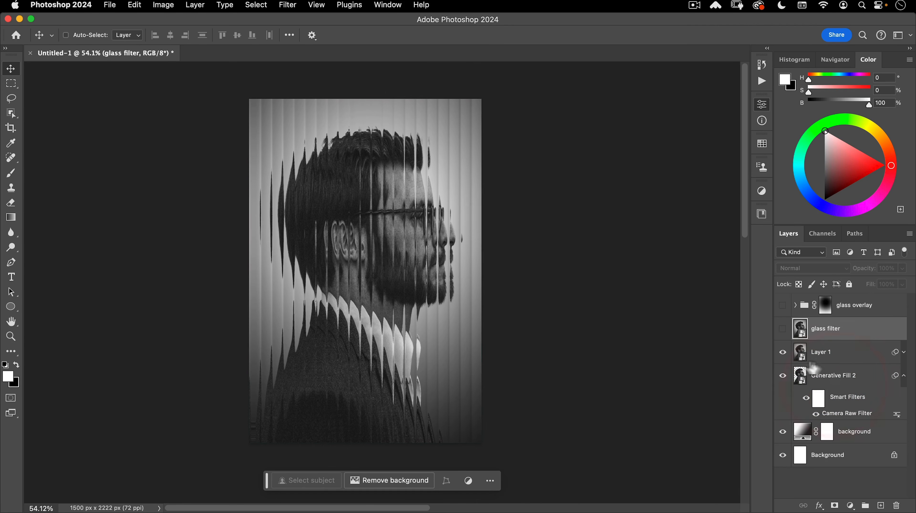
Delete the old glass filter layer and rename the newly filtered smart object as glass filter
{"action": "left_click", "coordinate": [783, 329]}
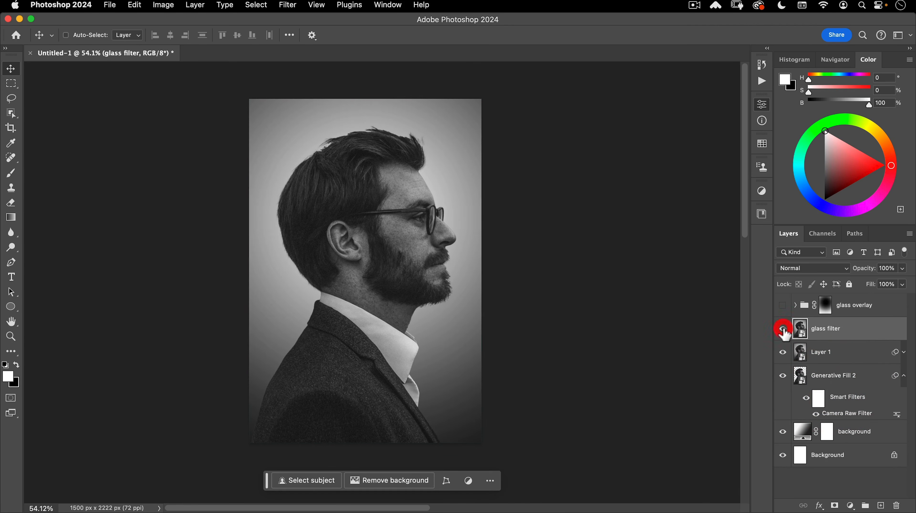
{"action": "left_click_drag", "start_coordinate": [783, 329], "coordinate": [896, 505]}
{"action": "double_click", "coordinate": [822, 328]}
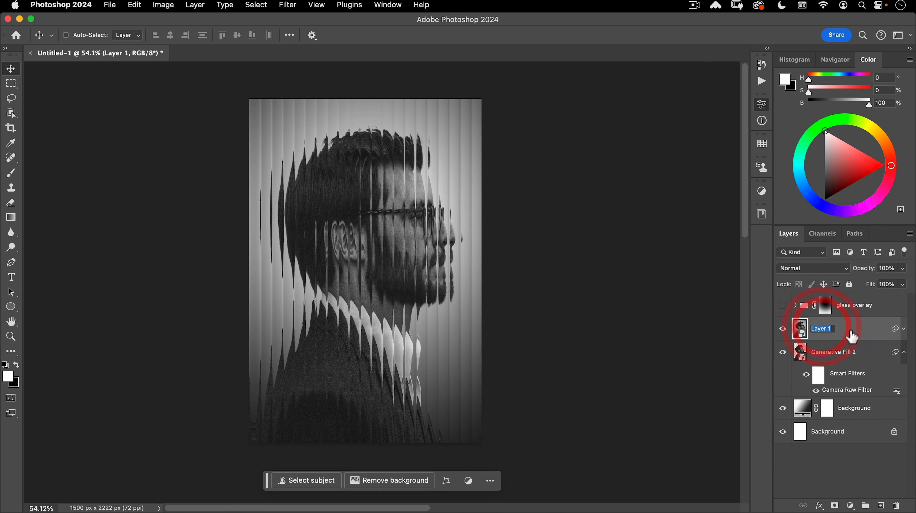
{"action": "type", "text": "glass filter"}
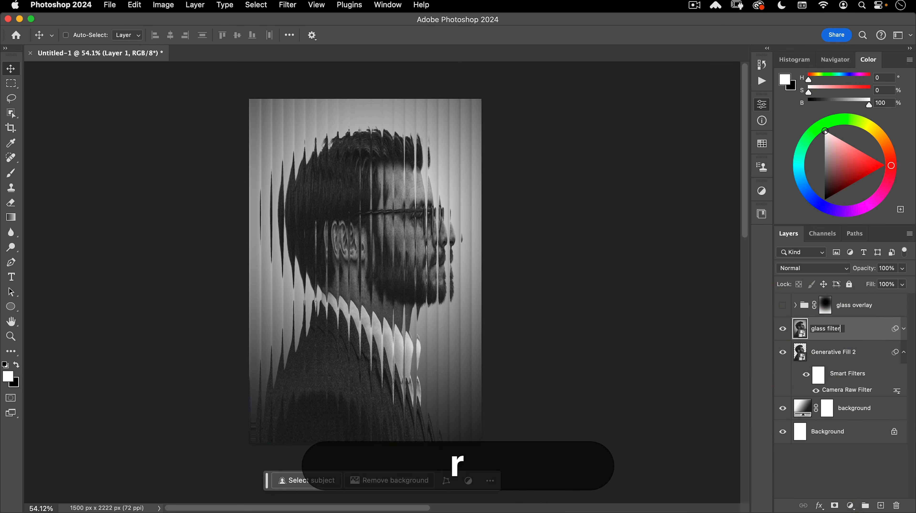
{"action": "key", "text": "Return"}
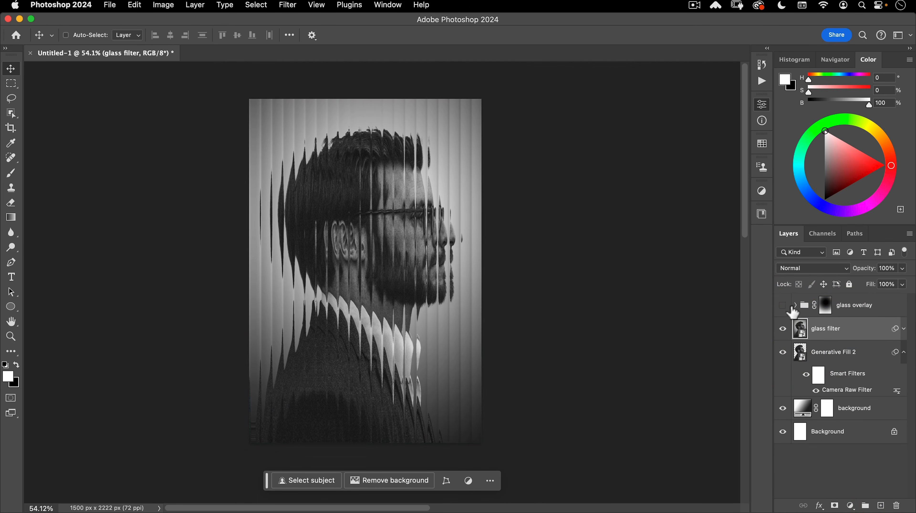
Show the glass overlay group and reduce its glass highlight layer's fill to 11%, leaving the group collapsed
{"action": "left_click", "coordinate": [783, 307]}
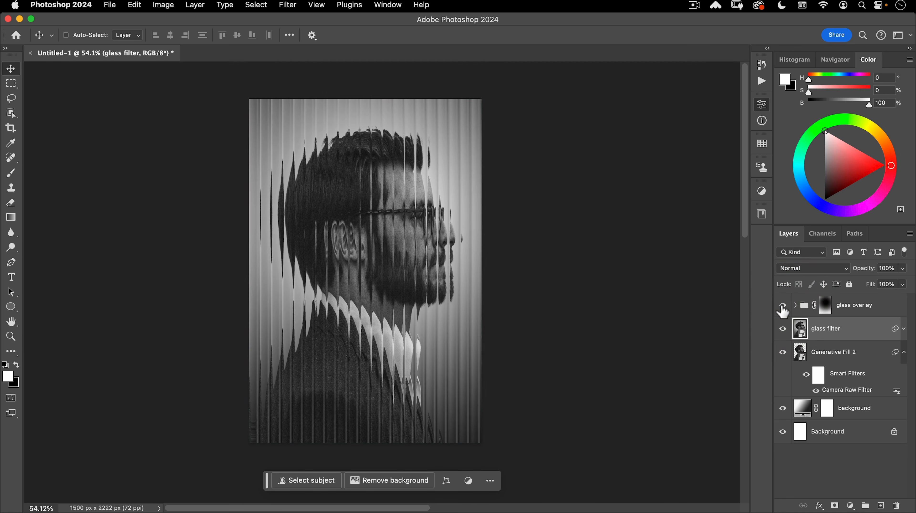
{"action": "left_click", "coordinate": [863, 307]}
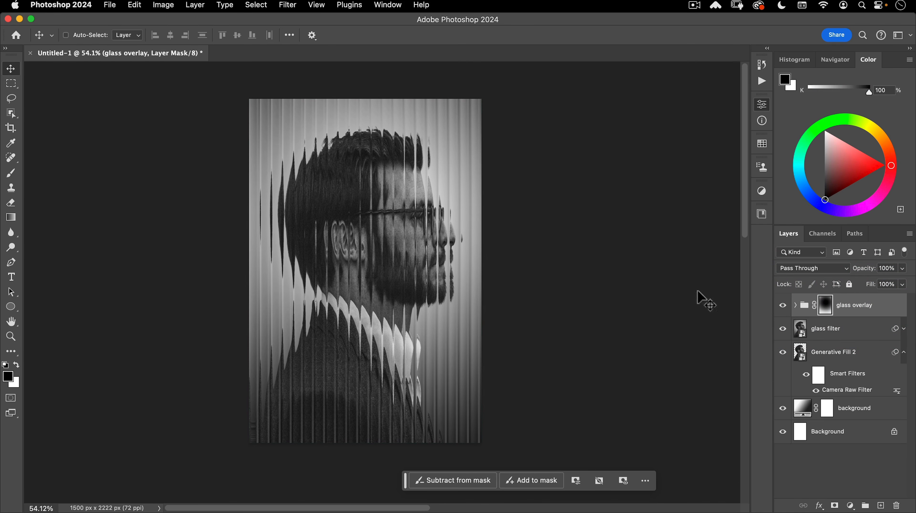
{"action": "left_click", "coordinate": [796, 306]}
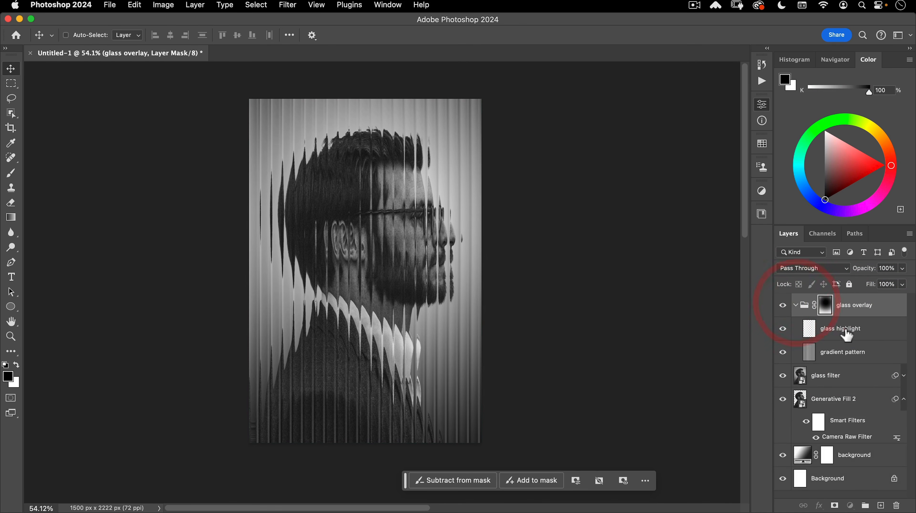
{"action": "left_click", "coordinate": [827, 328]}
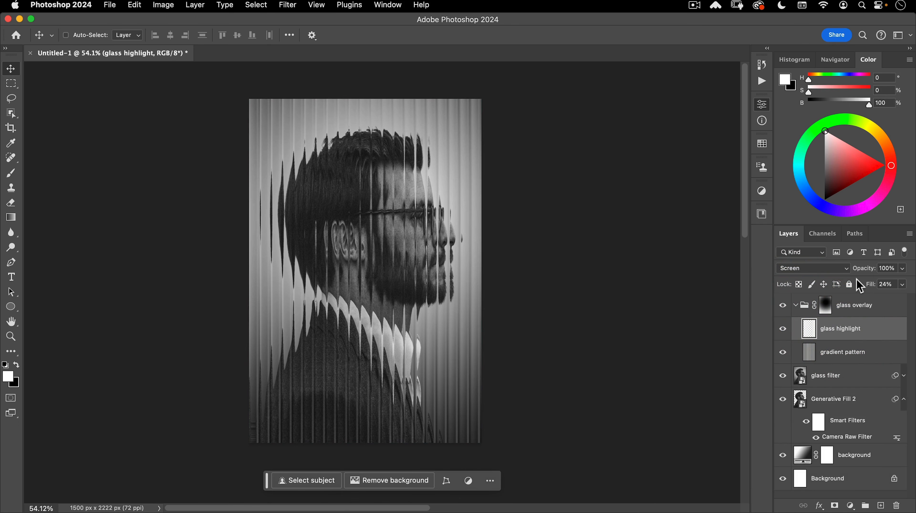
{"action": "left_click_drag", "start_coordinate": [864, 290], "coordinate": [869, 286]}
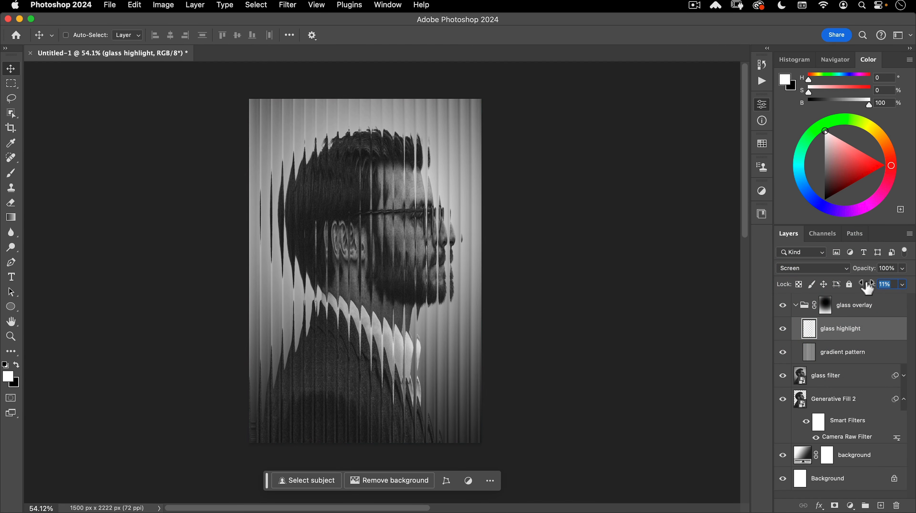
{"action": "left_click", "coordinate": [531, 362]}
{"action": "left_click", "coordinate": [859, 305]}
{"action": "left_click", "coordinate": [796, 305]}
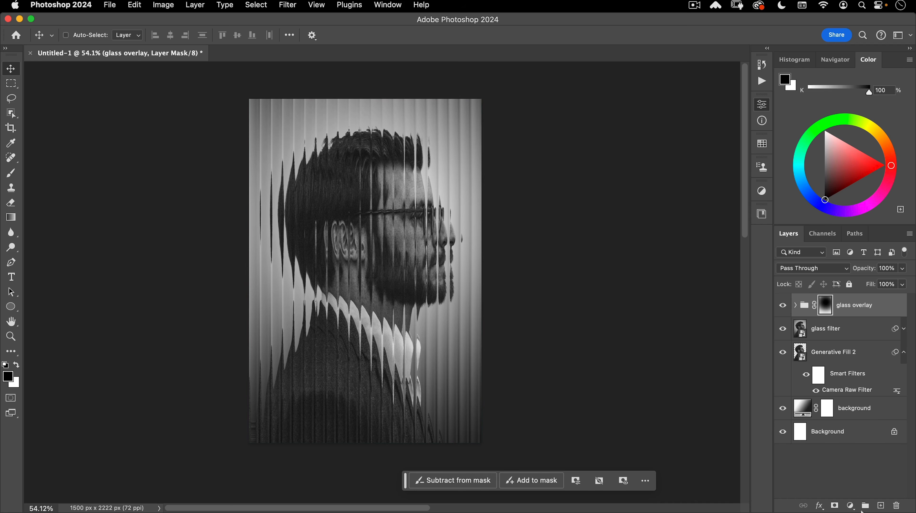
Add a new layer on top of the stack and fill it with 50% gray, #808080
{"action": "left_click", "coordinate": [880, 507]}
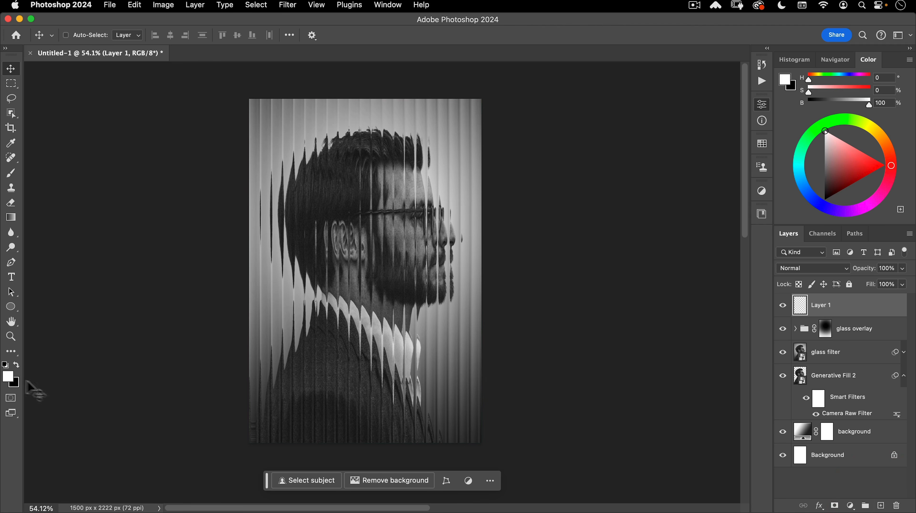
{"action": "left_click", "coordinate": [8, 376]}
{"action": "left_click_drag", "start_coordinate": [535, 229], "coordinate": [512, 229]}
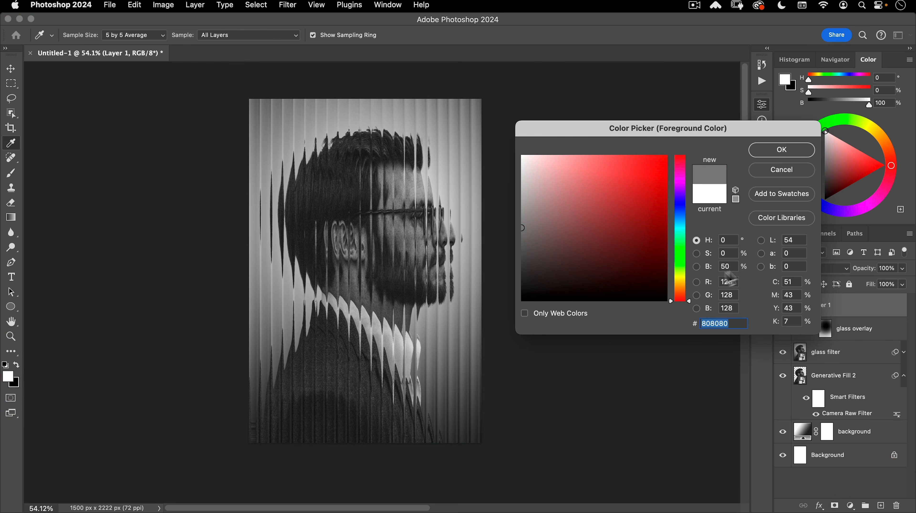
{"action": "left_click", "coordinate": [780, 150]}
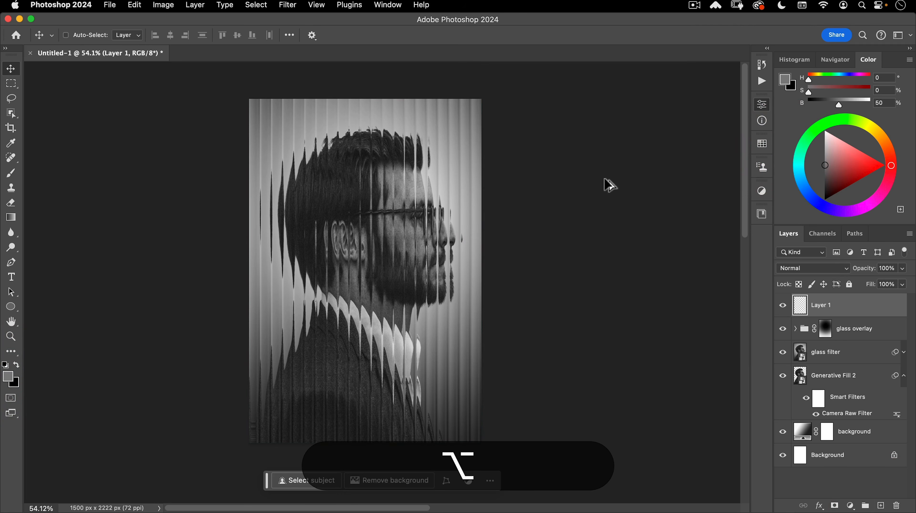
{"action": "key", "text": "alt+BackSpace"}
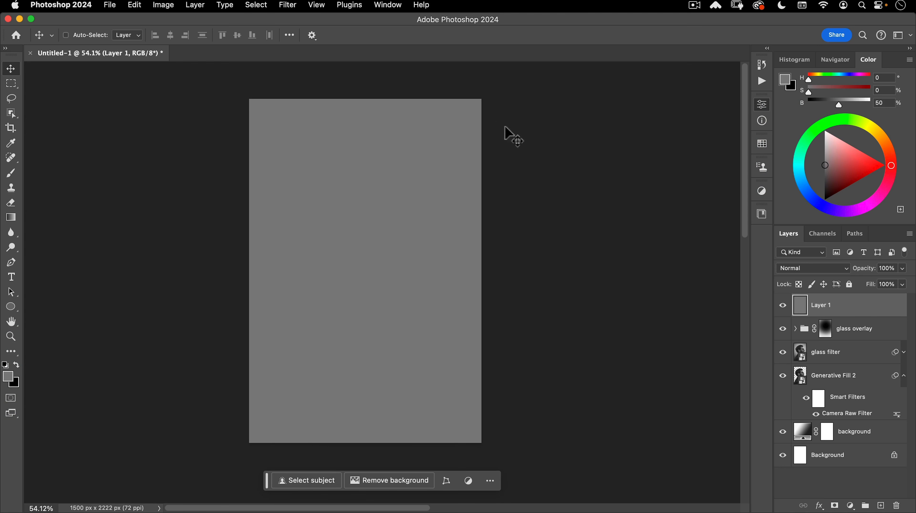
Apply Add Noise to the gray layer with a 12.5% amount, Gaussian distribution and Monochromatic enabled
{"action": "left_click", "coordinate": [287, 5]}
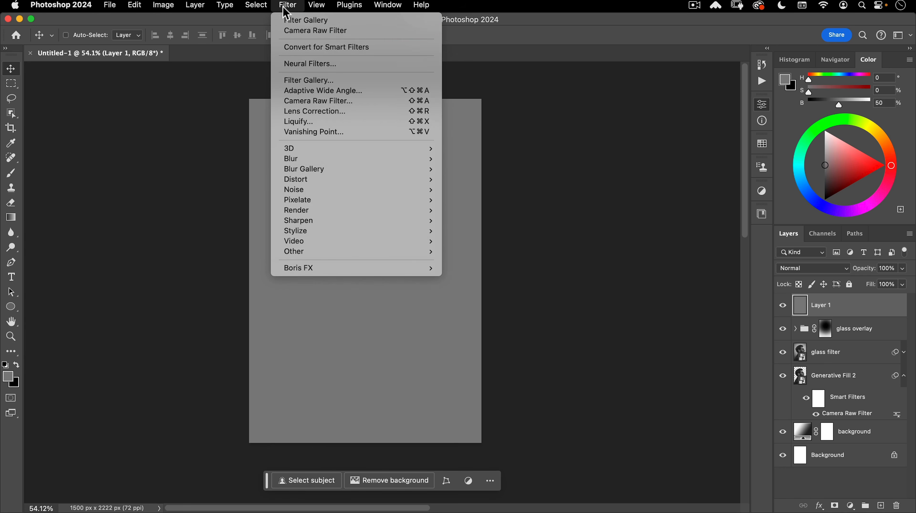
{"action": "mouse_move", "coordinate": [348, 189]}
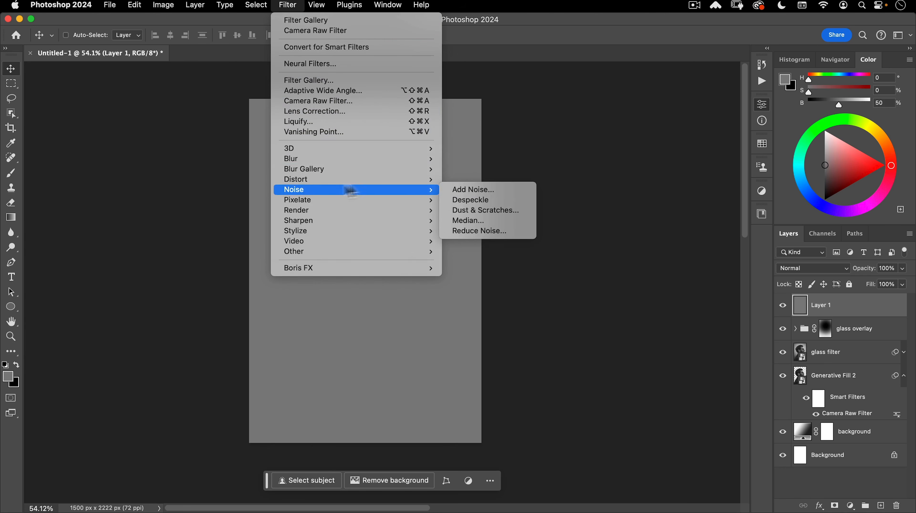
{"action": "left_click", "coordinate": [490, 193]}
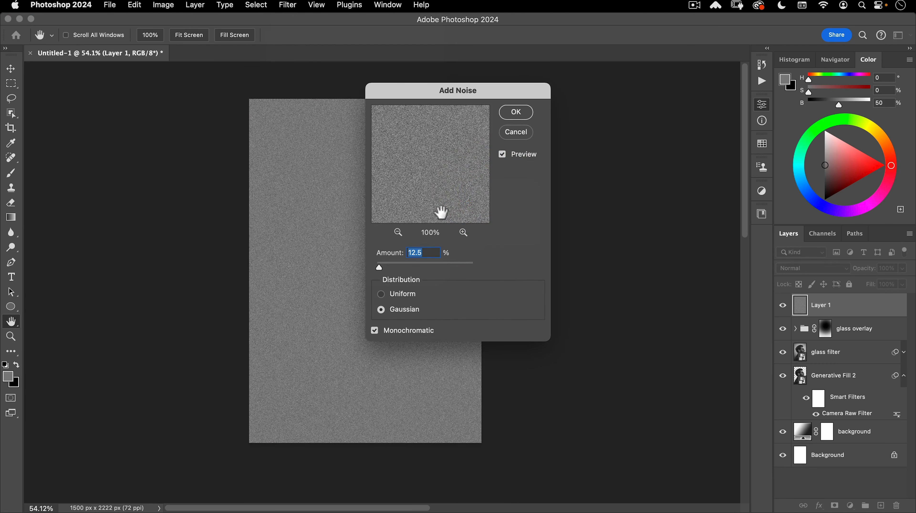
{"action": "left_click_drag", "start_coordinate": [336, 260], "coordinate": [384, 226]}
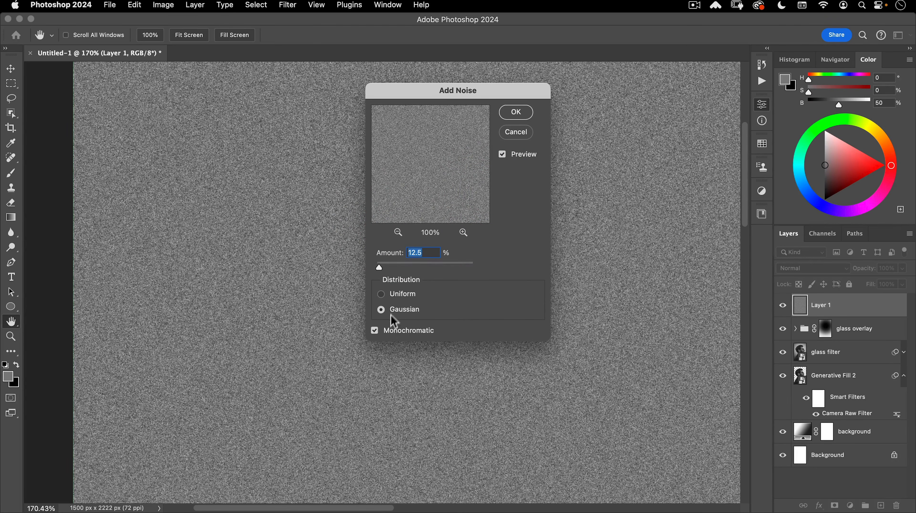
{"action": "left_click", "coordinate": [523, 112]}
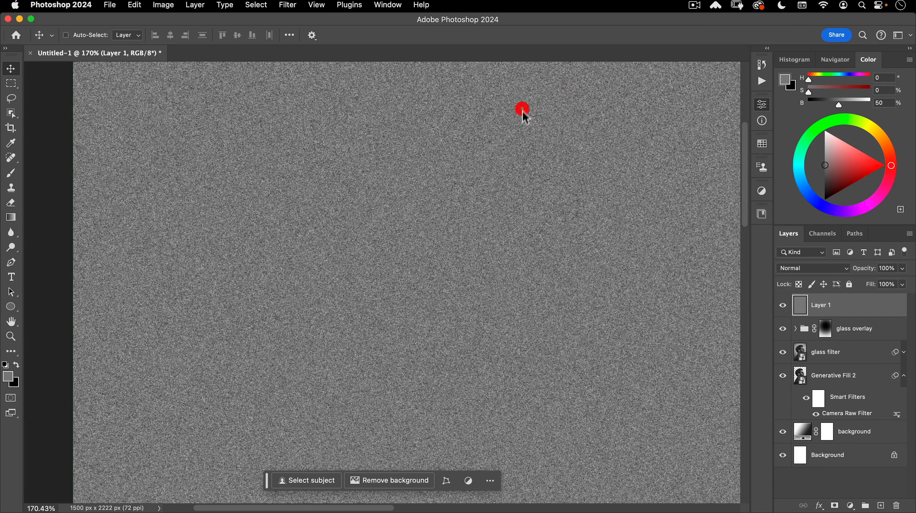
Set the noise layer's blend mode to Vivid Light and its fill to 40%
{"action": "left_click", "coordinate": [811, 269]}
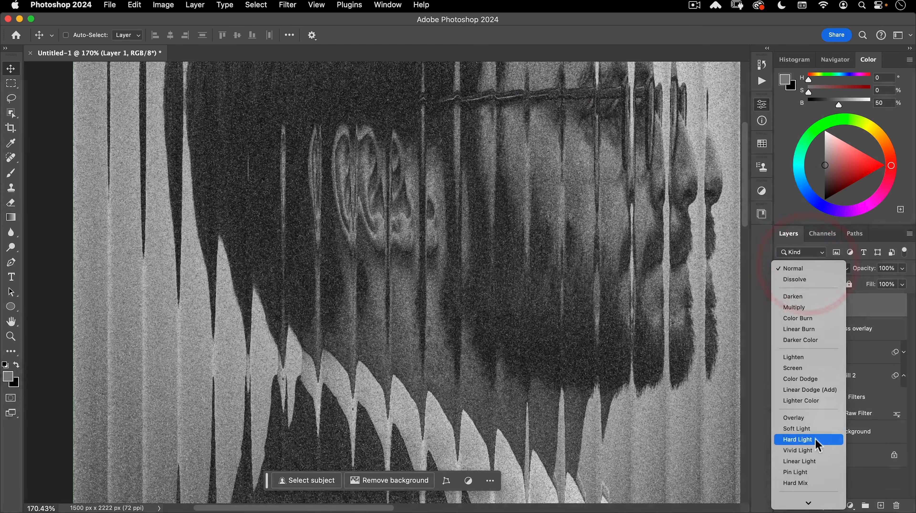
{"action": "left_click", "coordinate": [813, 450]}
{"action": "key", "text": "super+0"}
{"action": "left_click_drag", "start_coordinate": [475, 260], "coordinate": [448, 244]}
{"action": "left_click_drag", "start_coordinate": [875, 289], "coordinate": [838, 289]}
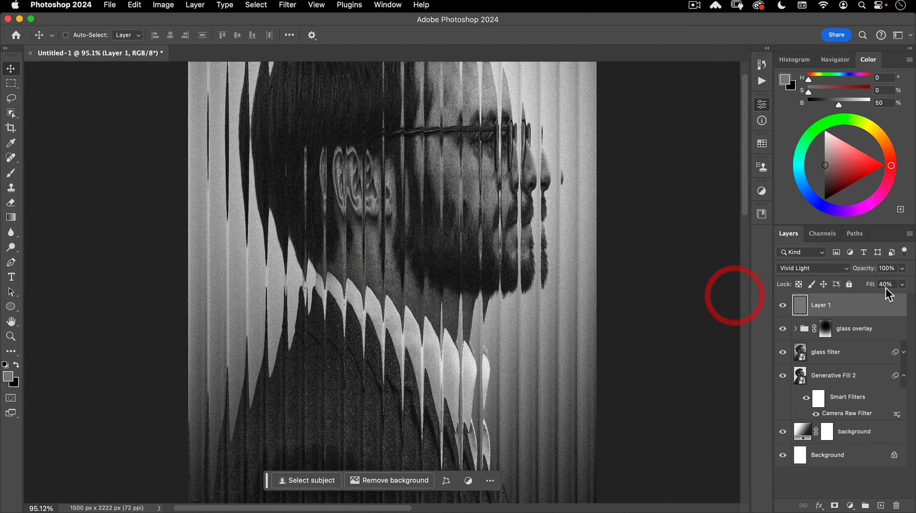
{"action": "left_click_drag", "start_coordinate": [423, 306], "coordinate": [405, 319]}
{"action": "left_click_drag", "start_coordinate": [457, 300], "coordinate": [433, 325]}
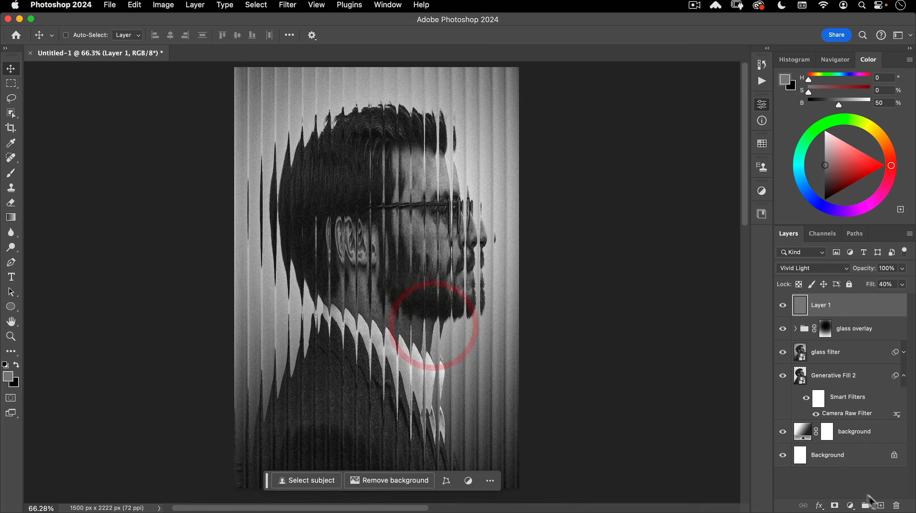
Add a new layer above the noise layer and name it yellow lights
{"action": "left_click", "coordinate": [880, 506]}
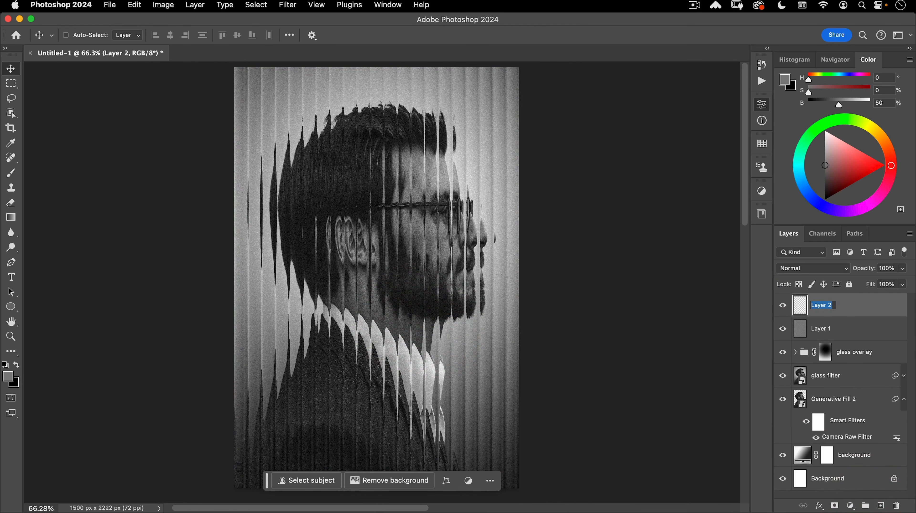
{"action": "type", "text": "yellow "}
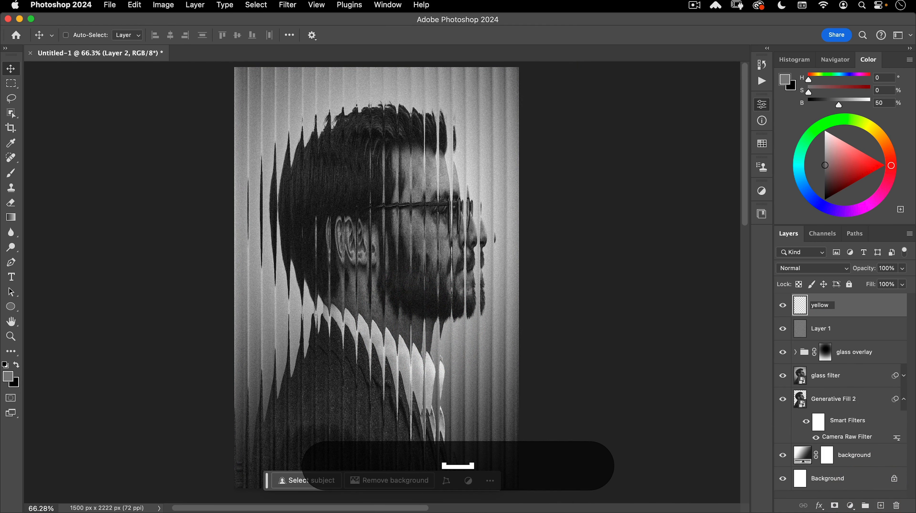
{"action": "type", "text": "lights"}
{"action": "key", "text": "Return"}
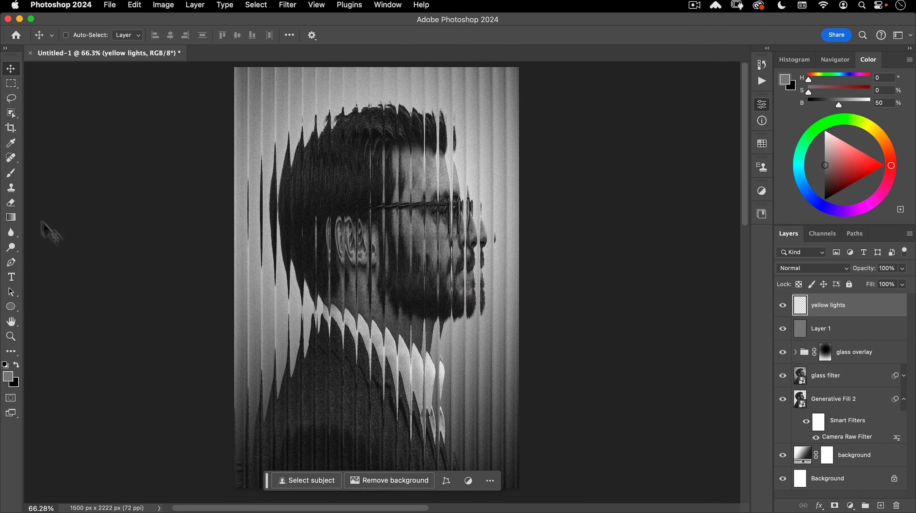
Choose a linear gradient and set the foreground color to the yellow-green #b1bd48
{"action": "left_click", "coordinate": [11, 217]}
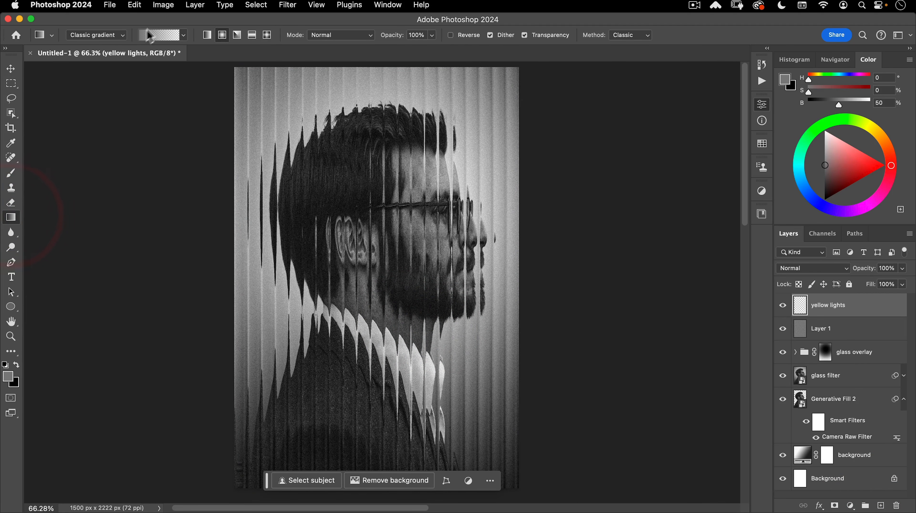
{"action": "left_click", "coordinate": [205, 37]}
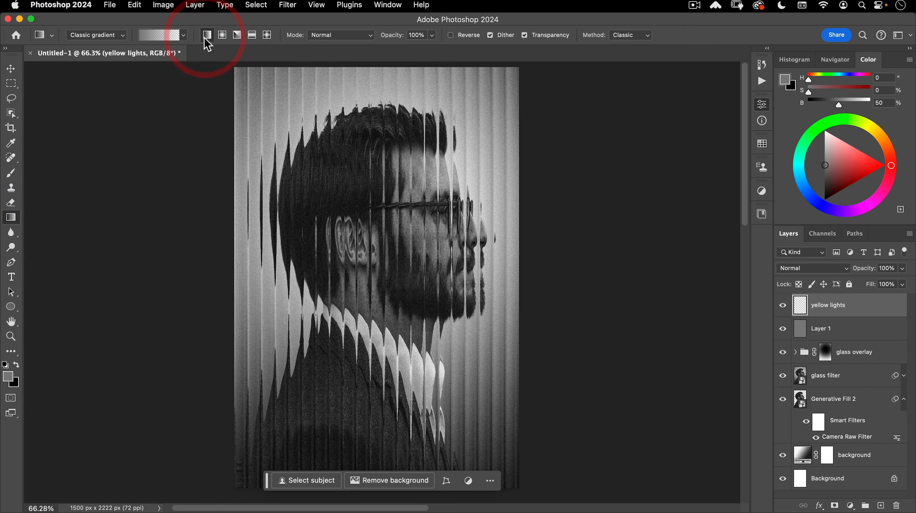
{"action": "left_click", "coordinate": [7, 377]}
{"action": "mouse_move", "coordinate": [680, 268]}
{"action": "left_mouse_down"}
{"action": "mouse_move", "coordinate": [683, 283]}
{"action": "mouse_move", "coordinate": [648, 229]}
{"action": "mouse_move", "coordinate": [618, 210]}
{"action": "mouse_move", "coordinate": [620, 189]}
{"action": "left_mouse_up"}
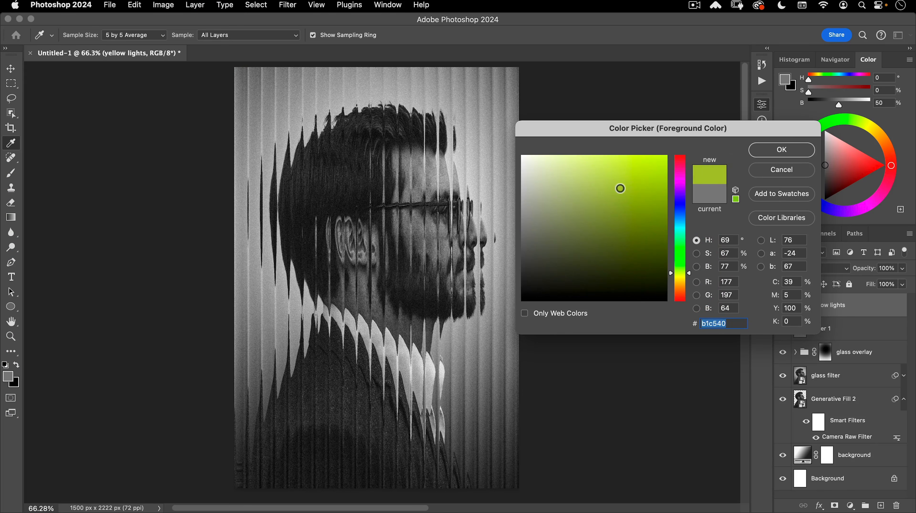
{"action": "left_click", "coordinate": [683, 274]}
{"action": "left_click_drag", "start_coordinate": [686, 279], "coordinate": [685, 278]}
{"action": "left_click_drag", "start_coordinate": [615, 185], "coordinate": [608, 193]}
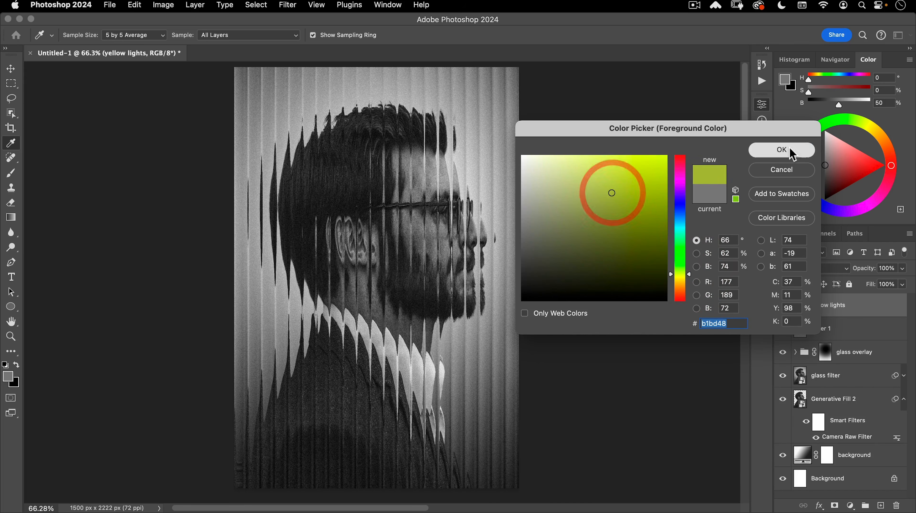
{"action": "left_click", "coordinate": [782, 149]}
Draw yellow-green gradients on the yellow lights layer, fading inward from the portrait's upper-right and lower-right corners
{"action": "key", "text": "g"}
{"action": "left_click_drag", "start_coordinate": [454, 168], "coordinate": [441, 184]}
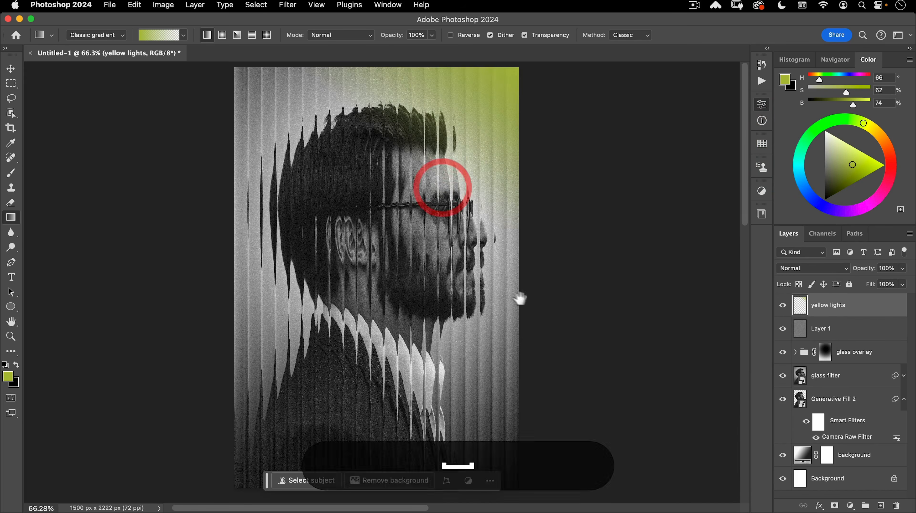
{"action": "left_click_drag", "start_coordinate": [516, 299], "coordinate": [476, 168]}
{"action": "left_click_drag", "start_coordinate": [509, 357], "coordinate": [583, 348]}
Set the yellow lights layer's blend mode to Soft Light and its opacity to 20%
{"action": "key", "text": "v"}
{"action": "left_click", "coordinate": [806, 270]}
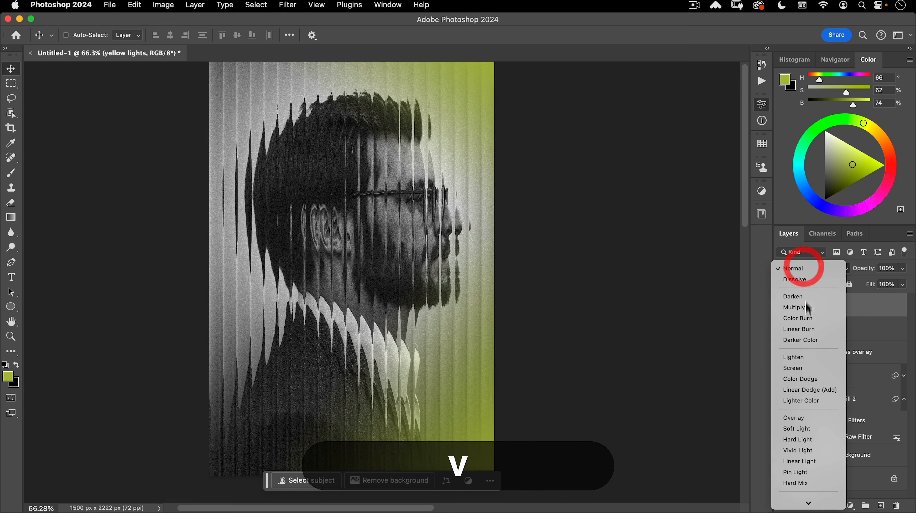
{"action": "left_click", "coordinate": [797, 430]}
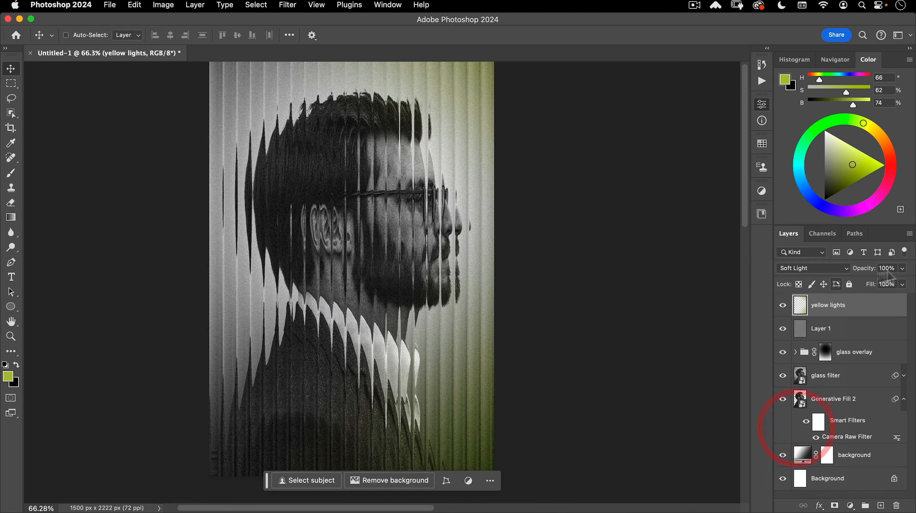
{"action": "left_click_drag", "start_coordinate": [862, 268], "coordinate": [822, 270]}
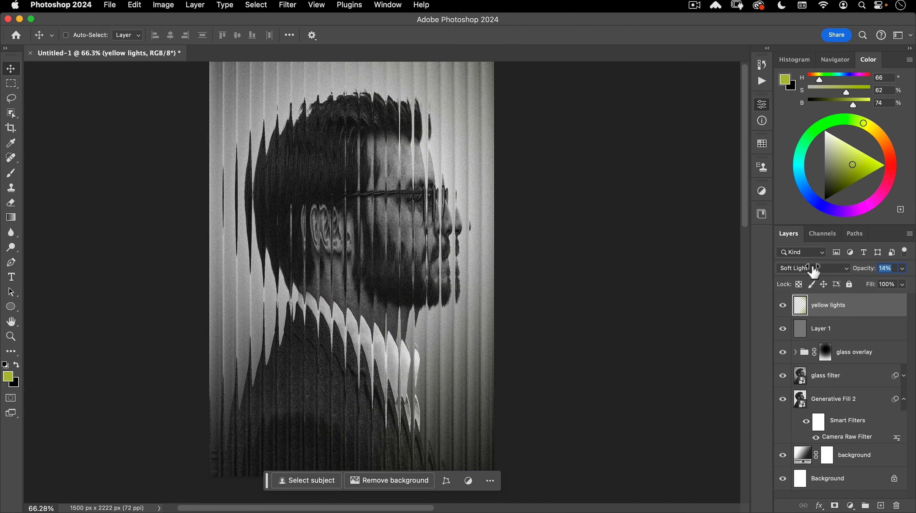
{"action": "left_click_drag", "start_coordinate": [815, 272], "coordinate": [808, 262]}
{"action": "scroll", "coordinate": [494, 270], "scroll_direction": "down", "scroll_amount": 1}
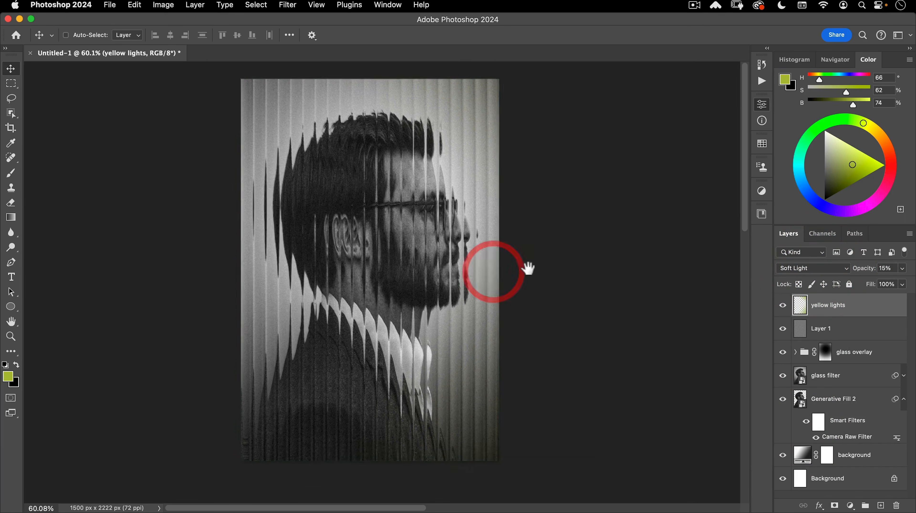
{"action": "left_click_drag", "start_coordinate": [860, 273], "coordinate": [863, 273]}
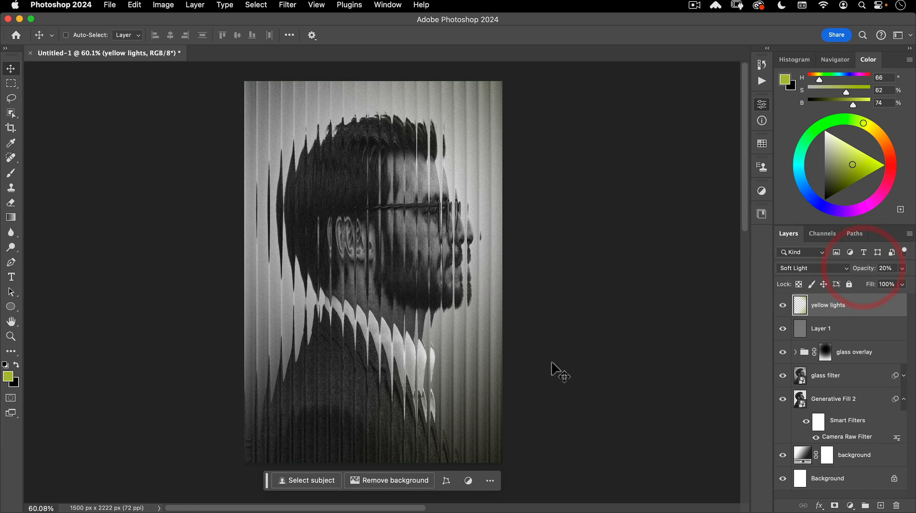
{"action": "key", "text": "space"}
{"action": "left_click_drag", "start_coordinate": [556, 331], "coordinate": [576, 330]}
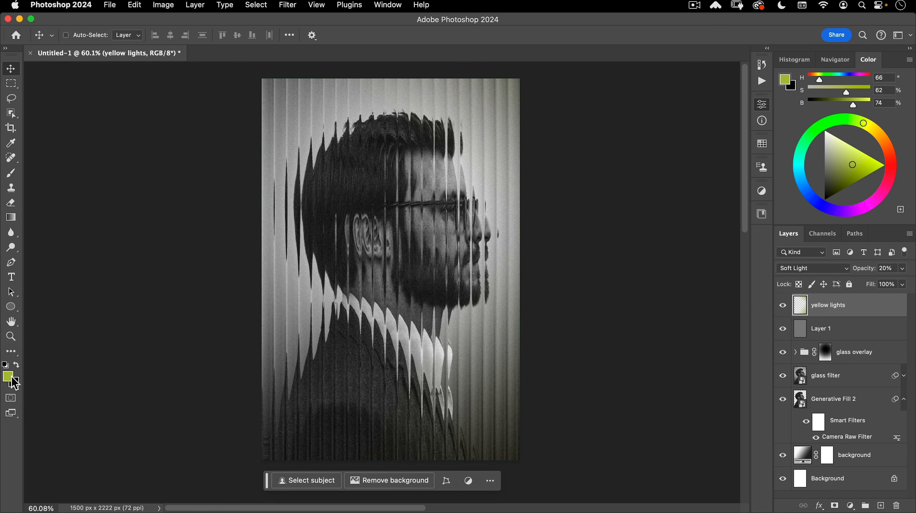
Make white the foreground color and add the text RIPLEY over the man's shoulder area
{"action": "key", "text": "d"}
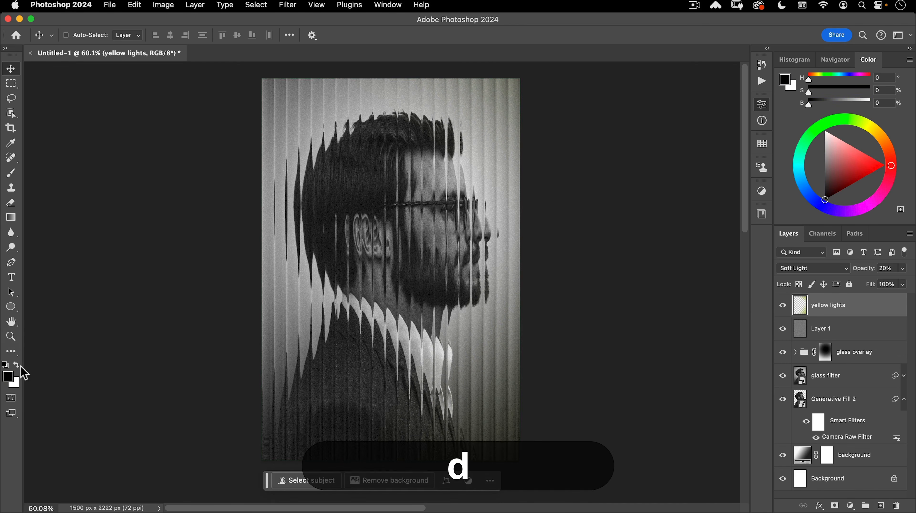
{"action": "key", "text": "x"}
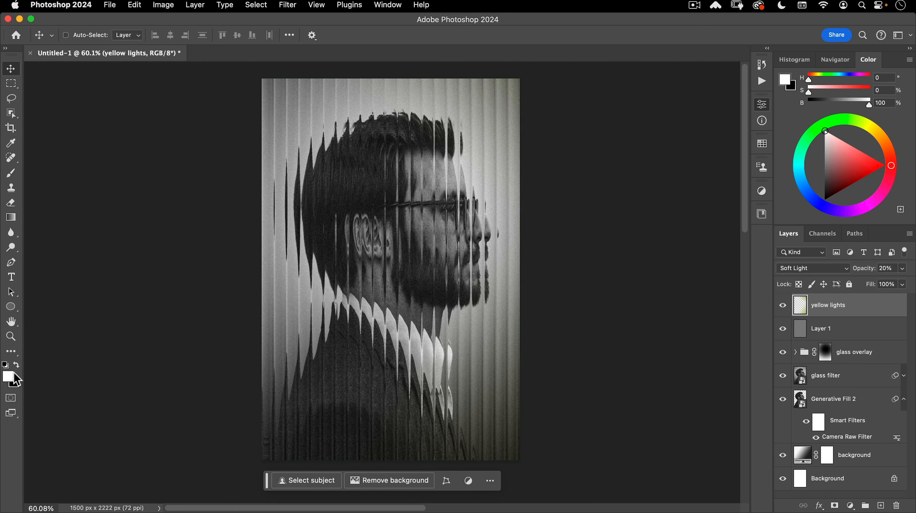
{"action": "left_click", "coordinate": [11, 277]}
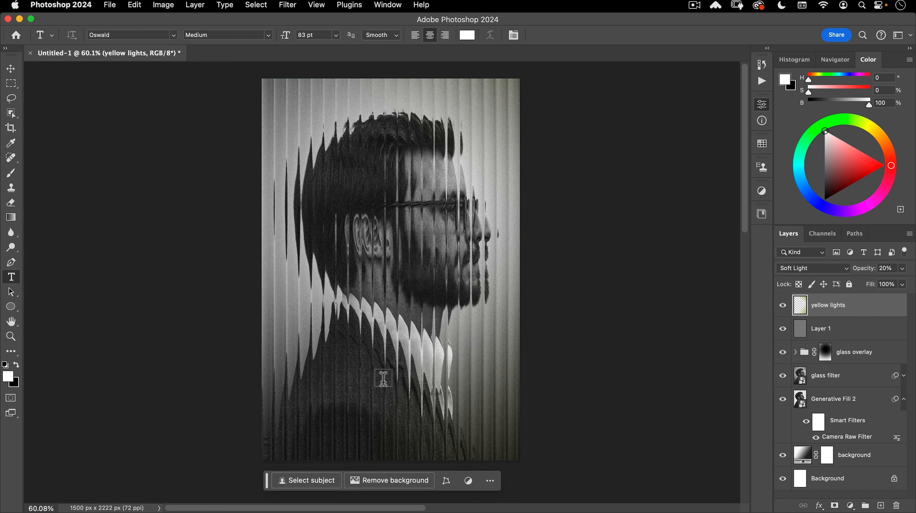
{"action": "left_click", "coordinate": [397, 384]}
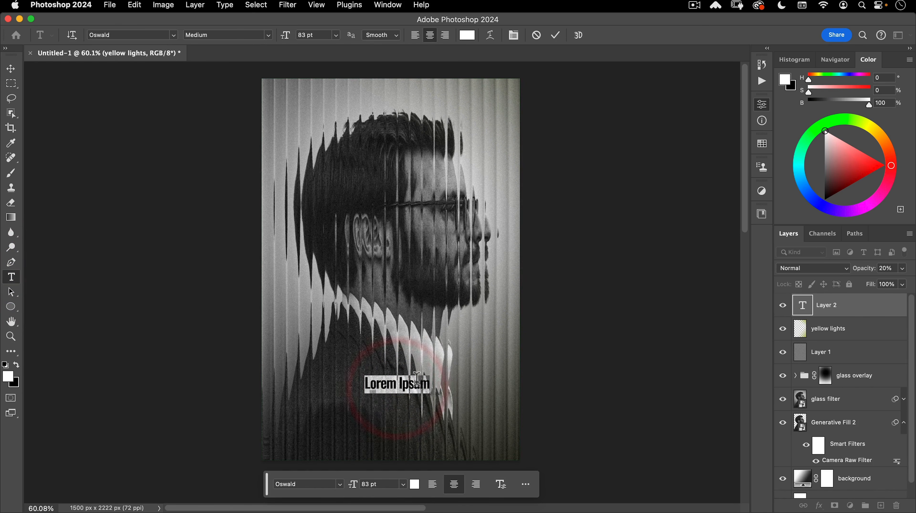
{"action": "type", "text": "RIPLEY"}
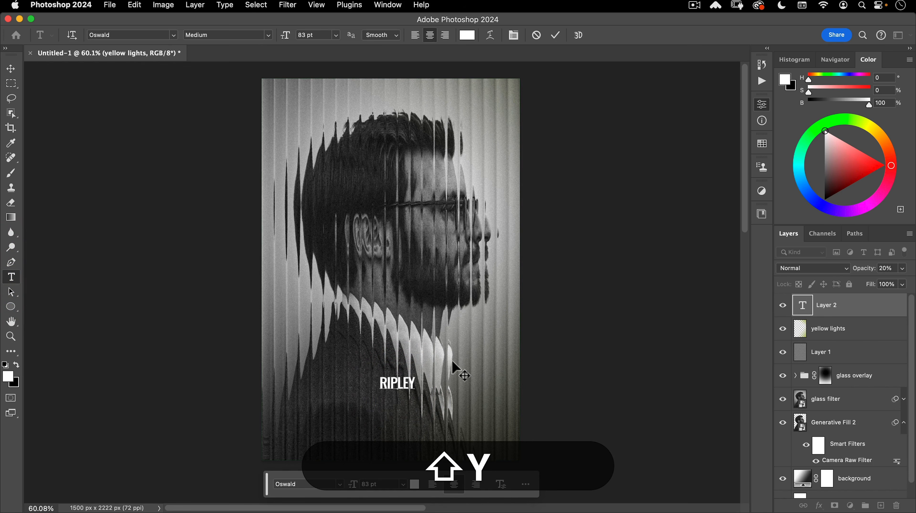
Change the RIPLEY text's font to OPTIEmpirePro Regular
{"action": "key", "text": "shift+super+a"}
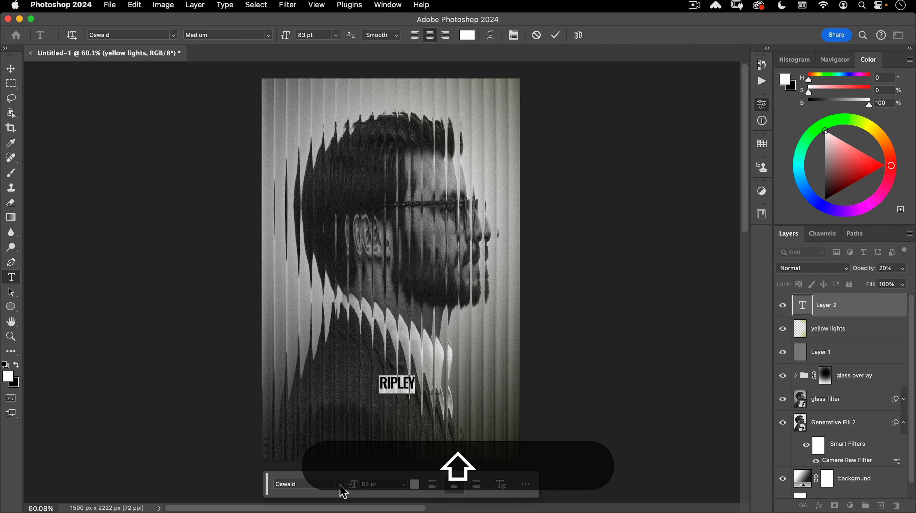
{"action": "type", "text": "EMPIRE"}
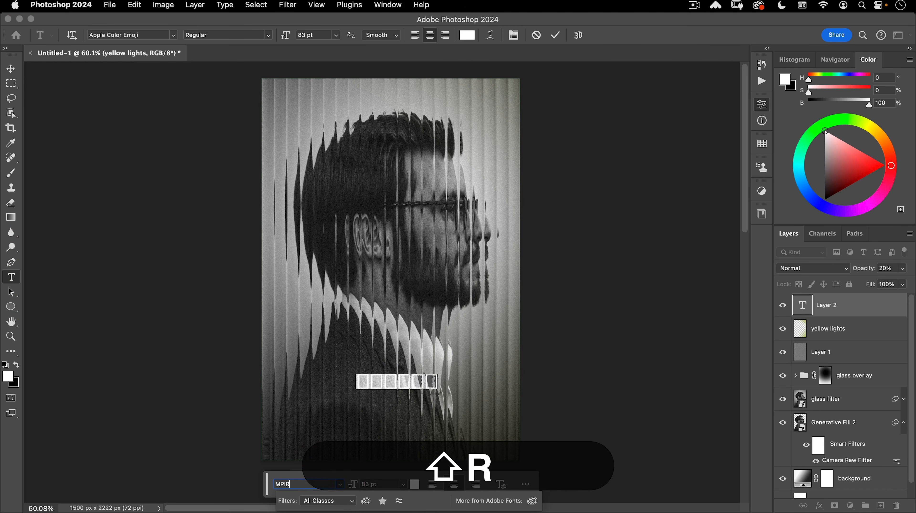
{"action": "key", "text": "shift+super+a"}
{"action": "type", "text": "EMPIRE"}
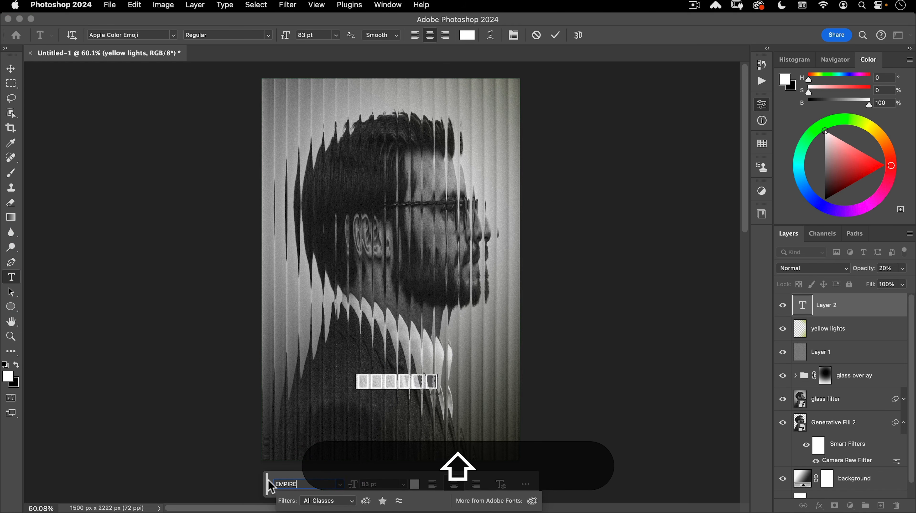
{"action": "left_click", "coordinate": [144, 34]}
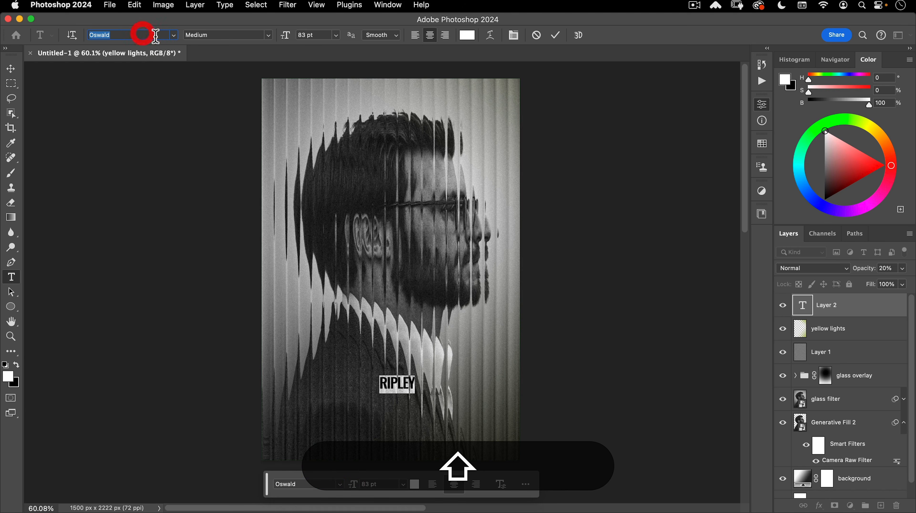
{"action": "type", "text": "MPRE"}
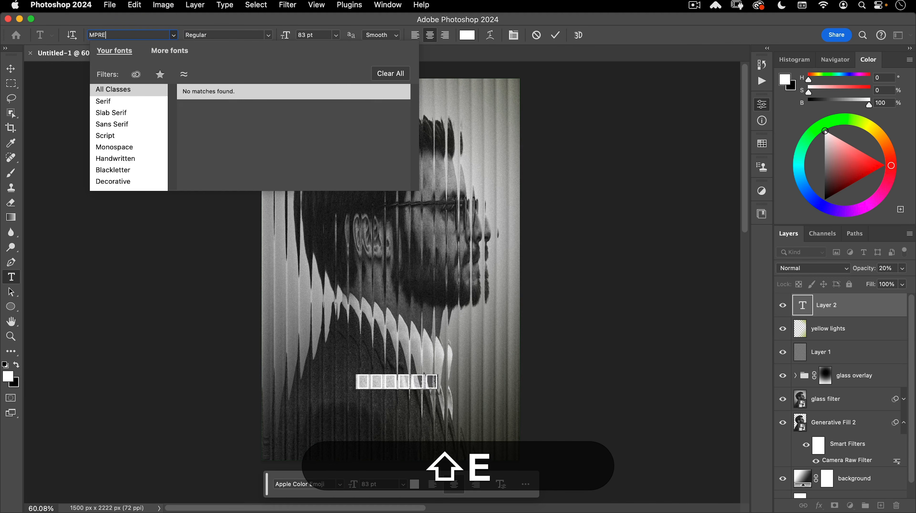
{"action": "key", "text": "super+a"}
{"action": "type", "text": "EMP"}
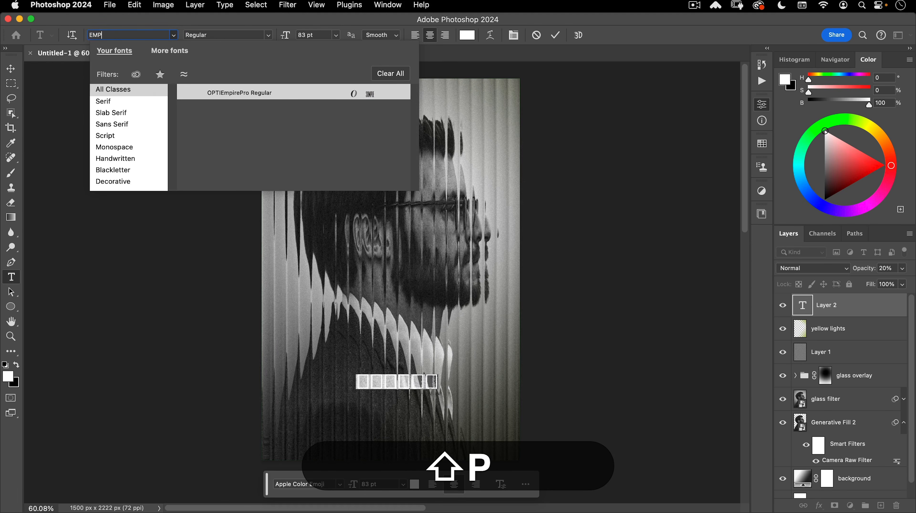
{"action": "left_click", "coordinate": [212, 92]}
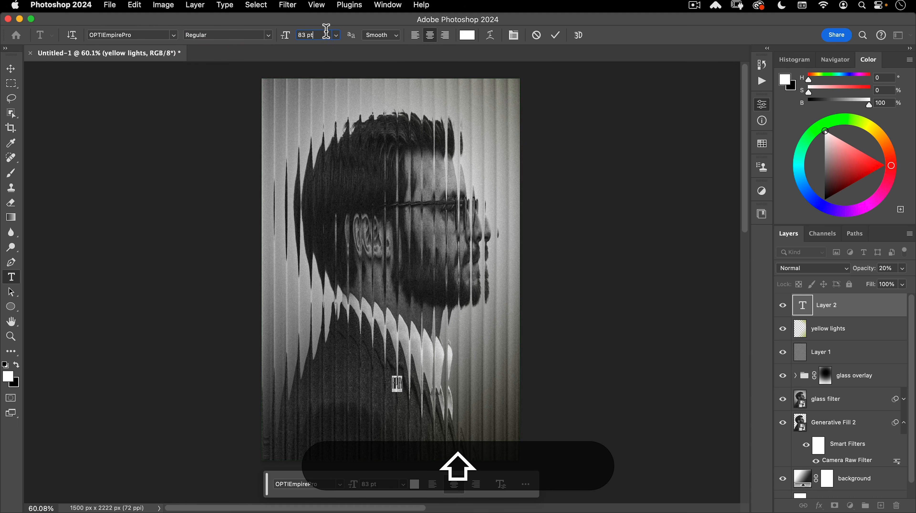
Set the RIPLEY text's size to 352 pt and its tracking to 460
{"action": "left_click", "coordinate": [235, 23]}
{"action": "left_click", "coordinate": [266, 27]}
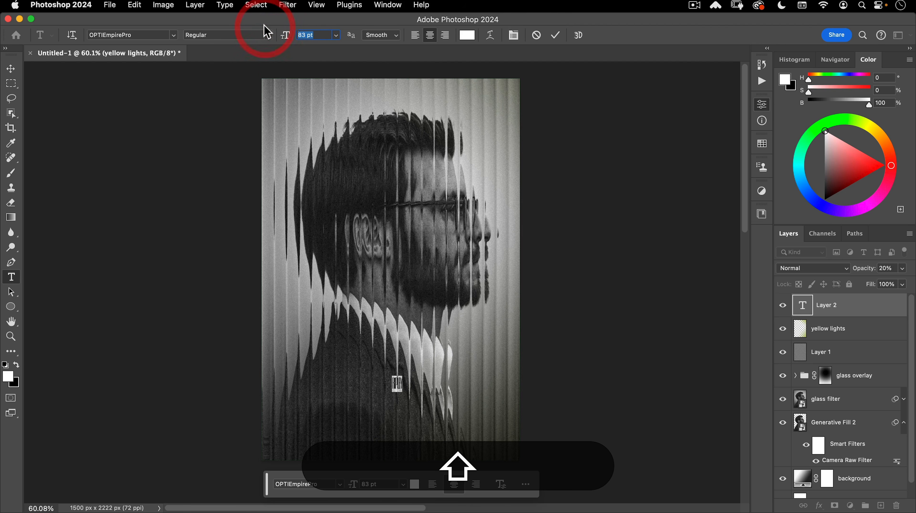
{"action": "type", "text": "352"}
{"action": "key", "text": "Return"}
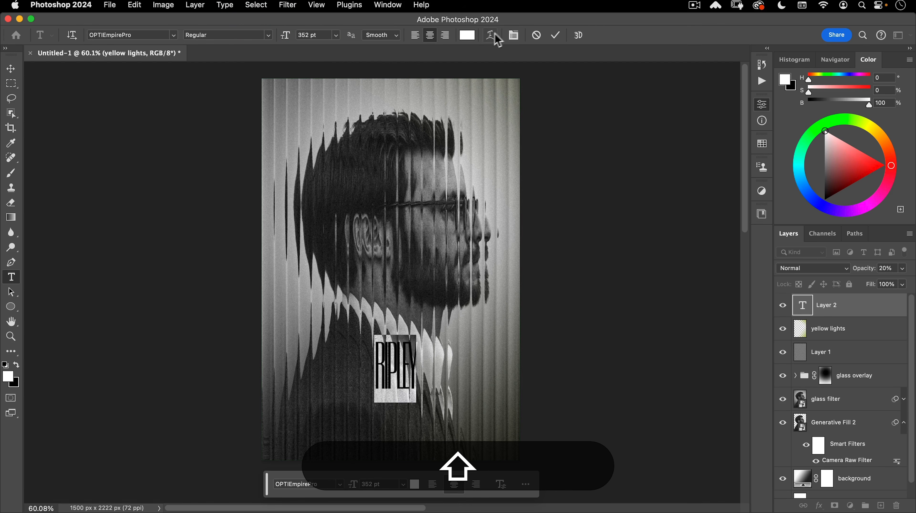
{"action": "left_click", "coordinate": [514, 36]}
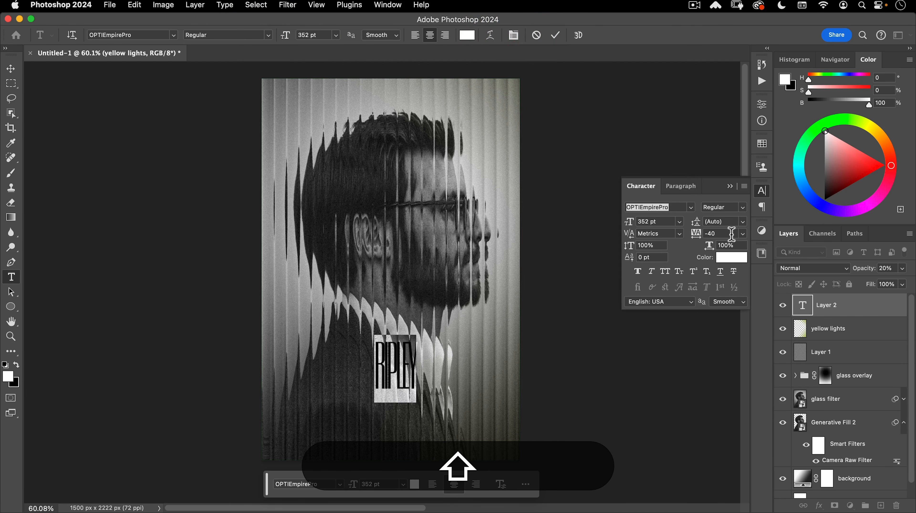
{"action": "left_click", "coordinate": [728, 233]}
{"action": "left_click", "coordinate": [696, 233]}
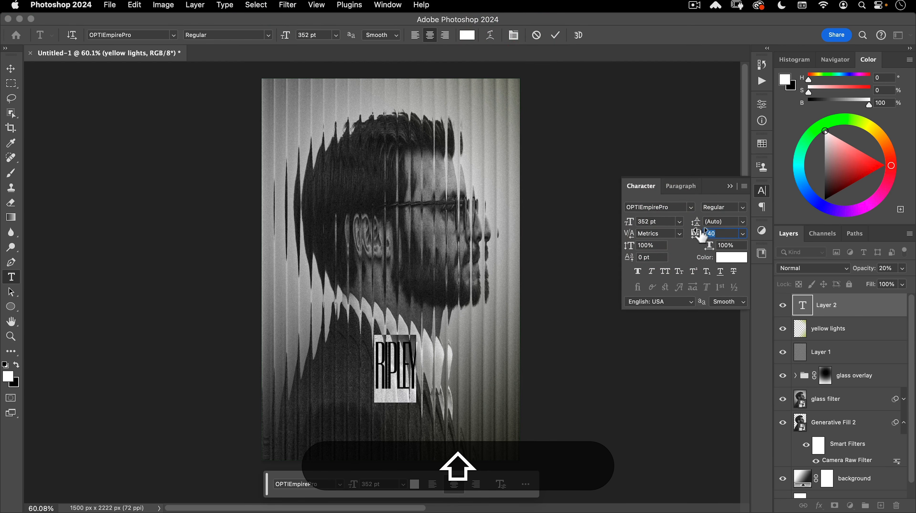
{"action": "type", "text": "46"}
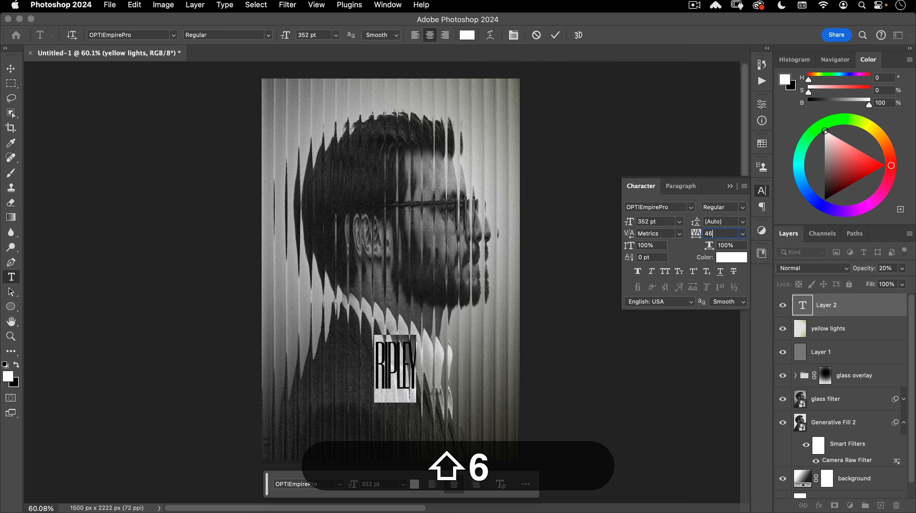
{"action": "key", "text": "shift+Return"}
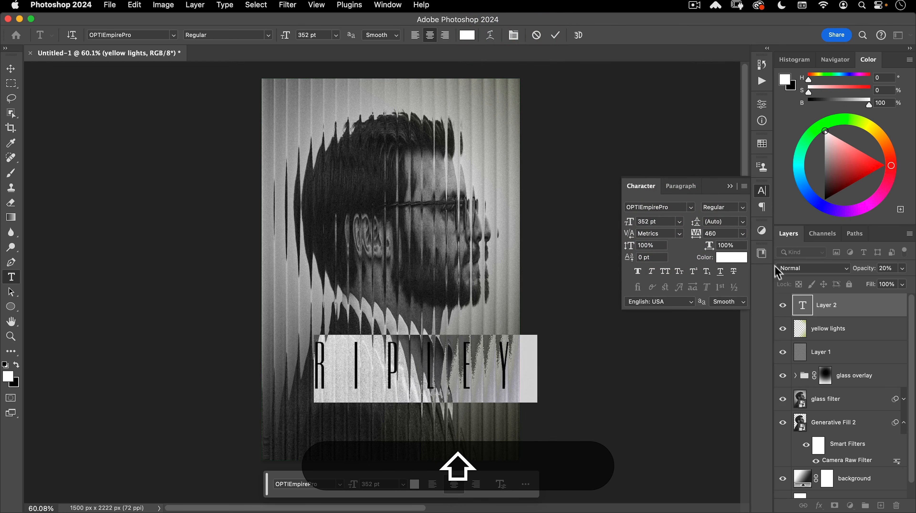
Commit the text, show the guides, and move the RIPLEY title down and left to center it across the lower portrait
{"action": "left_click", "coordinate": [11, 70]}
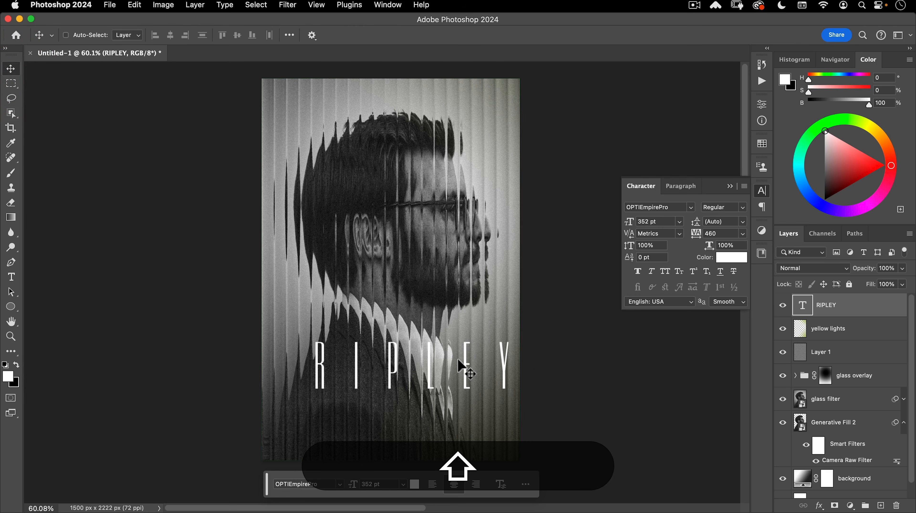
{"action": "key", "text": "shift+super+semicolon"}
{"action": "left_click_drag", "start_coordinate": [431, 354], "coordinate": [414, 381]}
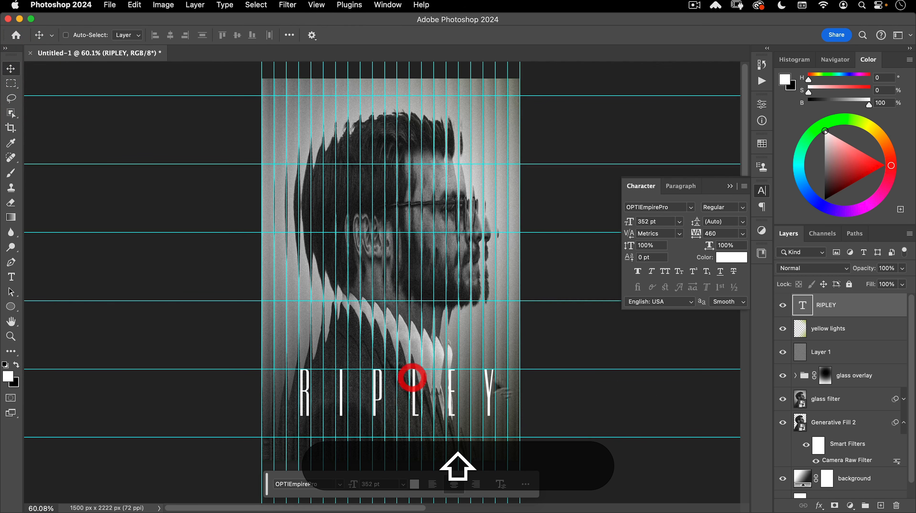
{"action": "key", "text": "shift+Left"}
{"action": "key", "text": "shift+Left"}
{"action": "key", "text": "shift+Left"}
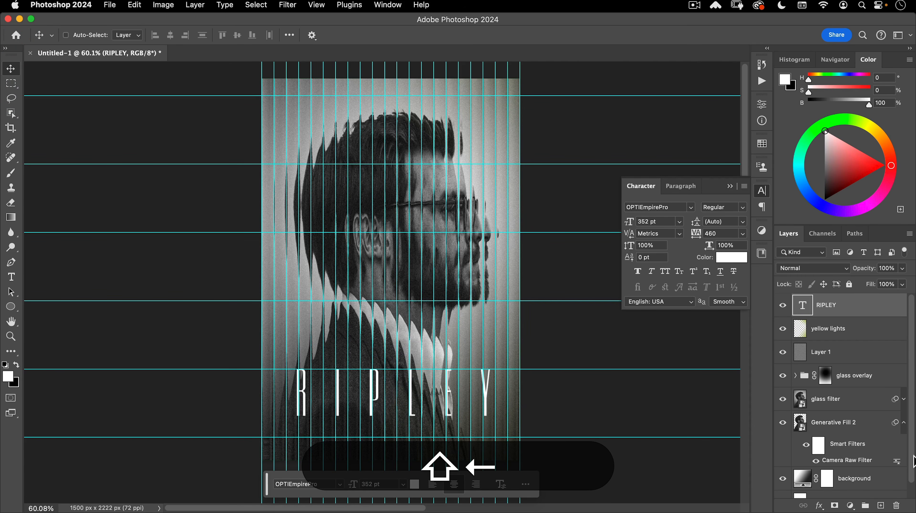
{"action": "key", "text": "shift+Right"}
{"action": "key", "text": "shift+Left"}
{"action": "key", "text": "shift+Left"}
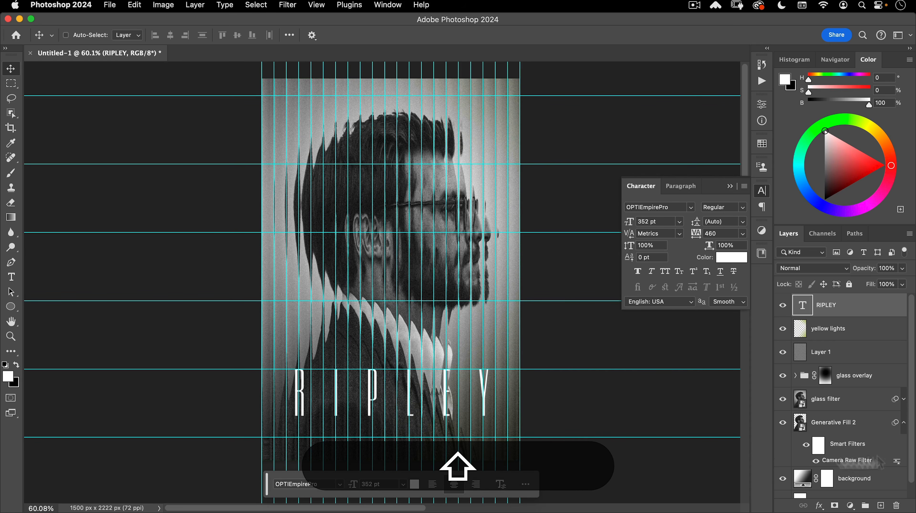
Duplicate the RIPLEY title and place the copy just above the original
{"action": "key", "text": "alt"}
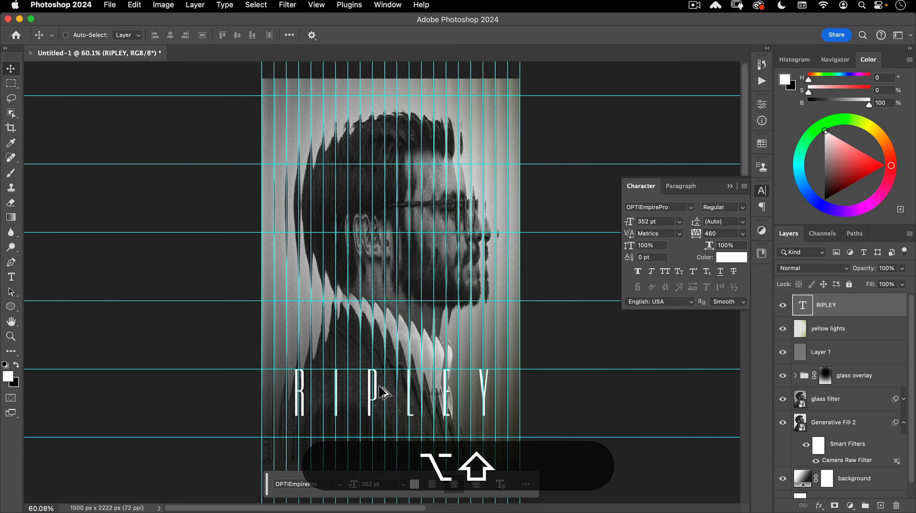
{"action": "left_click_drag", "start_coordinate": [381, 392], "coordinate": [381, 348]}
{"action": "scroll", "coordinate": [401, 357], "scroll_direction": "up", "scroll_amount": 5}
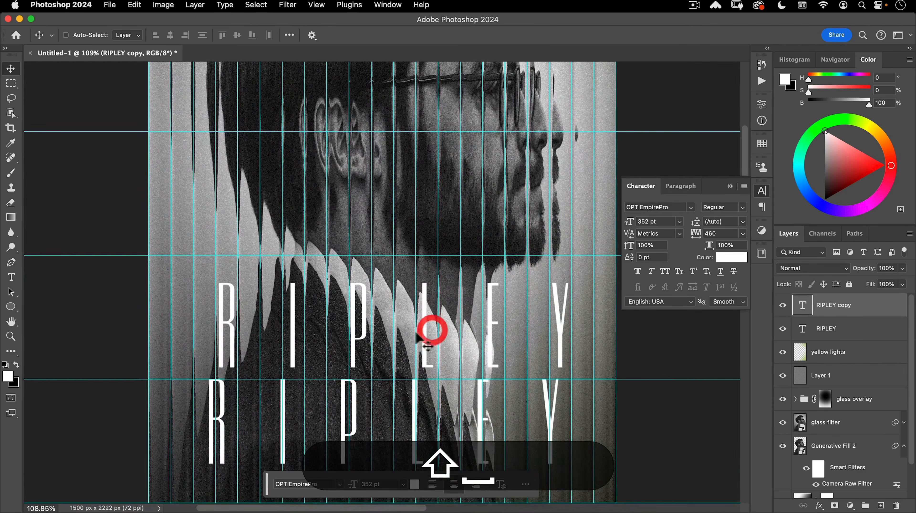
Set the size of the duplicated RIPLEY text above the title to 94 pt
{"action": "key", "text": "shift+t"}
{"action": "left_click", "coordinate": [381, 319]}
{"action": "key", "text": "shift+super+a"}
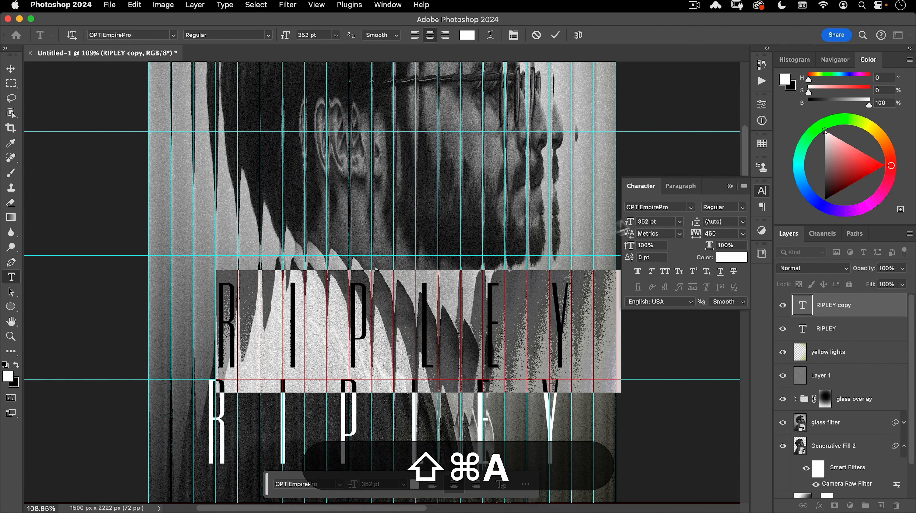
{"action": "left_click", "coordinate": [319, 34]}
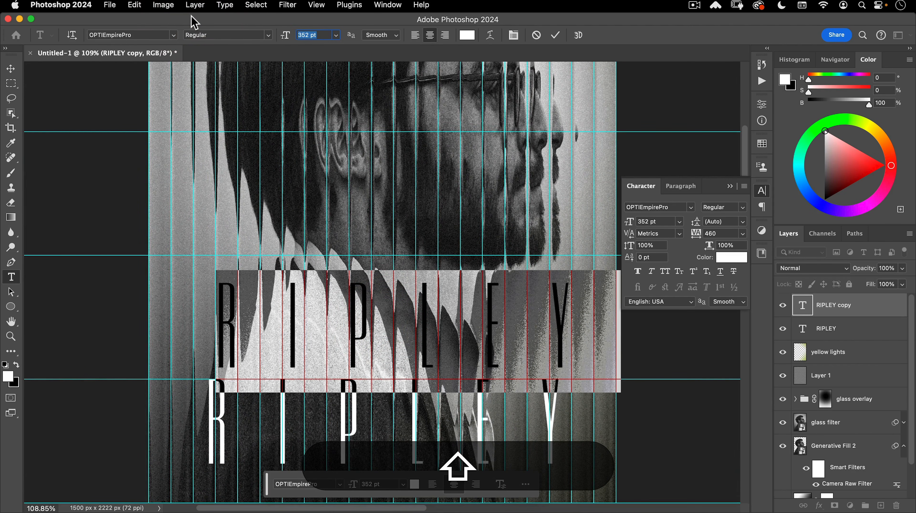
{"action": "type", "text": "94"}
{"action": "key", "text": "Return"}
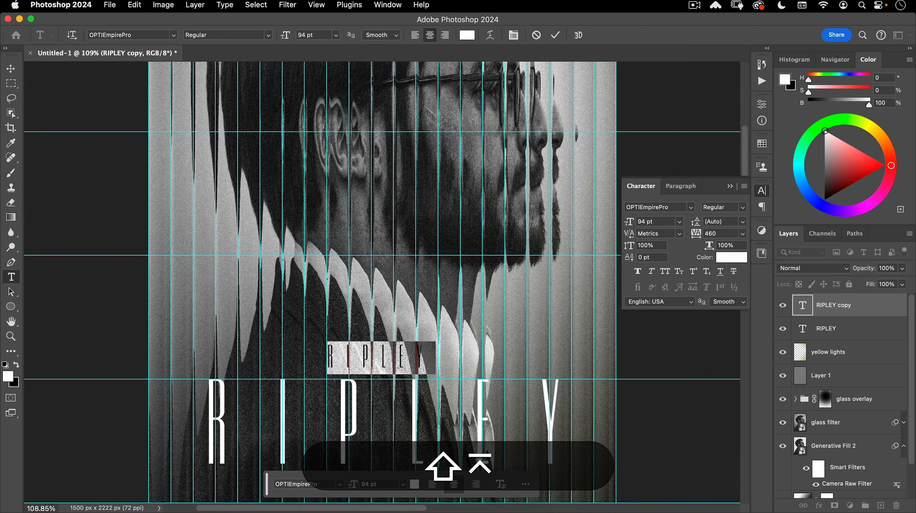
Set the duplicated RIPLEY text's tracking to 80 and apply small caps
{"action": "key", "text": "shift"}
{"action": "left_click", "coordinate": [607, 212]}
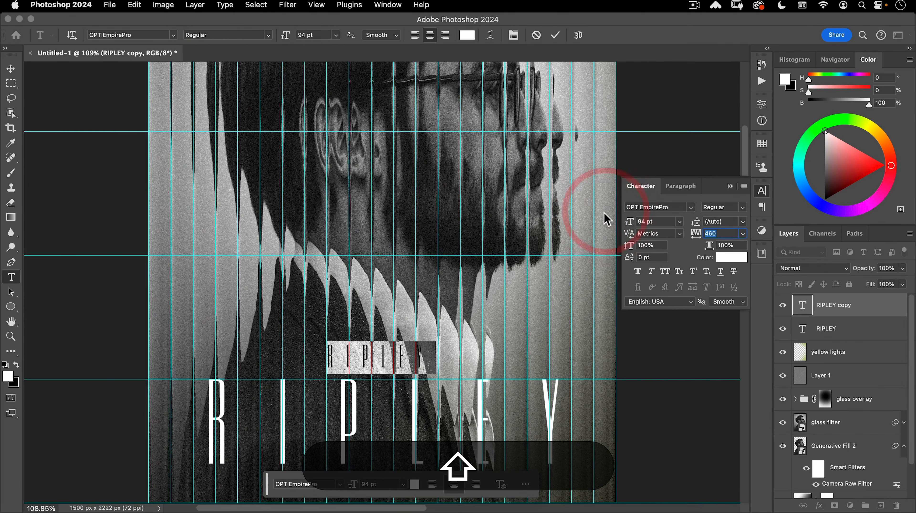
{"action": "type", "text": "80"}
{"action": "key", "text": "Return"}
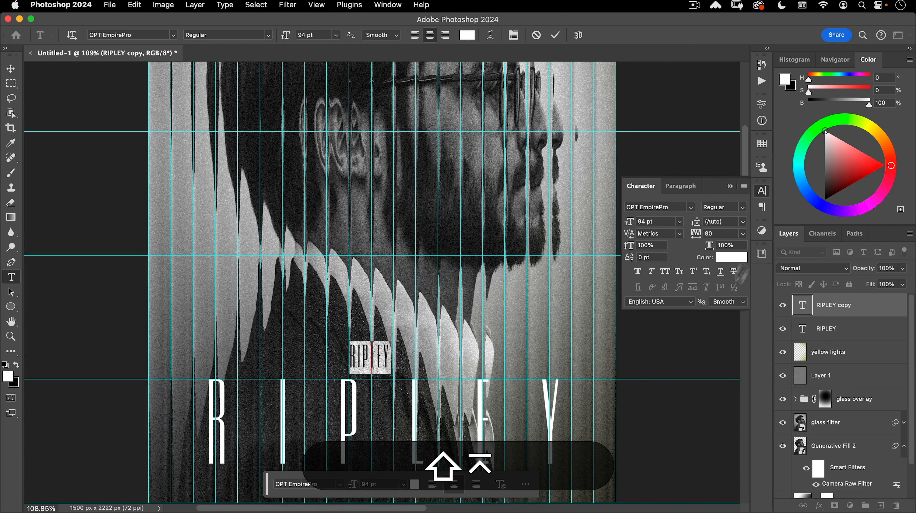
{"action": "key", "text": "shift"}
{"action": "left_click", "coordinate": [683, 275]}
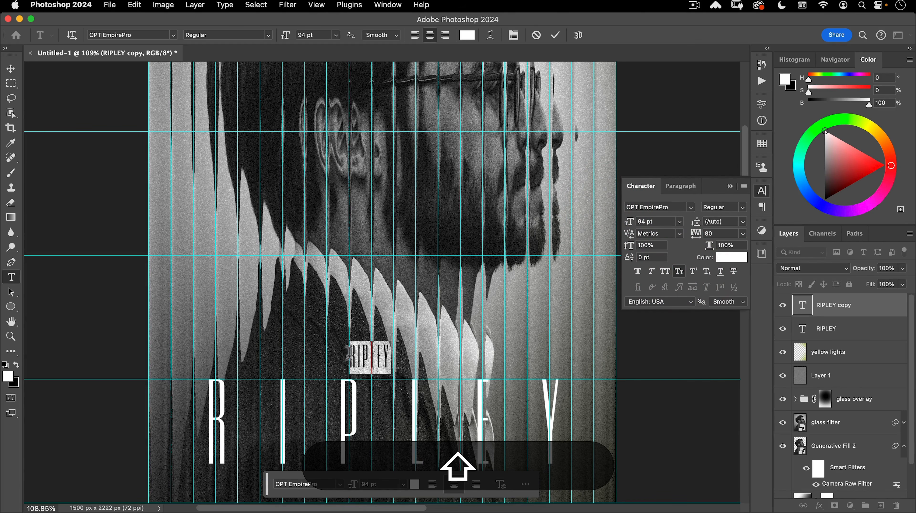
Replace the duplicated RIPLEY wording with "ANDREW SCOTT is"
{"action": "left_click", "coordinate": [366, 357]}
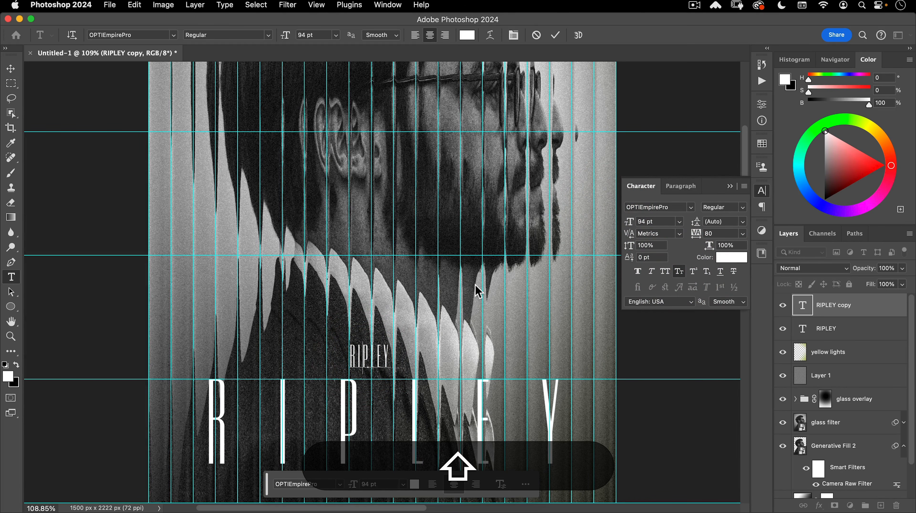
{"action": "key", "text": "super+a"}
{"action": "type", "text": "A"}
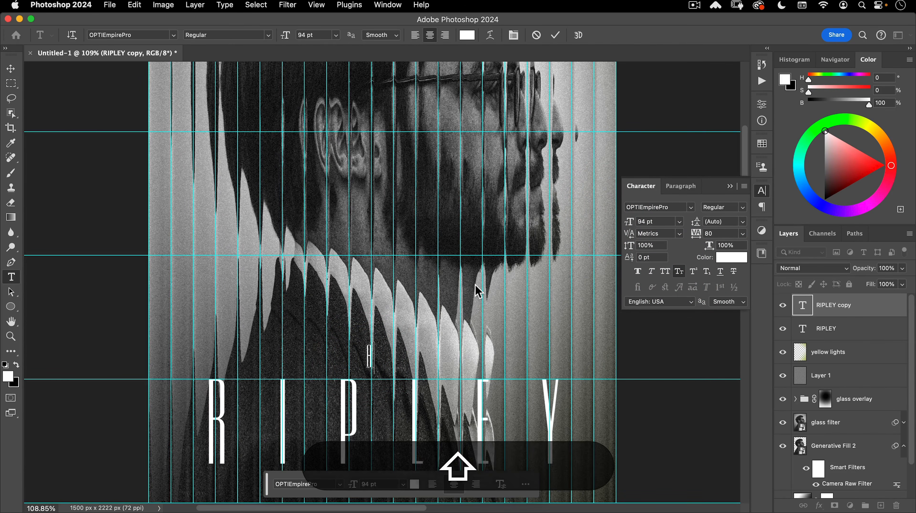
{"action": "type", "text": "NDREW S"}
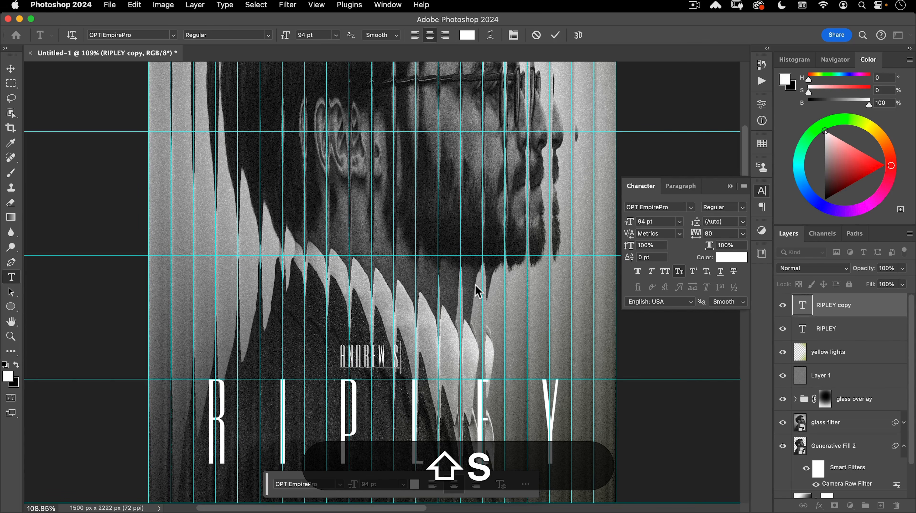
{"action": "type", "text": "COTT is"}
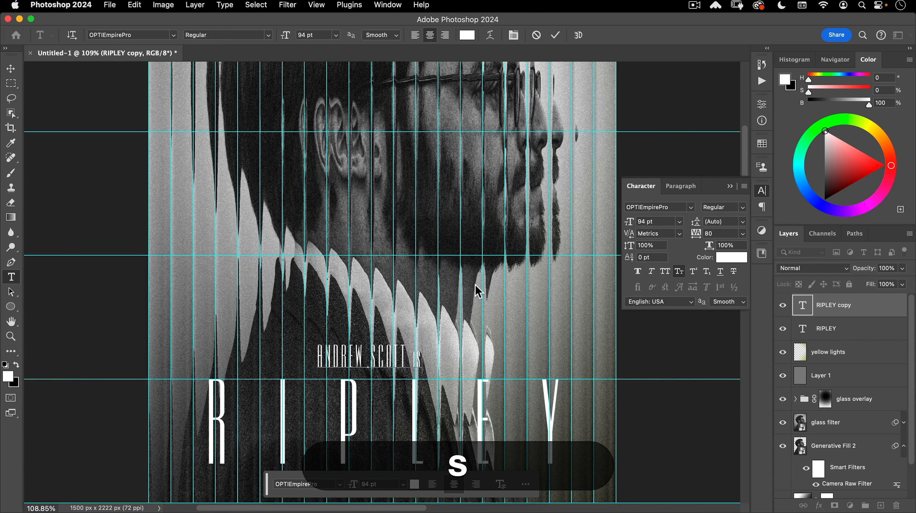
Apply faux bold to the entire ANDREW SCOTT is line and set its tracking to 75
{"action": "key", "text": "super+a"}
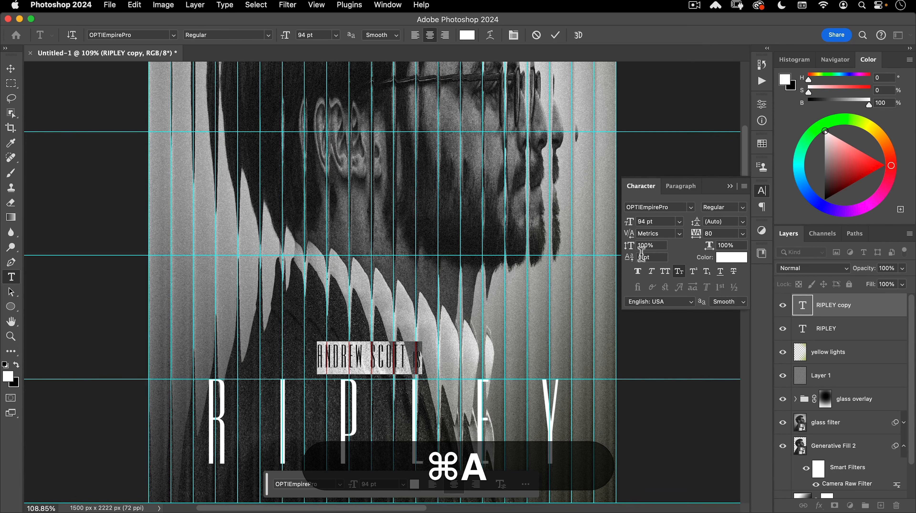
{"action": "left_click", "coordinate": [637, 271]}
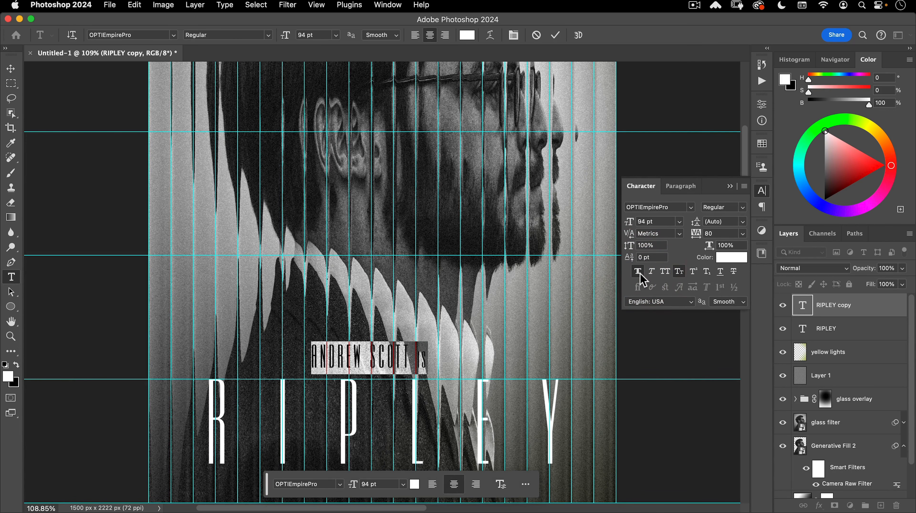
{"action": "double_click", "coordinate": [709, 234]}
{"action": "type", "text": "75"}
{"action": "key", "text": "Return"}
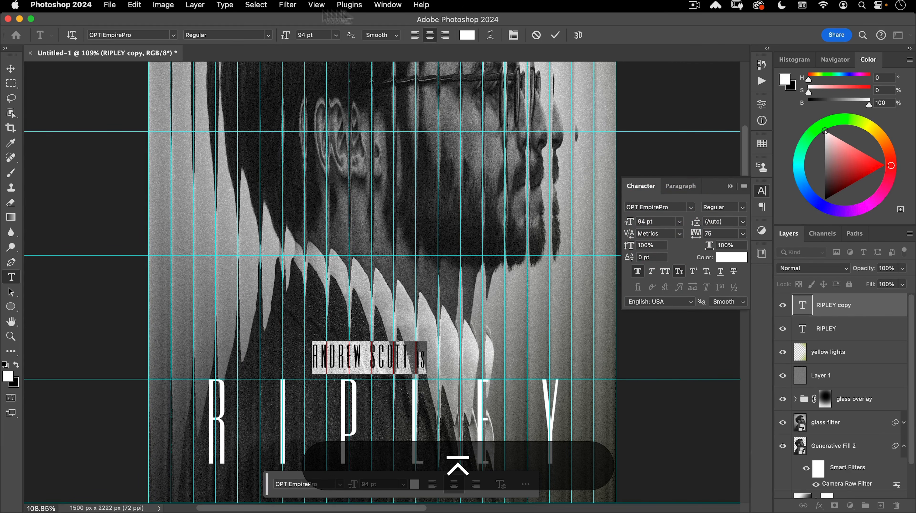
Commit the ANDREW SCOTT is line and center it just above the RIPLEY title
{"action": "left_click", "coordinate": [11, 68]}
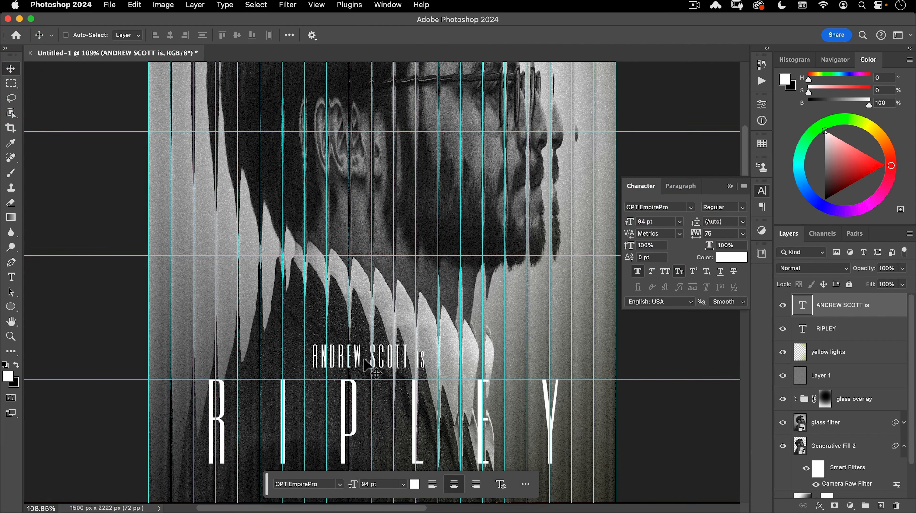
{"action": "left_click_drag", "start_coordinate": [362, 355], "coordinate": [373, 349]}
{"action": "left_click_drag", "start_coordinate": [394, 319], "coordinate": [366, 341]}
{"action": "left_click_drag", "start_coordinate": [428, 317], "coordinate": [418, 250]}
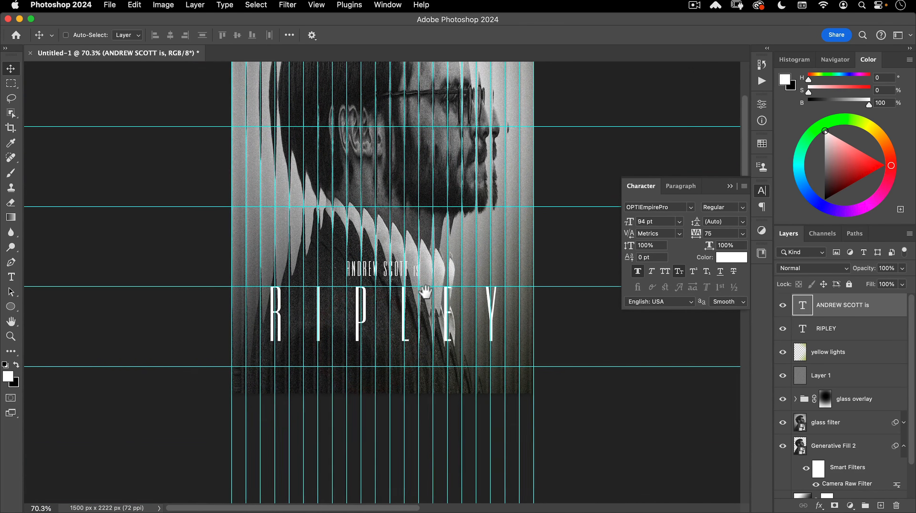
{"action": "left_click", "coordinate": [419, 296]}
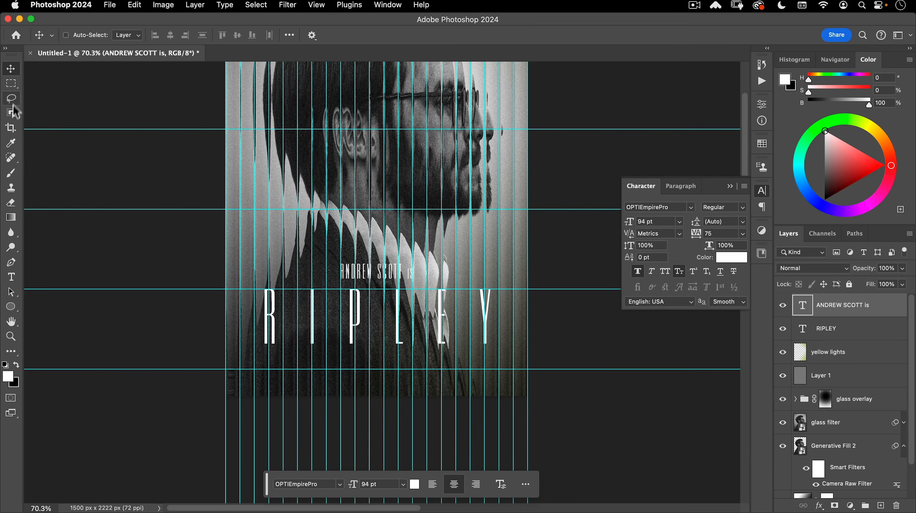
Add a new text line reading "ONLY ON" below the RIPLEY title near the poster's lower edge
{"action": "key", "text": "t"}
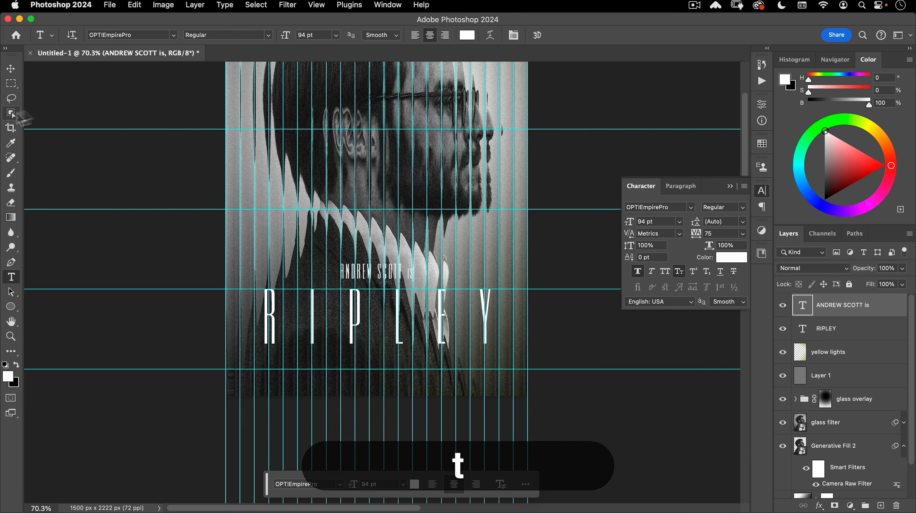
{"action": "left_click", "coordinate": [323, 385]}
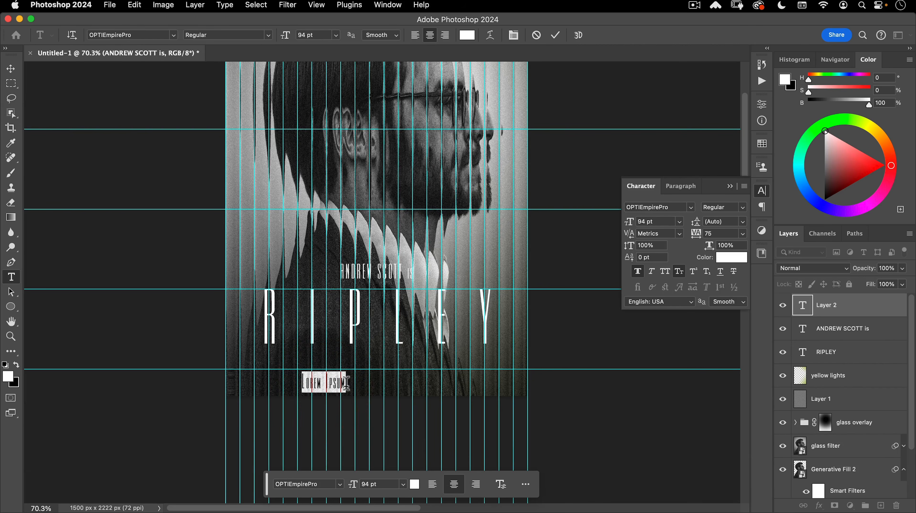
{"action": "type", "text": "ONLY ON"}
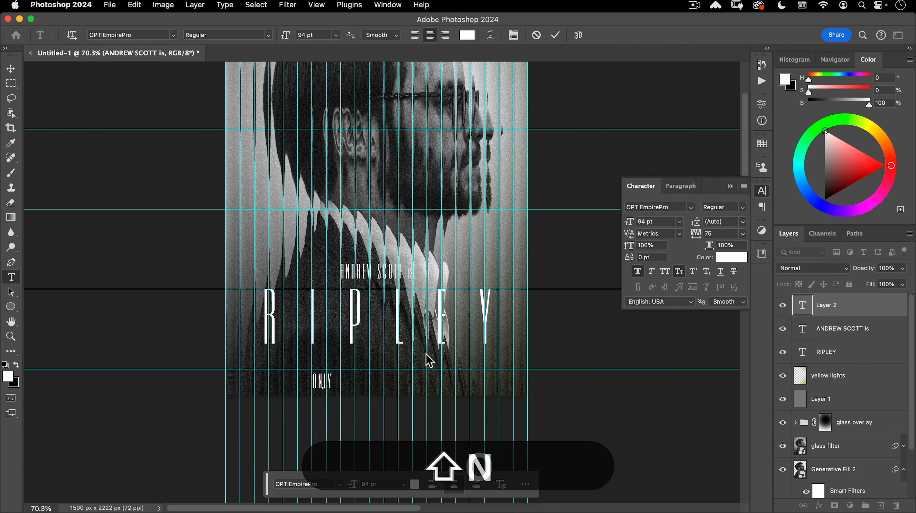
Change the ONLY ON text's font to Montserrat Bold
{"action": "key", "text": "shift+super+a"}
{"action": "left_click", "coordinate": [670, 208]}
{"action": "type", "text": "ONT"}
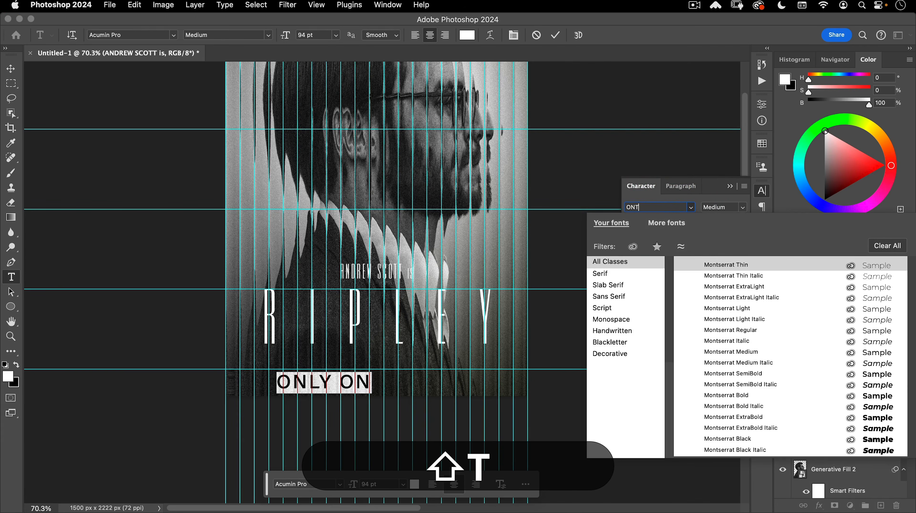
{"action": "left_click", "coordinate": [740, 397]}
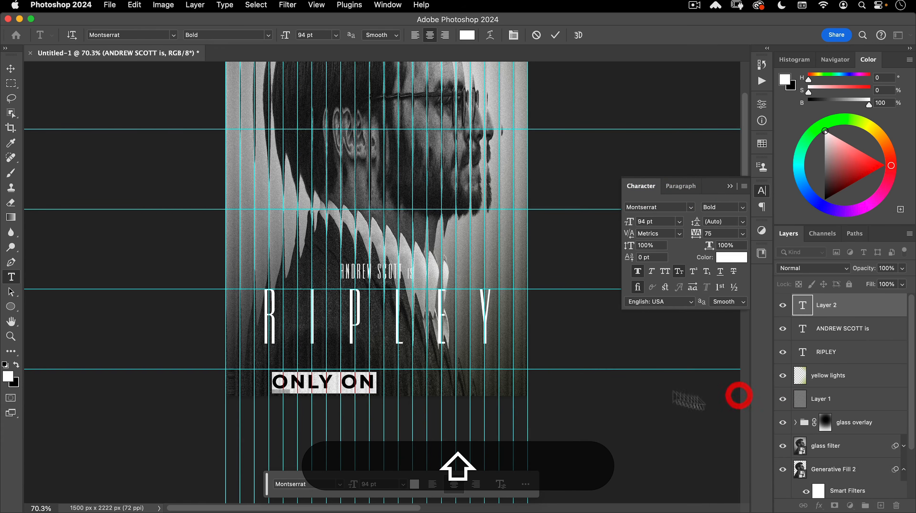
Set the ONLY ON text's size to 42 pt and its tracking to 0
{"action": "left_click", "coordinate": [666, 221]}
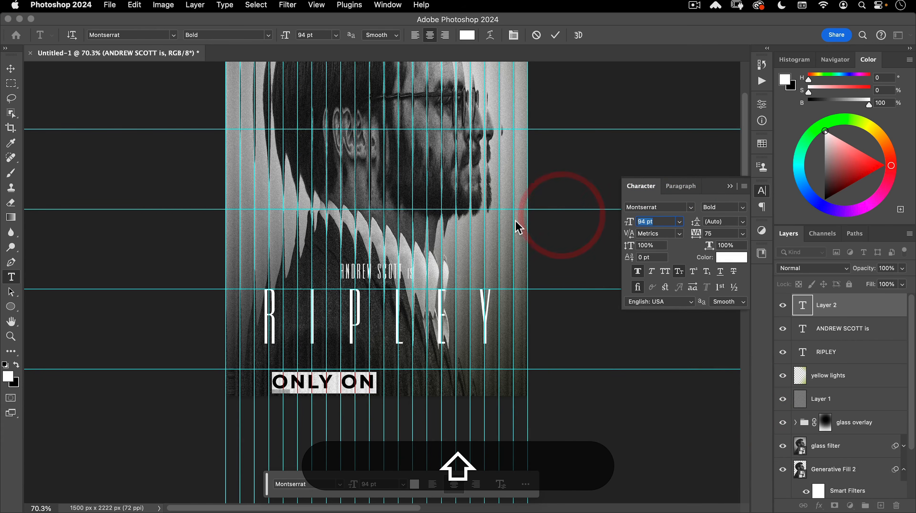
{"action": "type", "text": "42"}
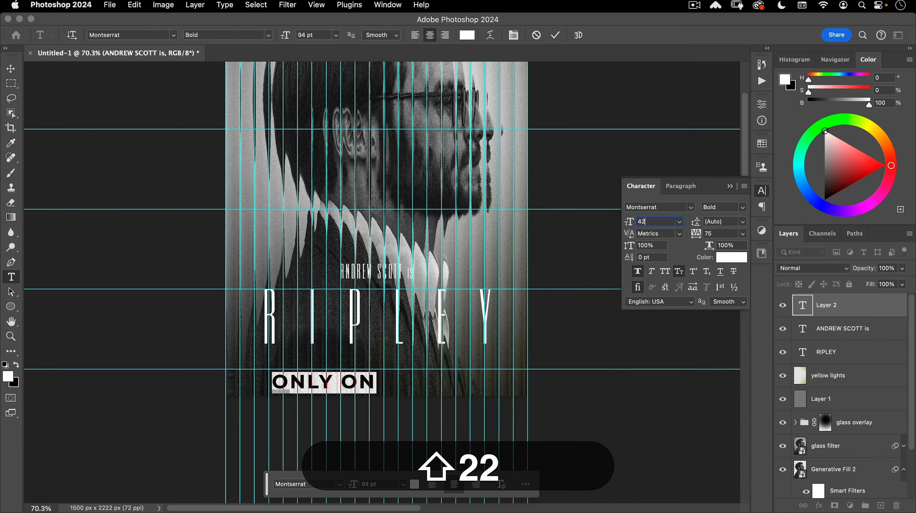
{"action": "key", "text": "Return"}
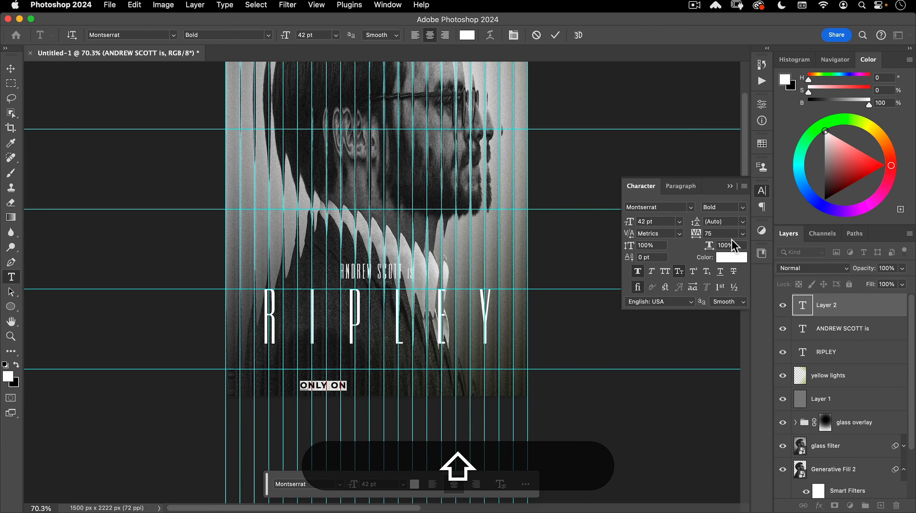
{"action": "type", "text": "0"}
{"action": "key", "text": "Return"}
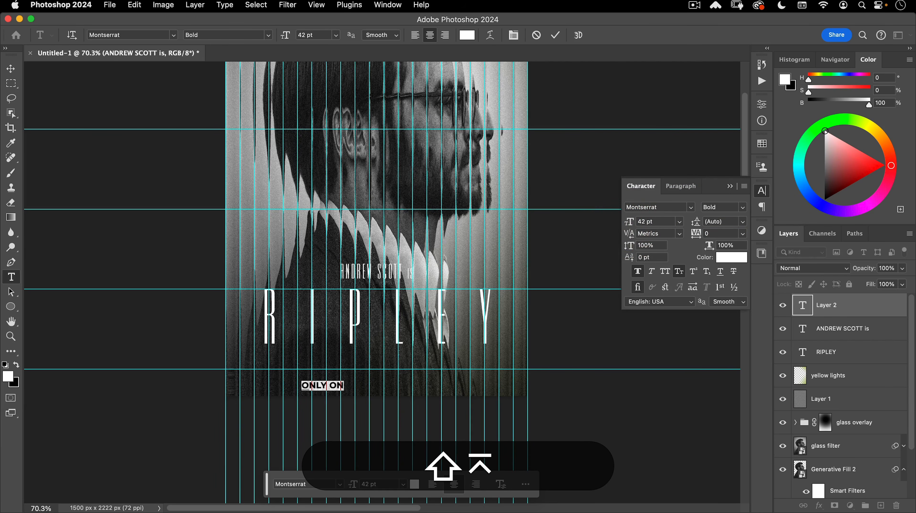
Move the ONLY ON text up and left onto the lowest horizontal guide, beneath the R and I of the title
{"action": "left_click", "coordinate": [11, 68]}
{"action": "left_click_drag", "start_coordinate": [325, 382], "coordinate": [311, 362]}
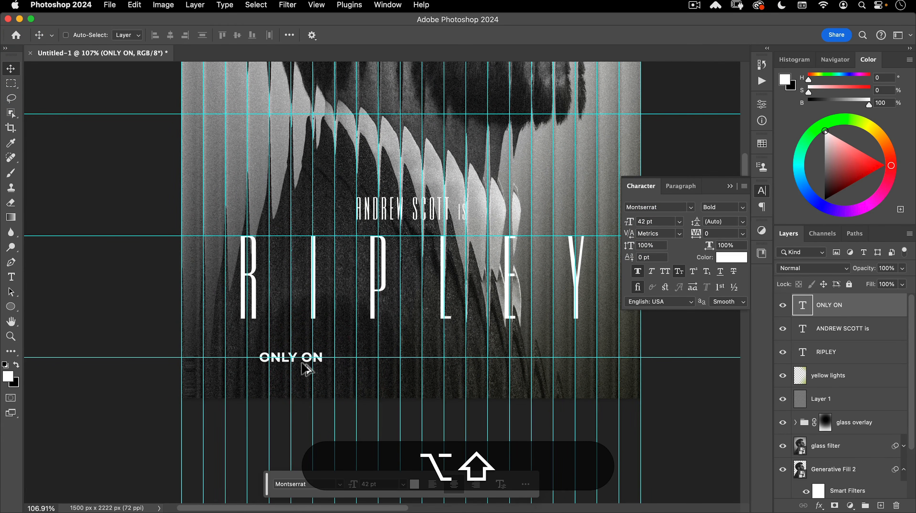
{"action": "left_click", "coordinate": [763, 191]}
Open the Logo Library from the saved libraries and collapse its Colors group to reach the graphics
{"action": "left_click", "coordinate": [761, 253]}
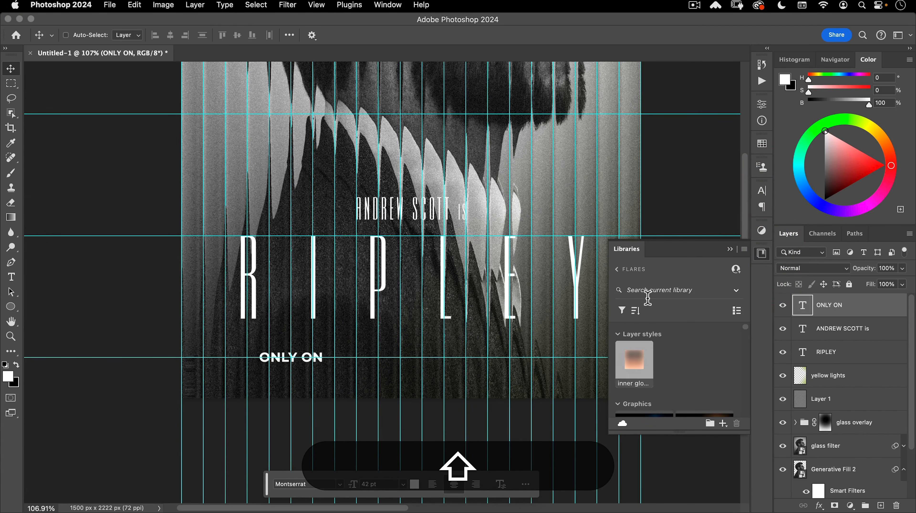
{"action": "left_click", "coordinate": [616, 269]}
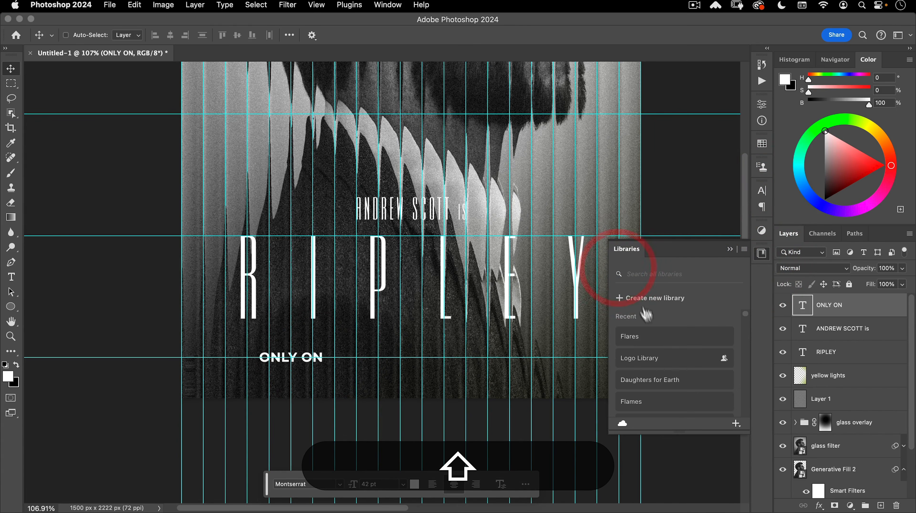
{"action": "left_click", "coordinate": [647, 360]}
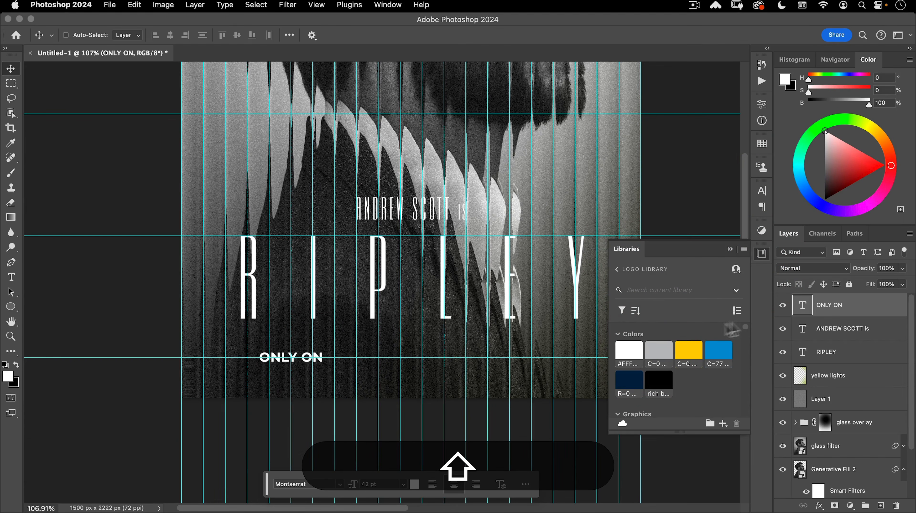
{"action": "left_click", "coordinate": [619, 335]}
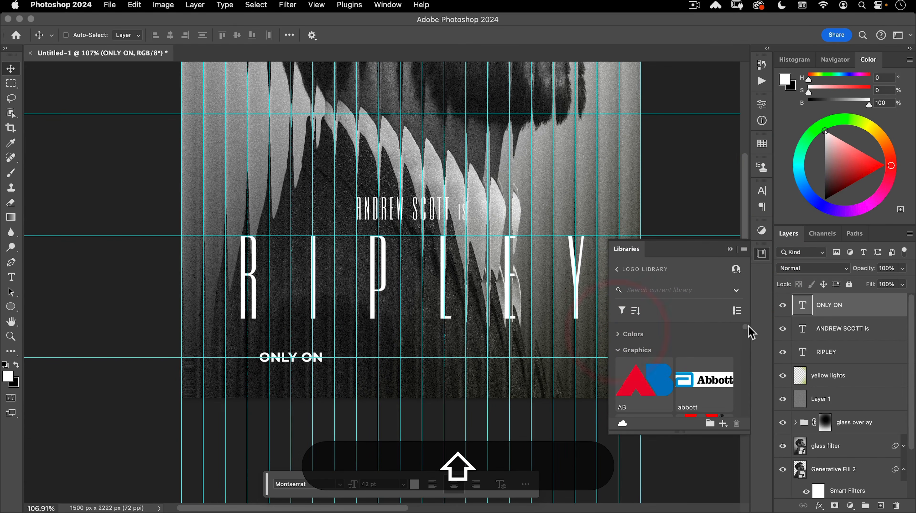
Find the Netflix logo among the Logo Library graphics and place it on the poster beneath the RIPLEY title
{"action": "scroll", "coordinate": [701, 378], "scroll_direction": "down", "scroll_amount": 6}
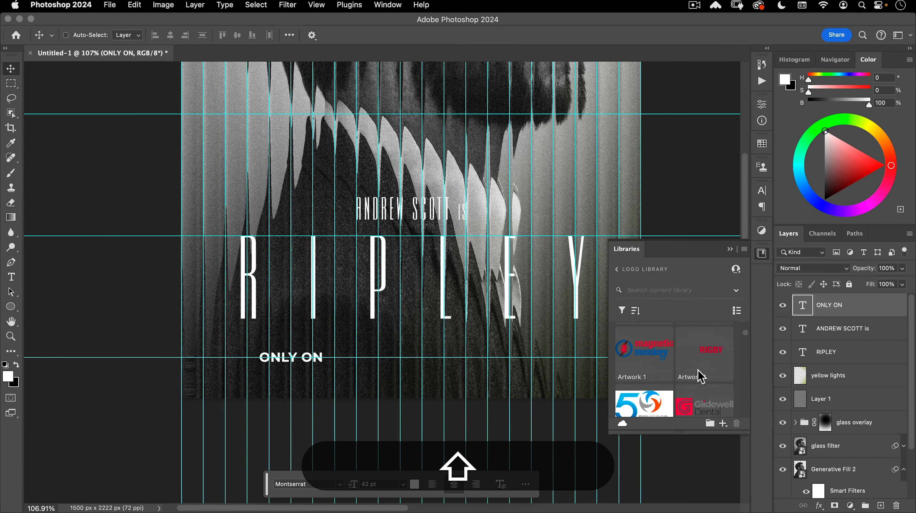
{"action": "left_click", "coordinate": [747, 400]}
{"action": "left_click", "coordinate": [747, 400]}
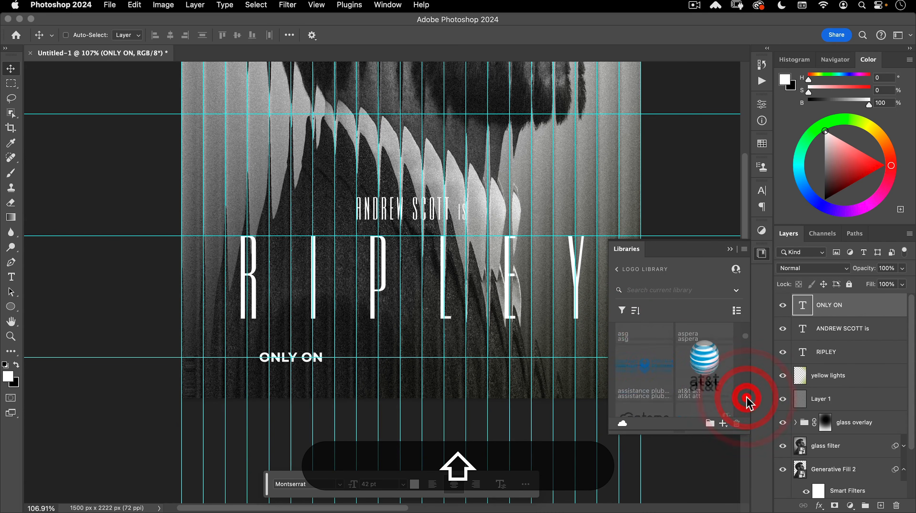
{"action": "left_click", "coordinate": [747, 400]}
{"action": "left_click", "coordinate": [747, 399]}
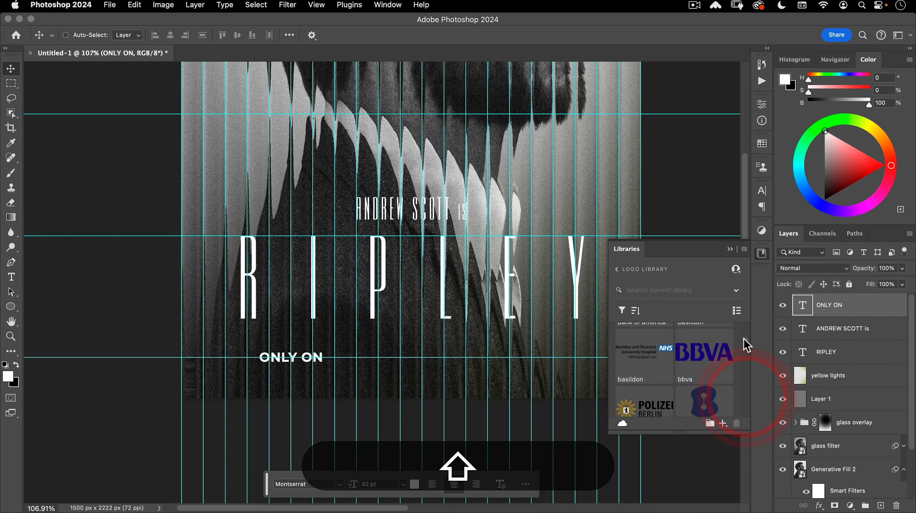
{"action": "scroll", "coordinate": [747, 360], "scroll_direction": "down", "scroll_amount": 6}
{"action": "scroll", "coordinate": [746, 374], "scroll_direction": "down", "scroll_amount": 15}
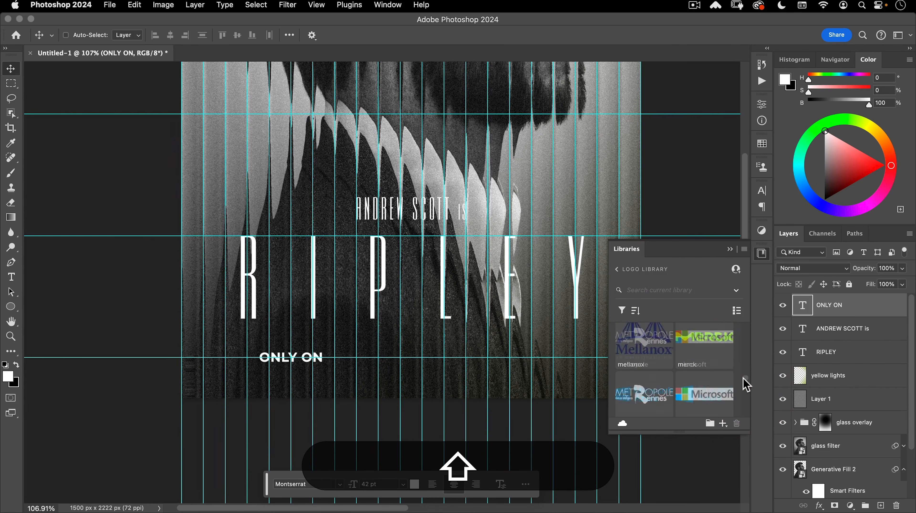
{"action": "scroll", "coordinate": [743, 381], "scroll_direction": "down", "scroll_amount": 10}
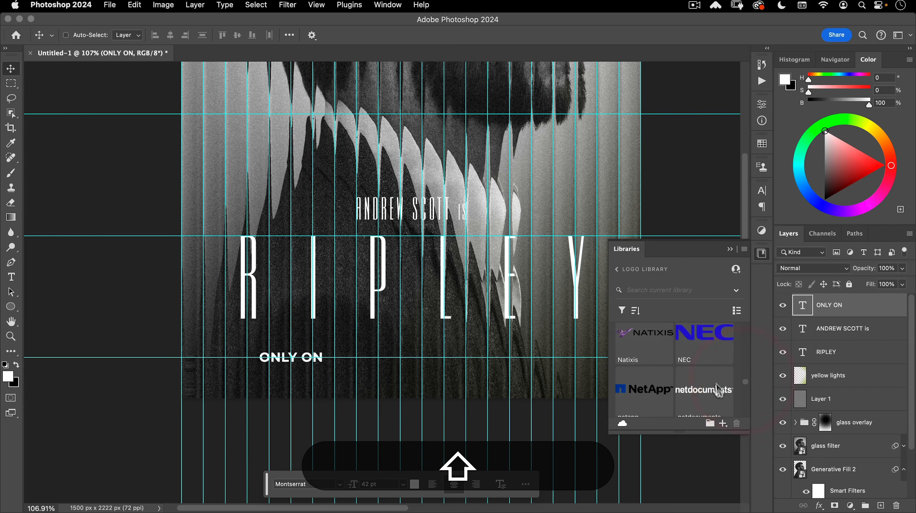
{"action": "left_click_drag", "start_coordinate": [644, 393], "coordinate": [461, 352]}
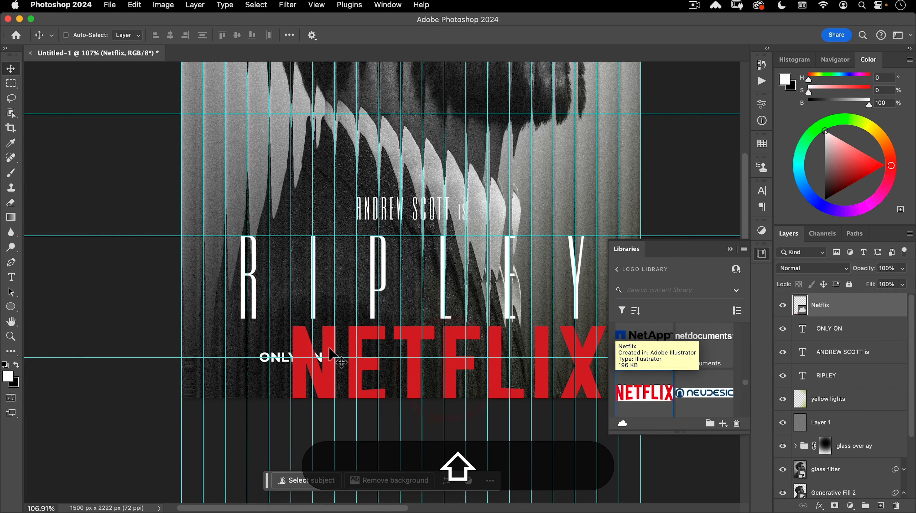
Scale the Netflix logo proportionally to 29% and move it beside the ONLY ON text
{"action": "key", "text": "shift+super+t"}
{"action": "key", "text": "alt+shift+super+t"}
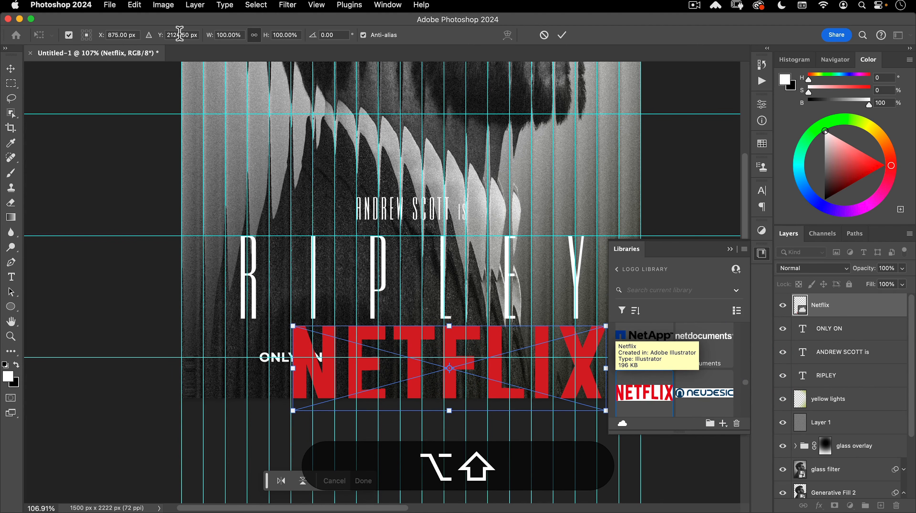
{"action": "type", "text": "29"}
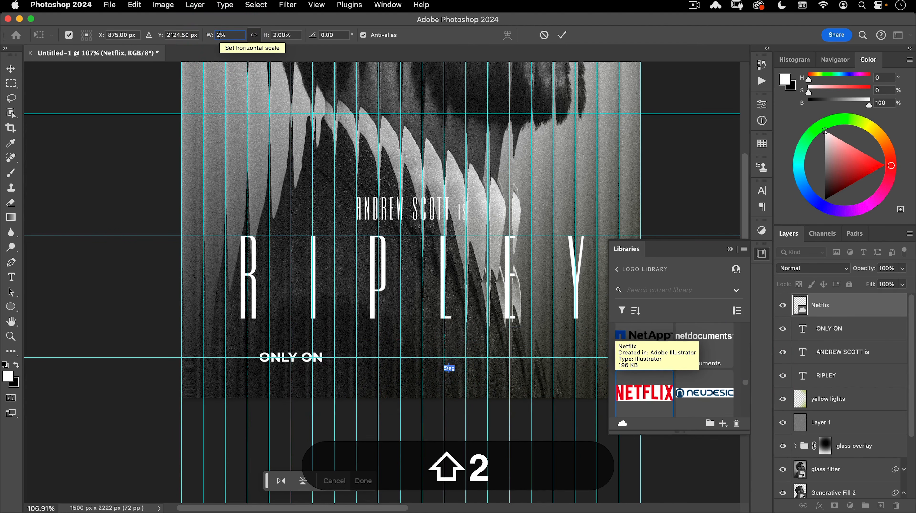
{"action": "key", "text": "Return"}
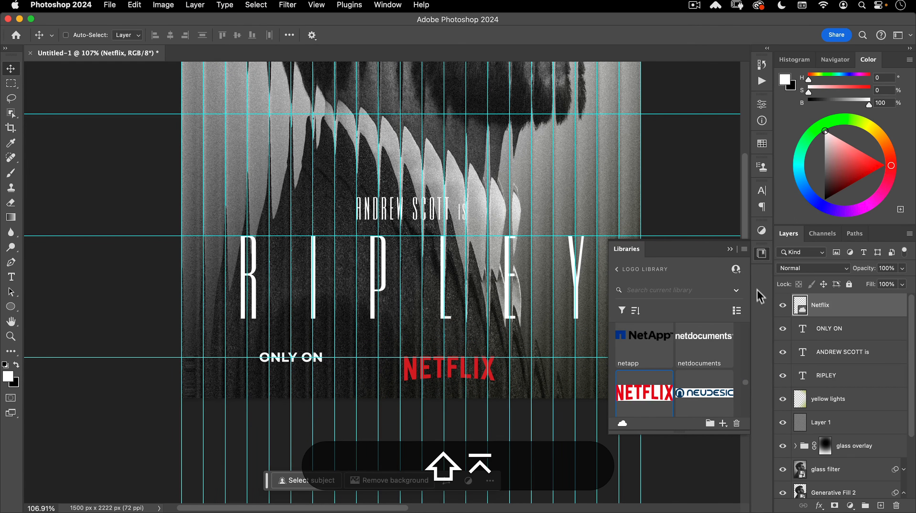
{"action": "left_click", "coordinate": [762, 255]}
{"action": "left_click_drag", "start_coordinate": [454, 374], "coordinate": [395, 366]}
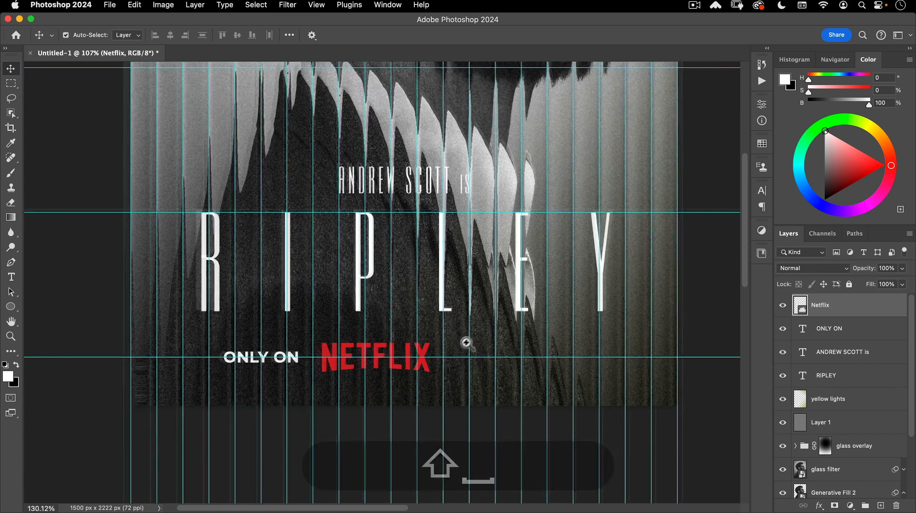
Make a narrow vertical rectangular selection as tall as the Netflix logo, just after its X, and add a new layer
{"action": "left_click_drag", "start_coordinate": [467, 342], "coordinate": [439, 311]}
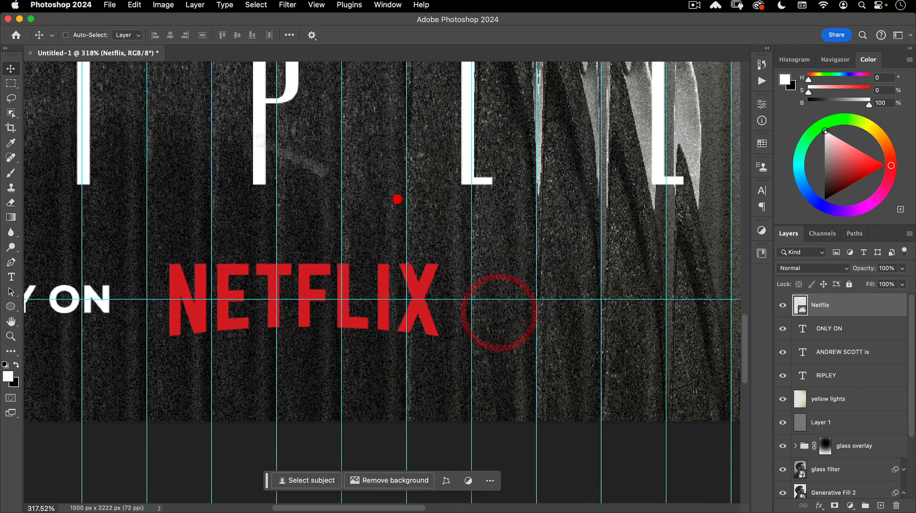
{"action": "left_click", "coordinate": [395, 198]}
{"action": "left_click", "coordinate": [11, 84]}
{"action": "left_click_drag", "start_coordinate": [461, 263], "coordinate": [466, 336]}
{"action": "left_click", "coordinate": [881, 506]}
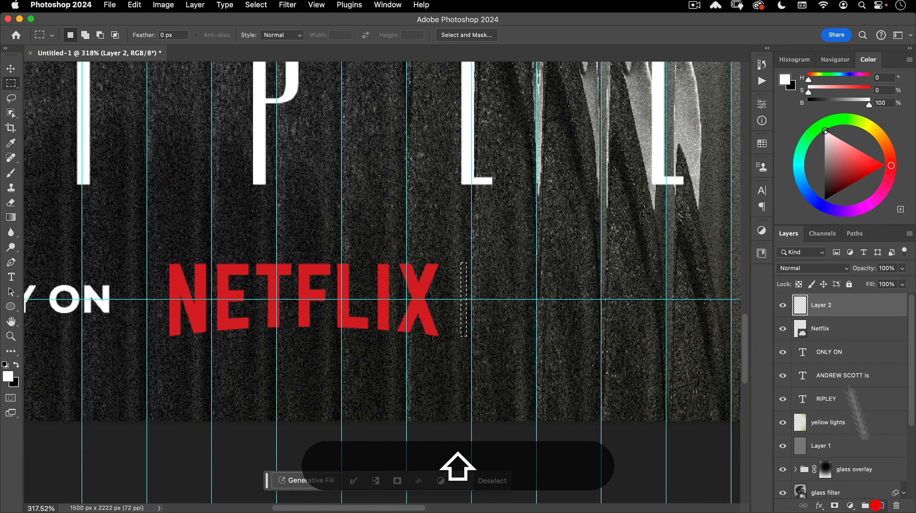
Change the Eyedropper's sample size and pick the Netflix logo's red as the foreground color
{"action": "key", "text": "i"}
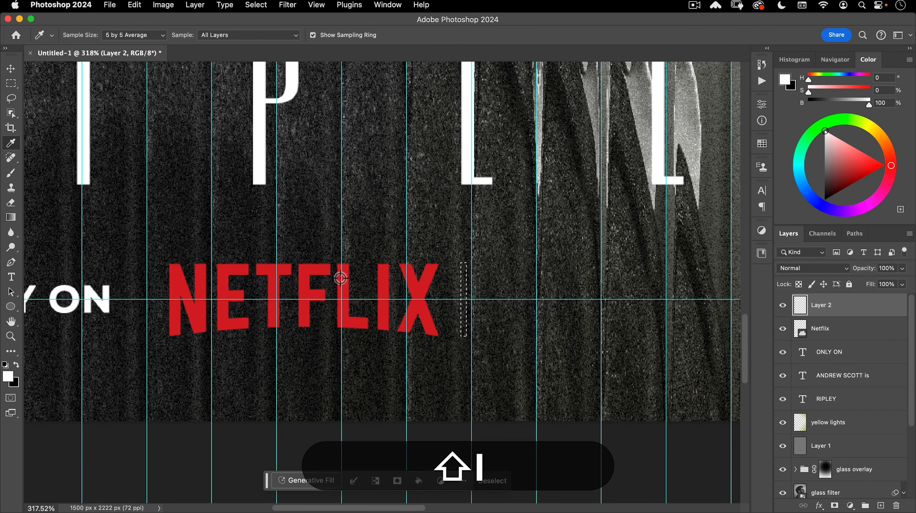
{"action": "key", "text": "shift"}
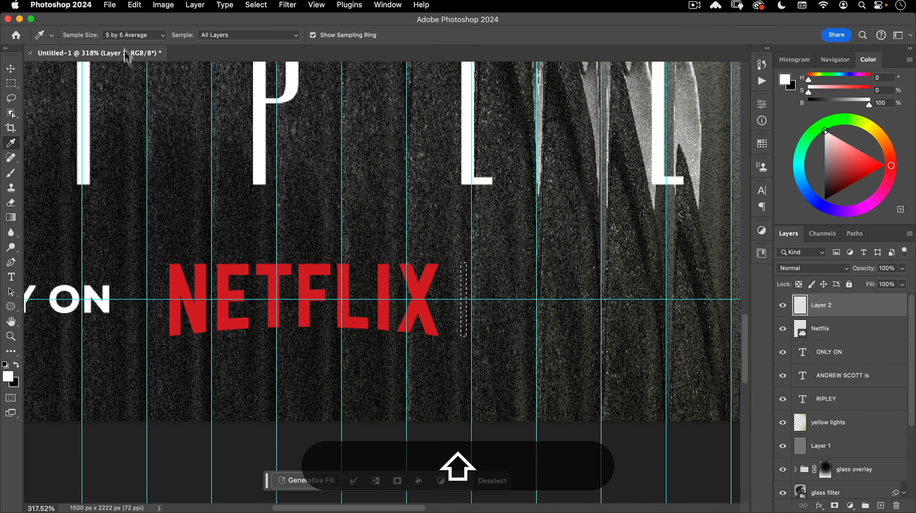
{"action": "left_click", "coordinate": [133, 35]}
{"action": "left_click", "coordinate": [124, 8]}
{"action": "left_click", "coordinate": [267, 269]}
{"action": "key", "text": "shift+v"}
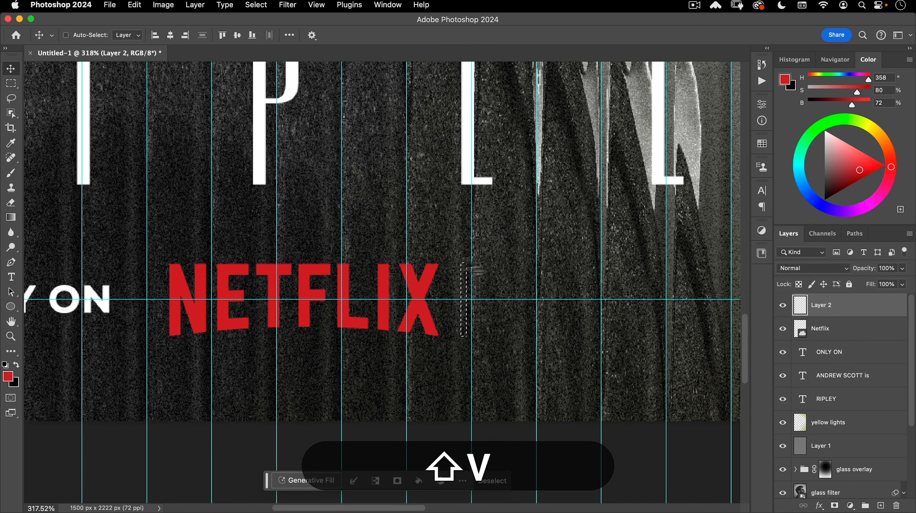
Fill the narrow selection with the red foreground color, deselect it, and move the bar slightly farther from the Netflix logo
{"action": "key", "text": "alt+shift+BackSpace"}
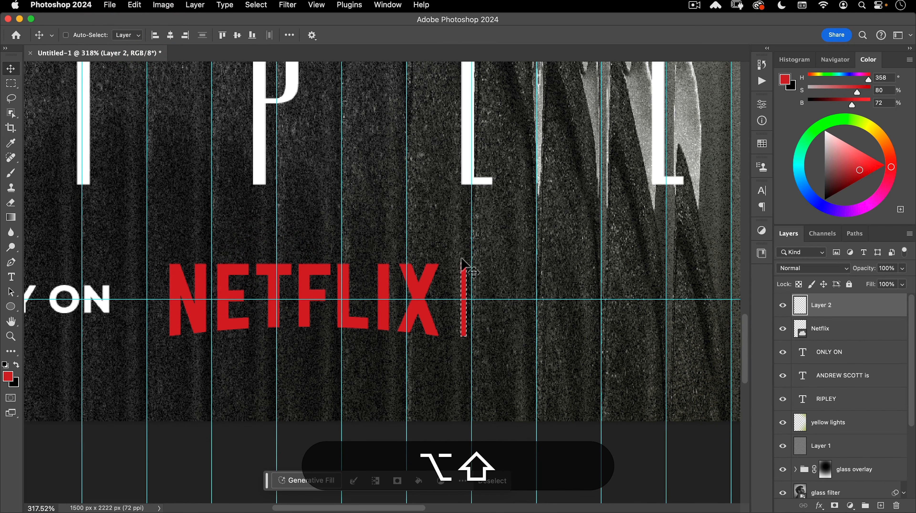
{"action": "key", "text": "super+shift+d"}
{"action": "left_click_drag", "start_coordinate": [476, 287], "coordinate": [496, 292]}
Duplicate the ONLY ON text to the far side of the red bar and replace its wording with "april 4"
{"action": "left_click", "coordinate": [856, 350]}
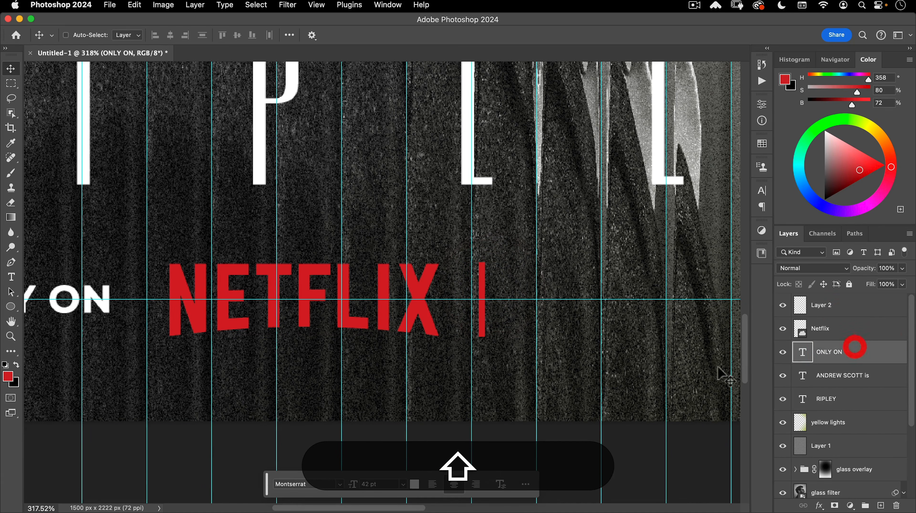
{"action": "left_click_drag", "start_coordinate": [98, 292], "coordinate": [691, 293]}
{"action": "key", "text": "t"}
{"action": "left_click", "coordinate": [608, 293]}
{"action": "key", "text": "shift+super+a"}
{"action": "type", "text": "april"}
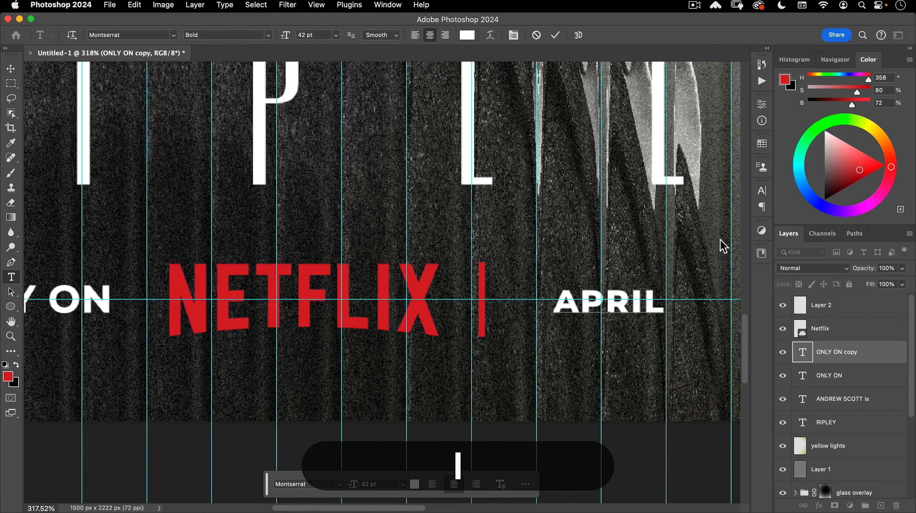
{"action": "type", "text": " 4"}
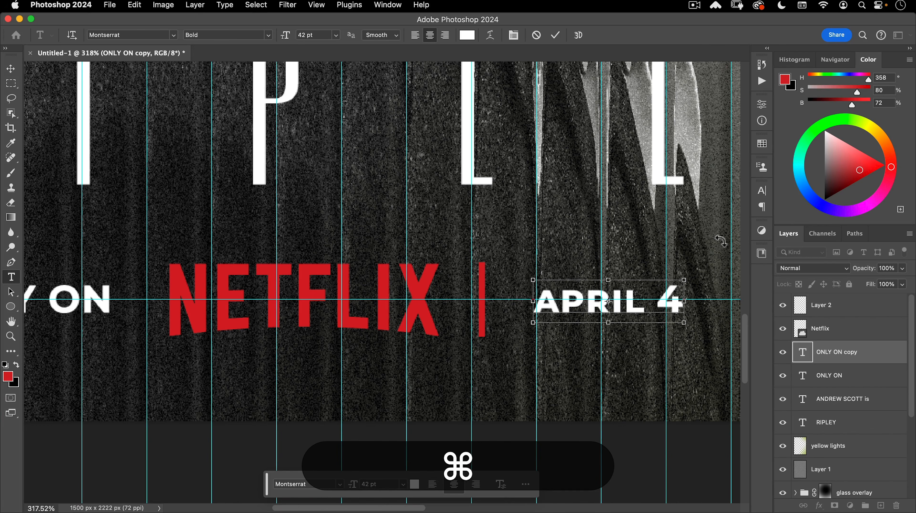
Switch the april 4 text from small caps to all caps and turn off its faux bold
{"action": "key", "text": "super+a"}
{"action": "key", "text": "super+t"}
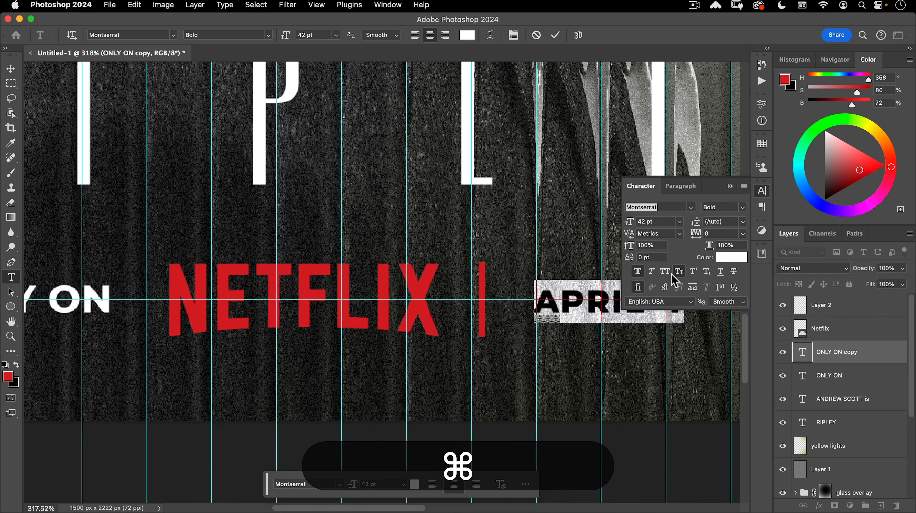
{"action": "left_click", "coordinate": [665, 272]}
{"action": "left_click", "coordinate": [637, 272]}
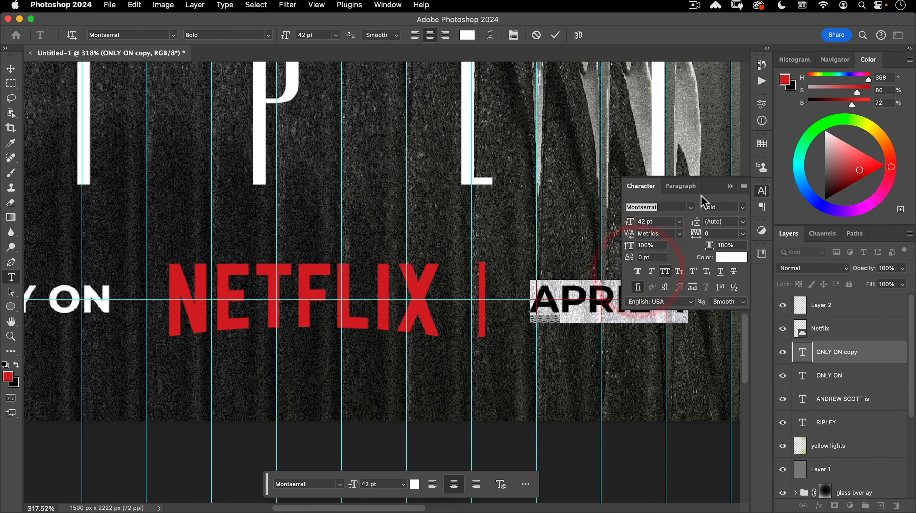
Set the april 4 text's size to 65 pt and commit the edit
{"action": "left_click", "coordinate": [663, 220]}
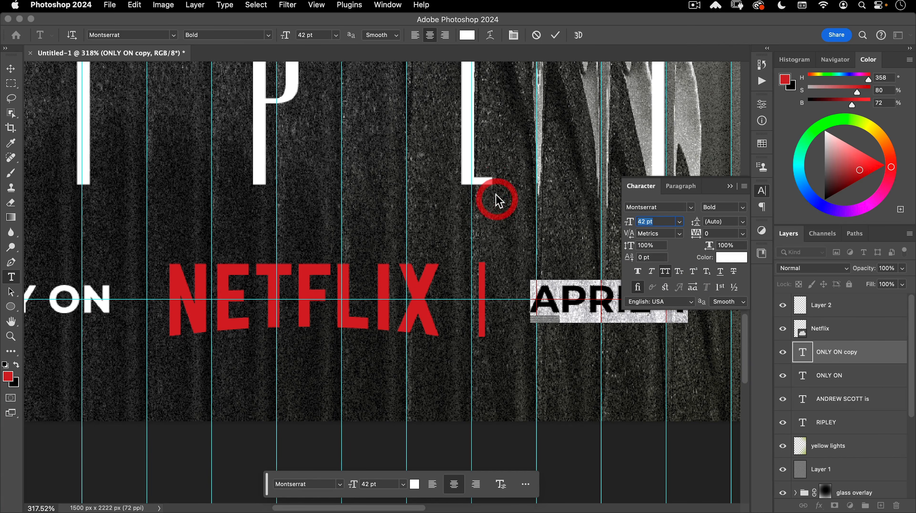
{"action": "type", "text": "65"}
{"action": "key", "text": "Return"}
{"action": "key", "text": "Return"}
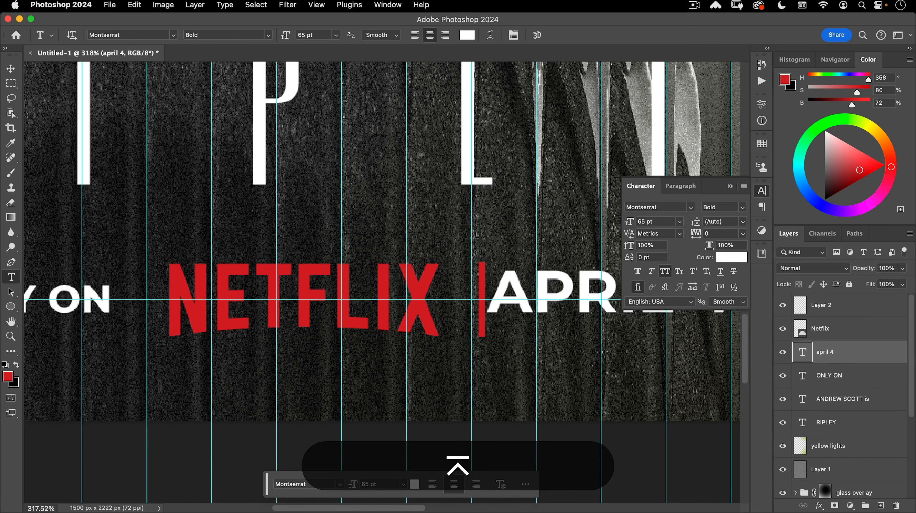
Turn off faux bold on the ONLY ON text
{"action": "left_click", "coordinate": [10, 68]}
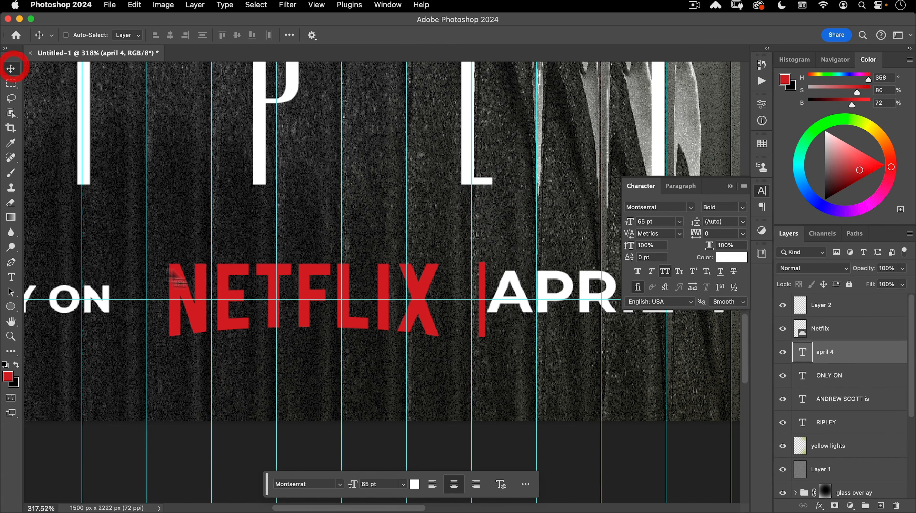
{"action": "scroll", "coordinate": [296, 248], "scroll_direction": "down", "scroll_amount": 5}
{"action": "left_click_drag", "start_coordinate": [297, 248], "coordinate": [335, 237]}
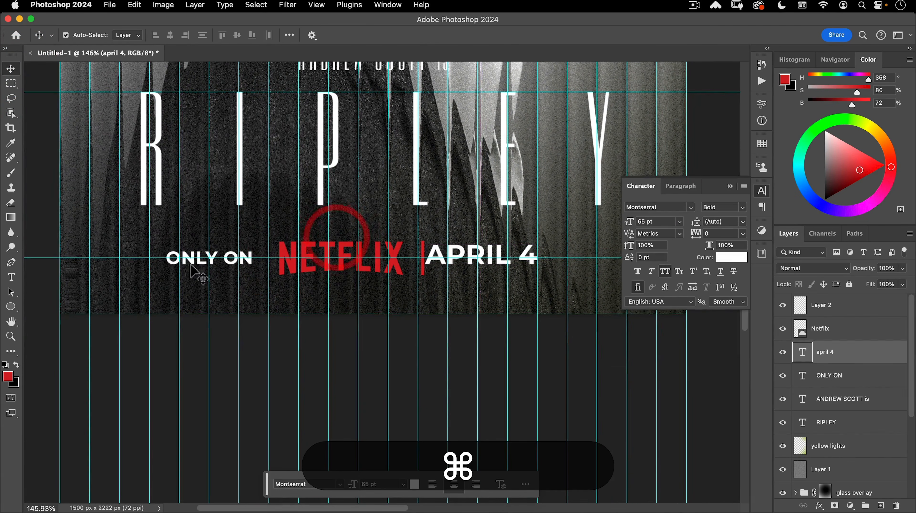
{"action": "left_click", "coordinate": [191, 262], "text": "super"}
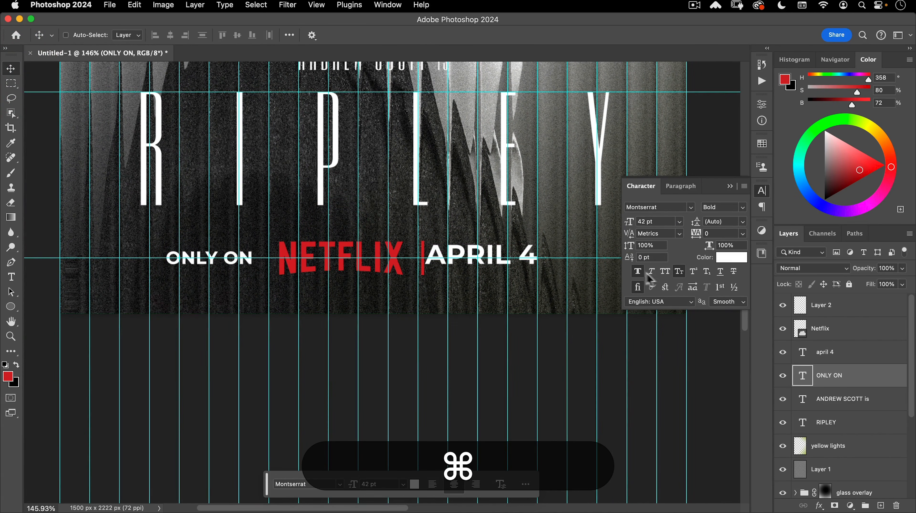
{"action": "left_click", "coordinate": [678, 272]}
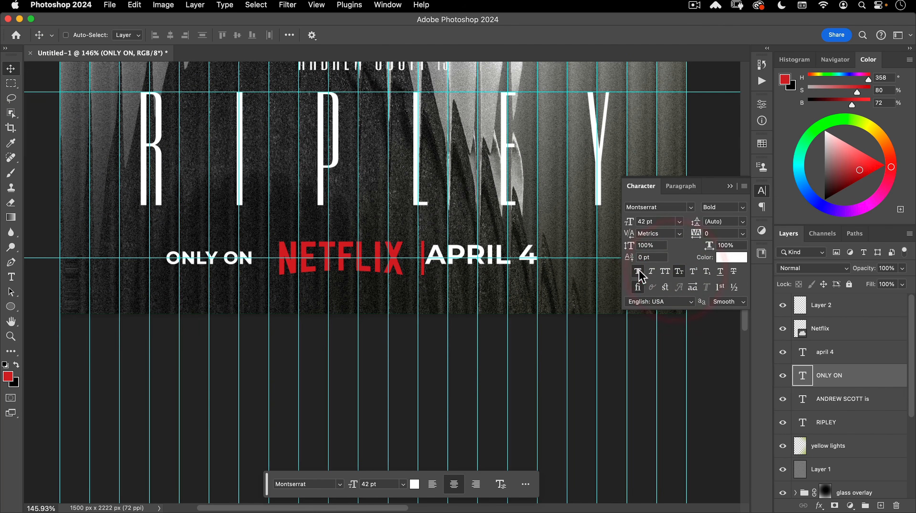
{"action": "left_click", "coordinate": [638, 271]}
Move the APRIL 4 text to the right of the red bar, leaving a 43 px gap that matches the Netflix logo's spacing
{"action": "left_click", "coordinate": [852, 356]}
{"action": "left_click_drag", "start_coordinate": [472, 227], "coordinate": [434, 215]}
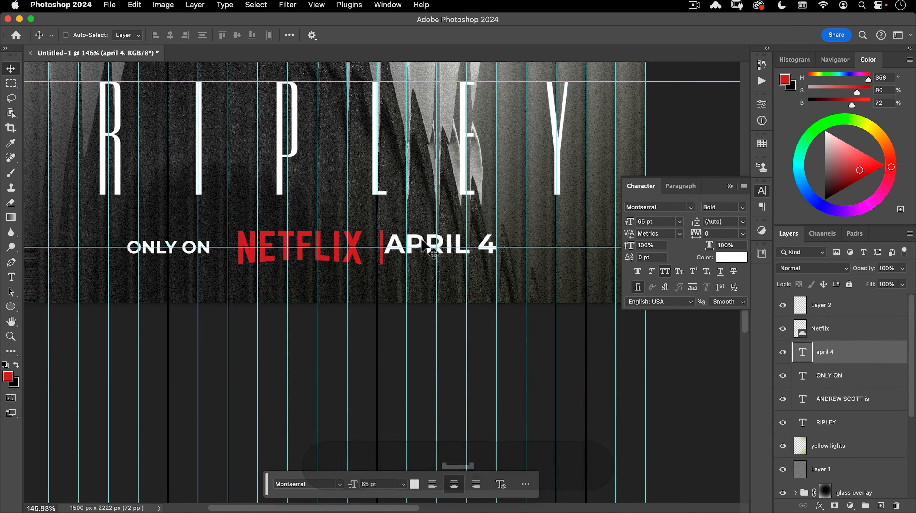
{"action": "left_click_drag", "start_coordinate": [424, 248], "coordinate": [439, 244]}
{"action": "left_click_drag", "start_coordinate": [443, 324], "coordinate": [428, 333]}
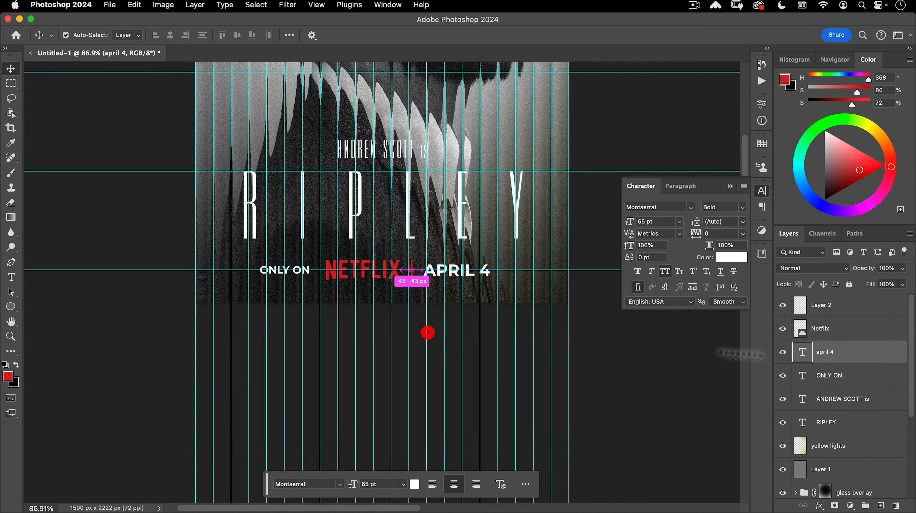
Select the ONLY ON, Netflix, bar and APRIL 4 layers together and shift the row 26 px right to center it
{"action": "left_click", "coordinate": [832, 334]}
{"action": "left_click", "coordinate": [830, 303]}
{"action": "left_click", "coordinate": [829, 376], "text": "shift"}
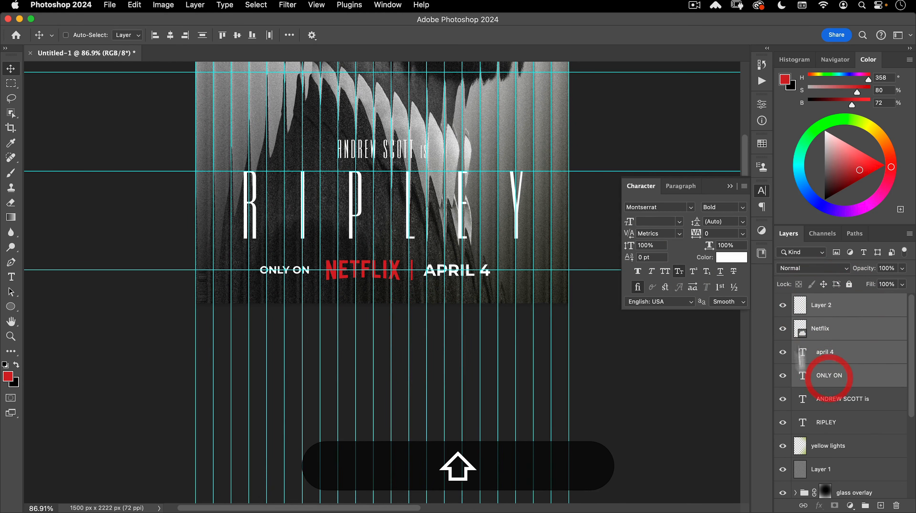
{"action": "key", "text": "super+t"}
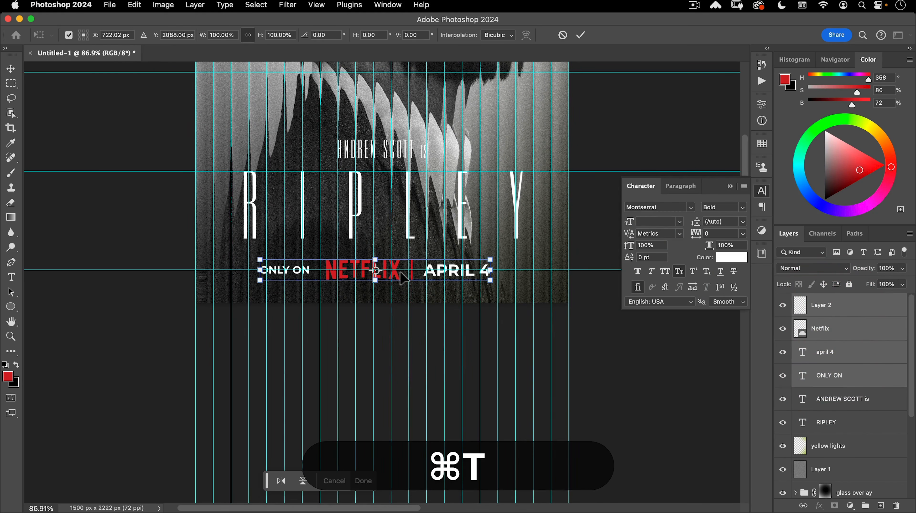
{"action": "key", "text": "shift+Right"}
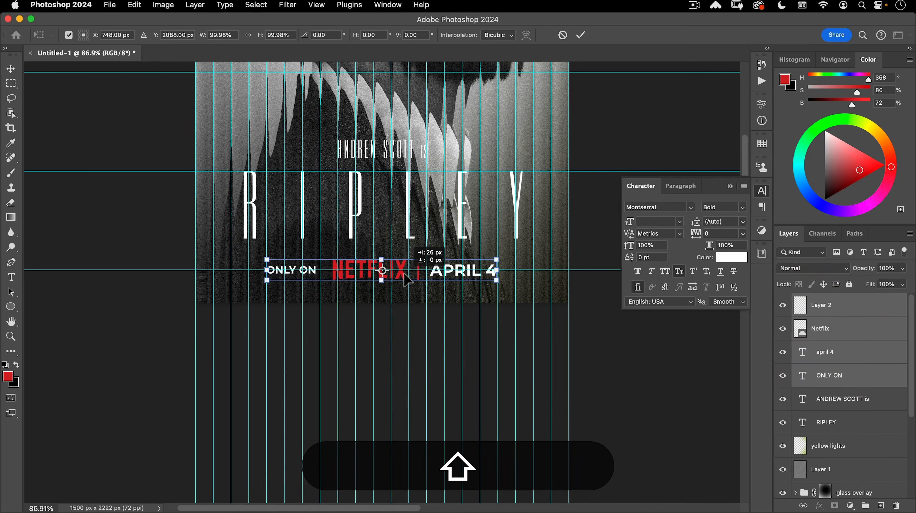
{"action": "left_click", "coordinate": [404, 275]}
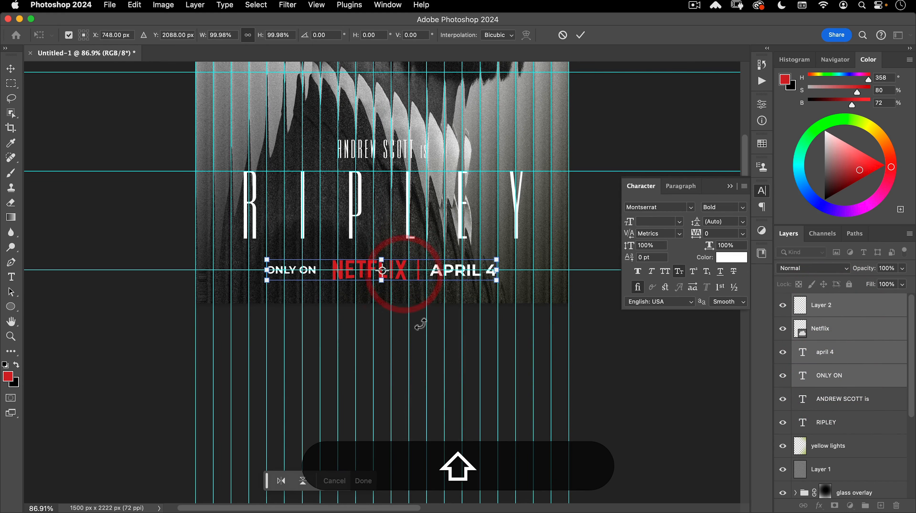
{"action": "left_click", "coordinate": [582, 36]}
Hide the guides on the poster
{"action": "left_click_drag", "start_coordinate": [494, 173], "coordinate": [501, 260]}
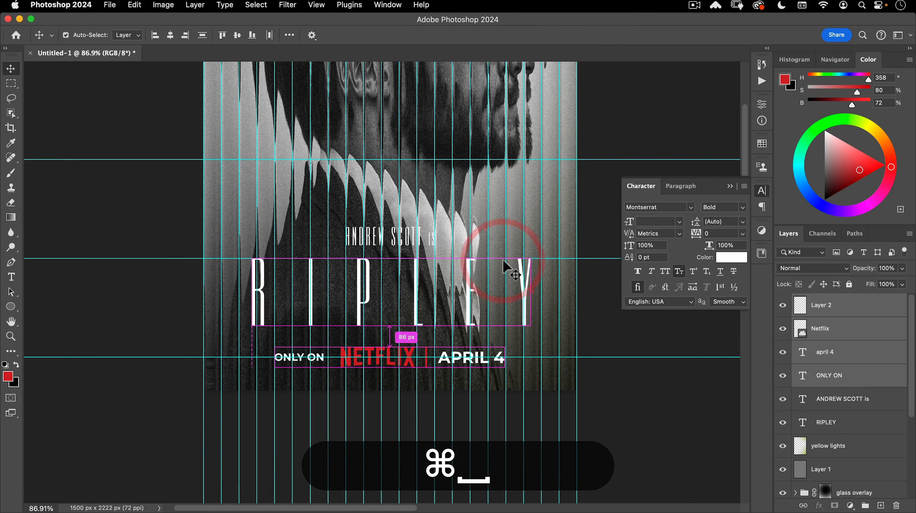
{"action": "key", "text": "super+apostrophe"}
{"action": "key", "text": "super+shift+apostrophe"}
{"action": "key", "text": "super+semicolon"}
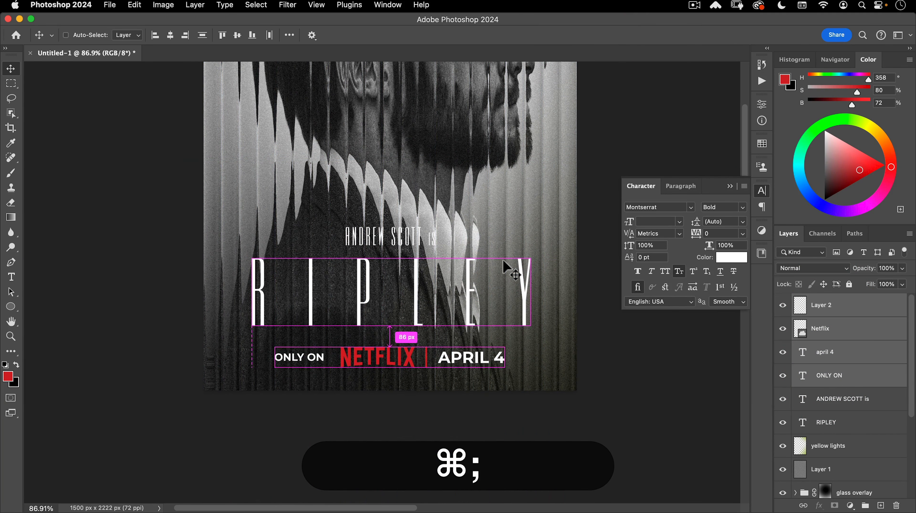
Open the contents of the glass filter smart object for editing
{"action": "key", "text": "super+0"}
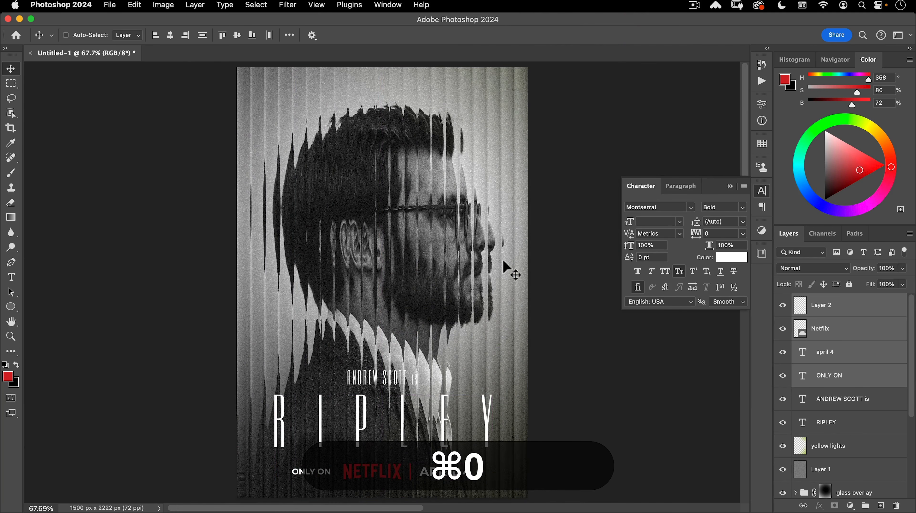
{"action": "left_click", "coordinate": [761, 192]}
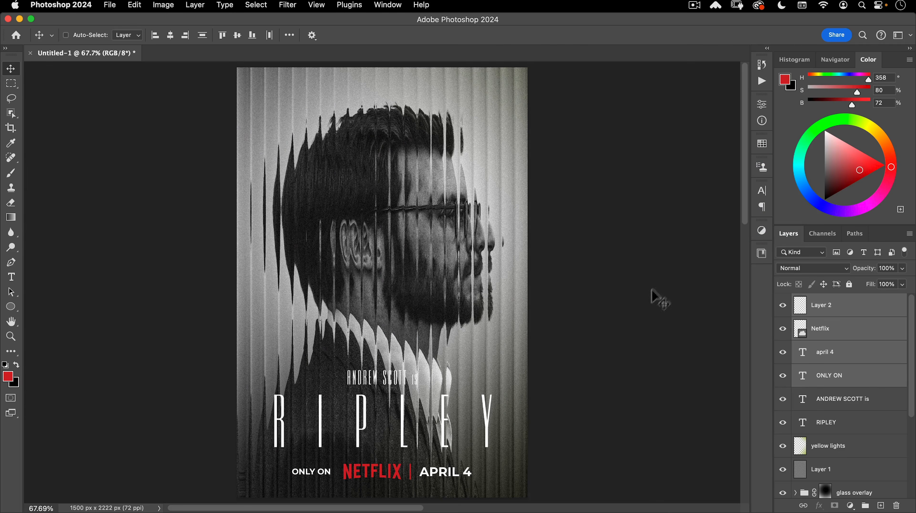
{"action": "scroll", "coordinate": [837, 424], "scroll_direction": "down", "scroll_amount": 5}
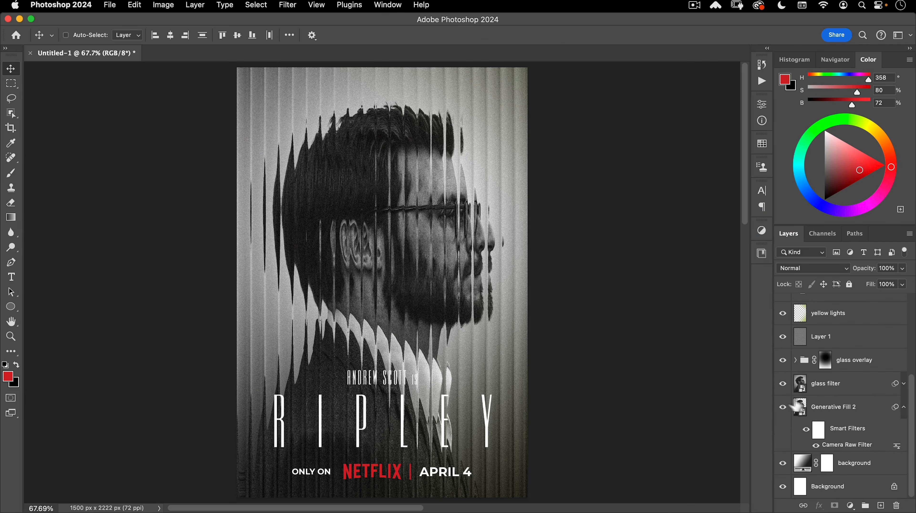
{"action": "double_click", "coordinate": [800, 387]}
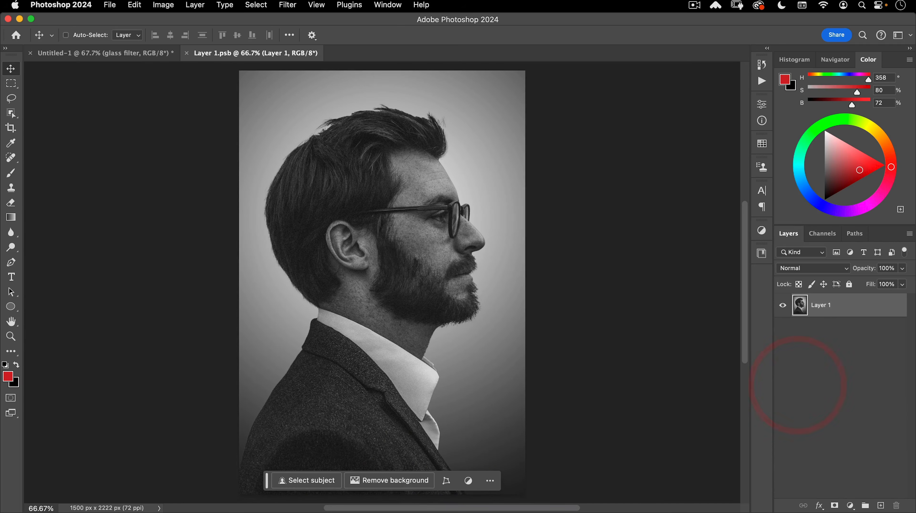
Place icons8-team-y2T5hT7pWx4-unsplash.jpg as an embedded image above the portrait in the smart object
{"action": "left_click", "coordinate": [106, 5]}
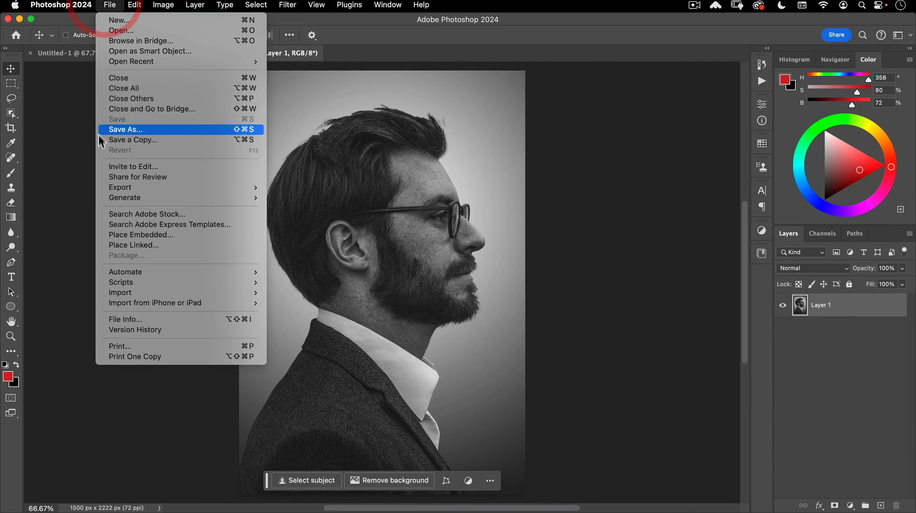
{"action": "left_click", "coordinate": [130, 235]}
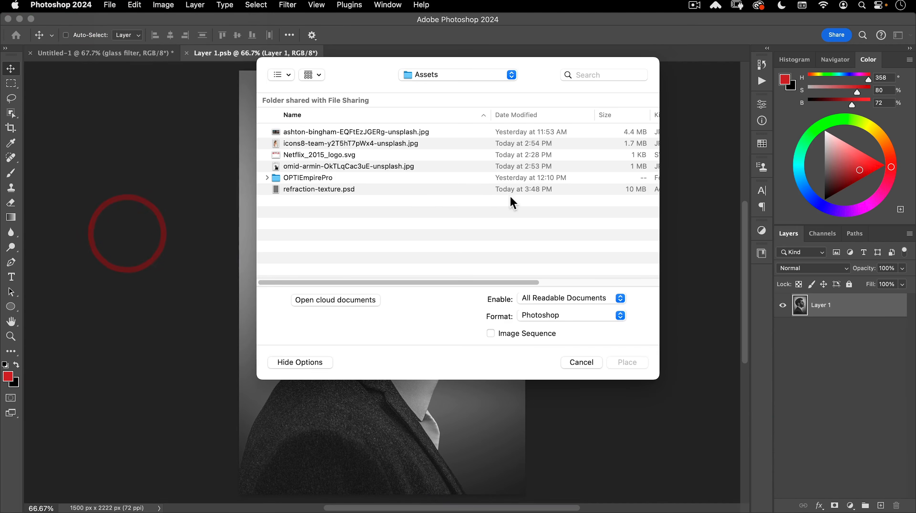
{"action": "double_click", "coordinate": [305, 144]}
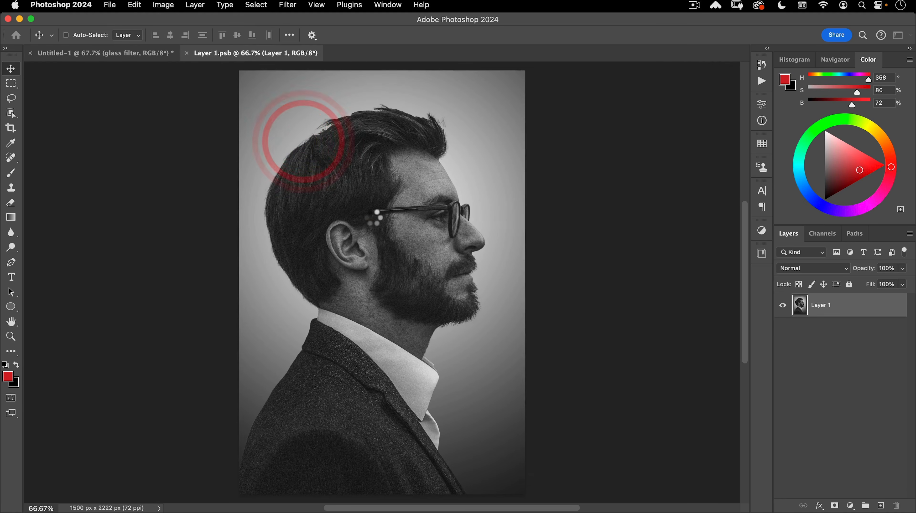
{"action": "left_click", "coordinate": [346, 52]}
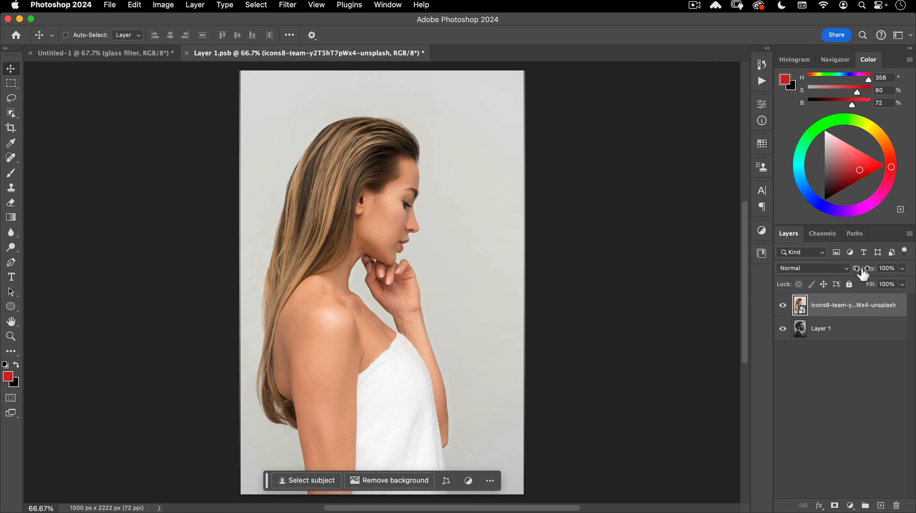
Lower the woman's photo to 74% opacity and enlarge it so her head lines up over the man's profile beneath
{"action": "left_click_drag", "start_coordinate": [847, 268], "coordinate": [848, 268]}
{"action": "left_click_drag", "start_coordinate": [397, 247], "coordinate": [381, 271]}
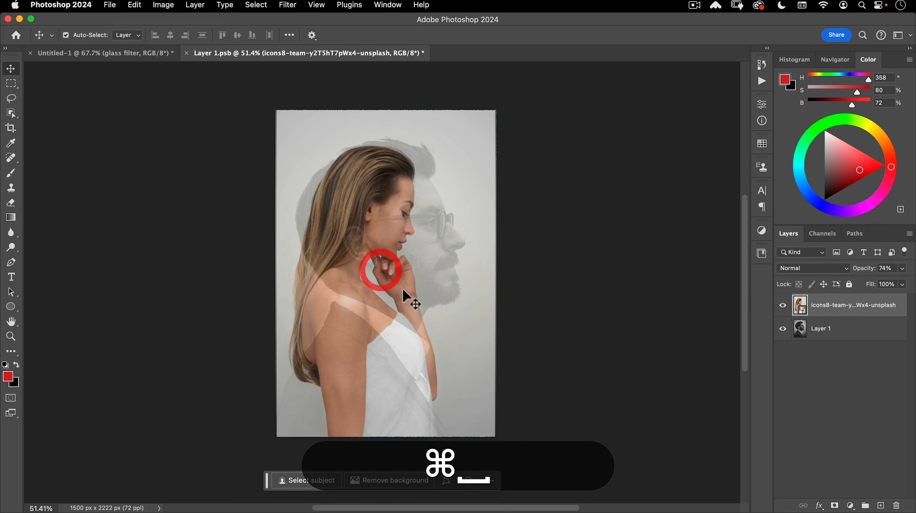
{"action": "key", "text": "super+t"}
{"action": "left_click_drag", "start_coordinate": [447, 338], "coordinate": [431, 325]}
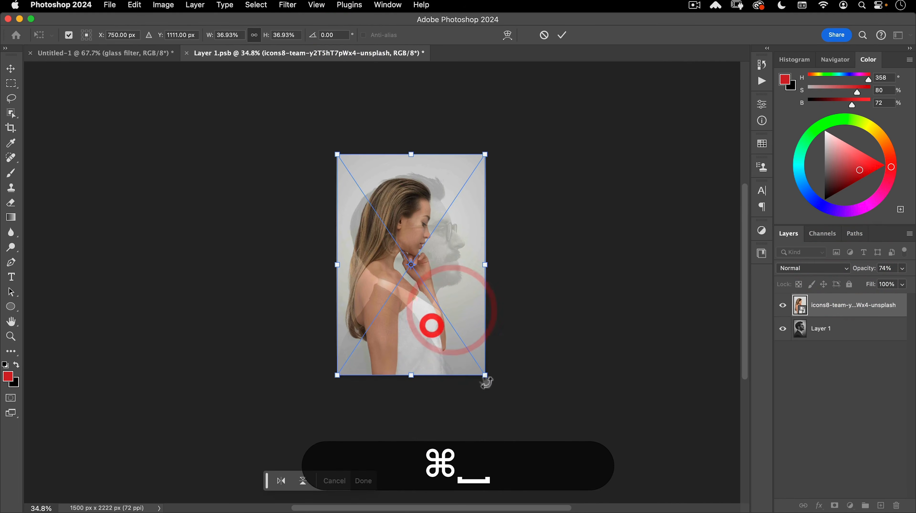
{"action": "left_click_drag", "start_coordinate": [485, 373], "coordinate": [567, 496]}
{"action": "left_click_drag", "start_coordinate": [511, 413], "coordinate": [496, 392]}
{"action": "left_click", "coordinate": [492, 383]}
{"action": "double_click", "coordinate": [466, 369]}
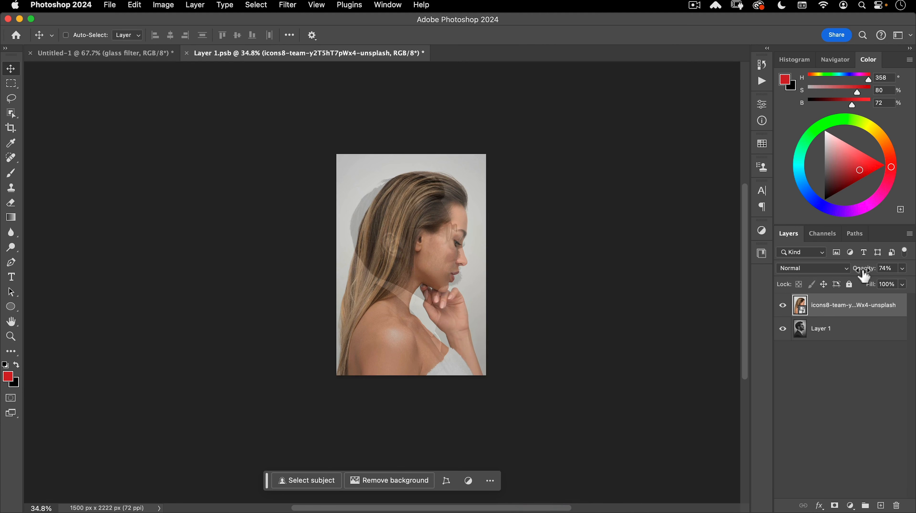
Restore the woman's photo to 100% opacity and add a Black & White adjustment layer above it with reduced Reds
{"action": "left_click_drag", "start_coordinate": [864, 276], "coordinate": [881, 326]}
{"action": "left_click", "coordinate": [851, 506]}
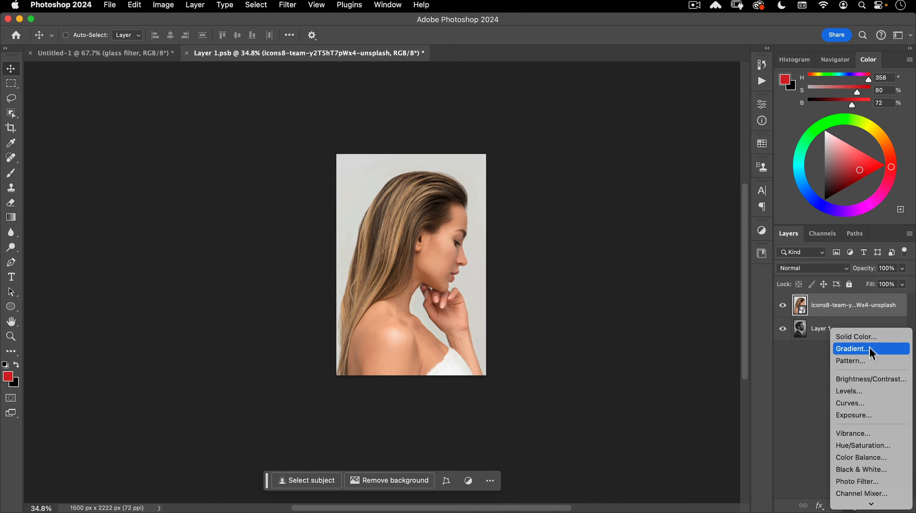
{"action": "left_click", "coordinate": [870, 469]}
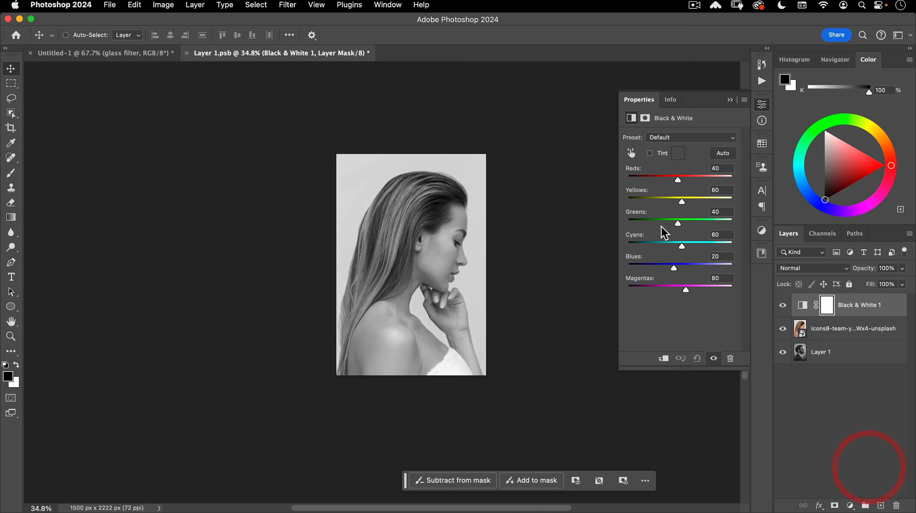
{"action": "left_click_drag", "start_coordinate": [678, 181], "coordinate": [667, 181]}
{"action": "left_click", "coordinate": [761, 105]}
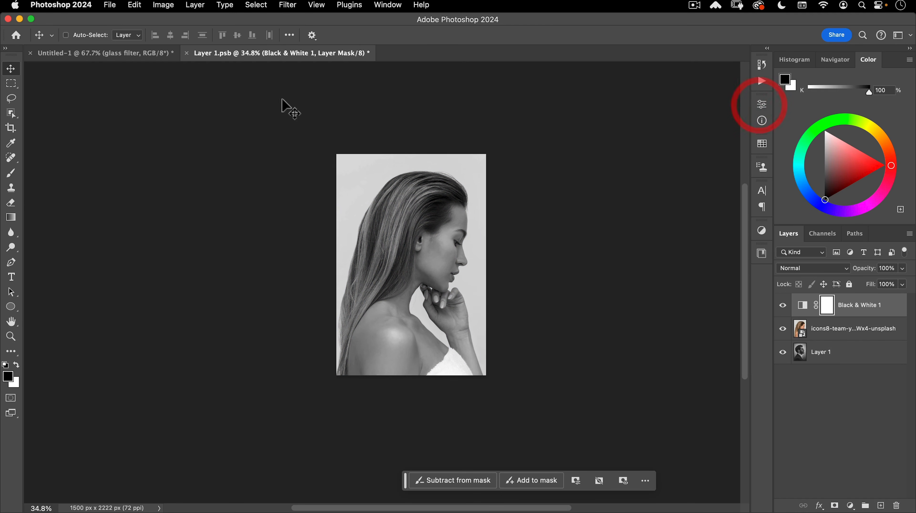
Close the smart object and save its changes so the poster shows the woman's portrait
{"action": "key", "text": "super+w"}
{"action": "left_click", "coordinate": [470, 200]}
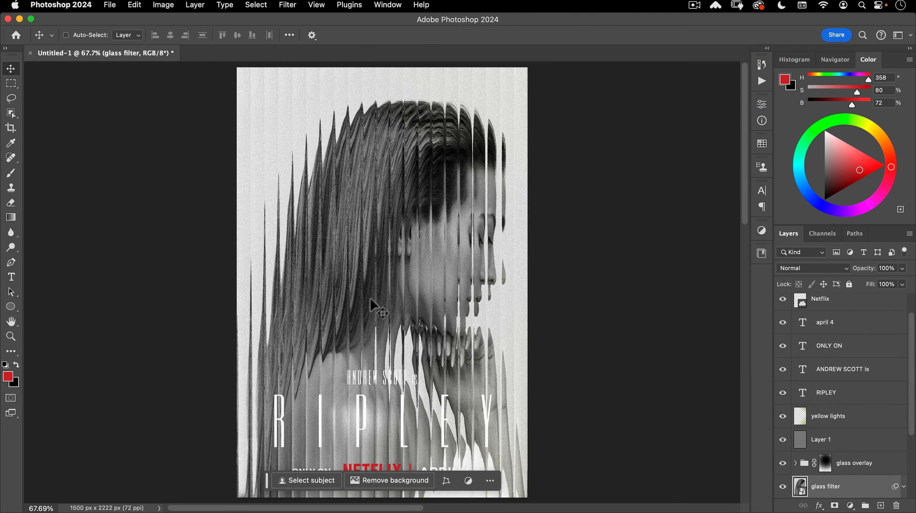
{"action": "key", "text": "super+minus"}
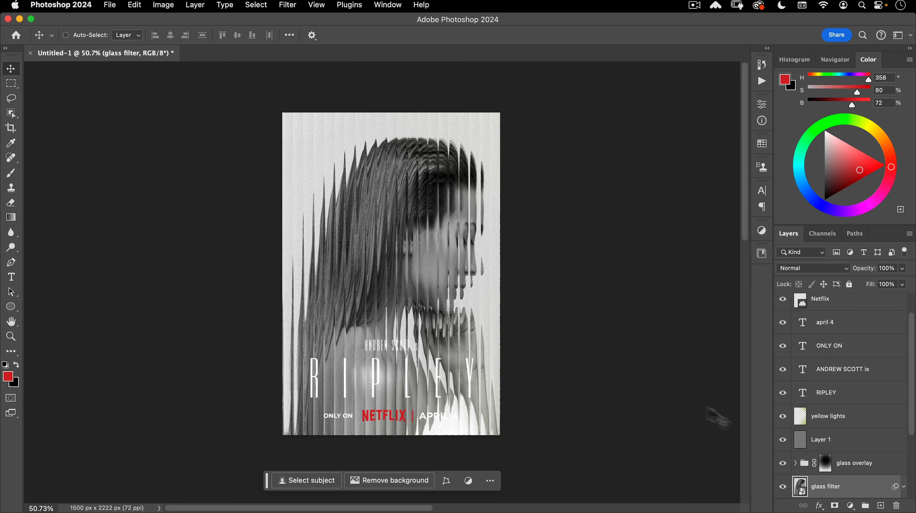
{"action": "scroll", "coordinate": [445, 318], "scroll_direction": "down", "scroll_amount": 1}
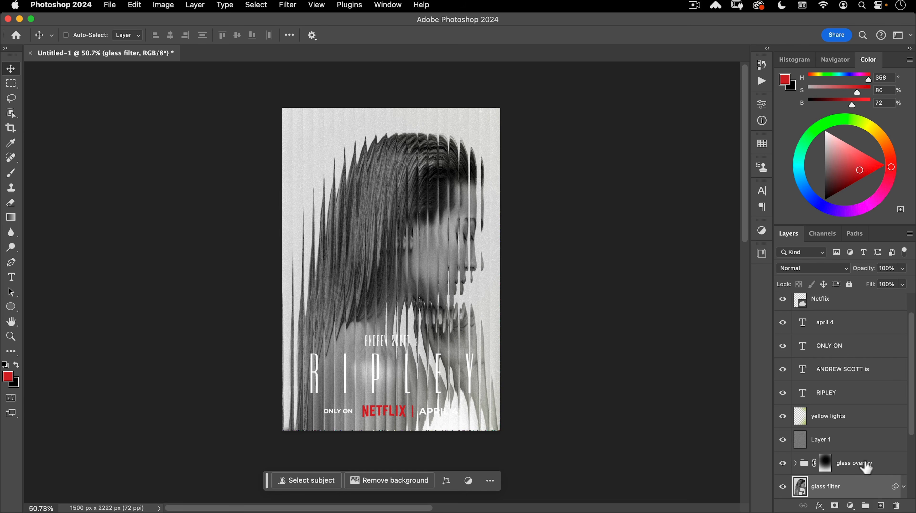
Add a new layer above the glass filter layer and draw a black-to-transparent gradient from the poster's bottom edge to just above its middle
{"action": "left_click", "coordinate": [881, 506]}
{"action": "key", "text": "g"}
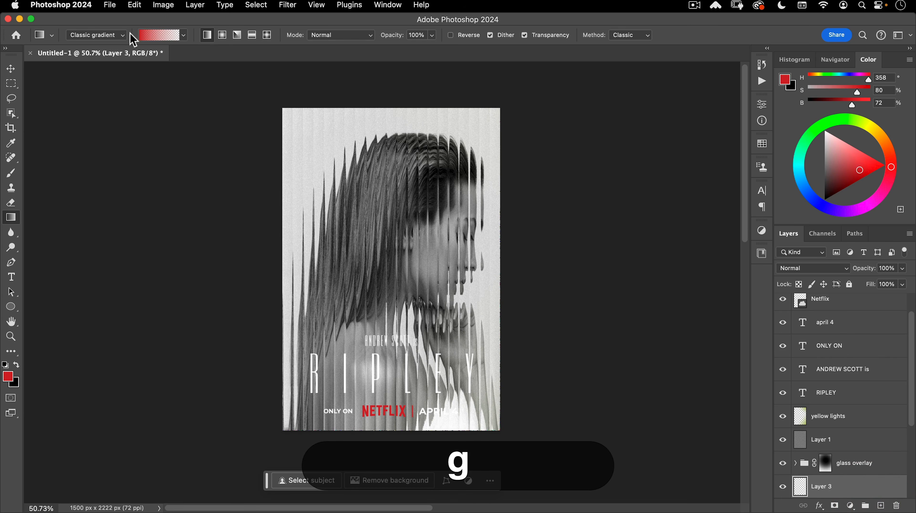
{"action": "key", "text": "d"}
{"action": "left_click_drag", "start_coordinate": [339, 442], "coordinate": [341, 245]}
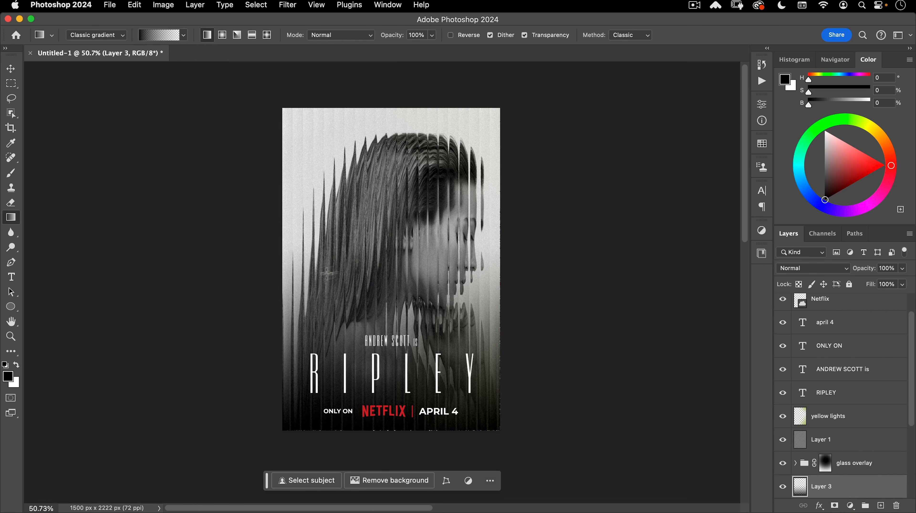
{"action": "key", "text": "v"}
{"action": "left_click_drag", "start_coordinate": [446, 299], "coordinate": [439, 273]}
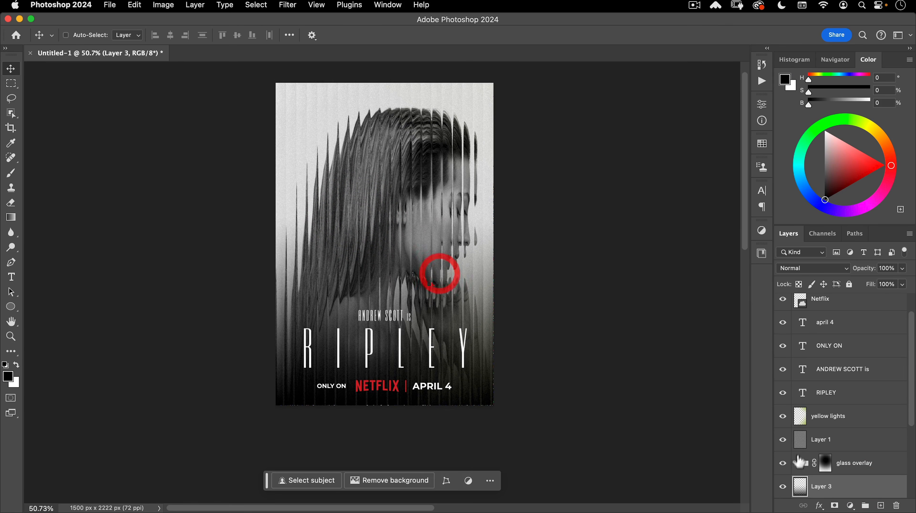
Reopen the glass filter smart object and place the embedded Unsplash photo of the man in a hat directly above the woman's photo
{"action": "scroll", "coordinate": [859, 440], "scroll_direction": "down", "scroll_amount": 4}
{"action": "double_click", "coordinate": [802, 384]}
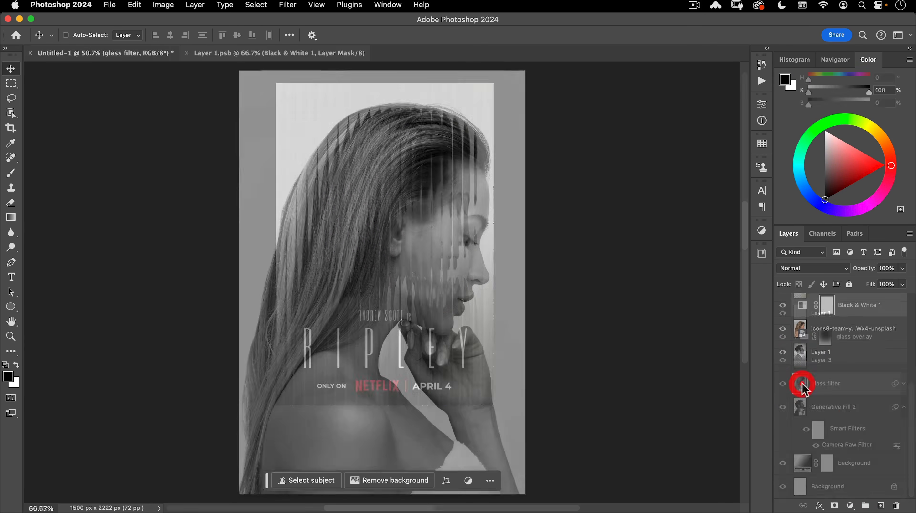
{"action": "left_click", "coordinate": [844, 331]}
{"action": "left_click", "coordinate": [113, 9]}
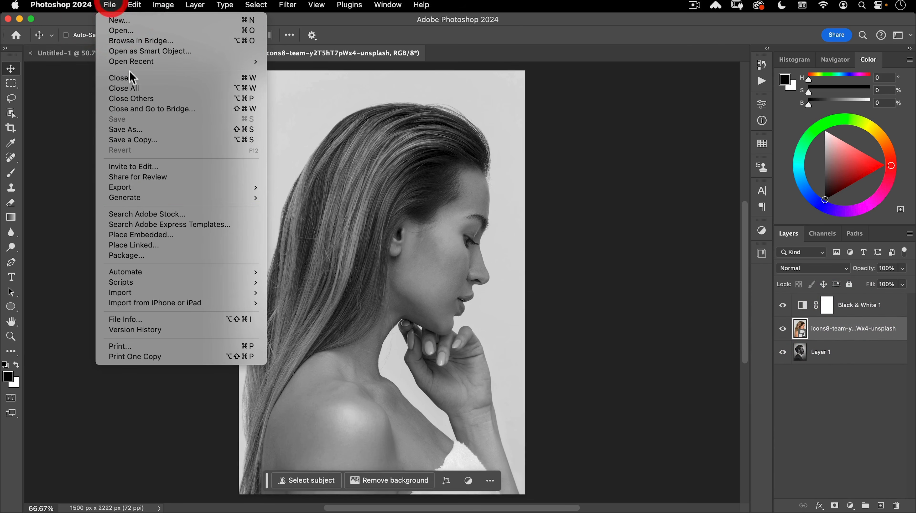
{"action": "left_click", "coordinate": [148, 234]}
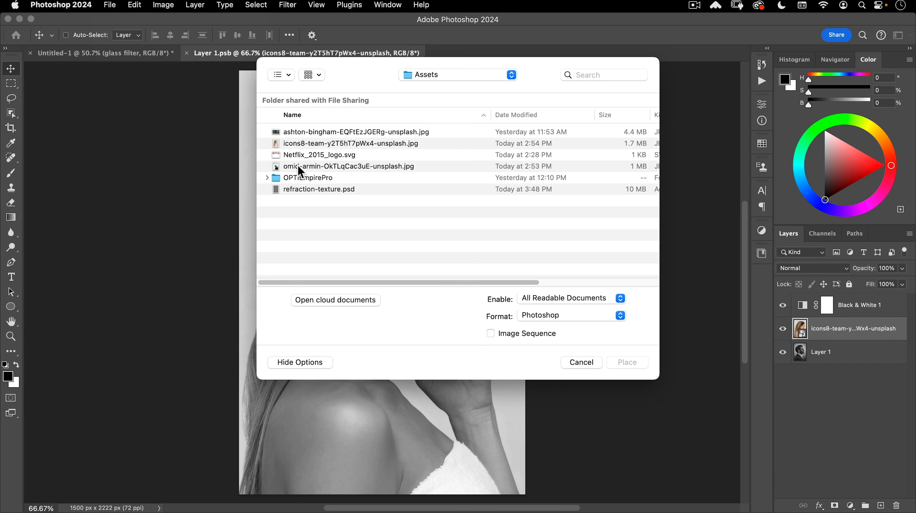
{"action": "double_click", "coordinate": [298, 167]}
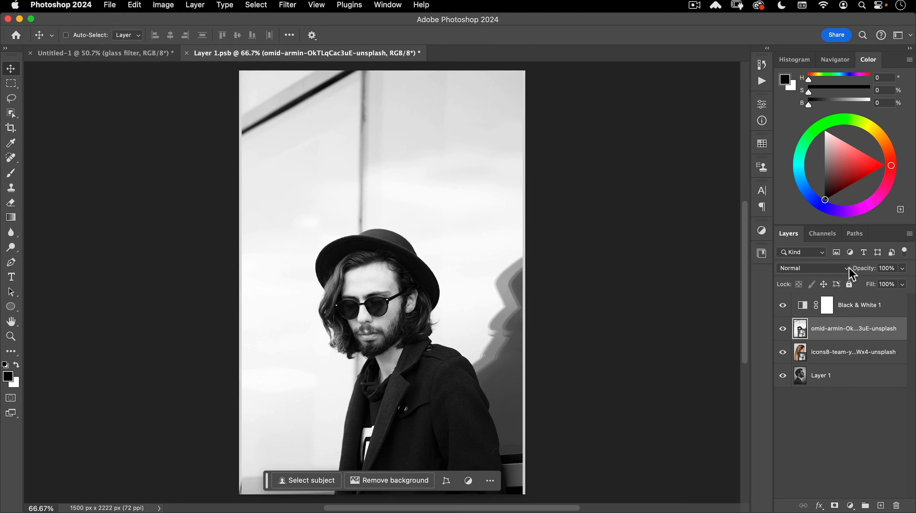
Lower the hat photo to 78% opacity, then enlarge and reposition it so the man's head and hat fill the canvas width
{"action": "left_click_drag", "start_coordinate": [855, 273], "coordinate": [845, 268]}
{"action": "key", "text": "super+minus"}
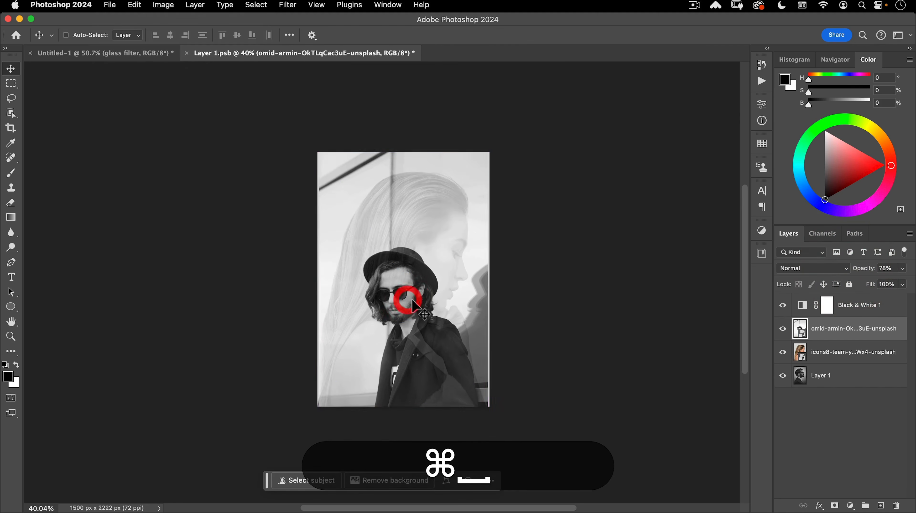
{"action": "key", "text": "super+t"}
{"action": "left_click_drag", "start_coordinate": [442, 268], "coordinate": [450, 220]}
{"action": "left_click_drag", "start_coordinate": [496, 358], "coordinate": [627, 450]}
{"action": "double_click", "coordinate": [382, 284]}
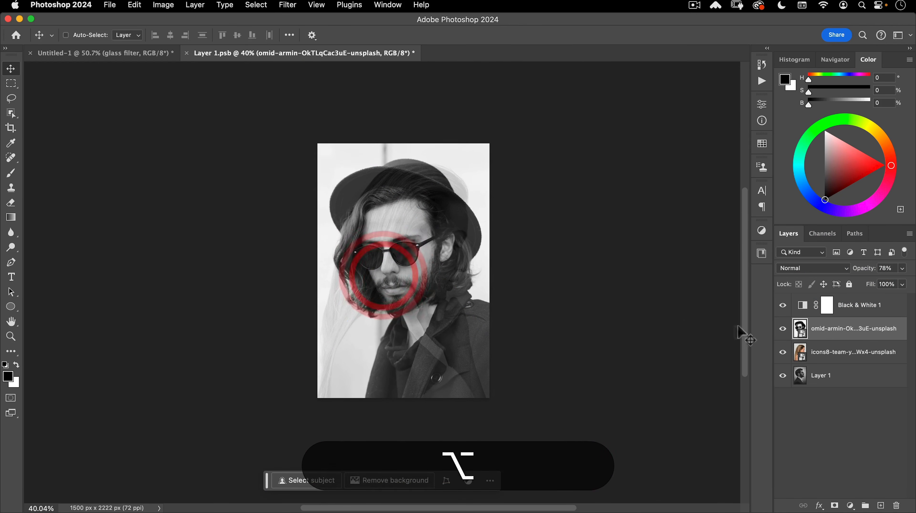
Restore the hat photo to 100% opacity, then close the smart object and save its changes
{"action": "key", "text": "0"}
{"action": "key", "text": "super+w"}
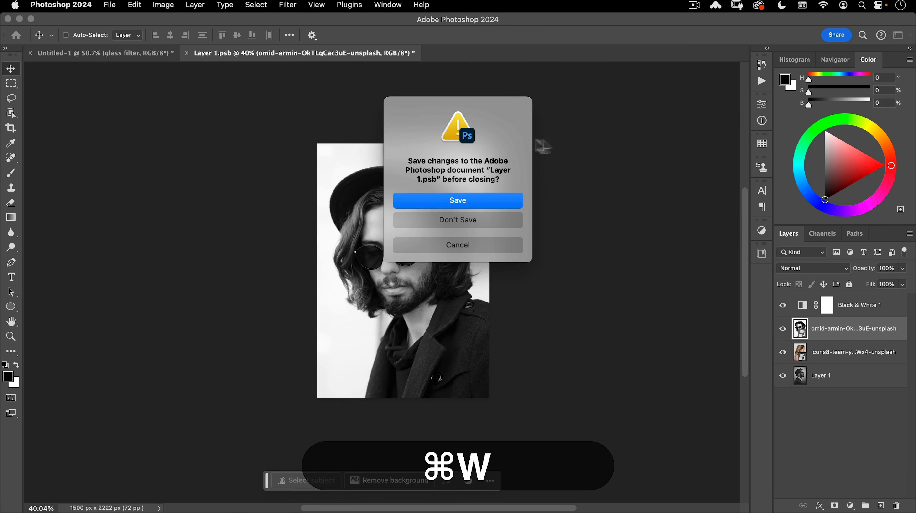
{"action": "left_click", "coordinate": [453, 201]}
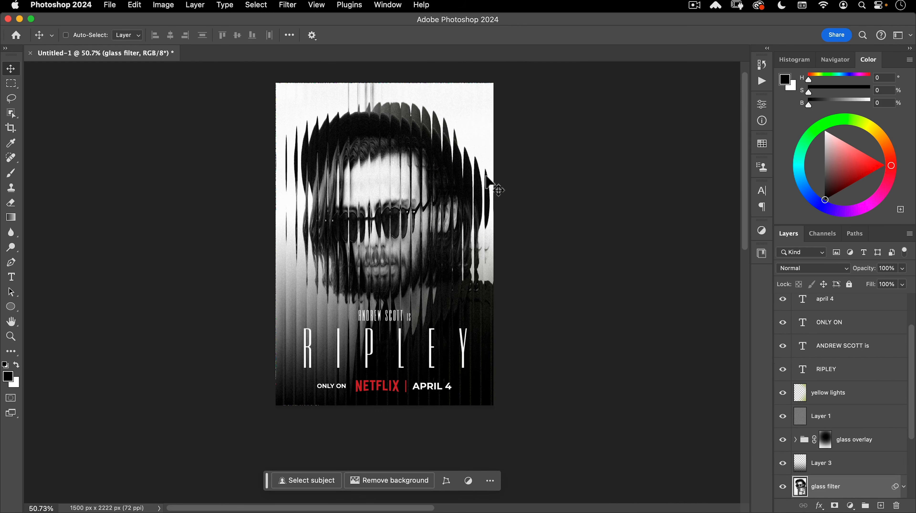